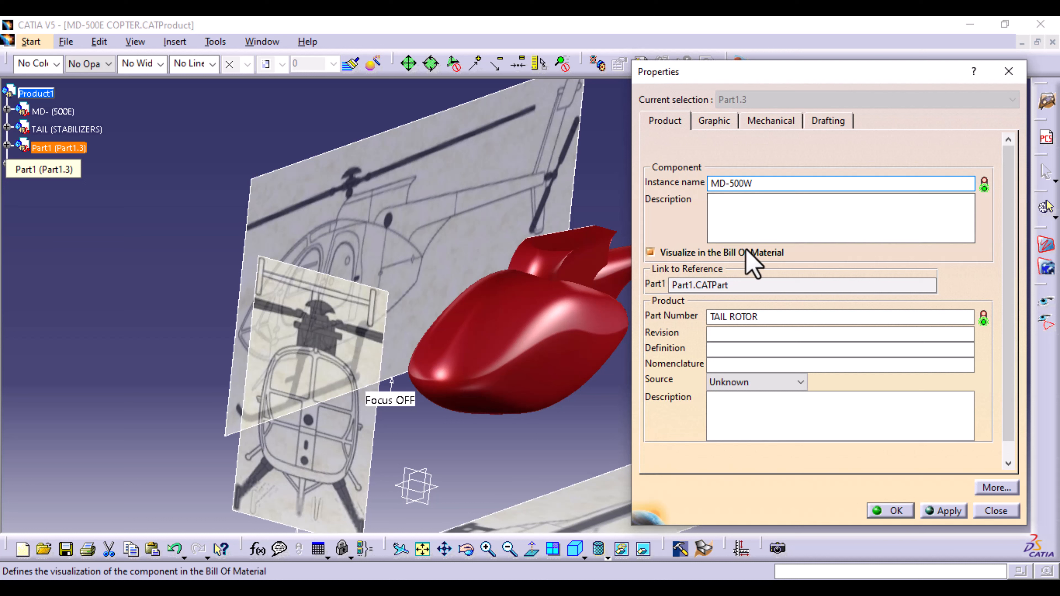
- Set the new part's instance name to MD-500E and apply the property changes
key(BackSpace)
text(E)
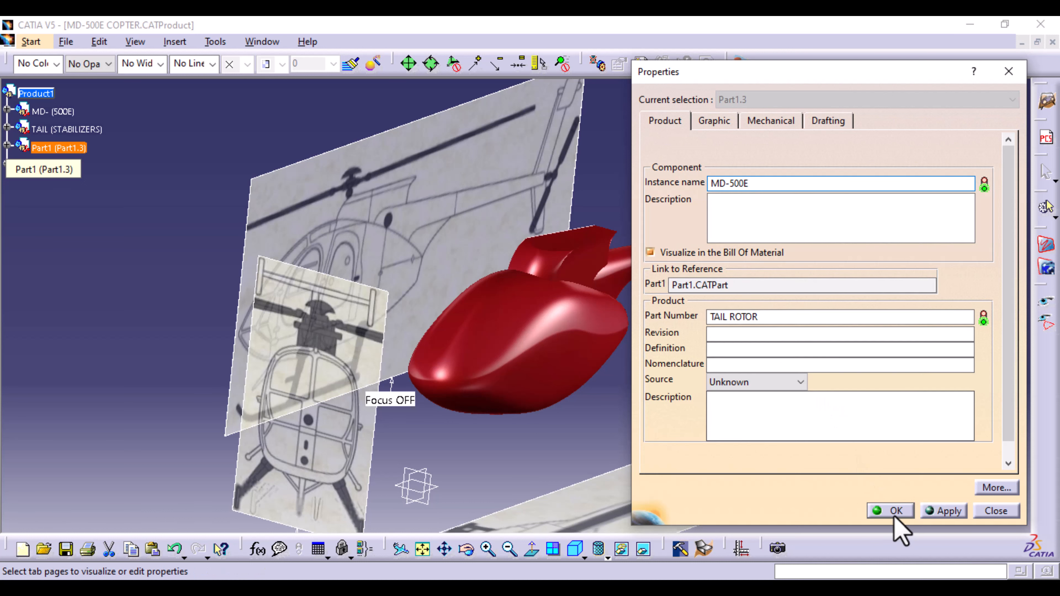
click(943, 511)
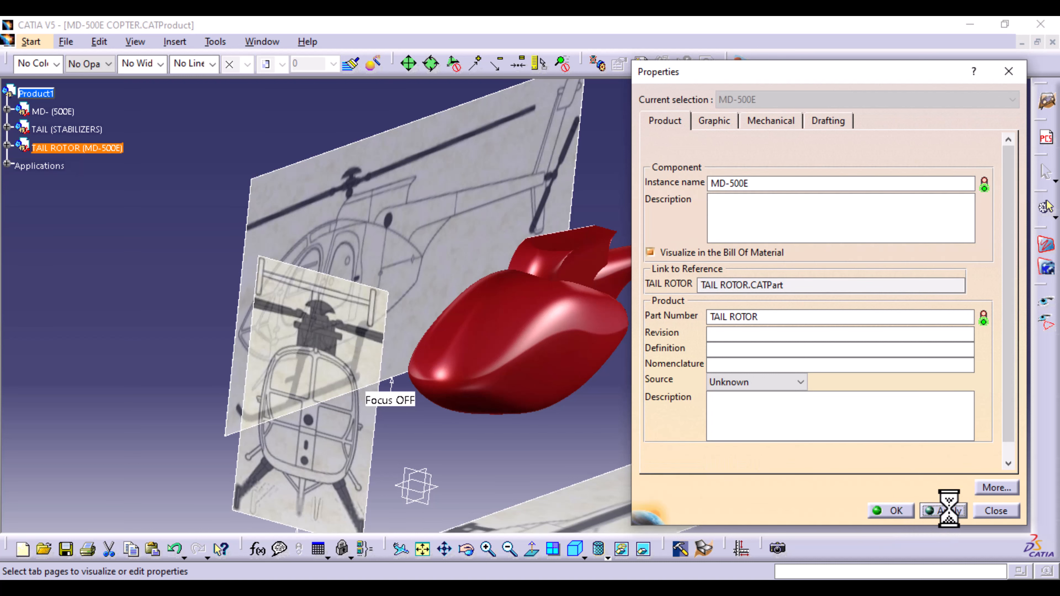
click(896, 510)
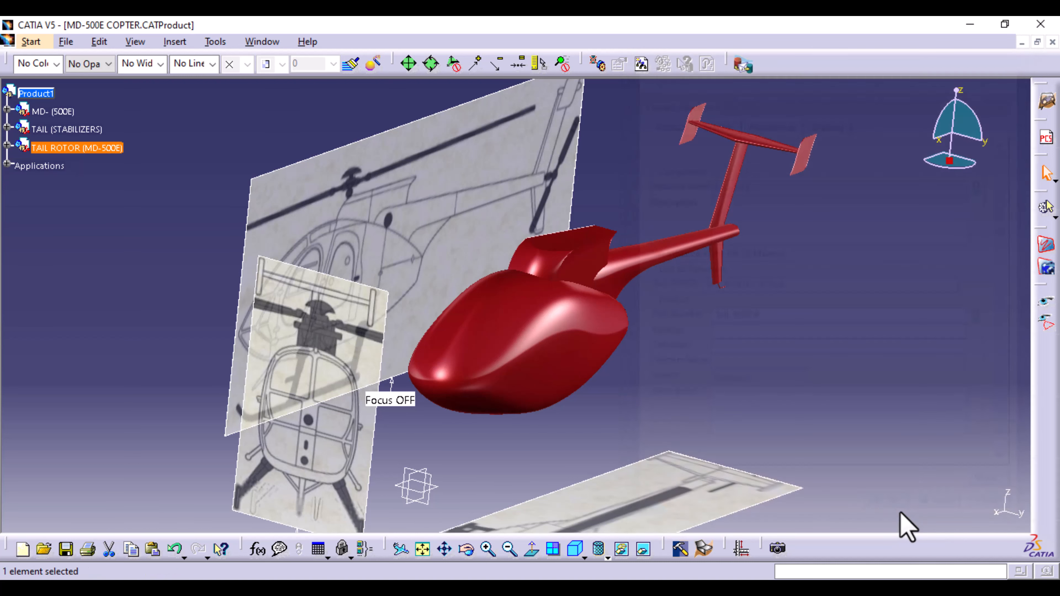
click(829, 412)
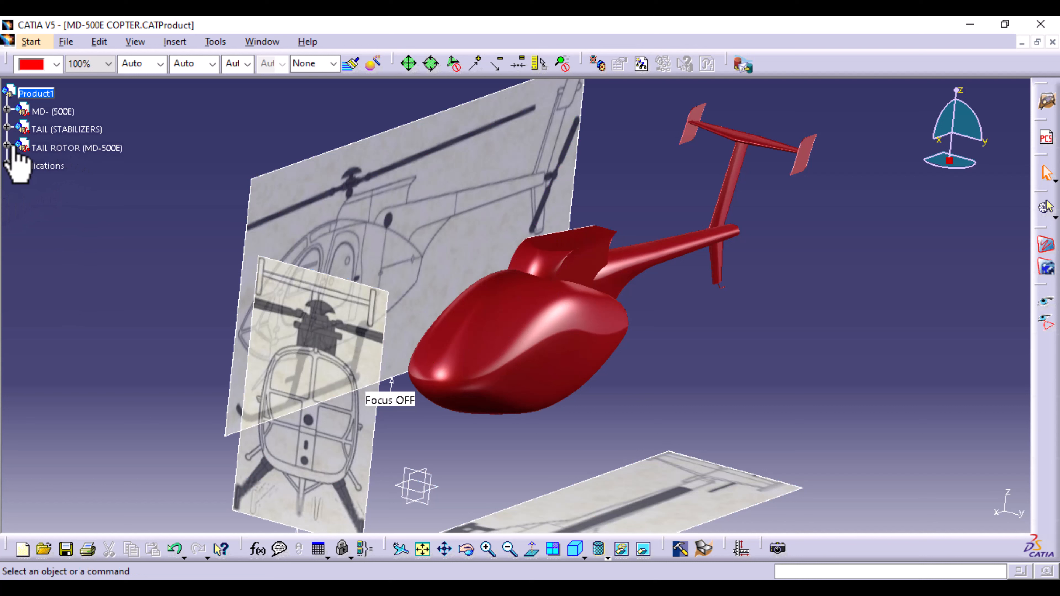
- Expand the TAIL ROTOR part in the tree and activate its PartBody for editing
click(7, 147)
click(20, 164)
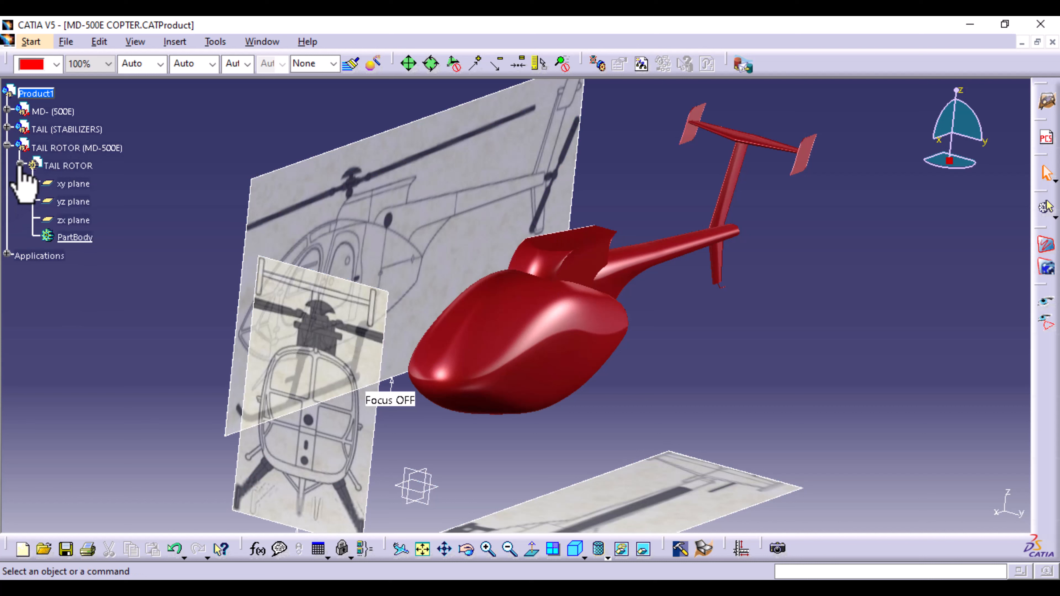
double_click(75, 238)
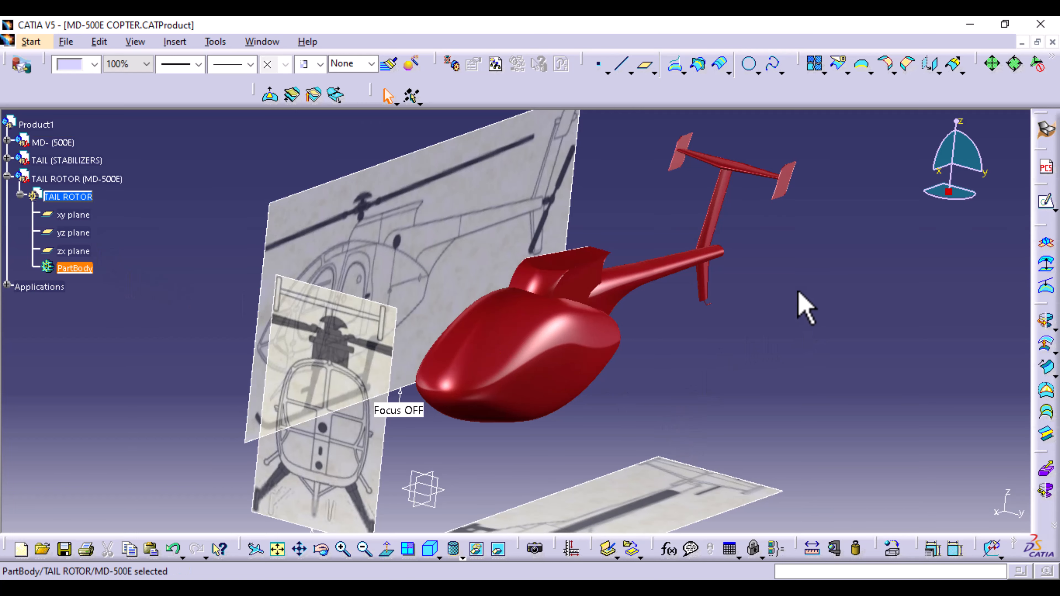
- Create a standard axis system with its origin at the centre vertex of the tail boom's end face
middle_drag(803, 303, 526, 358)
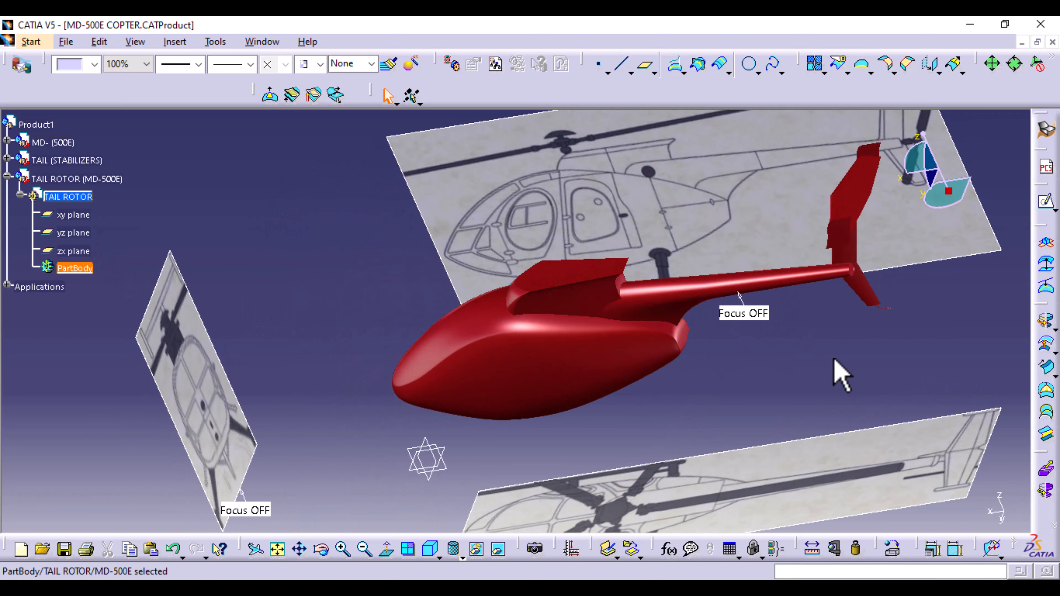
middle_drag(844, 352, 519, 314)
middle_drag(471, 422, 544, 311)
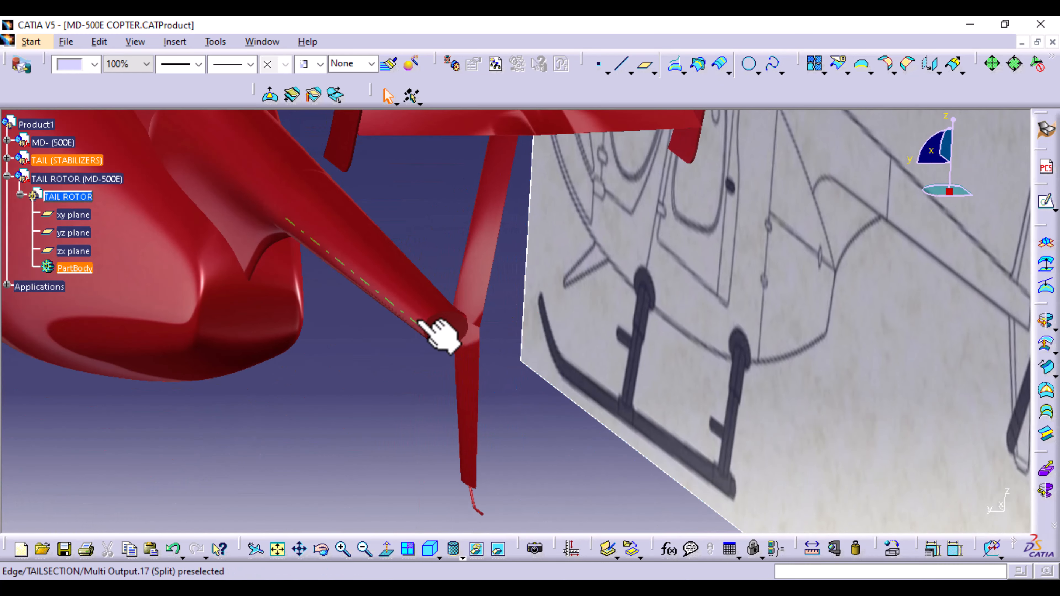
middle_drag(464, 331, 418, 350)
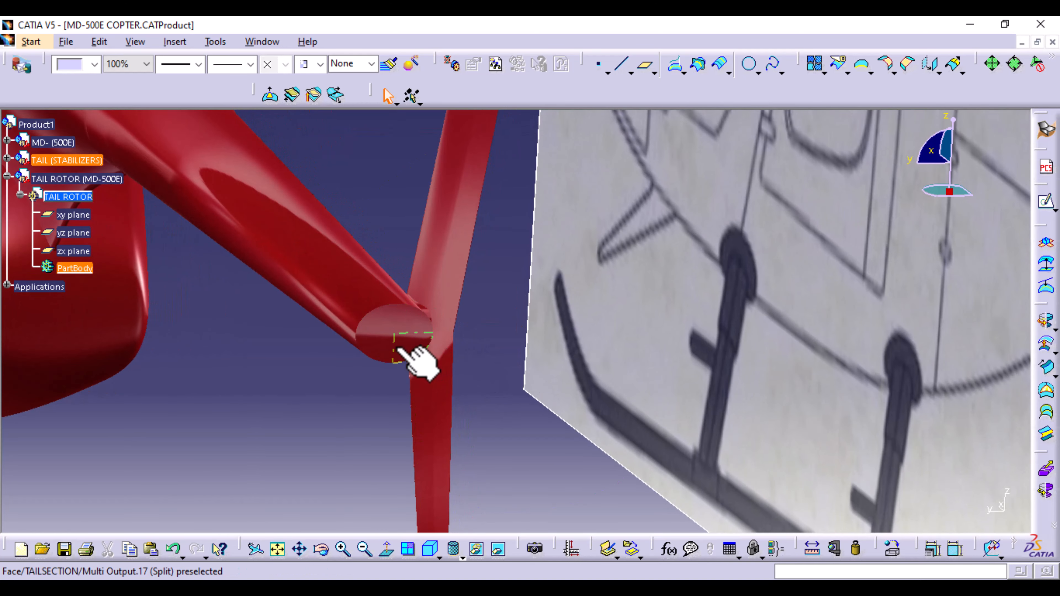
click(395, 333)
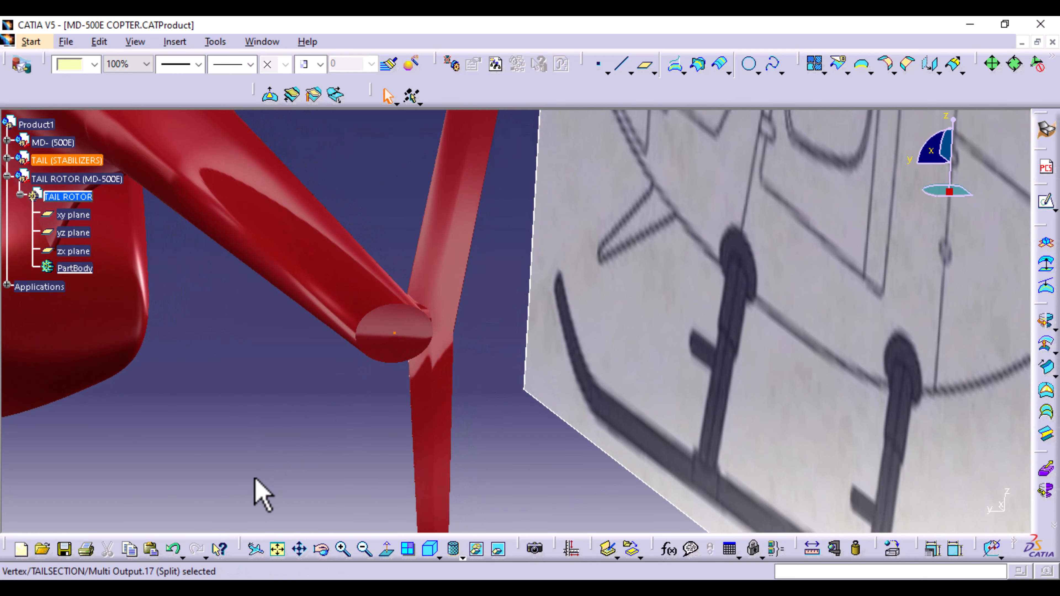
click(174, 42)
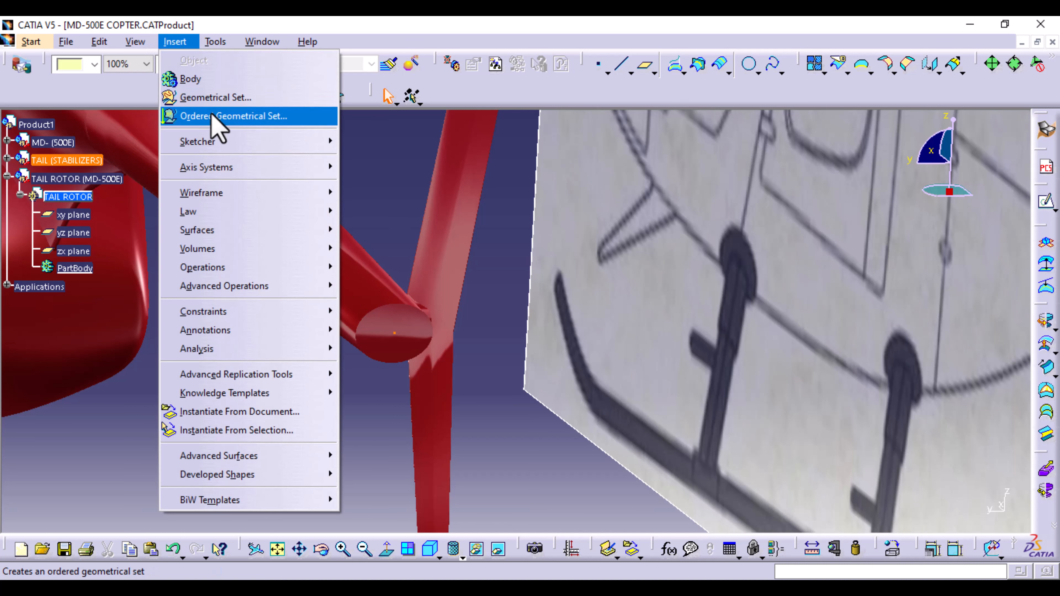
mouse_move(228, 174)
click(368, 168)
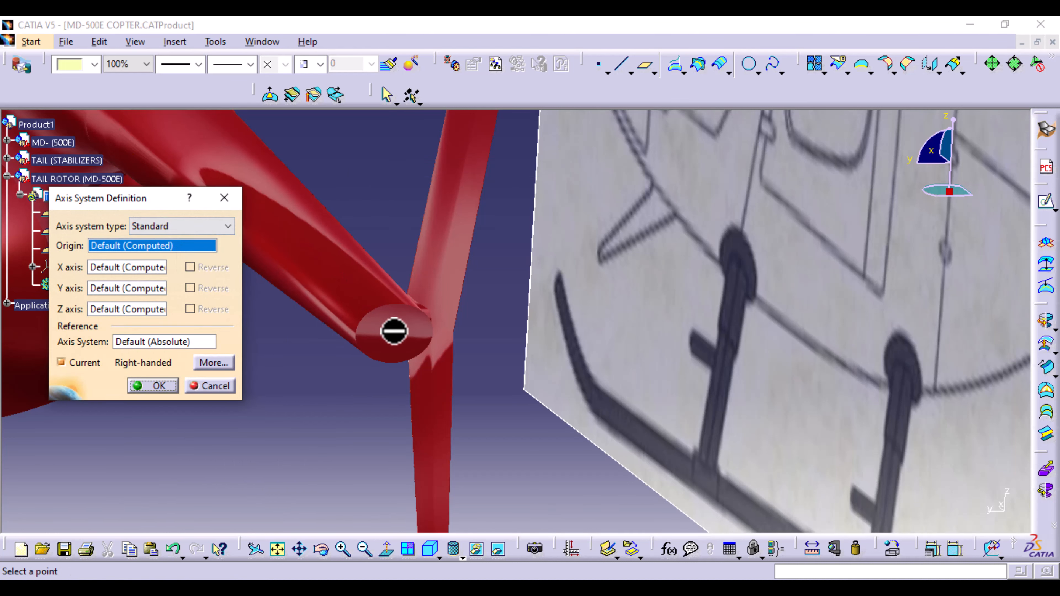
click(396, 333)
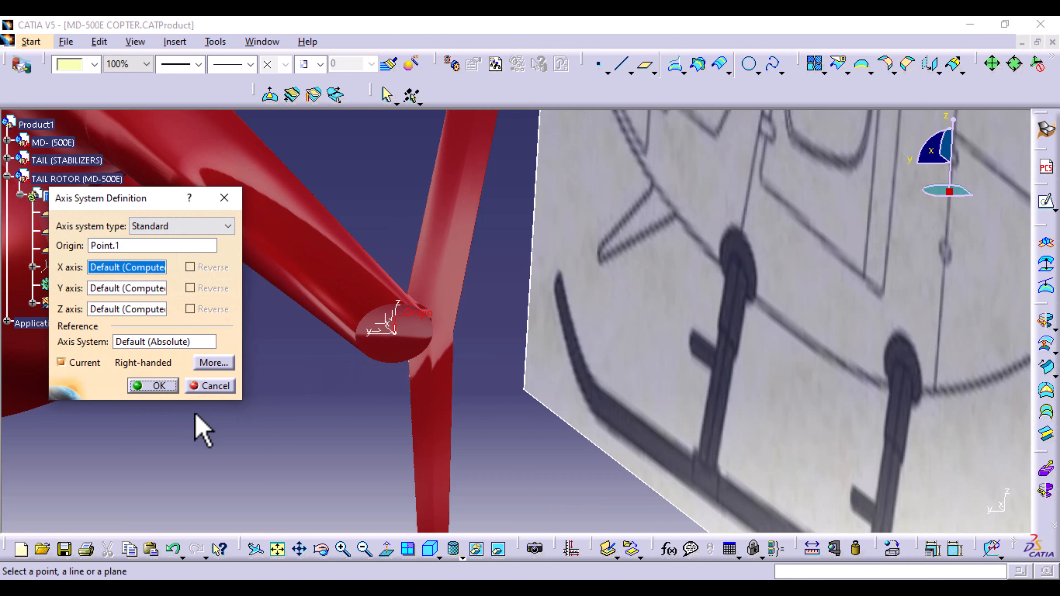
click(158, 386)
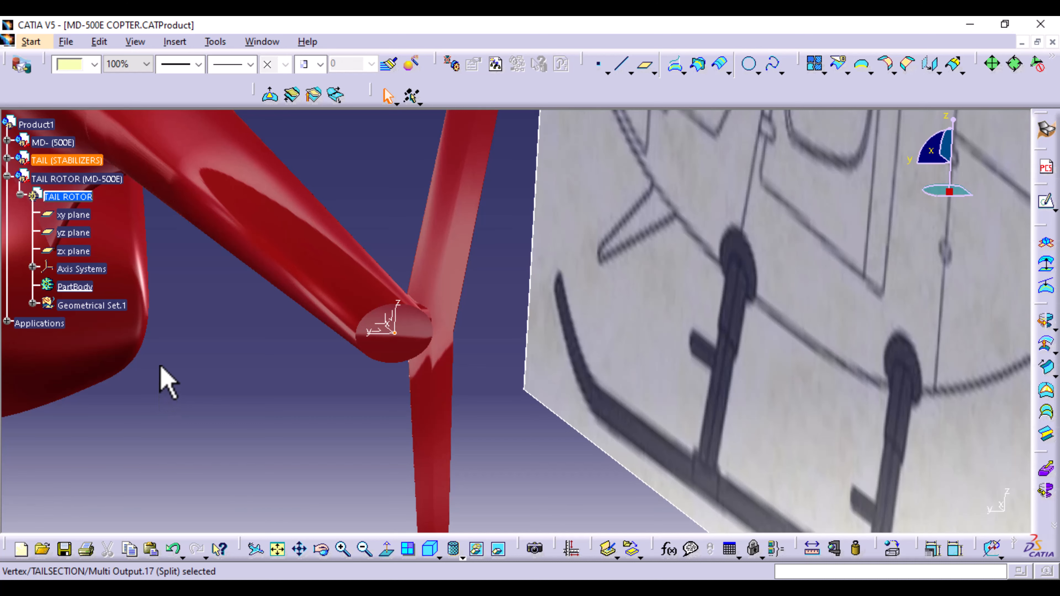
- Open a sketch on the ZX plane of the new axis system at the tail boom's end
middle_drag(322, 434, 402, 442)
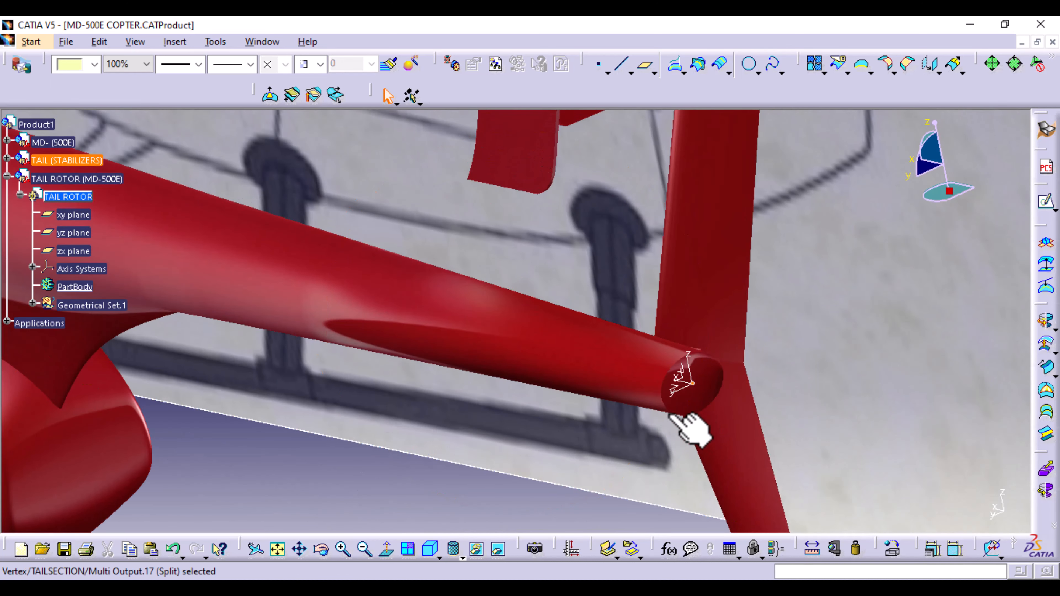
click(689, 372)
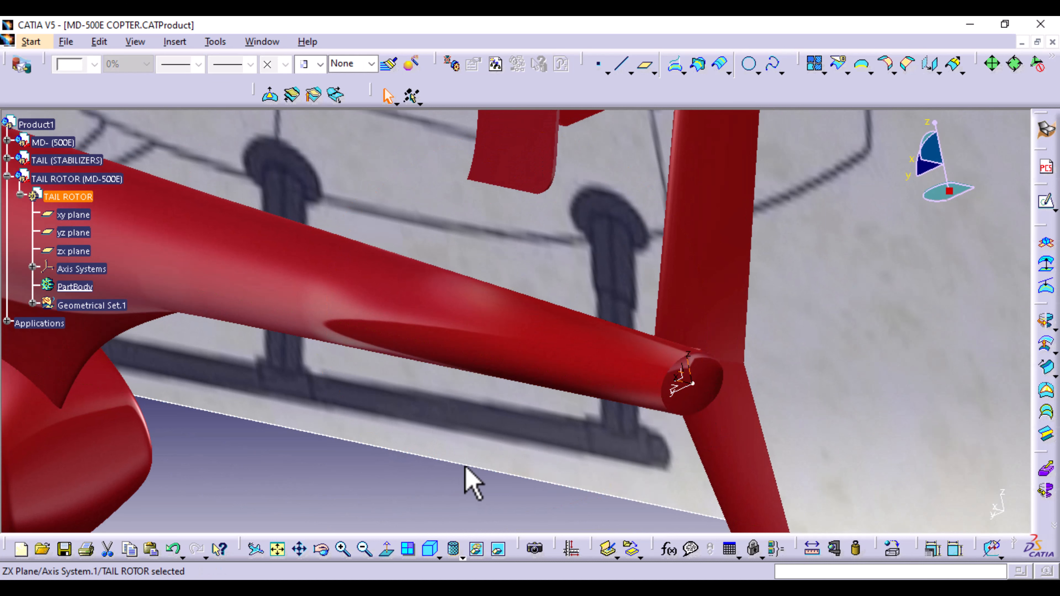
click(439, 558)
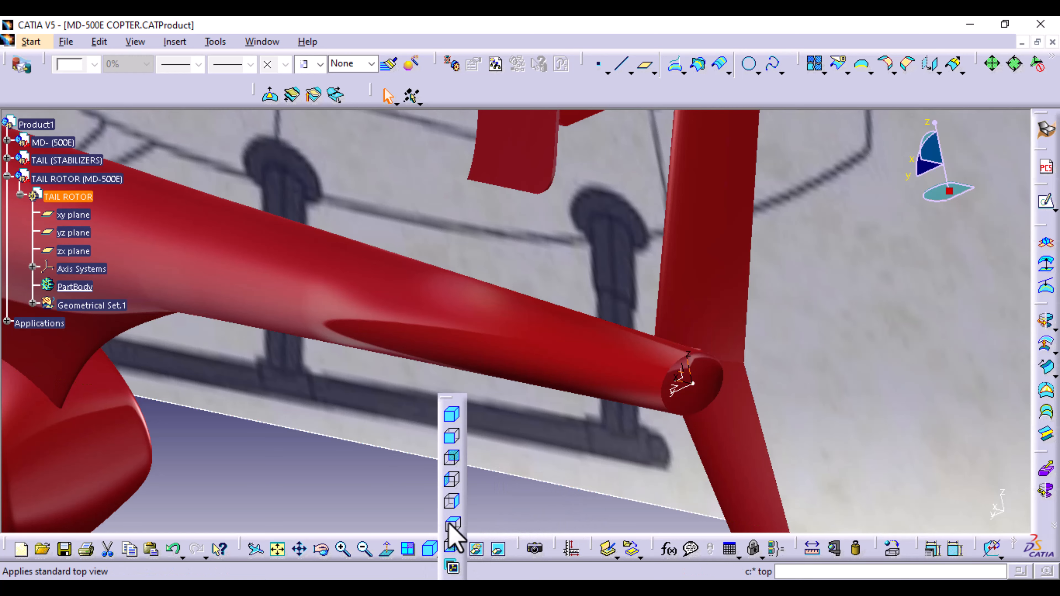
click(454, 505)
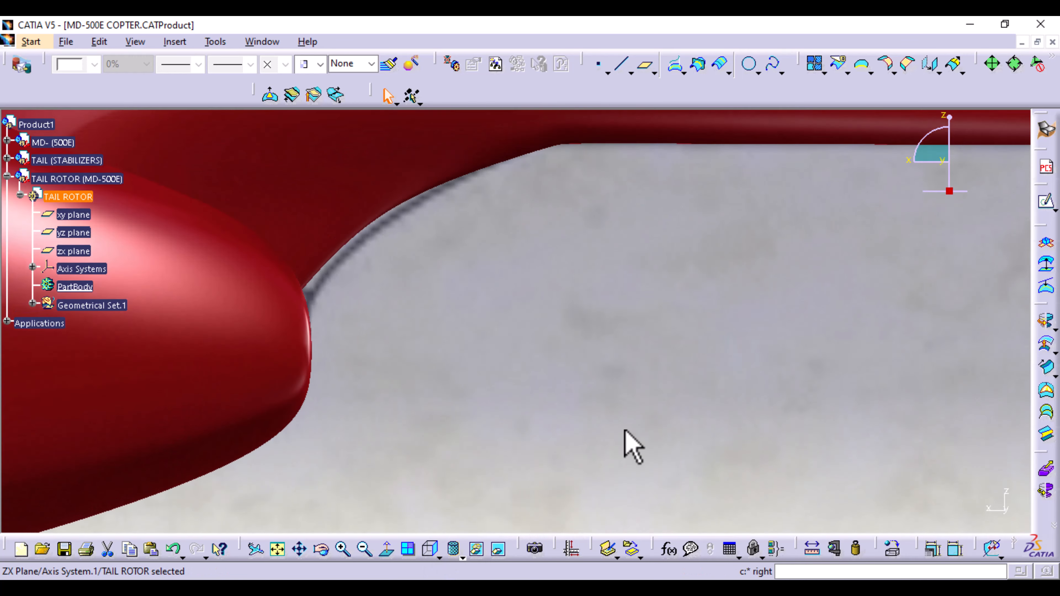
mouse_move(634, 445)
middle_down()
mouse_move(743, 343)
mouse_move(263, 449)
mouse_move(336, 386)
mouse_move(331, 474)
middle_up()
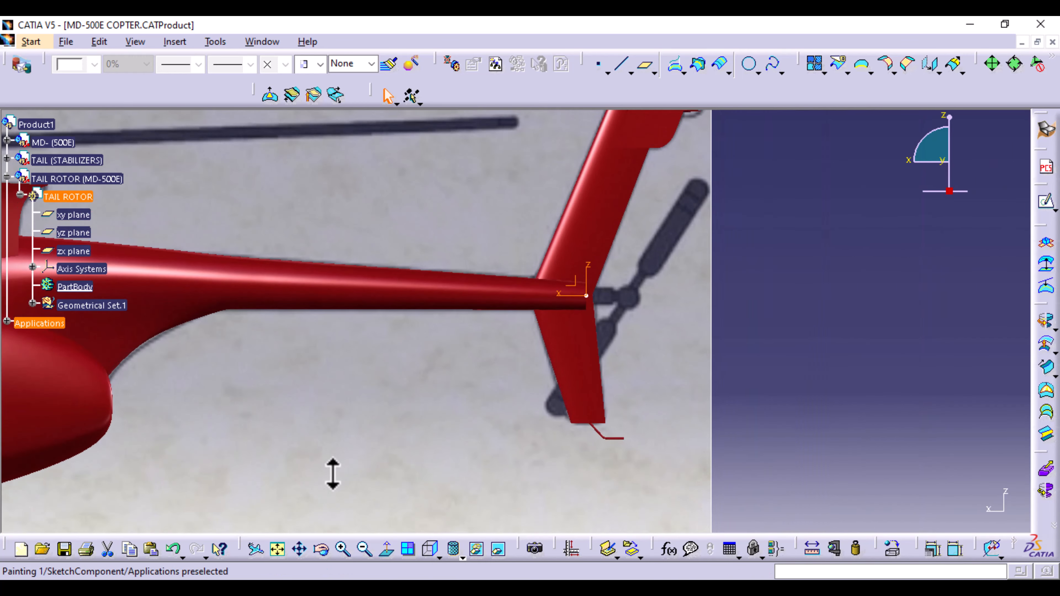
click(1047, 204)
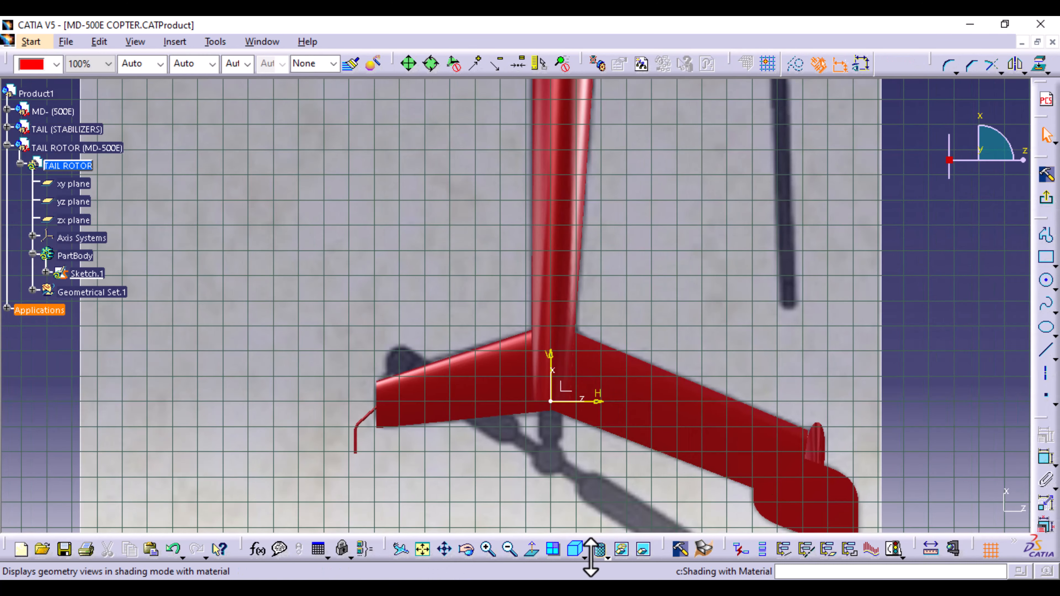
click(584, 557)
click(599, 506)
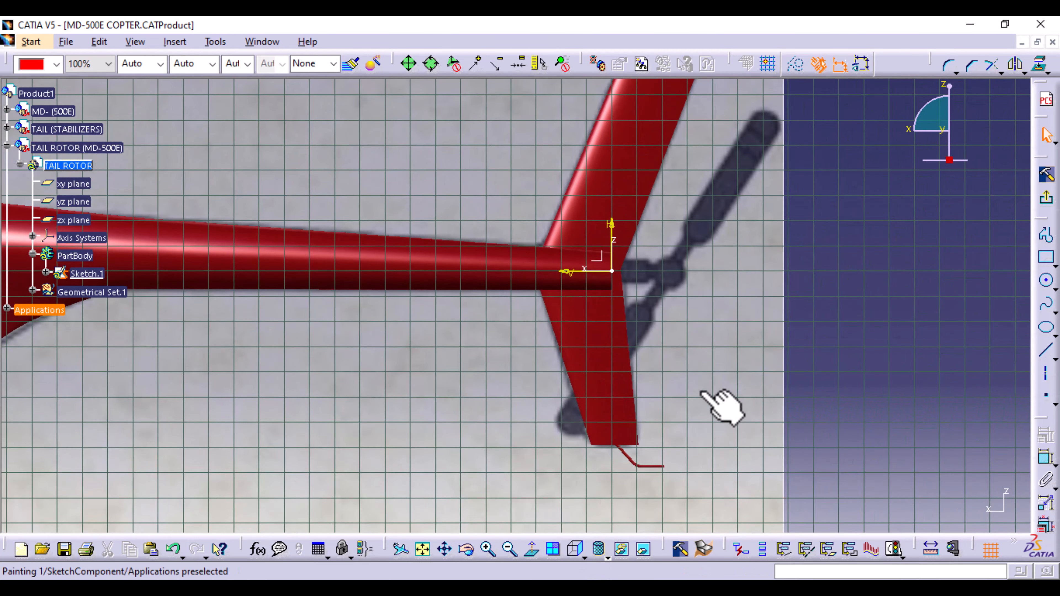
- Back in CATIA, sketch an open three-step profile from the origin over the blueprint's rotor shaft, starting about 64 mm high and ending on the axis
mouse_move(722, 403)
middle_down()
mouse_move(587, 415)
mouse_move(591, 359)
middle_up()
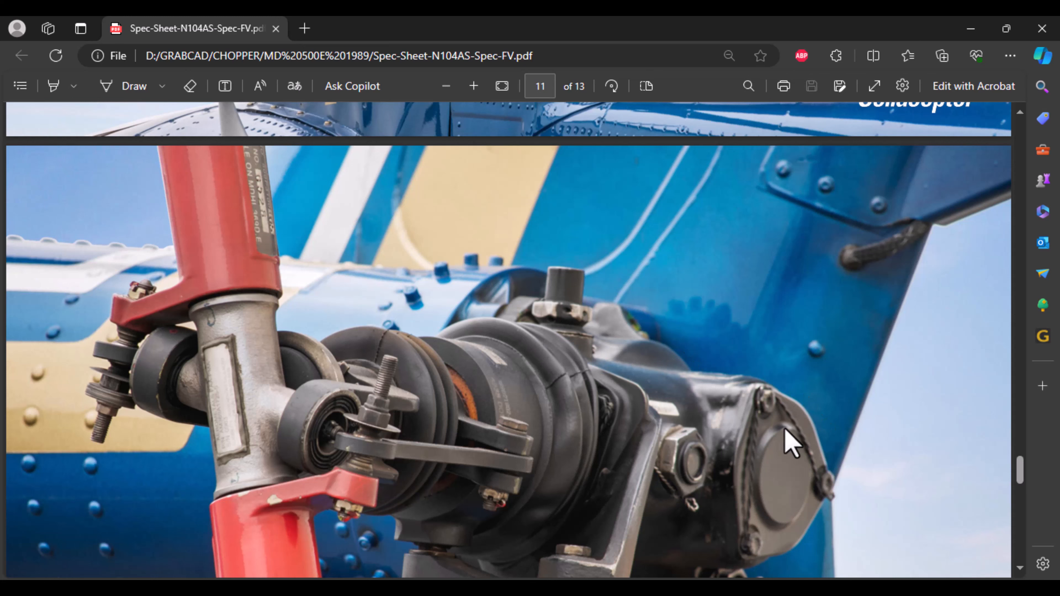
click(668, 530)
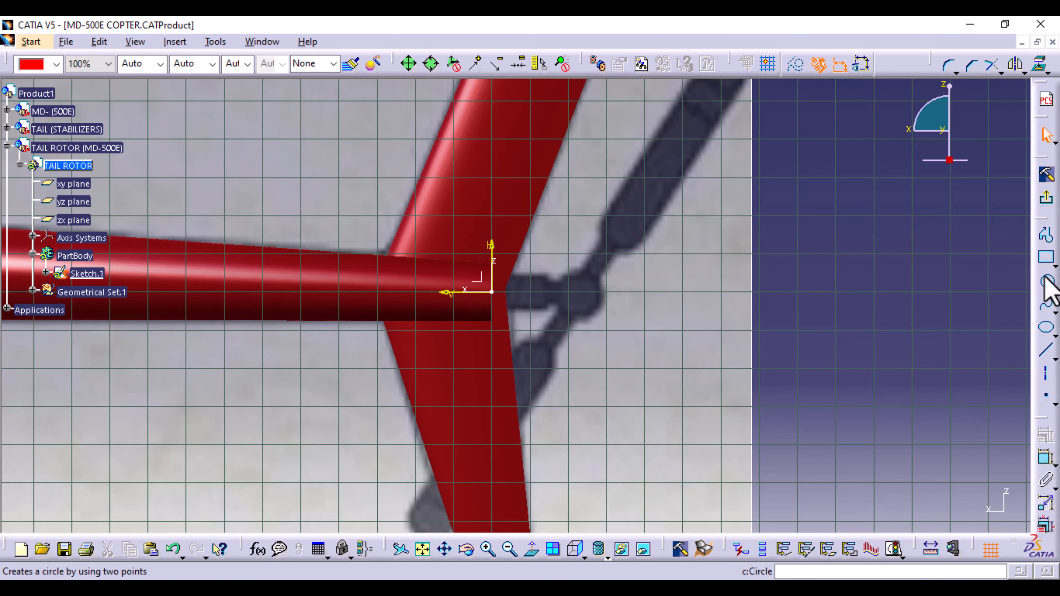
click(1046, 235)
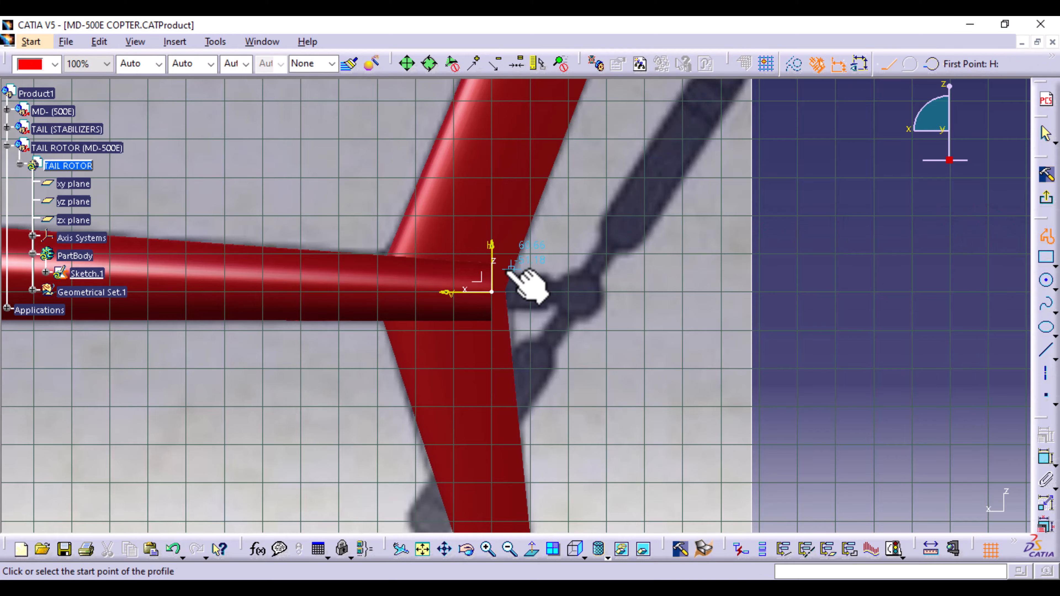
middle_drag(562, 370, 546, 277)
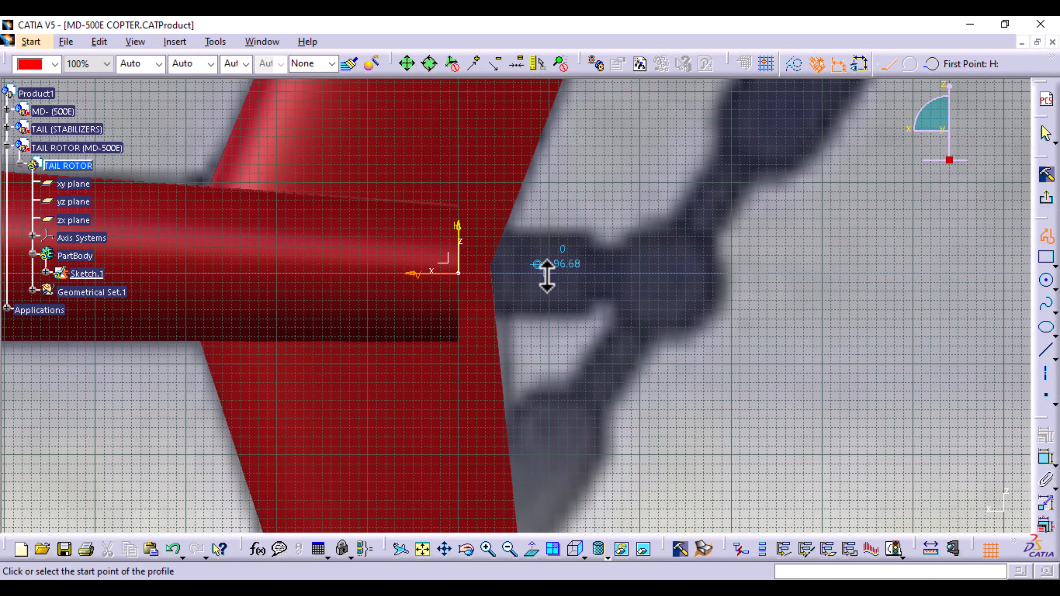
click(458, 274)
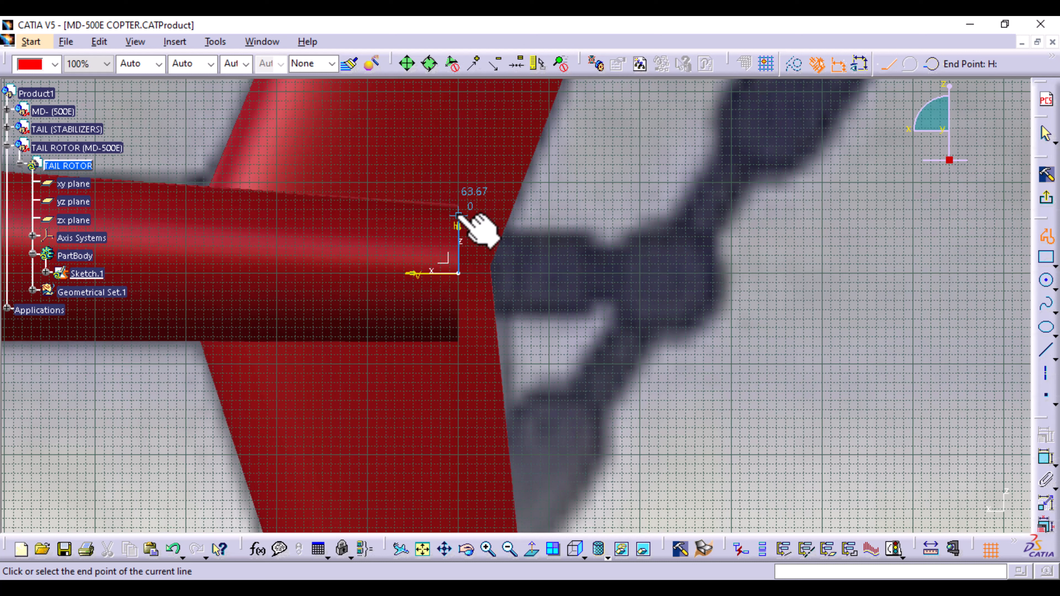
click(458, 216)
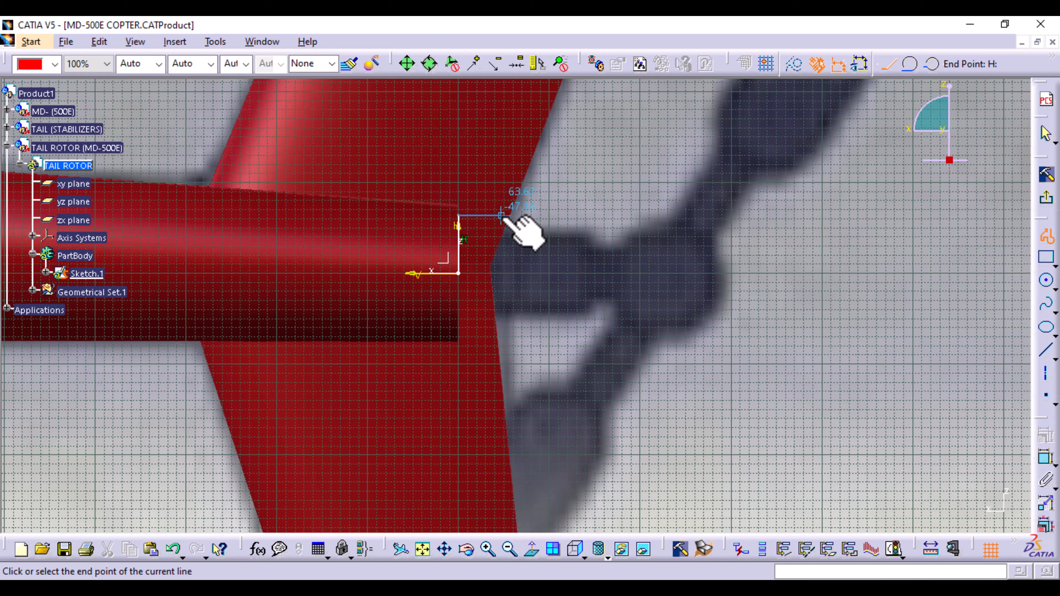
click(498, 215)
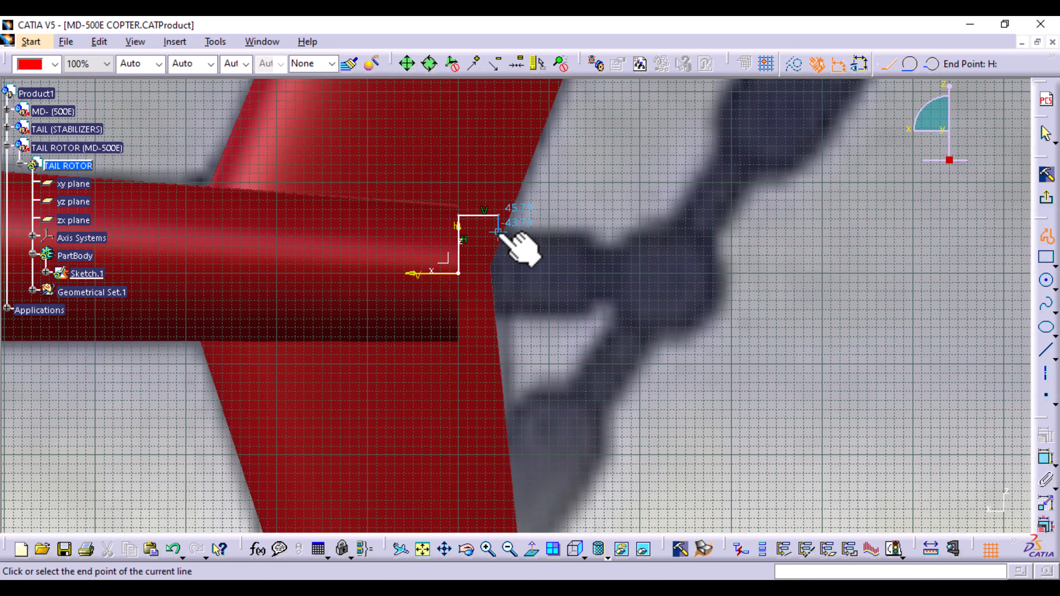
click(498, 231)
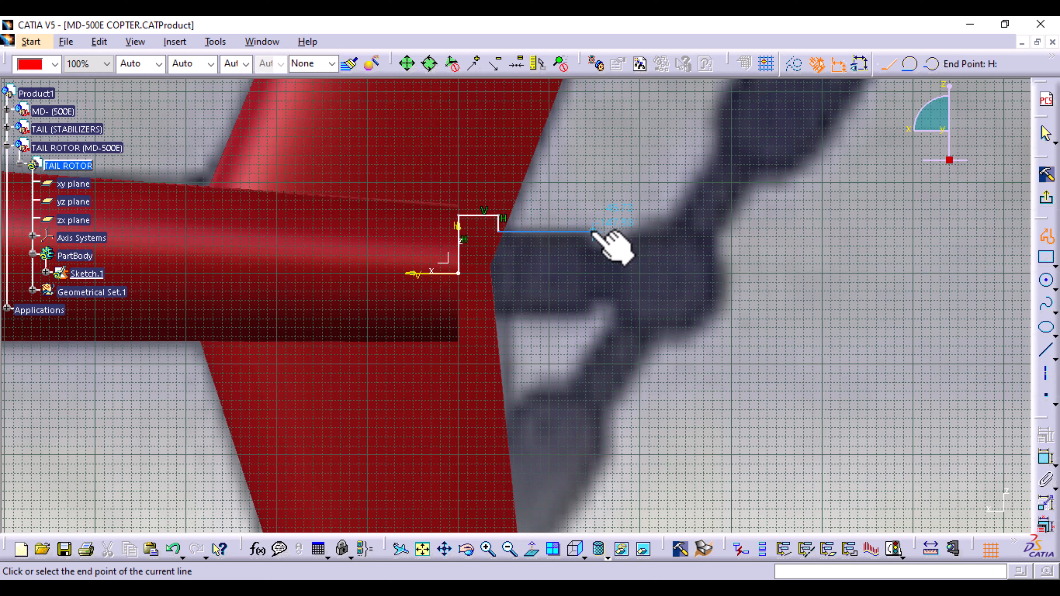
click(593, 249)
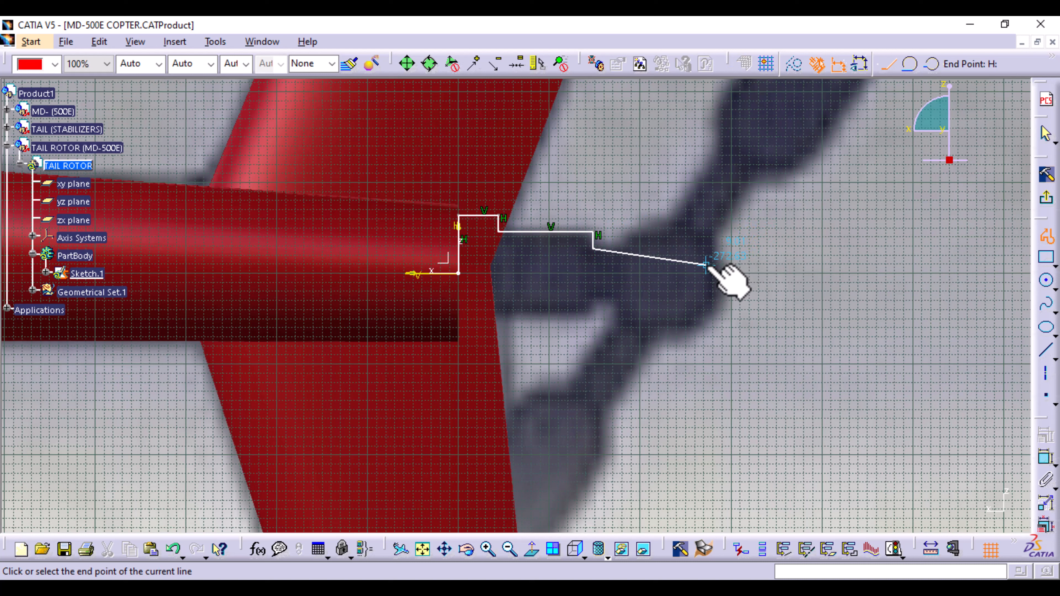
click(742, 249)
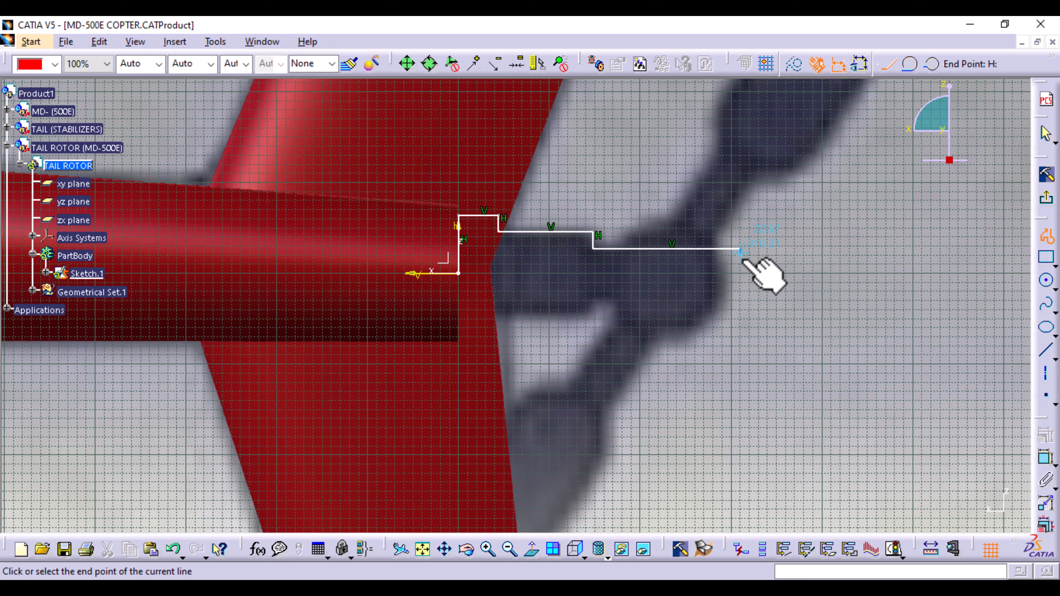
click(742, 275)
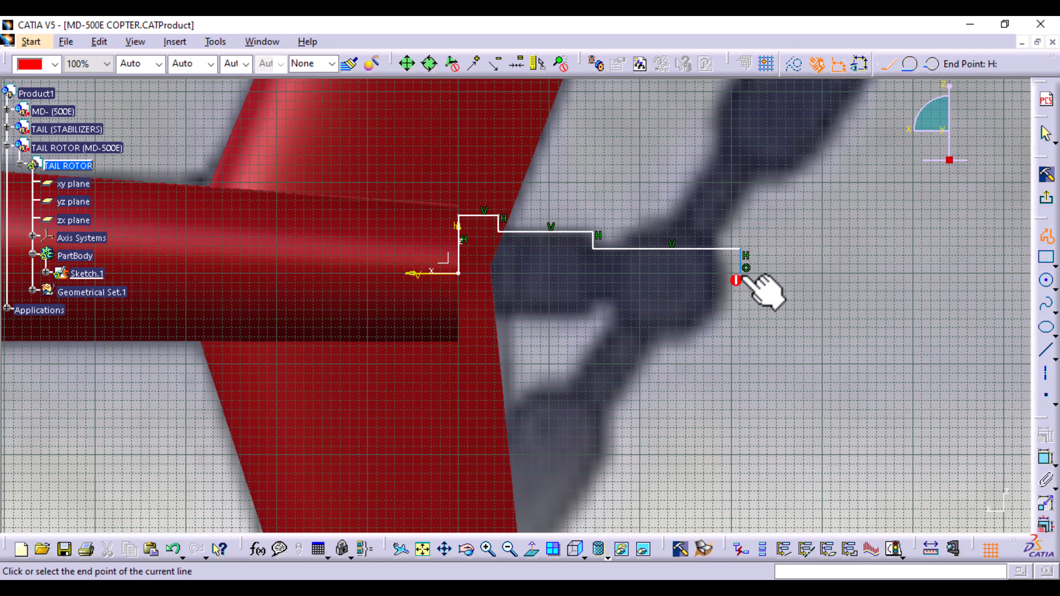
key(Escape)
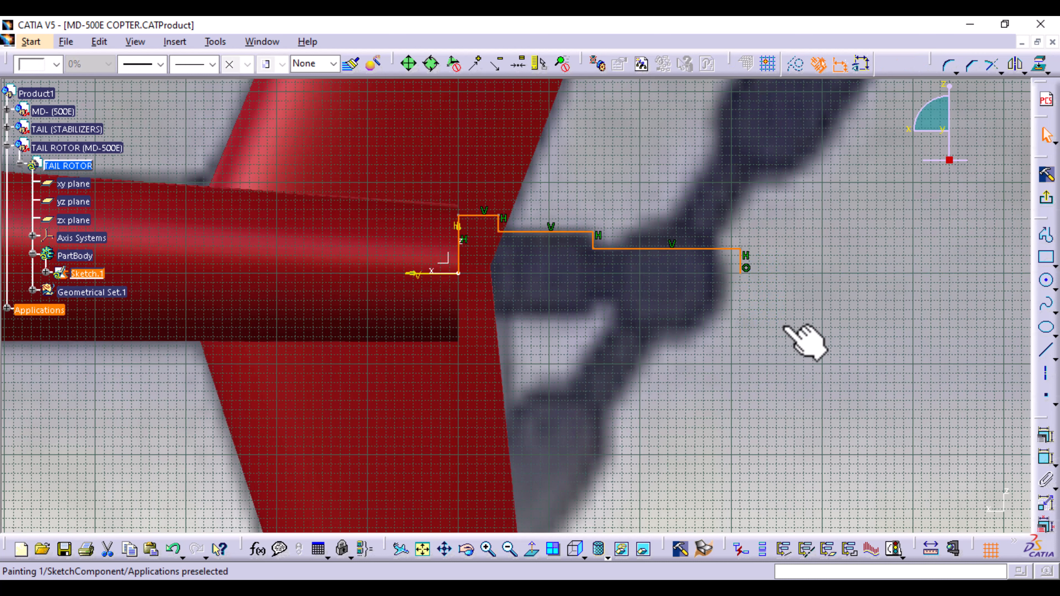
click(1048, 200)
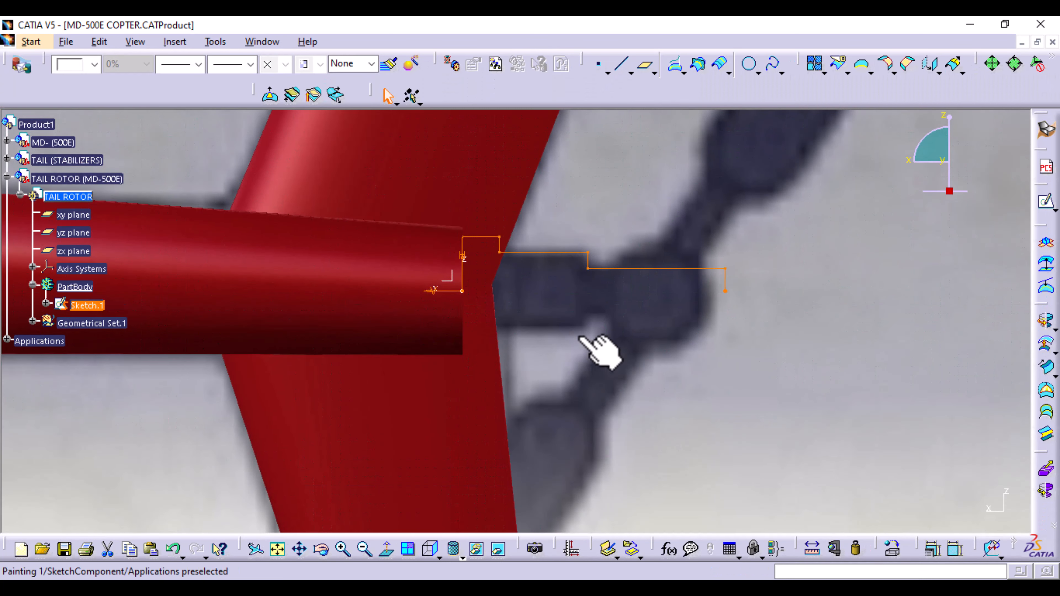
- Revolve the stepped shaft profile by 180 degrees as a surface about the VDirection axis
click(1048, 323)
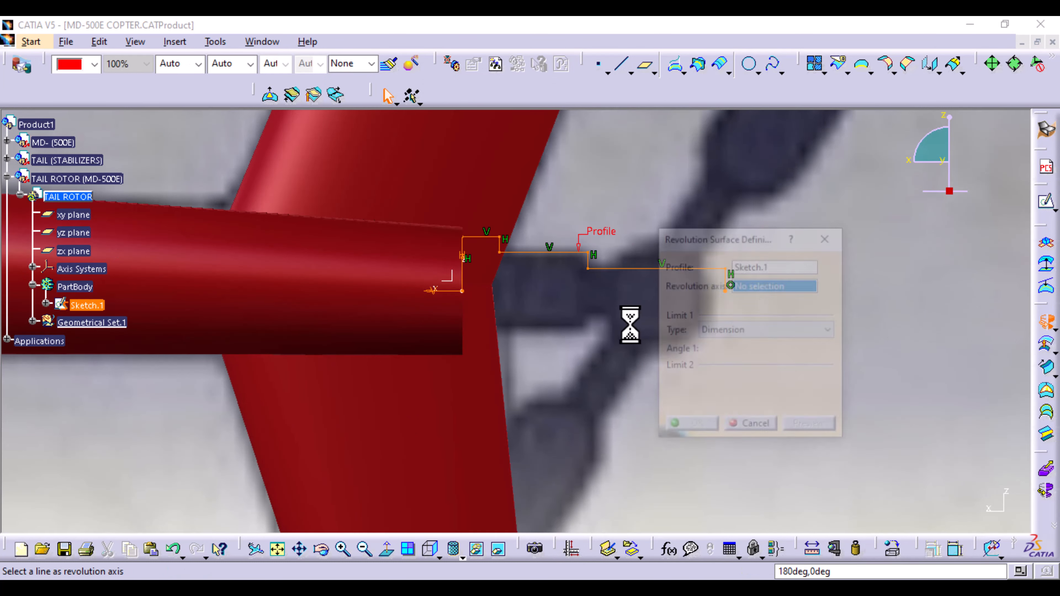
click(433, 290)
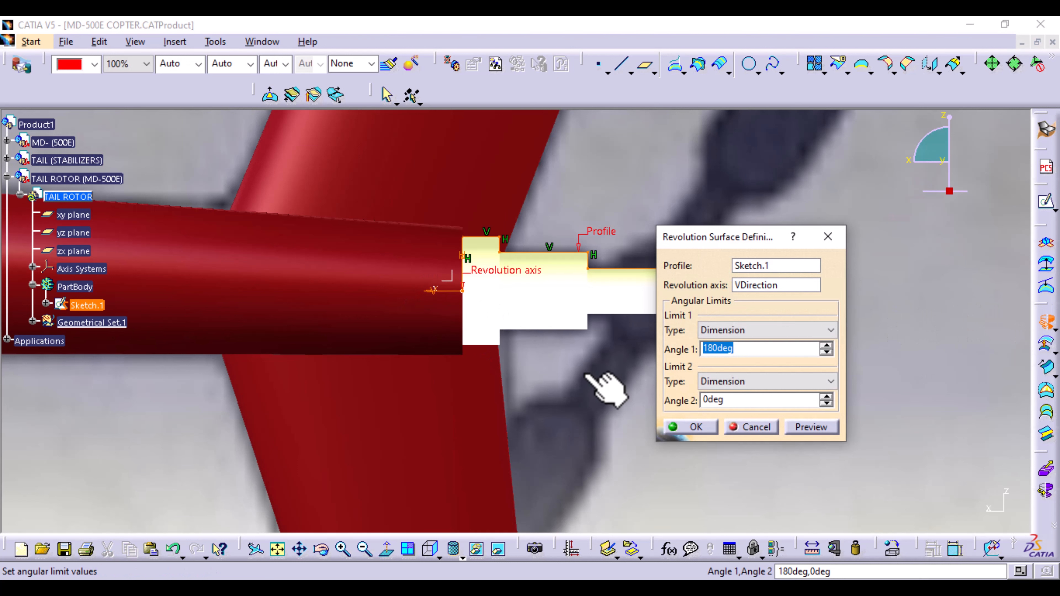
middle_drag(561, 356, 438, 343)
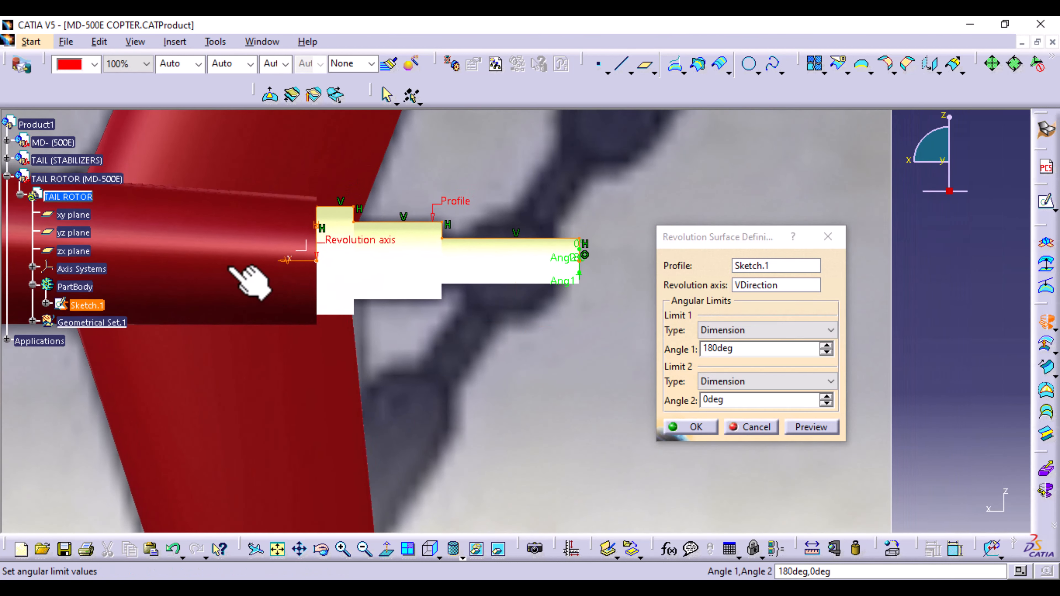
click(696, 427)
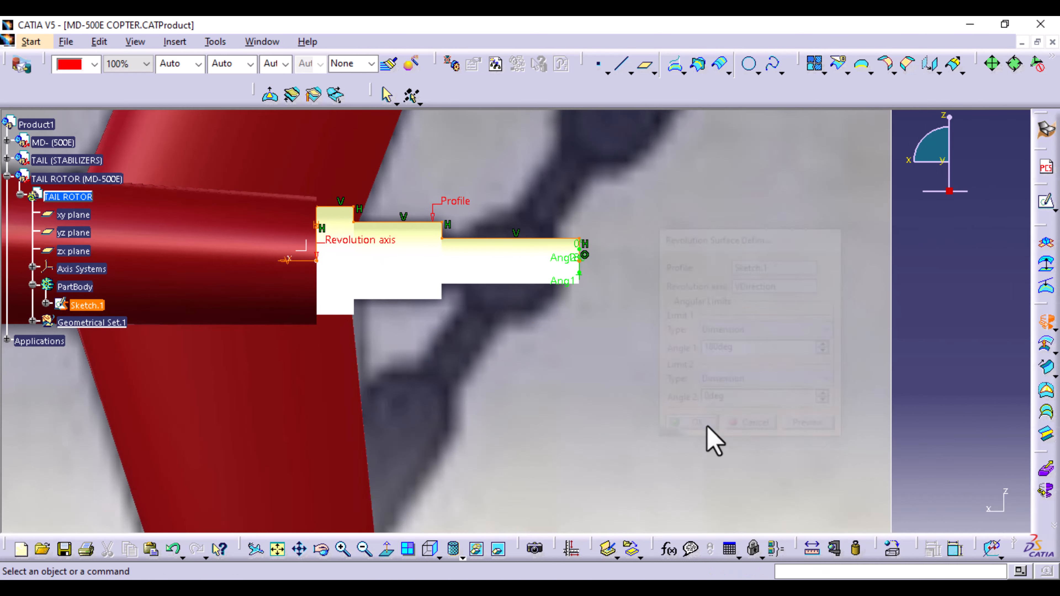
- Expand Geometrical Set.1 and colour the revolved shaft surface bright green
click(32, 321)
click(113, 366)
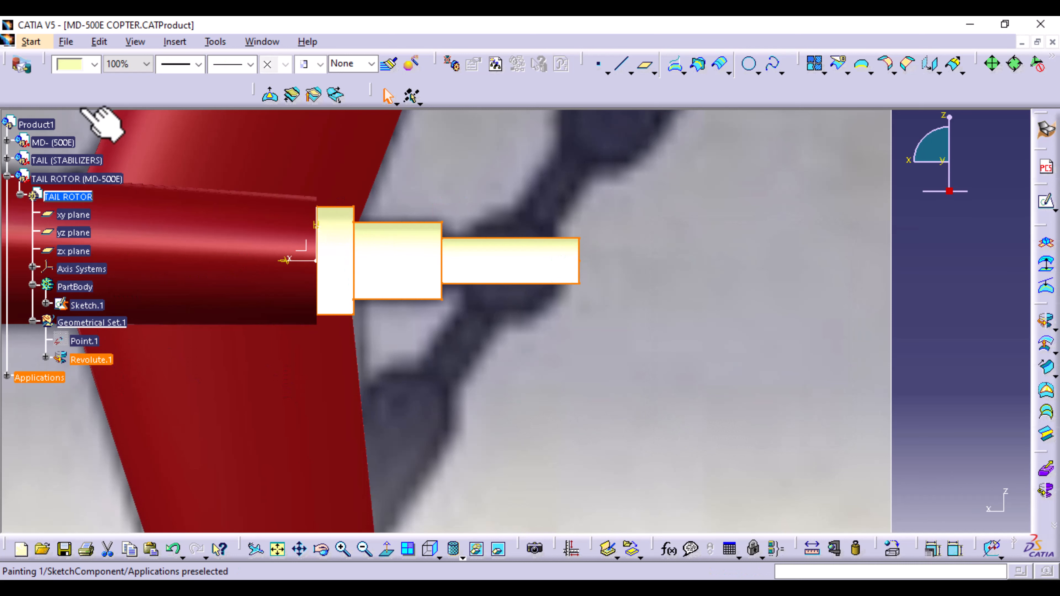
click(95, 65)
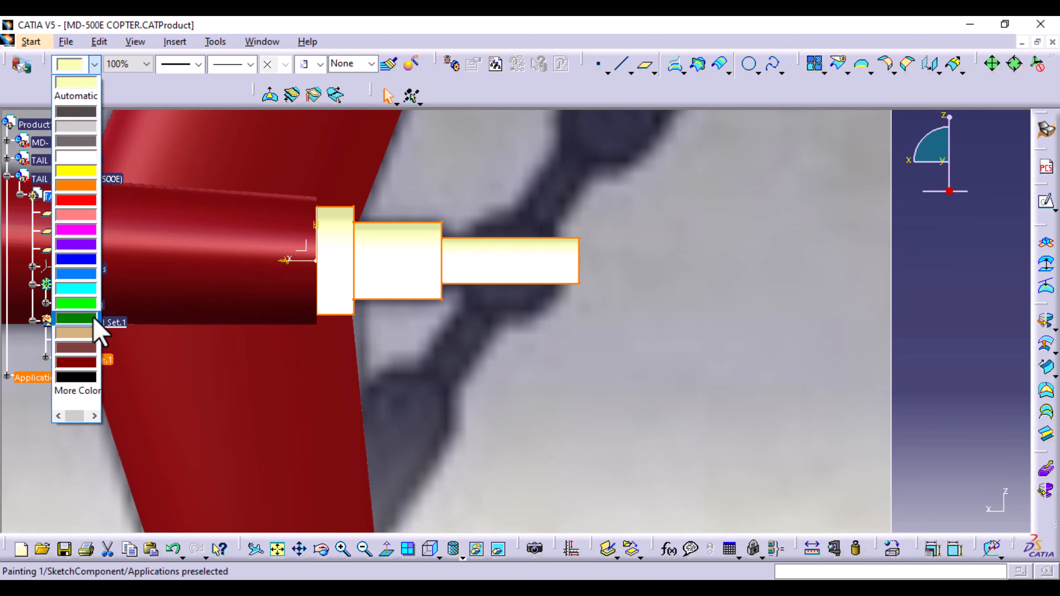
click(94, 304)
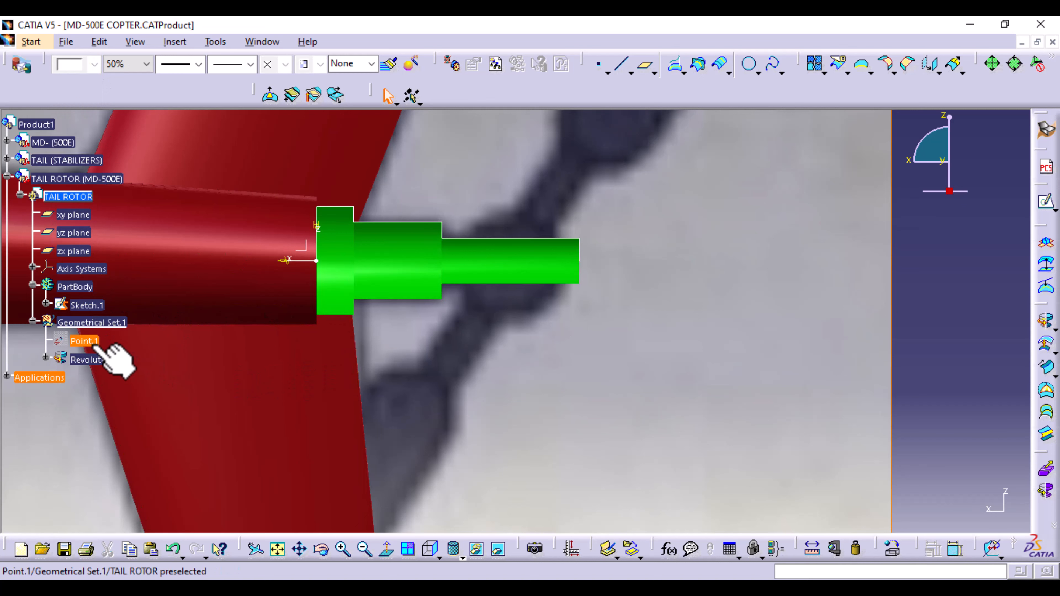
- Hide the stepped profile sketch under the PartBody
click(45, 358)
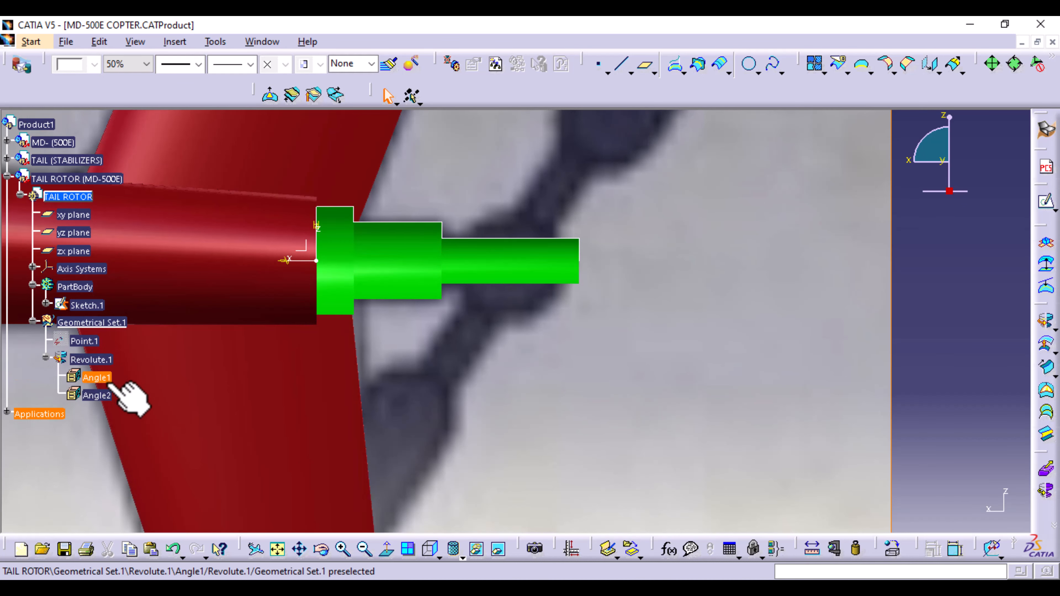
click(45, 357)
right_click(89, 305)
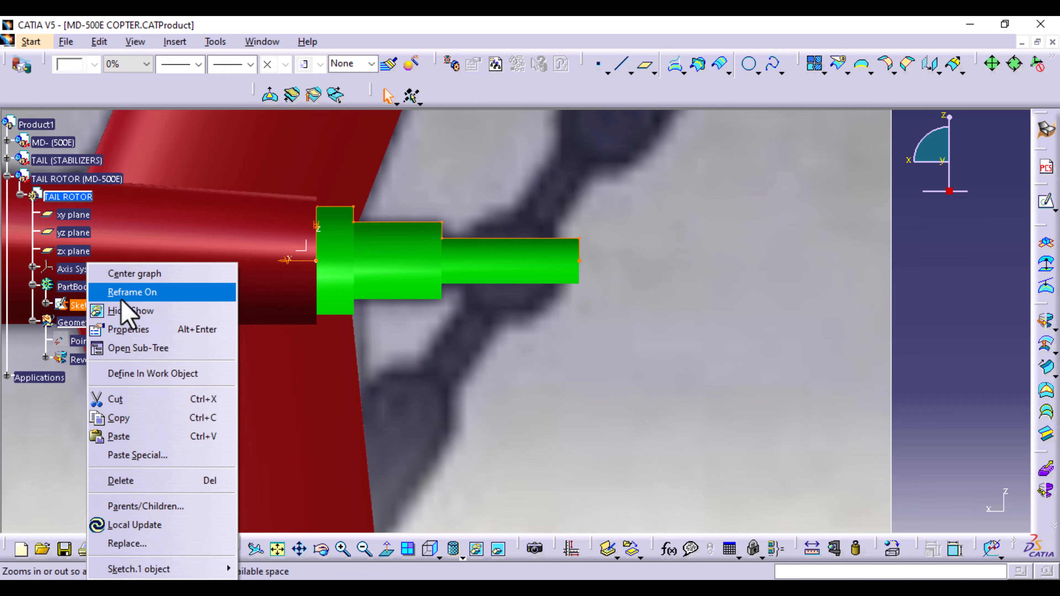
click(145, 311)
middle_drag(515, 361, 509, 419)
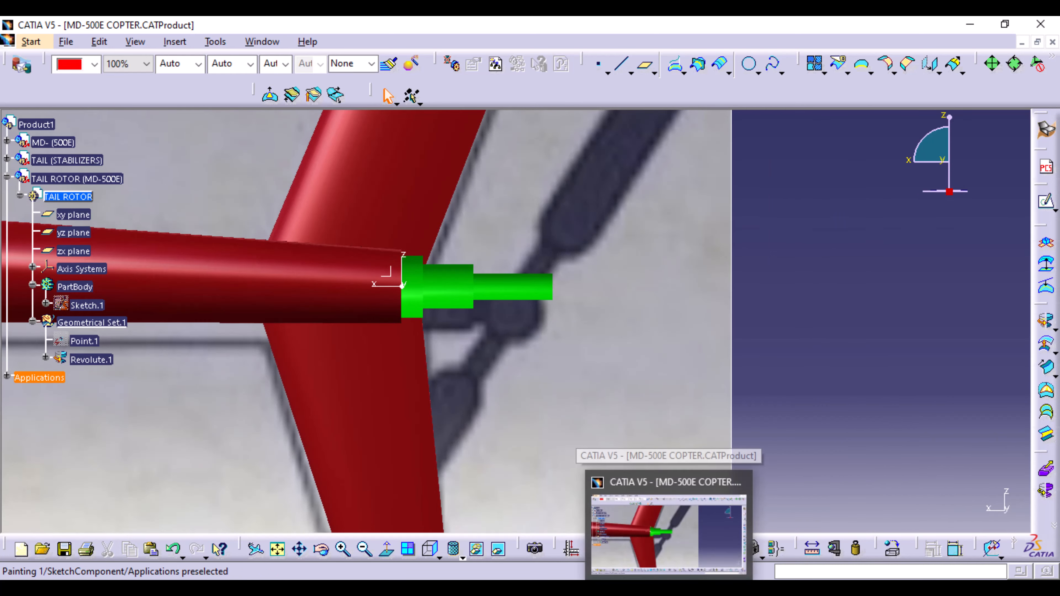
- Switch to the Spec-Sheet-N104AS PDF, examine the tail rotor hub and helicopter reference photos, and return to CATIA
click(670, 588)
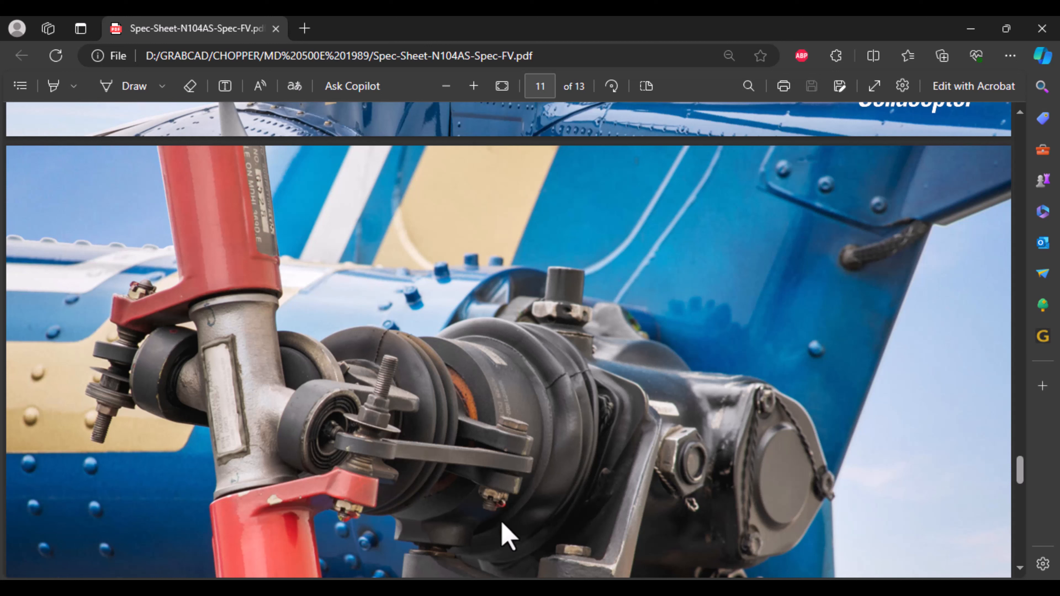
mouse_move(669, 589)
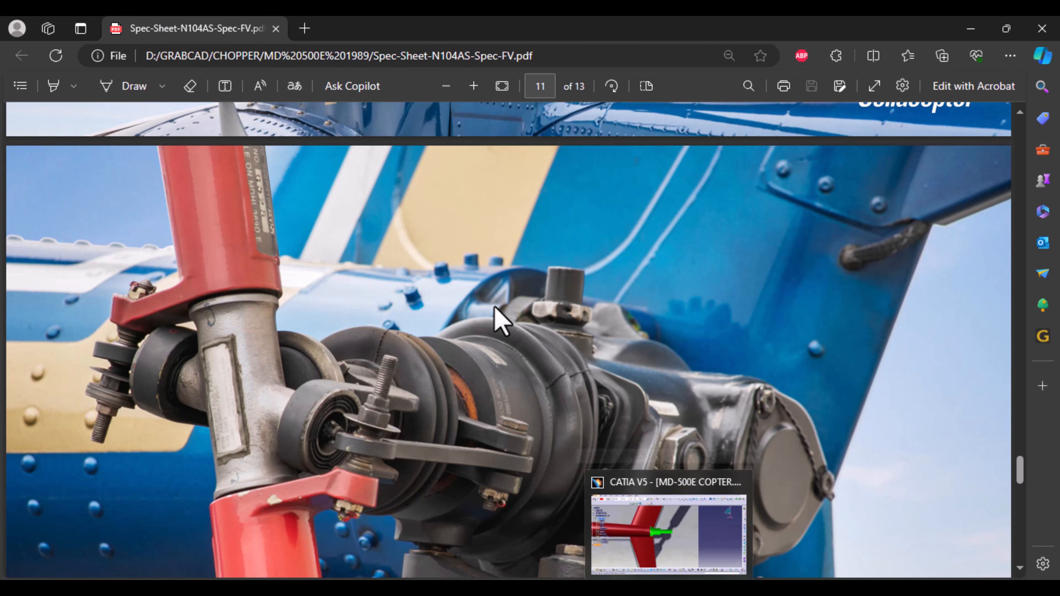
scroll(653, 359, up, 15)
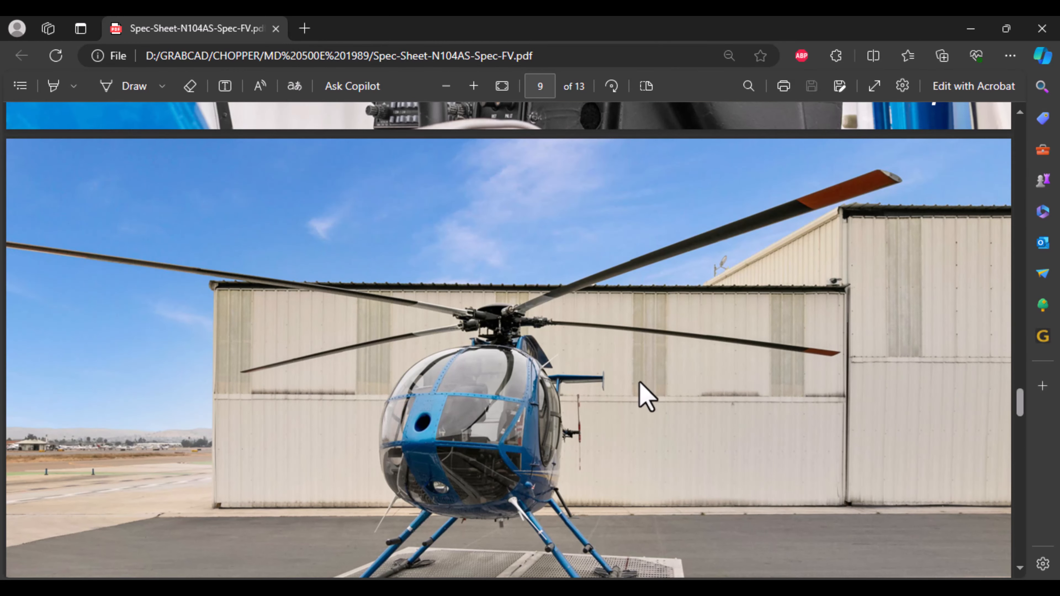
right_click(644, 449)
click(623, 508)
mouse_move(671, 588)
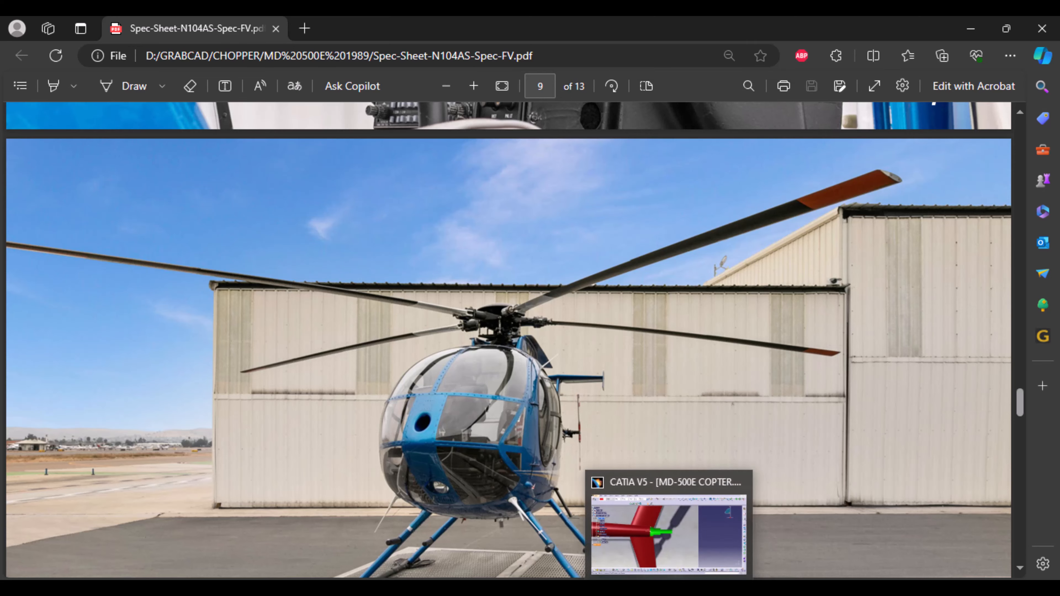
click(670, 530)
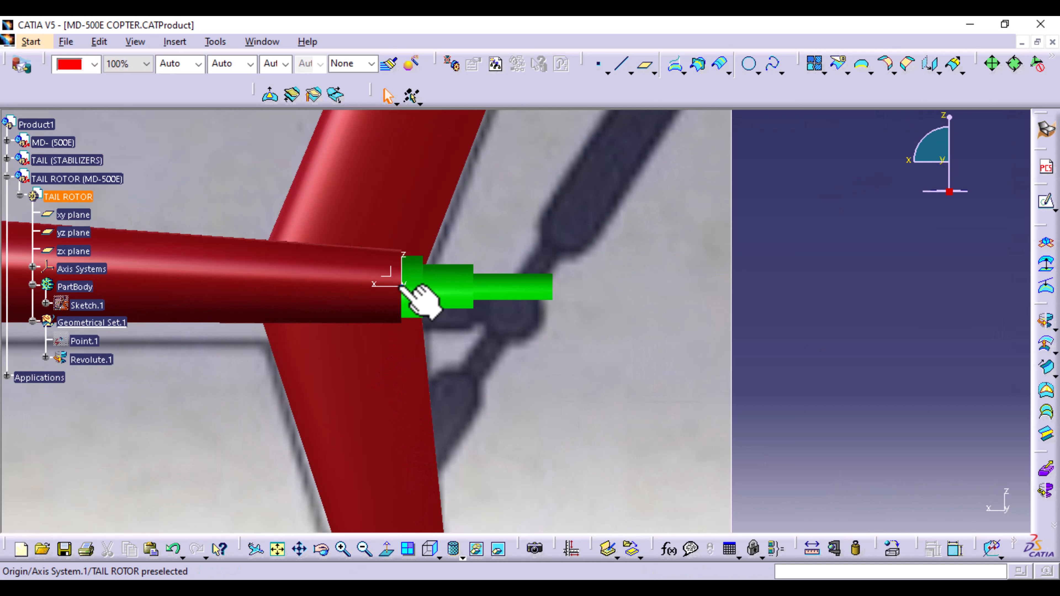
- Translate Axis System.1 by -233 mm along its X component to the blade hub position and hide the original axis system
click(928, 67)
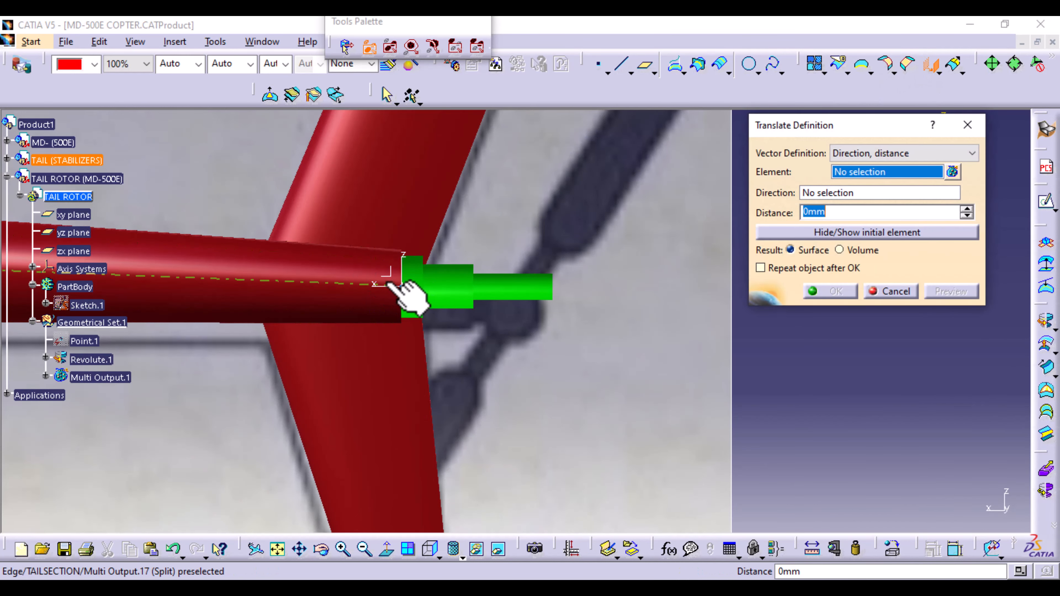
click(391, 284)
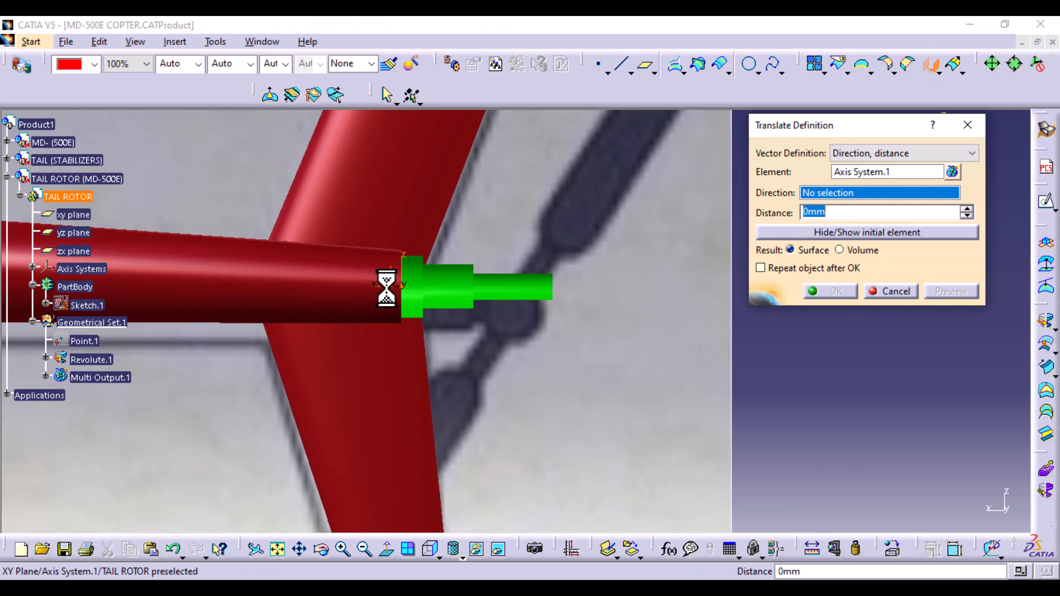
right_click(934, 198)
click(954, 225)
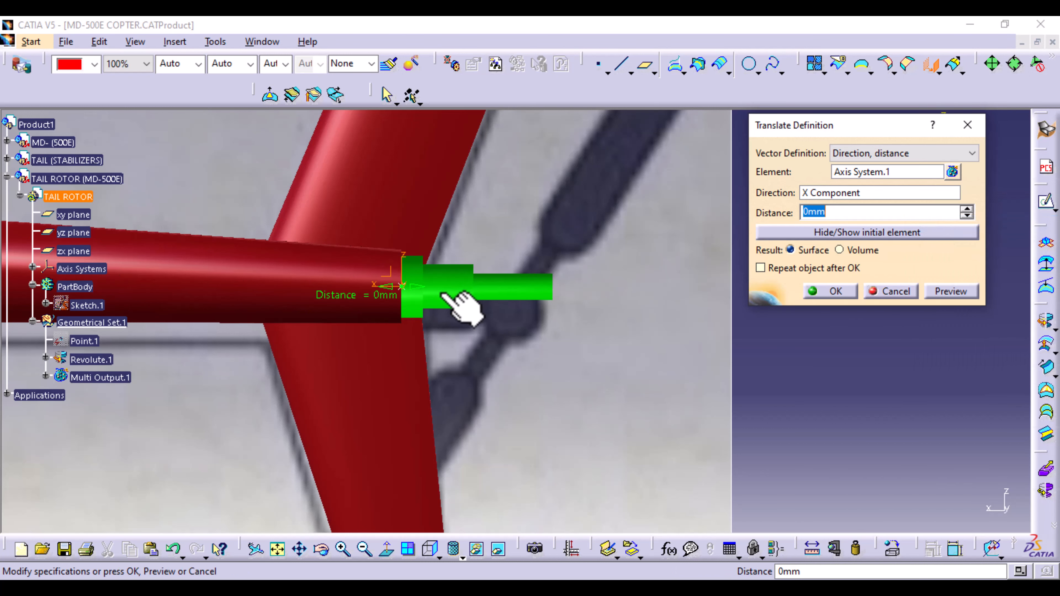
drag(414, 288, 529, 289)
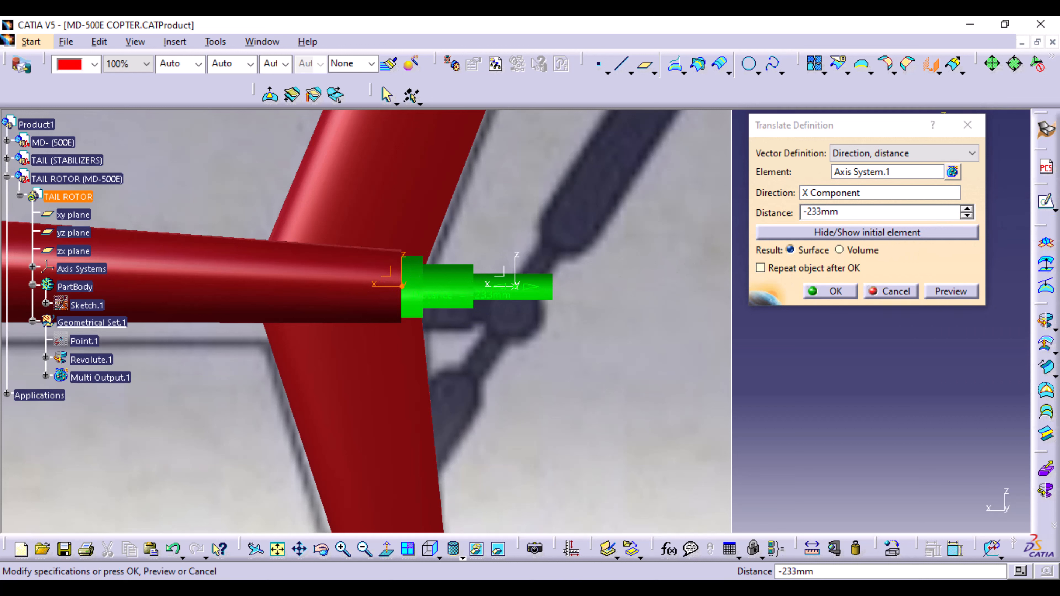
click(429, 551)
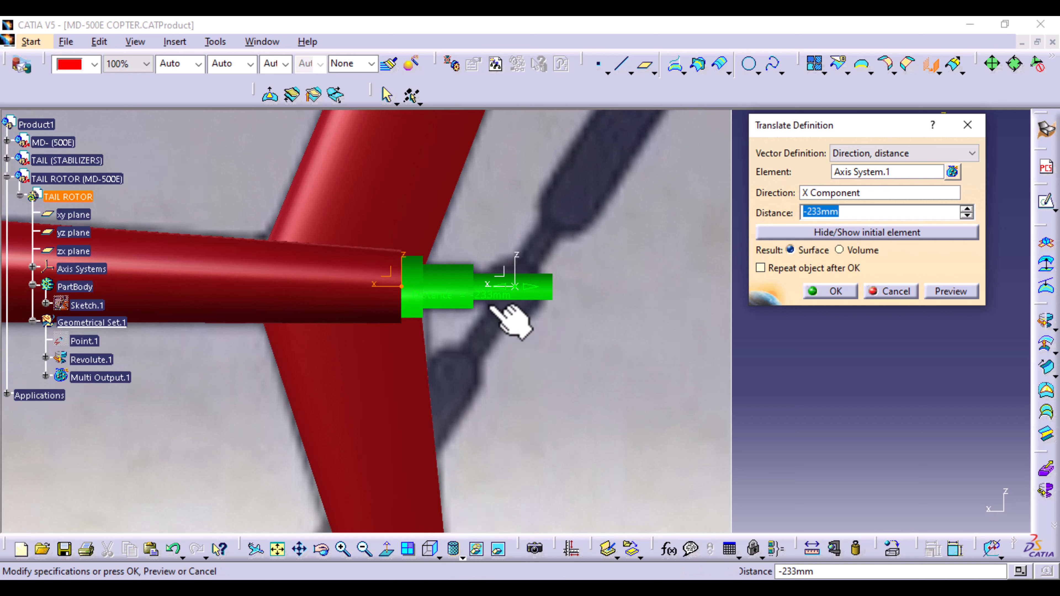
click(840, 293)
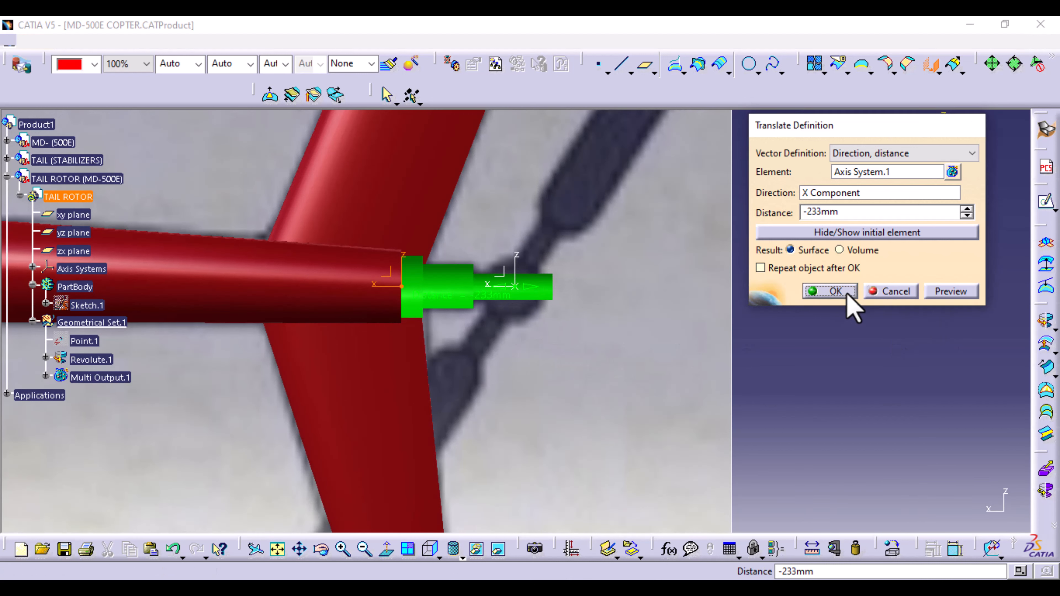
right_click(402, 289)
click(444, 311)
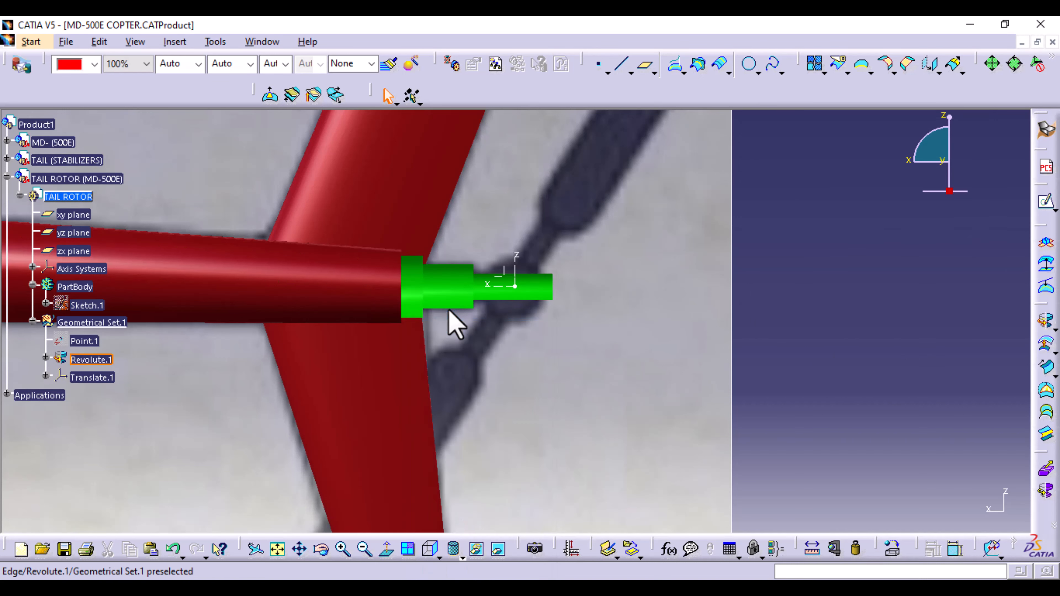
mouse_move(509, 319)
middle_down()
mouse_move(634, 301)
mouse_move(504, 319)
middle_up()
click(515, 279)
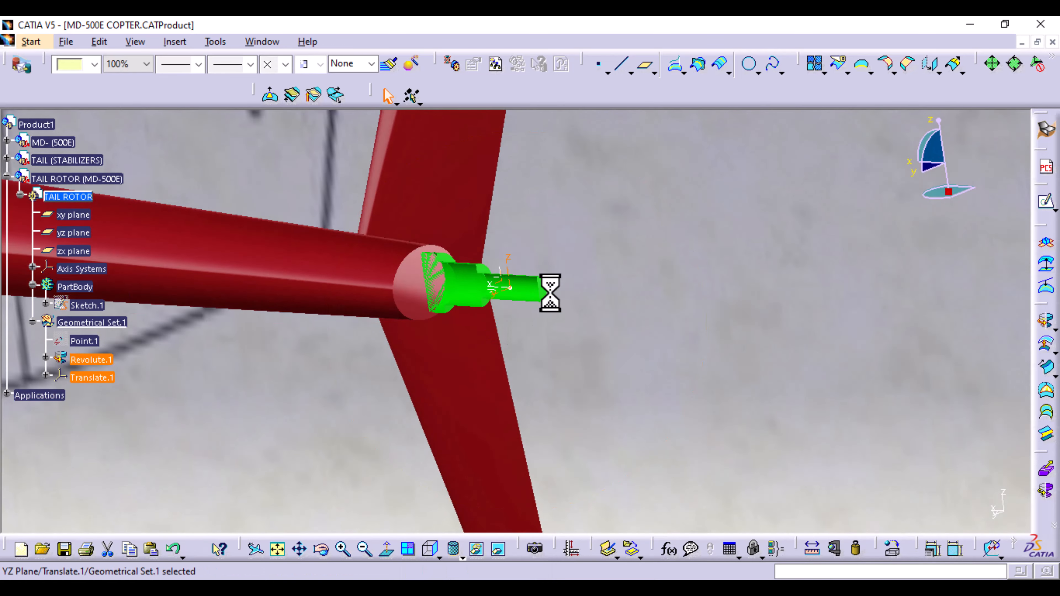
click(1045, 204)
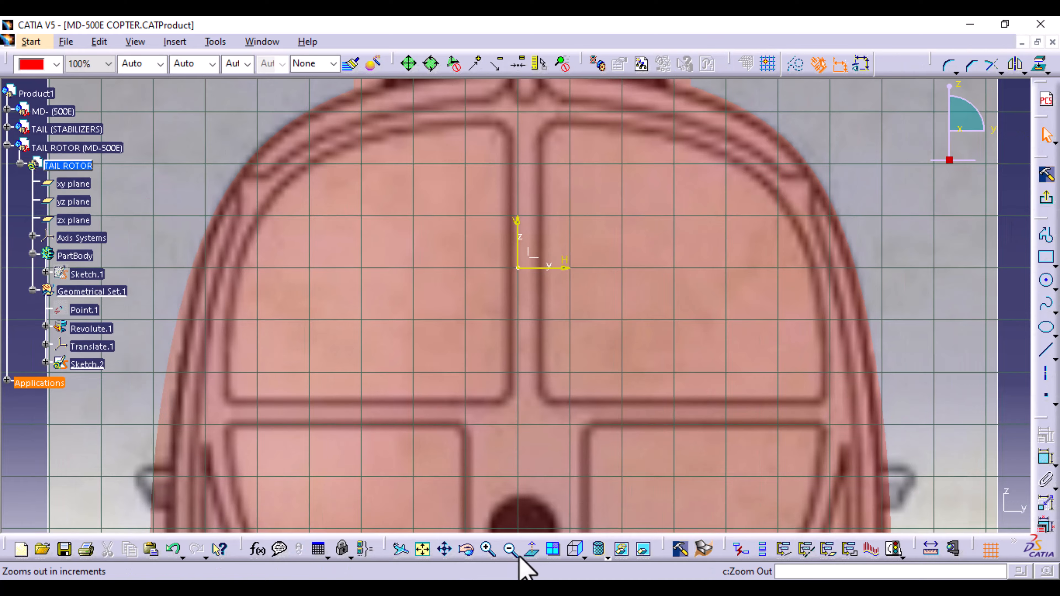
click(528, 553)
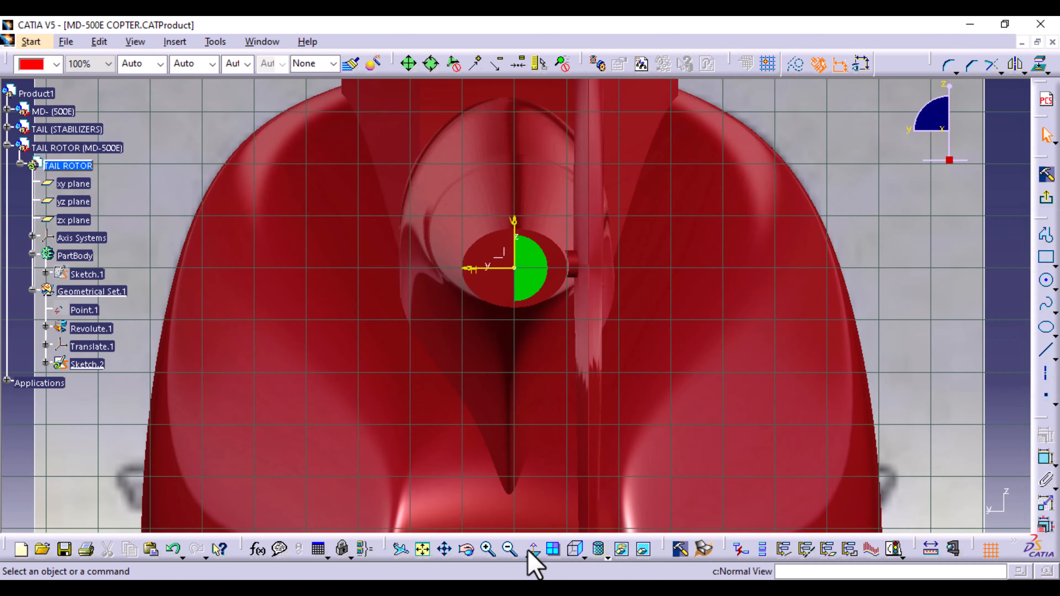
middle_drag(573, 423, 580, 348)
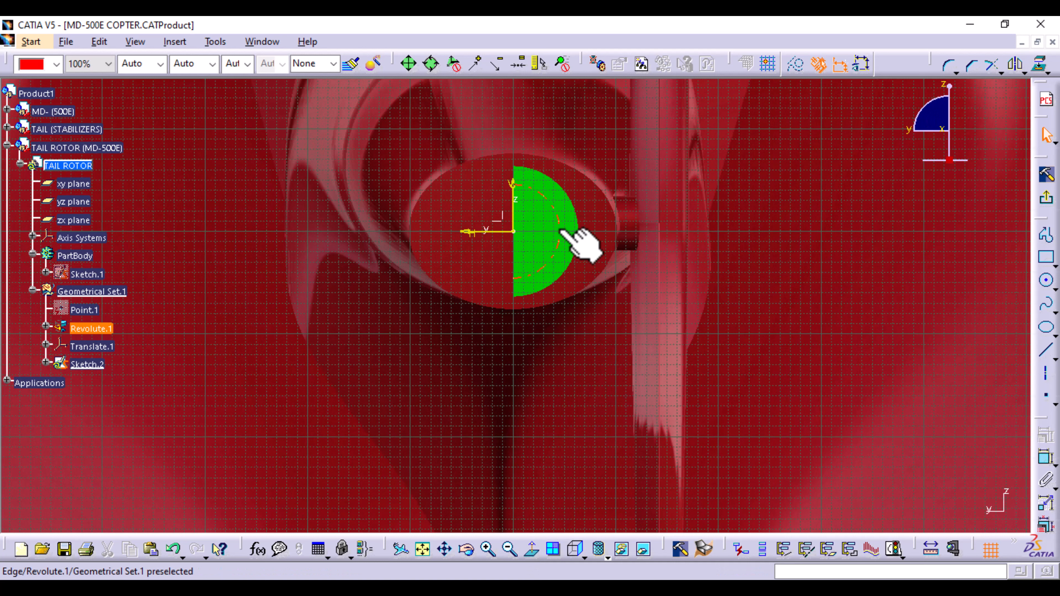
click(1045, 208)
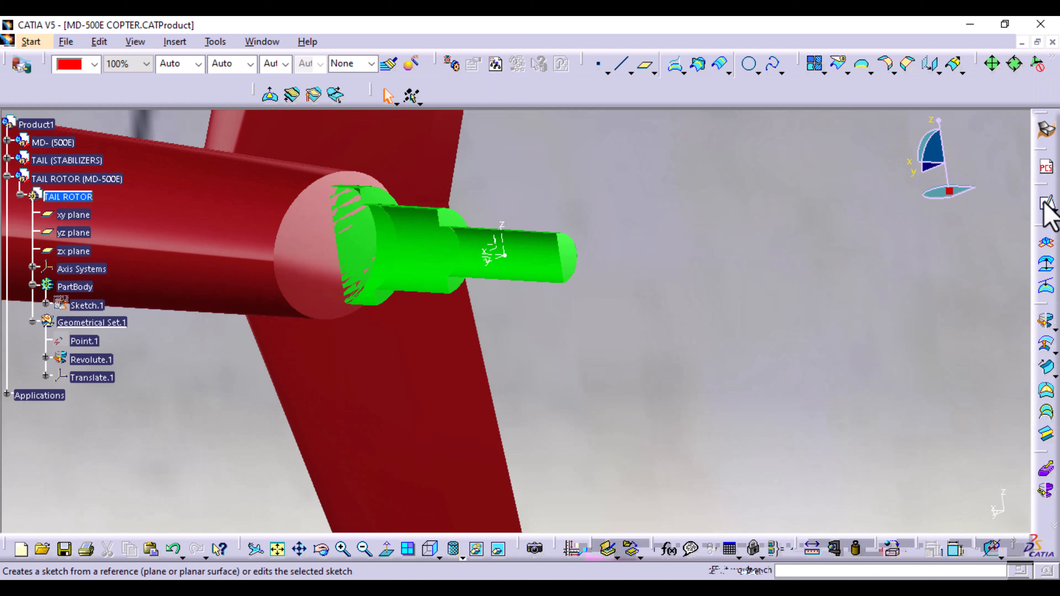
- Set the first angle of the revolved shaft surface to 360 degrees
double_click(86, 359)
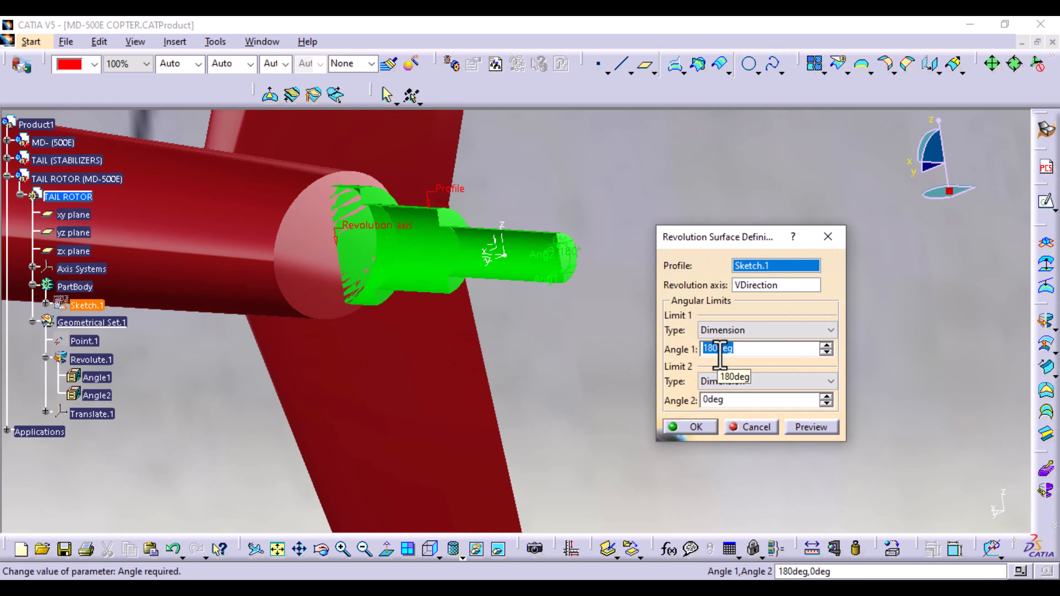
text(360)
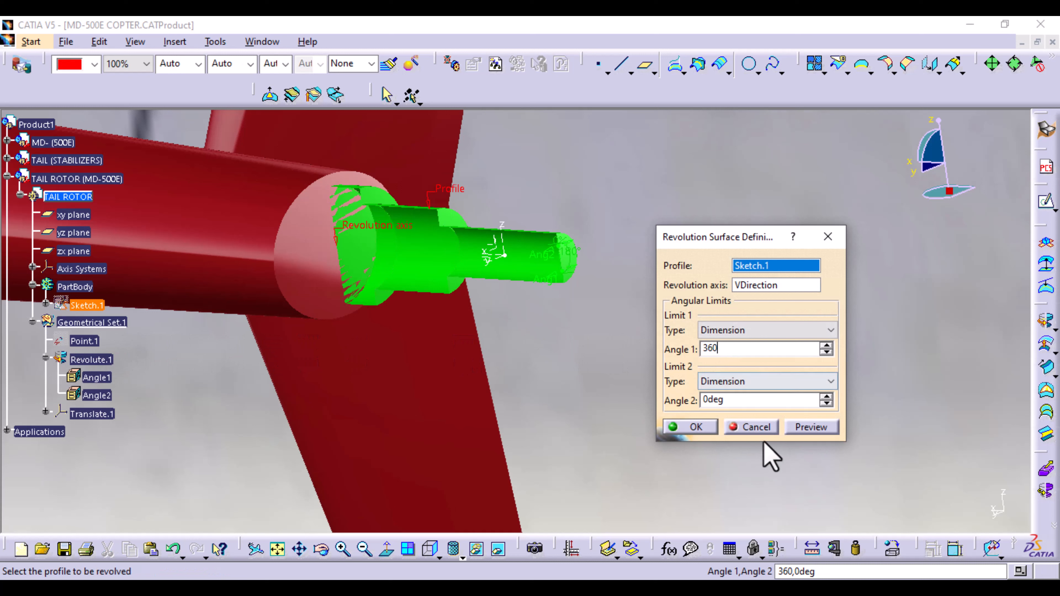
click(797, 430)
click(694, 428)
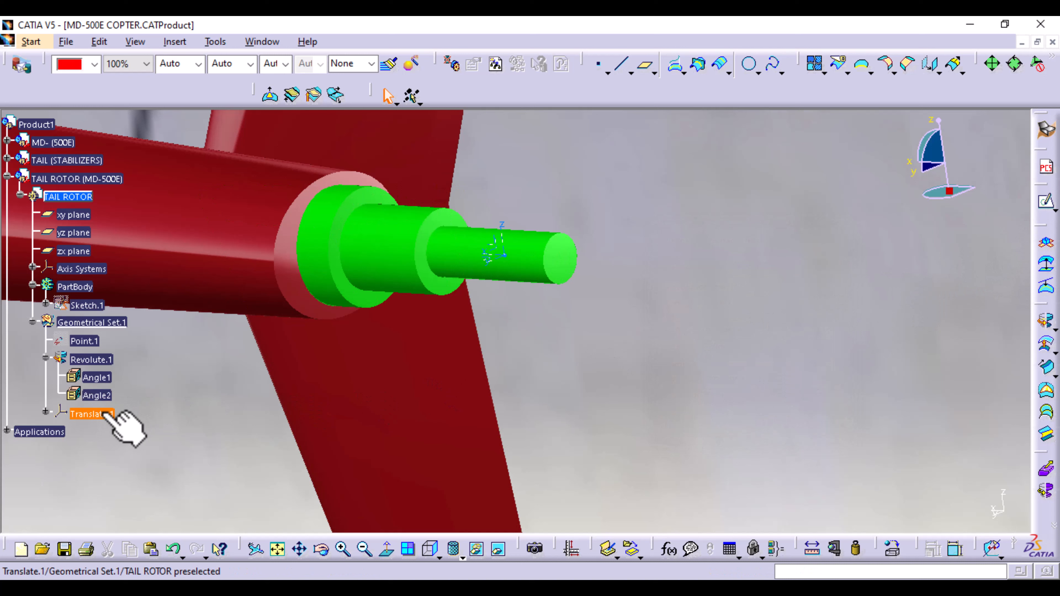
- Open a sketch on the yz plane of the translated axis system, viewed normal to the sketch plane
click(496, 251)
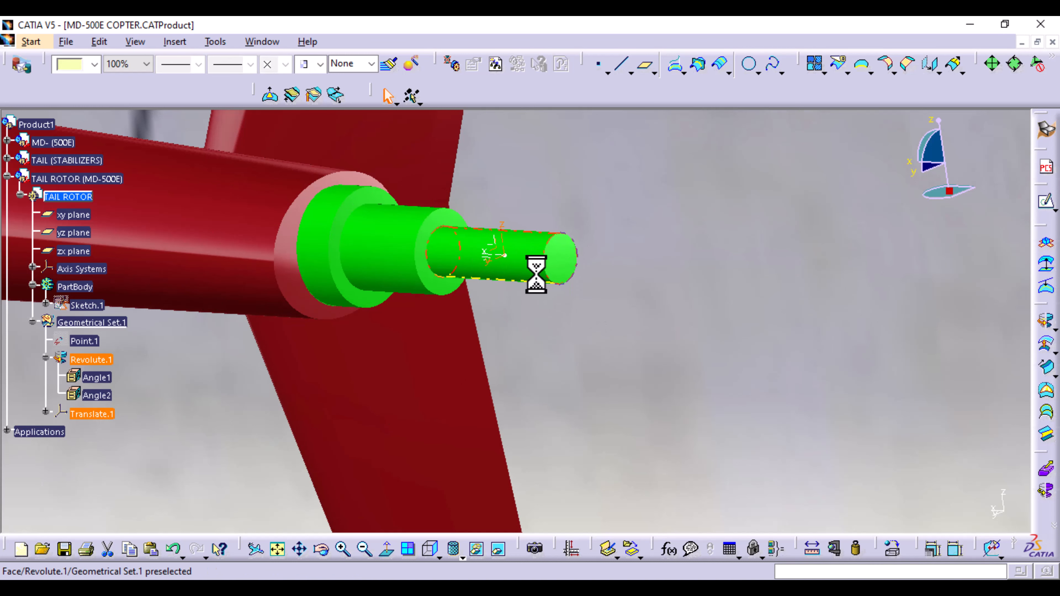
click(1045, 205)
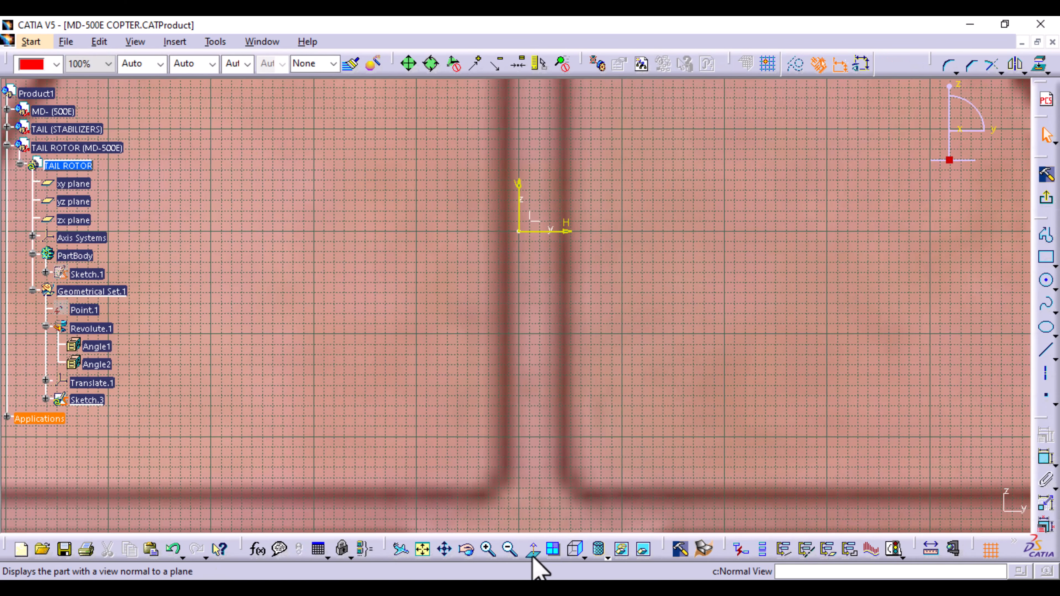
click(534, 550)
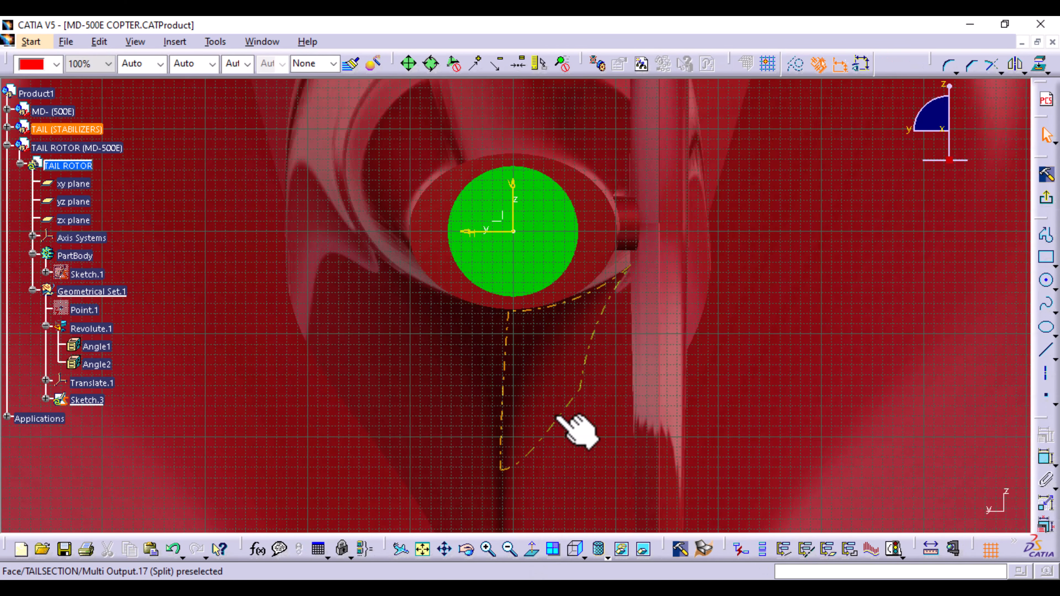
mouse_move(575, 426)
middle_down()
mouse_move(556, 414)
mouse_move(555, 341)
mouse_move(675, 540)
middle_up()
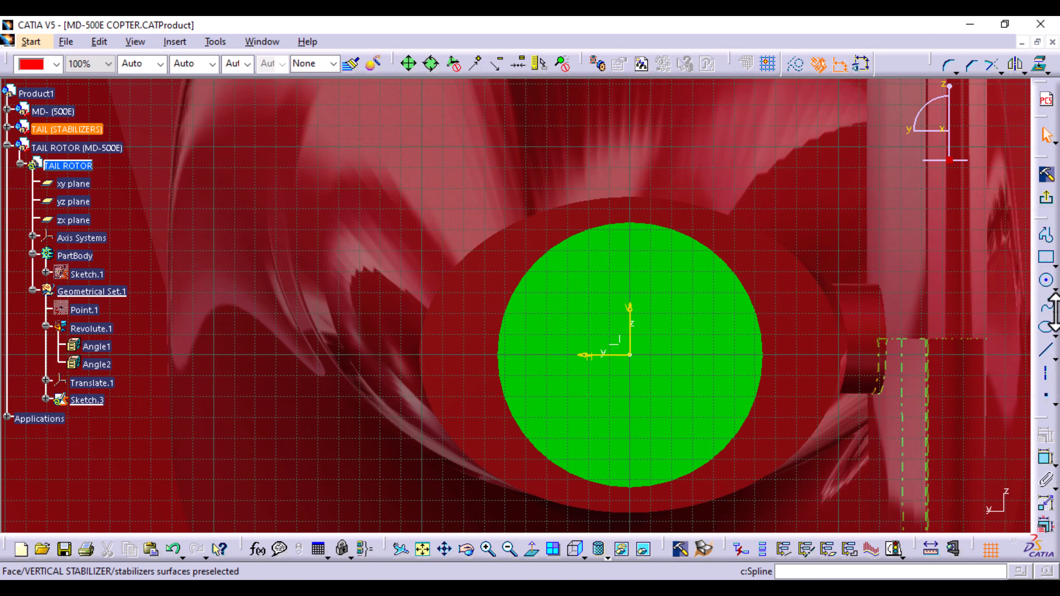
- Draw the first stepped segments of the hub profile from the origin, starting with a vertical line about 55 mm long
click(1047, 244)
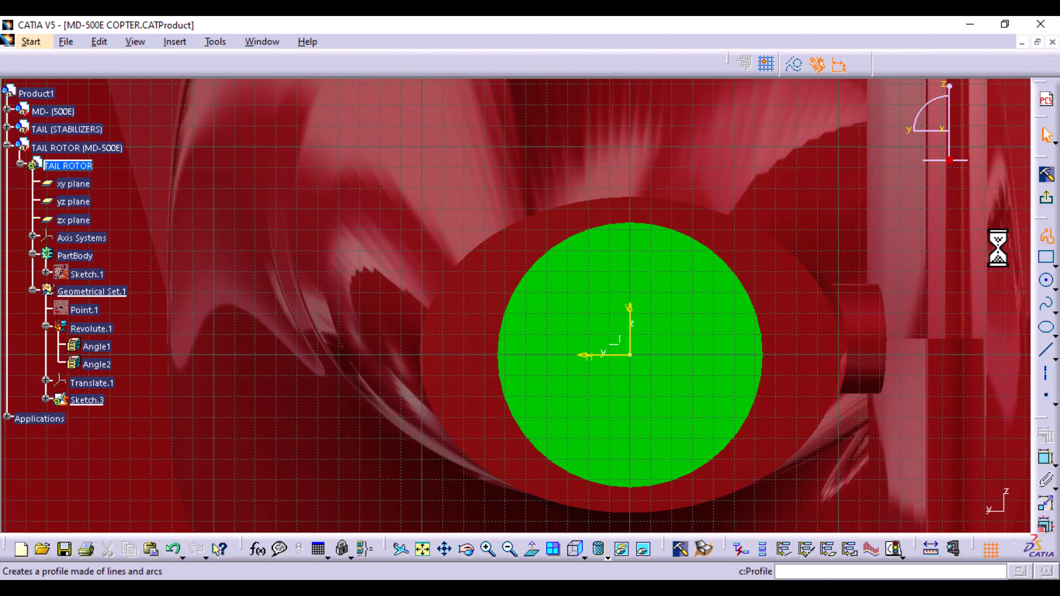
click(631, 355)
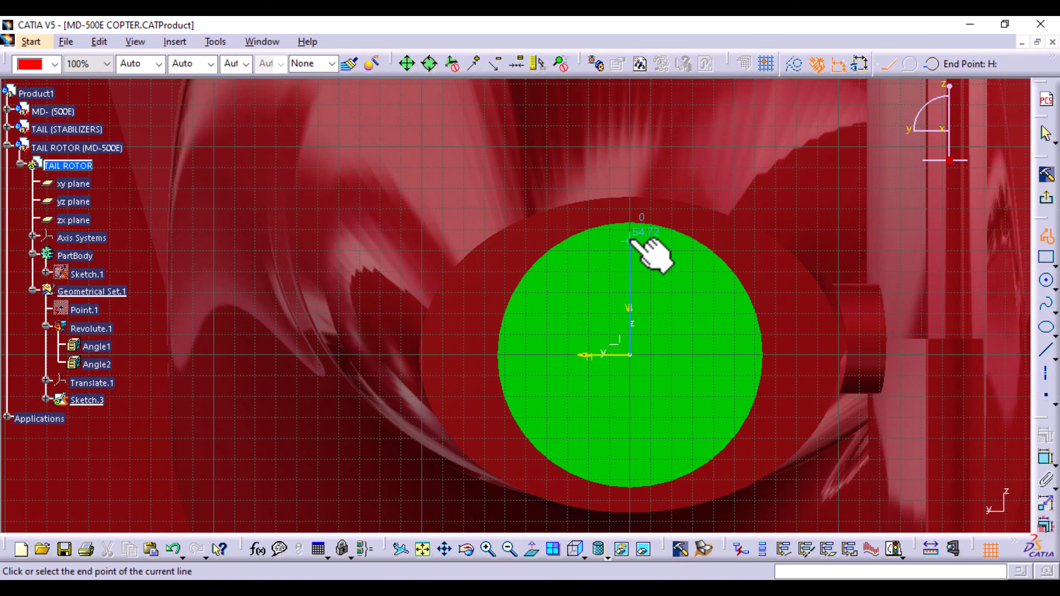
click(630, 241)
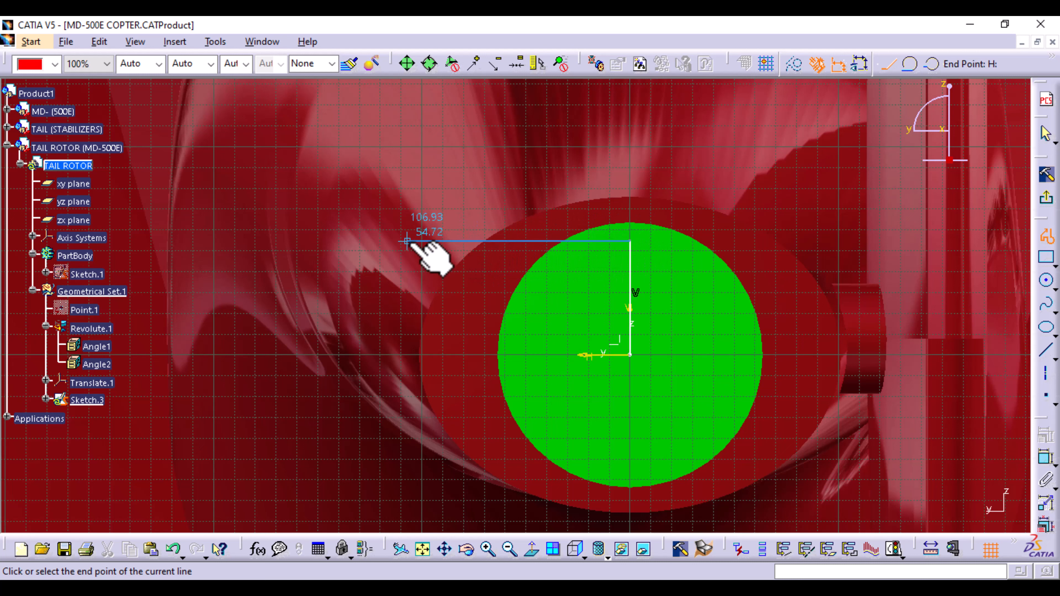
click(421, 241)
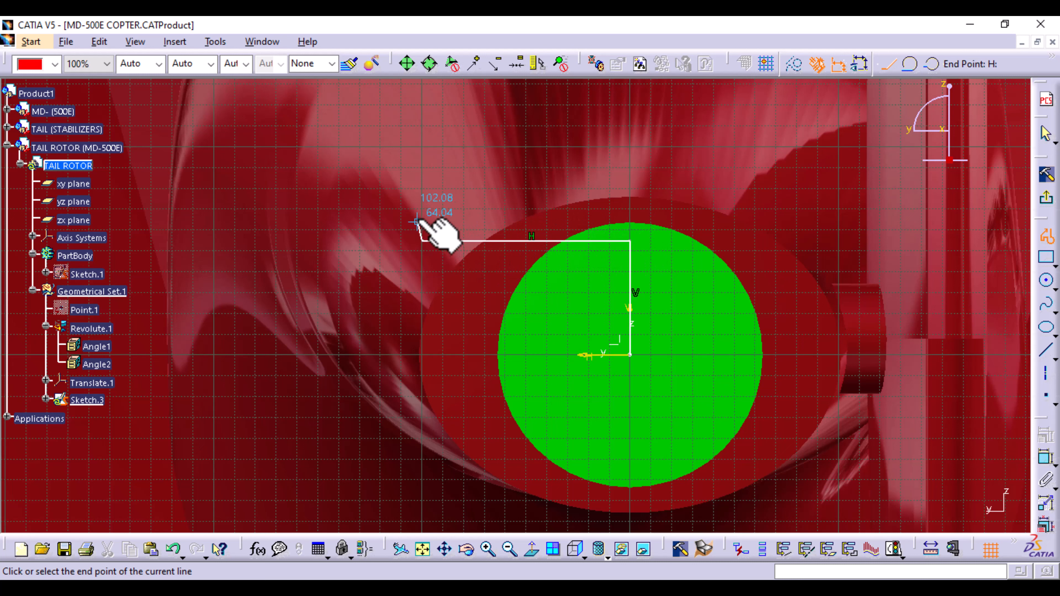
click(421, 205)
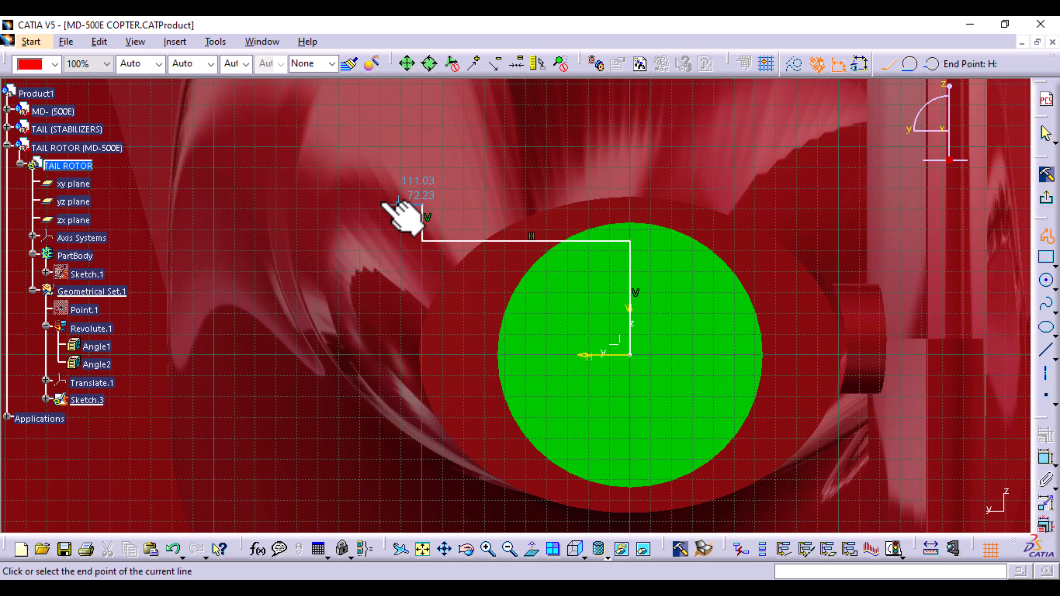
click(338, 204)
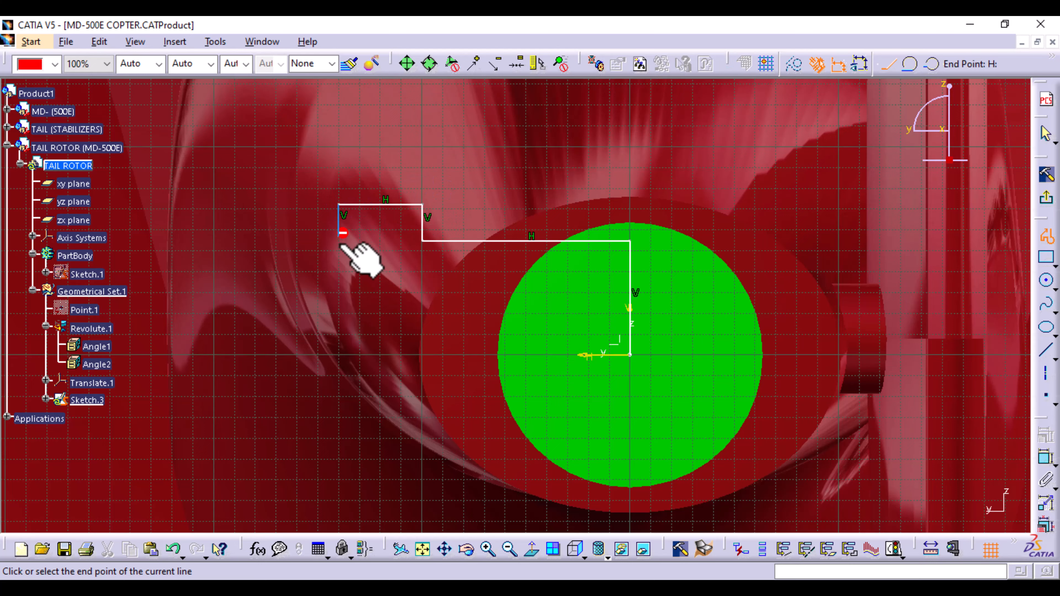
mouse_move(397, 294)
middle_down()
mouse_move(396, 420)
mouse_move(421, 549)
middle_up()
middle_drag(515, 367, 516, 427)
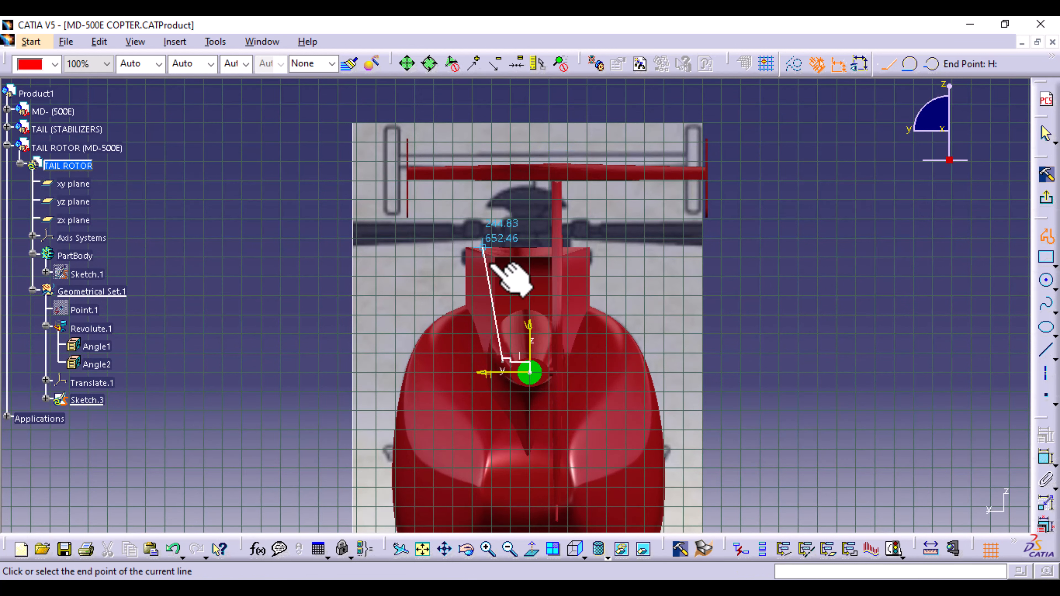
middle_drag(505, 448, 512, 402)
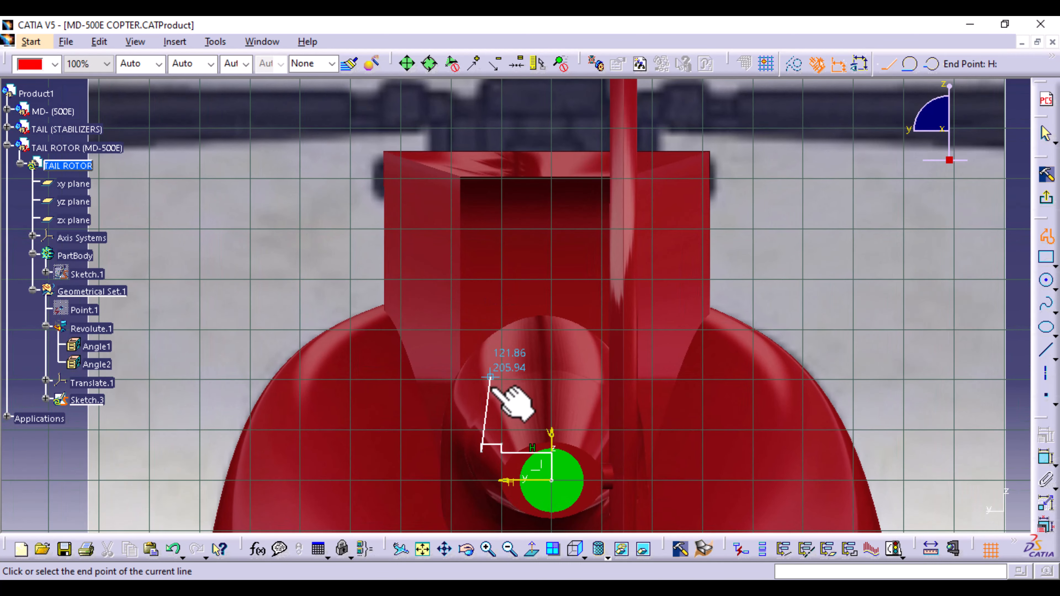
- Undo the stepped segments, redraw them ending on the horizontal axis about 269 mm from the origin, and exit the sketch
click(175, 551)
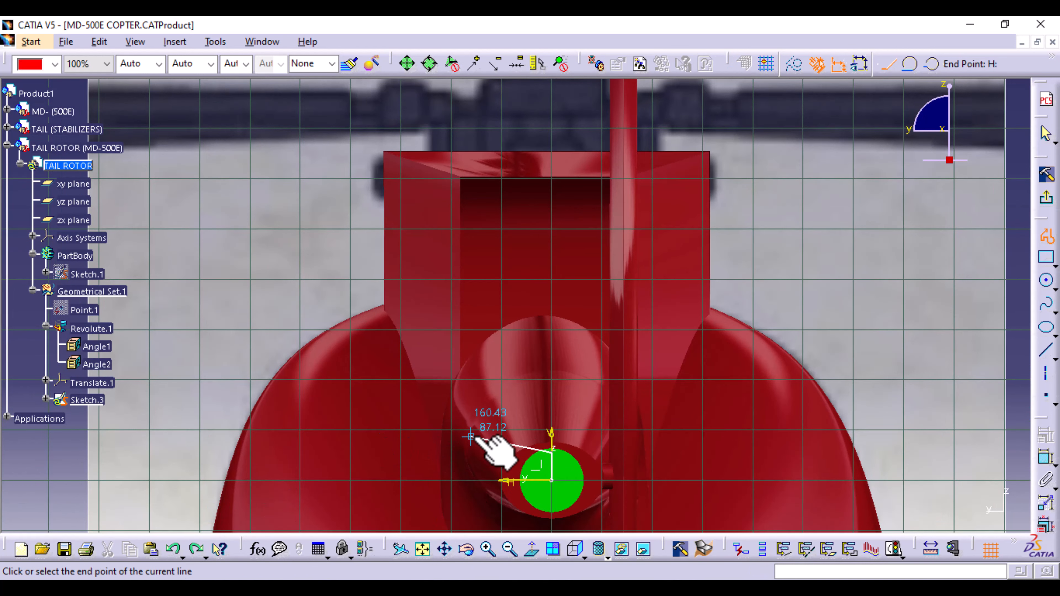
mouse_move(530, 376)
middle_down()
mouse_move(535, 367)
mouse_move(505, 451)
middle_up()
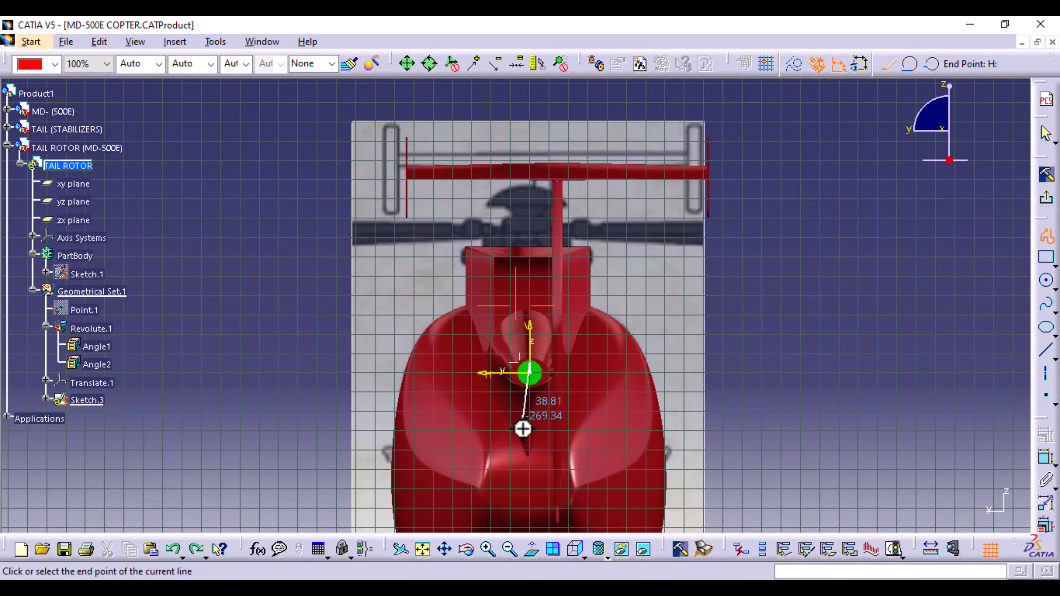
middle_drag(522, 429, 528, 388)
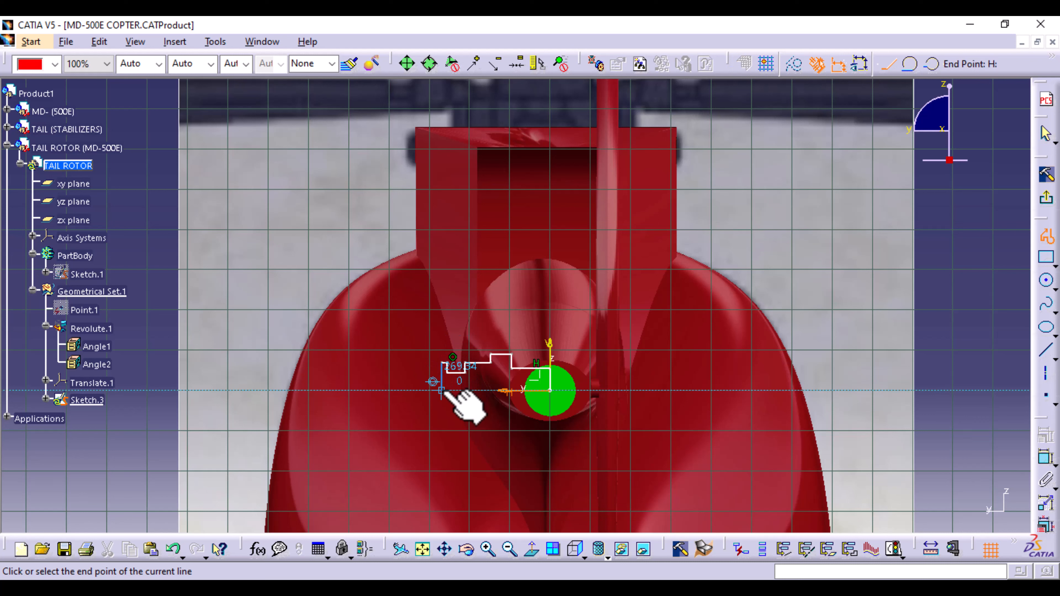
click(443, 391)
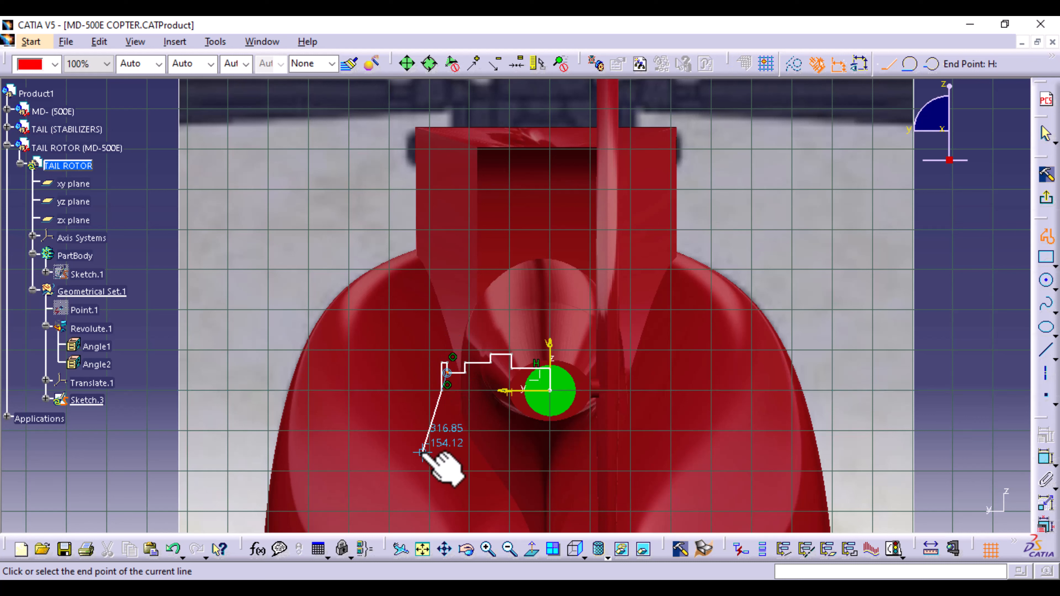
key(Escape)
middle_drag(492, 461, 504, 304)
mouse_move(553, 455)
middle_down()
mouse_move(674, 152)
mouse_move(698, 206)
mouse_move(679, 293)
mouse_move(681, 467)
mouse_move(669, 402)
mouse_move(703, 407)
middle_up()
click(1048, 199)
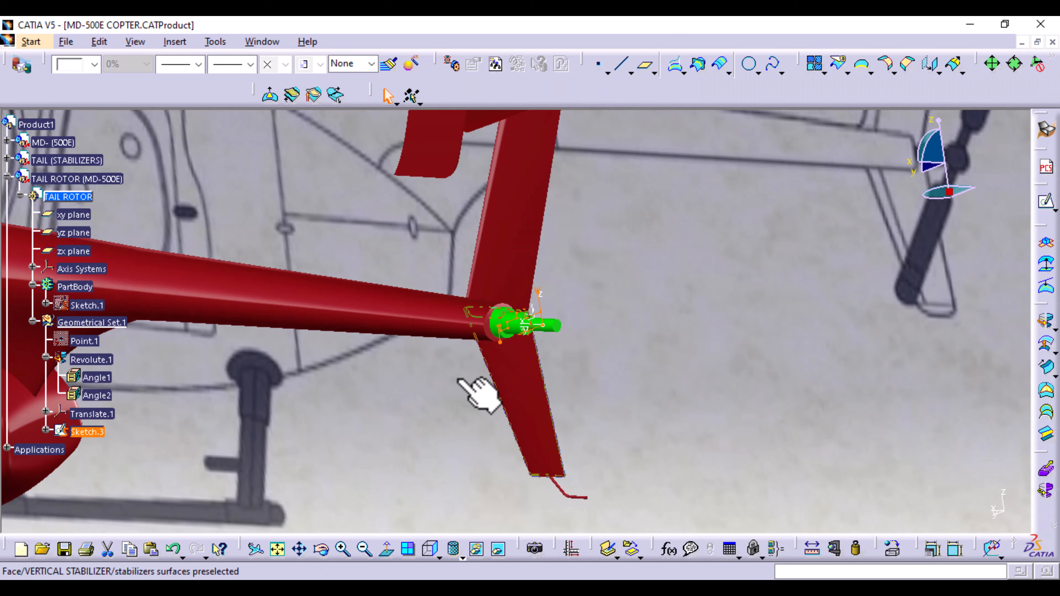
- Inspect the stepped hub profile against the shaft and undo its sketch, keeping the shaft's 360-degree revolve
mouse_move(374, 408)
middle_down()
mouse_move(450, 355)
mouse_move(567, 390)
mouse_move(568, 417)
mouse_move(397, 360)
mouse_move(355, 409)
mouse_move(534, 379)
mouse_move(542, 391)
mouse_move(528, 399)
middle_up()
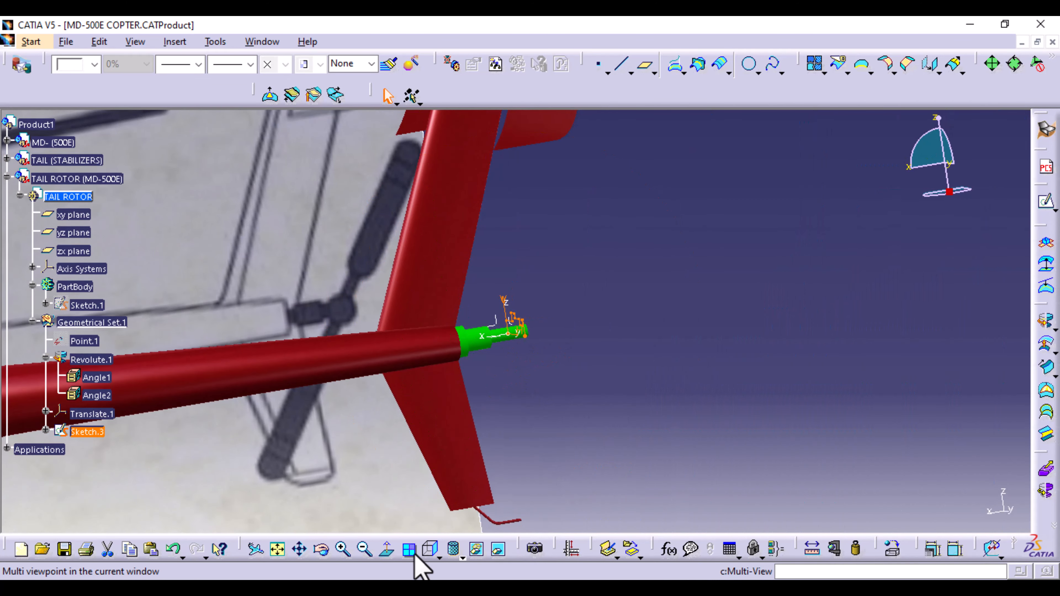
click(439, 557)
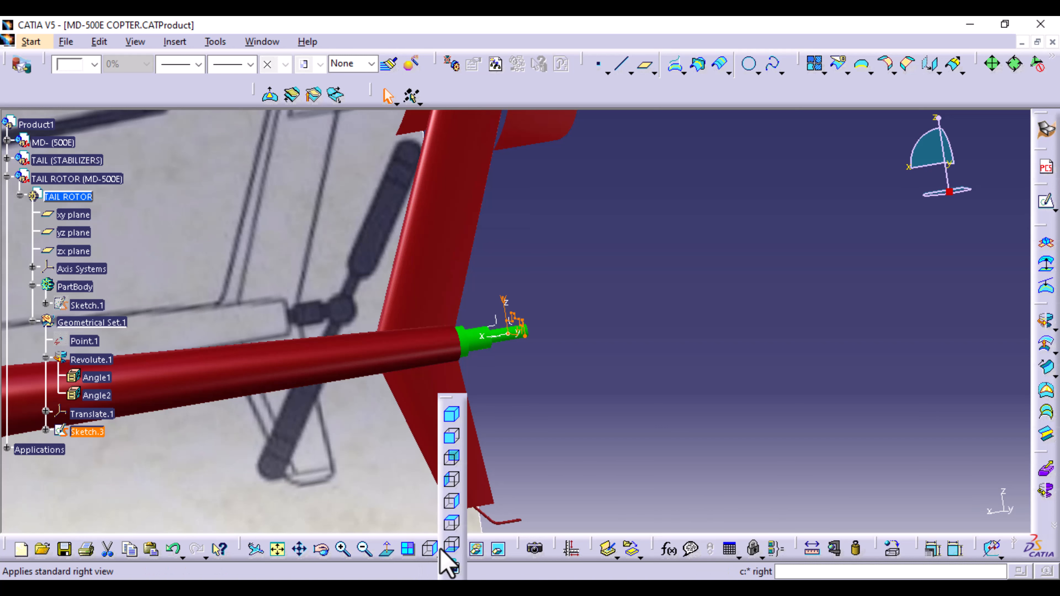
click(451, 524)
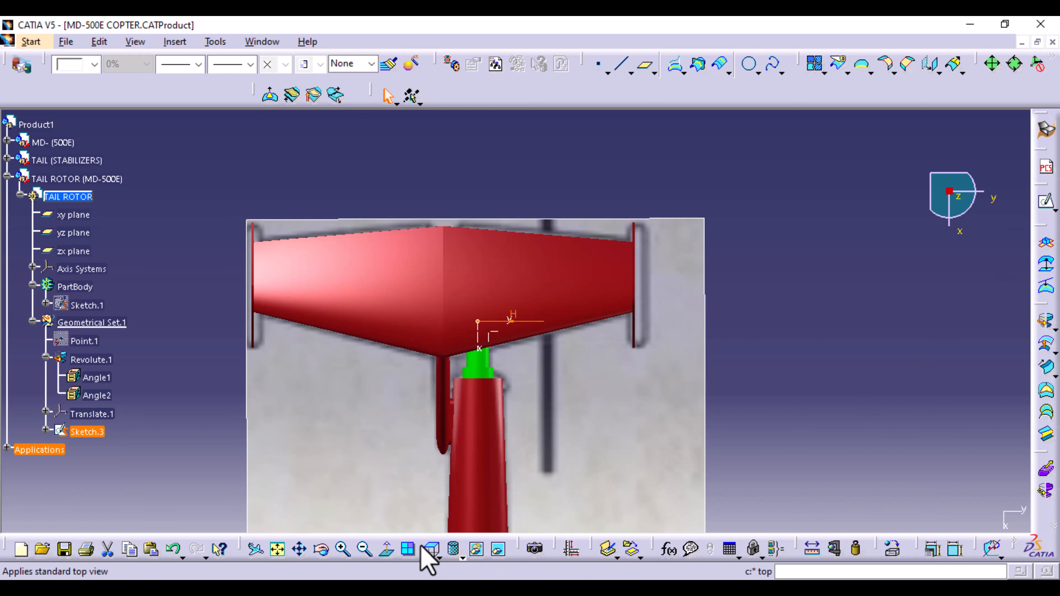
click(438, 548)
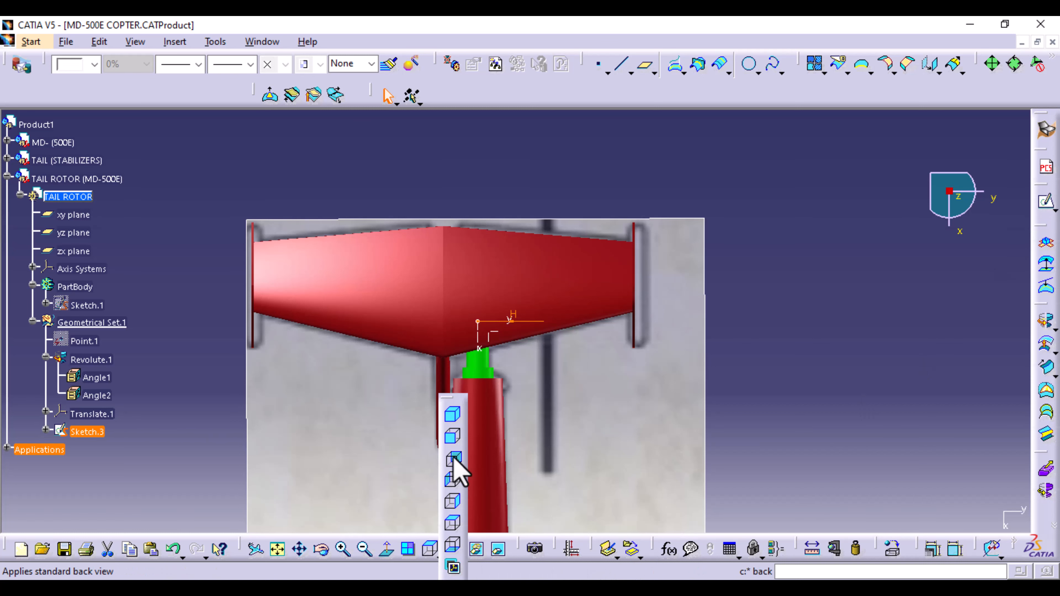
click(454, 416)
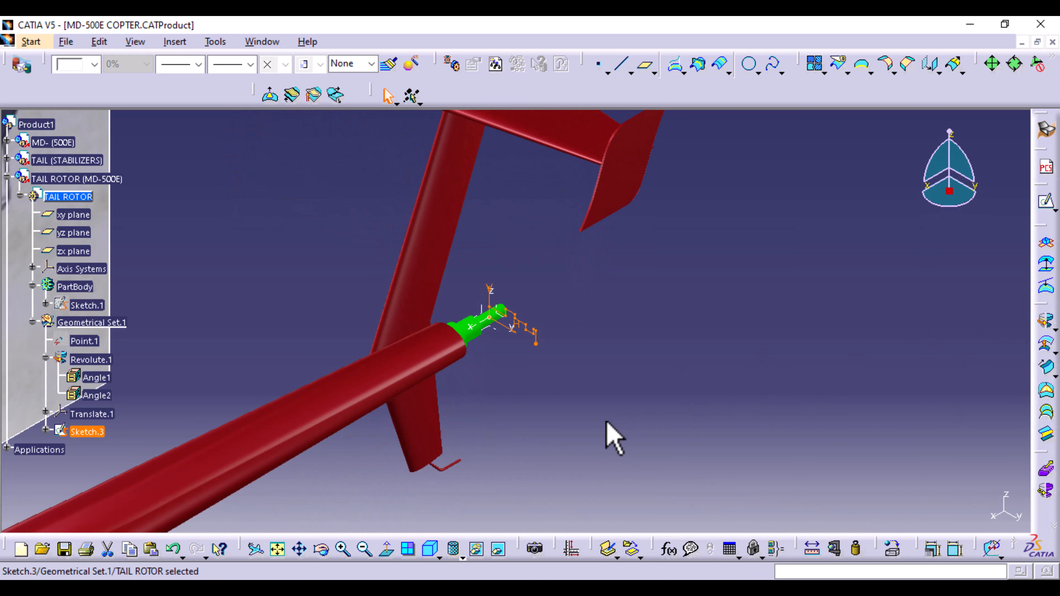
middle_drag(499, 408, 509, 258)
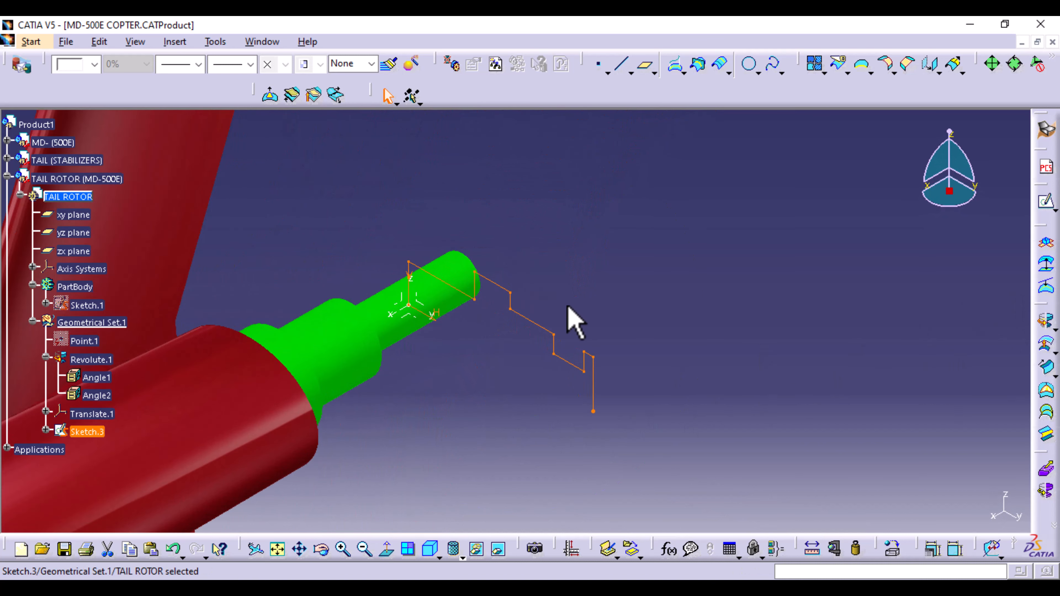
middle_drag(569, 309, 359, 282)
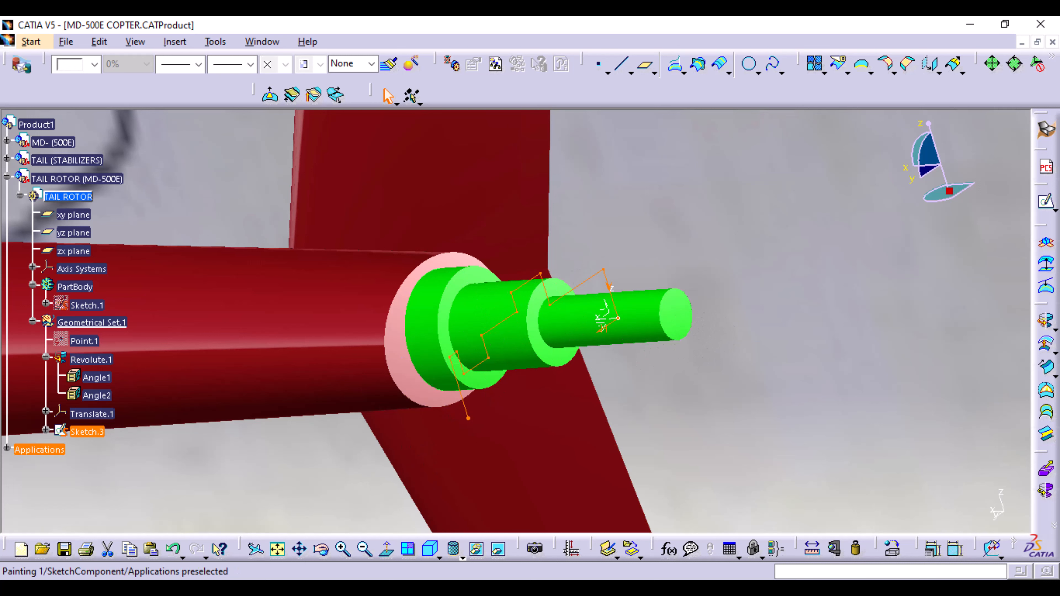
click(169, 550)
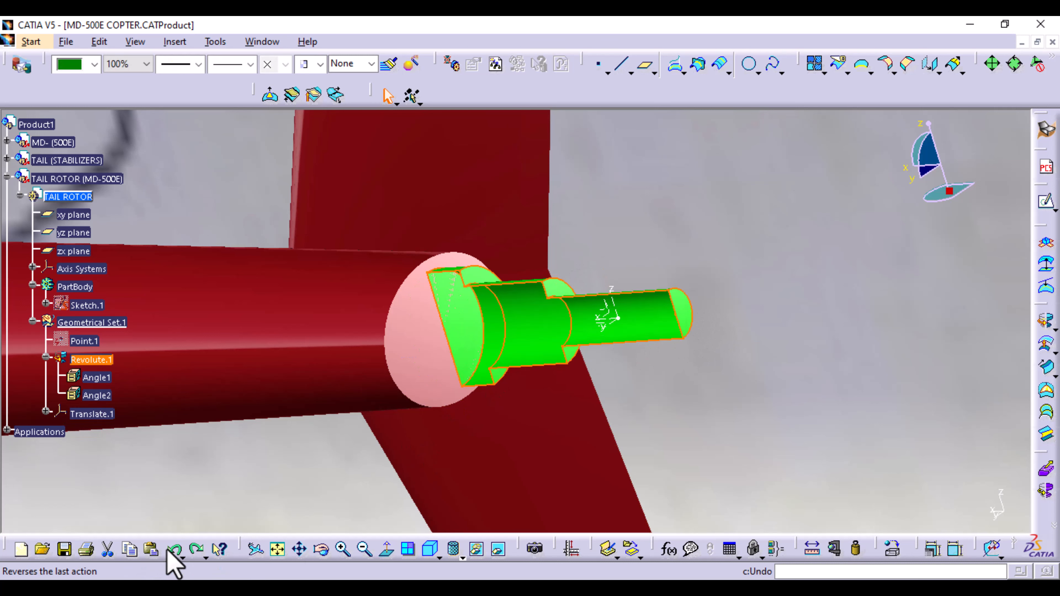
click(198, 550)
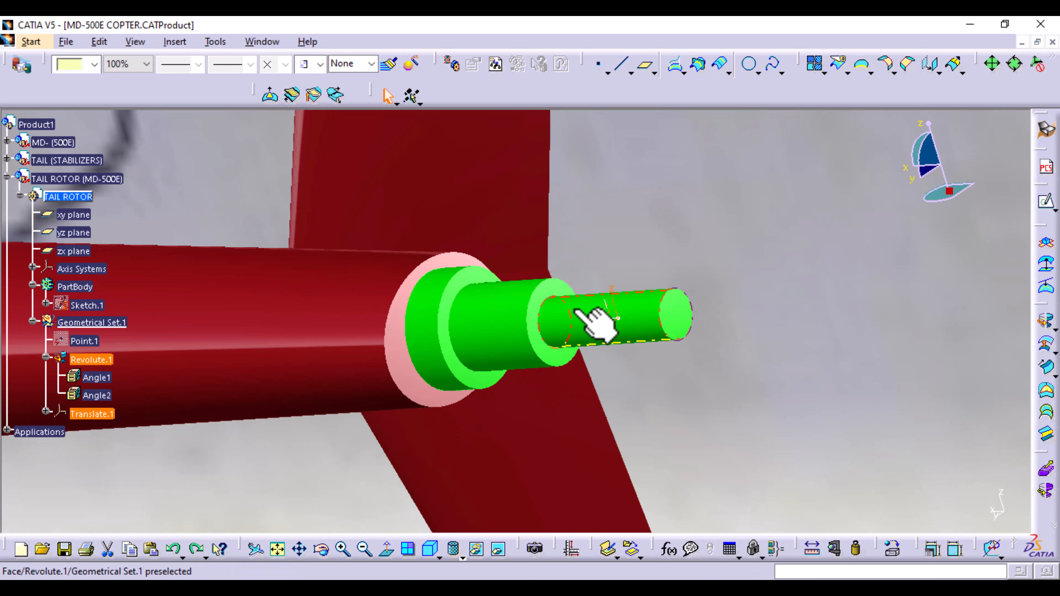
- Open a new sketch on the translated axis system's yz plane and project the selected circular shaft face into it as construction geometry
click(1044, 197)
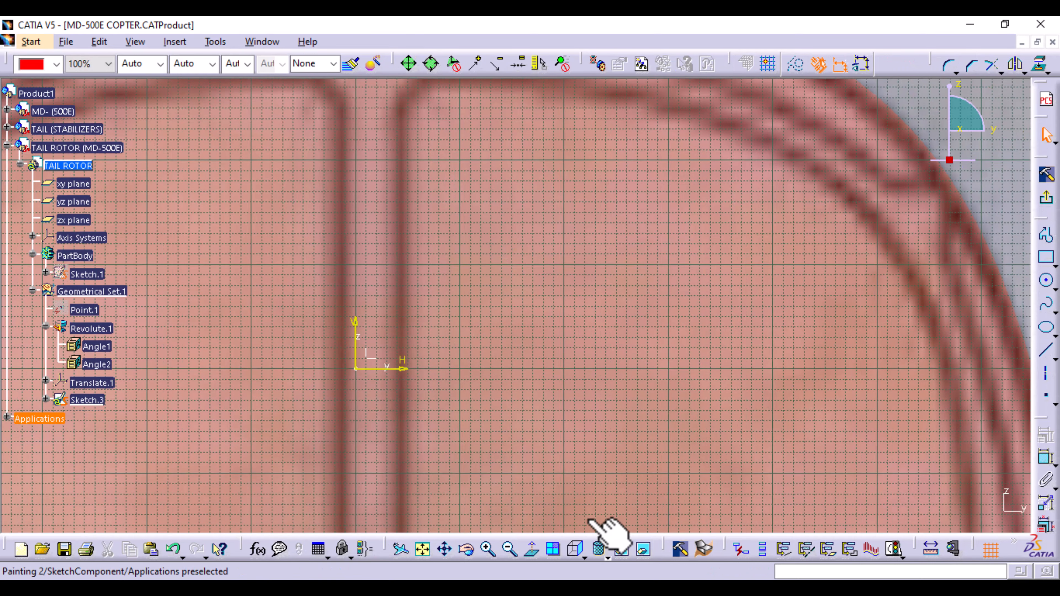
click(527, 552)
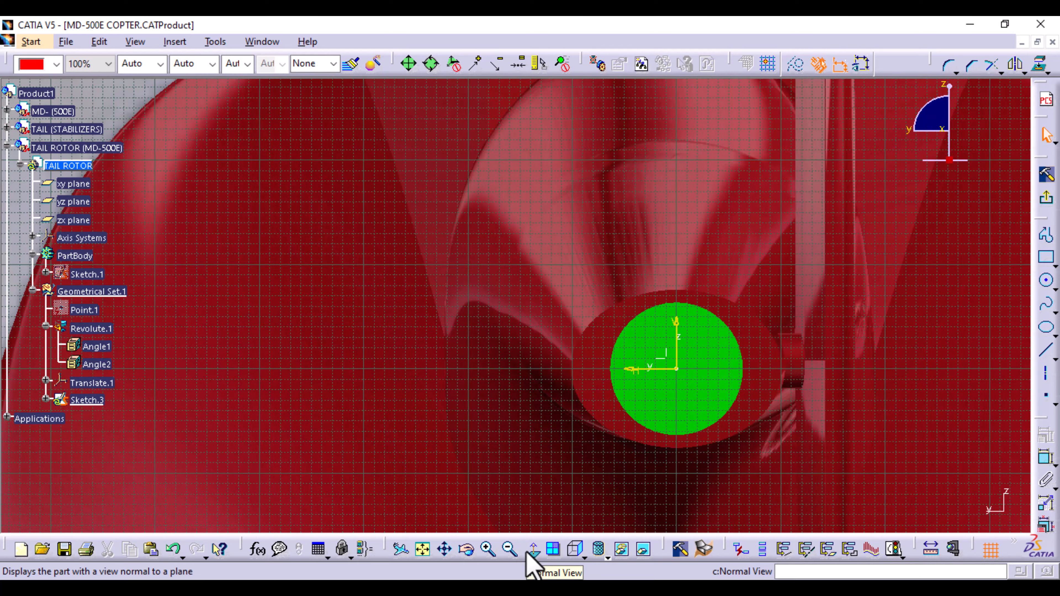
click(680, 370)
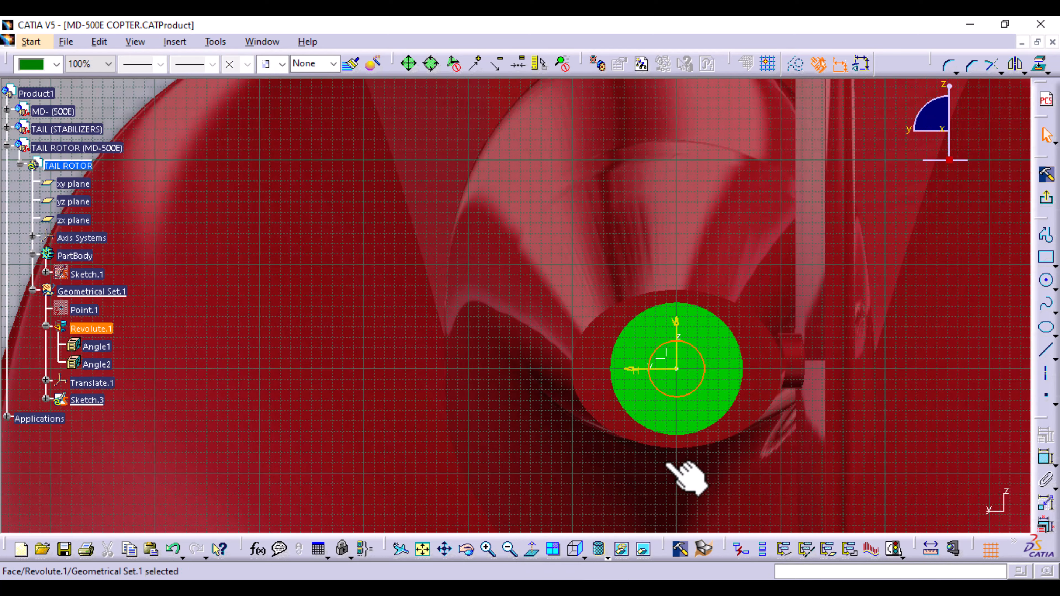
middle_drag(665, 454, 643, 369)
click(663, 453)
middle_drag(634, 439, 238, 273)
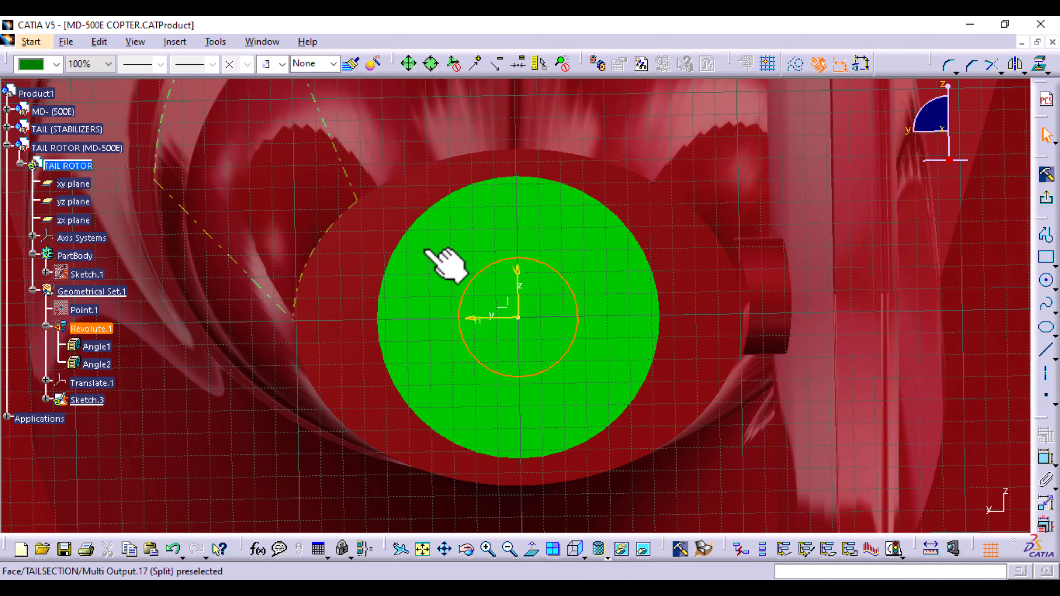
click(796, 63)
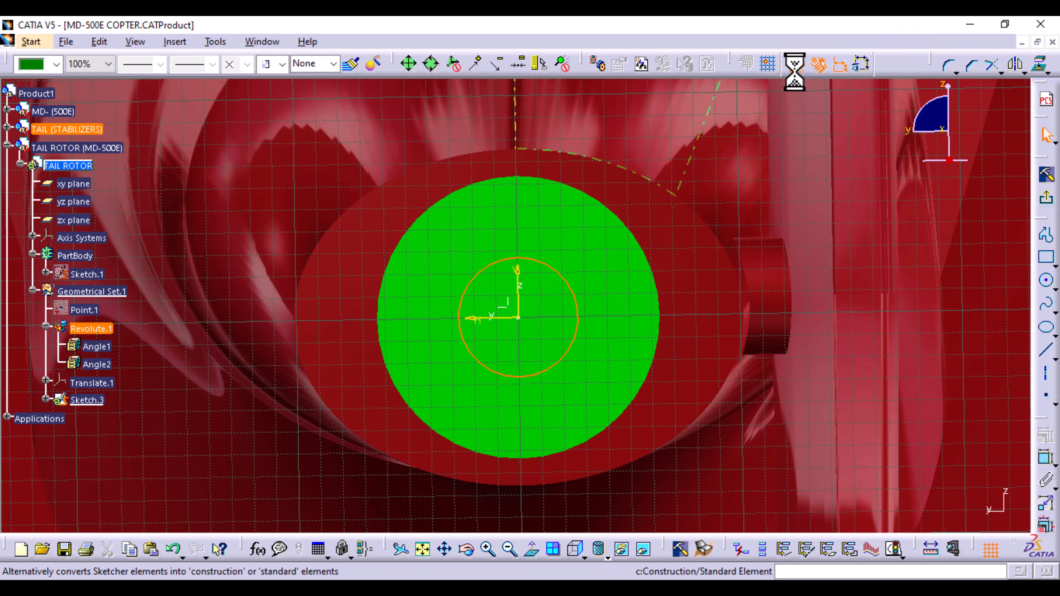
click(1039, 64)
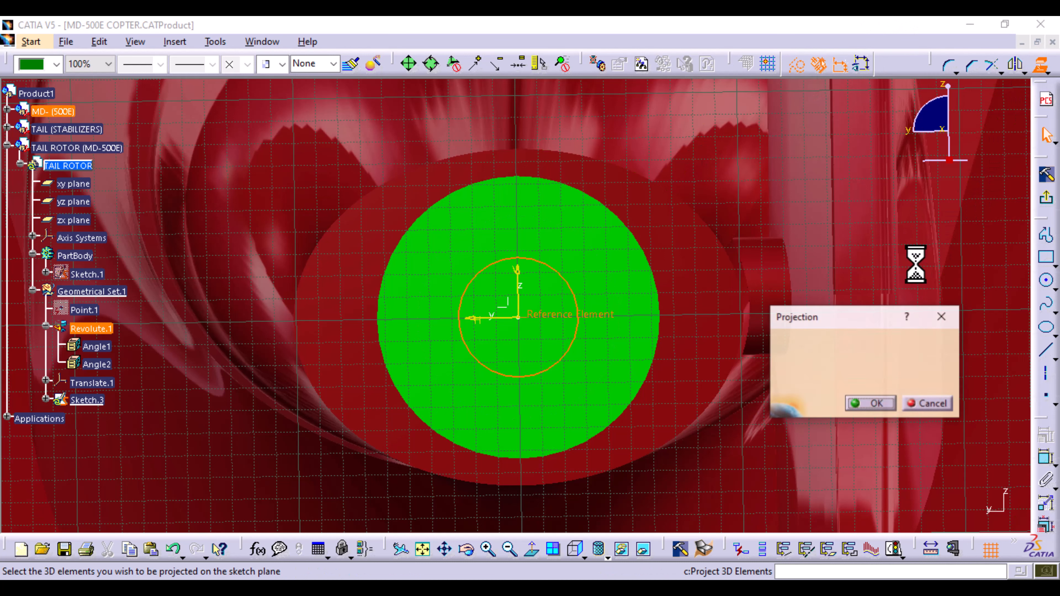
click(861, 401)
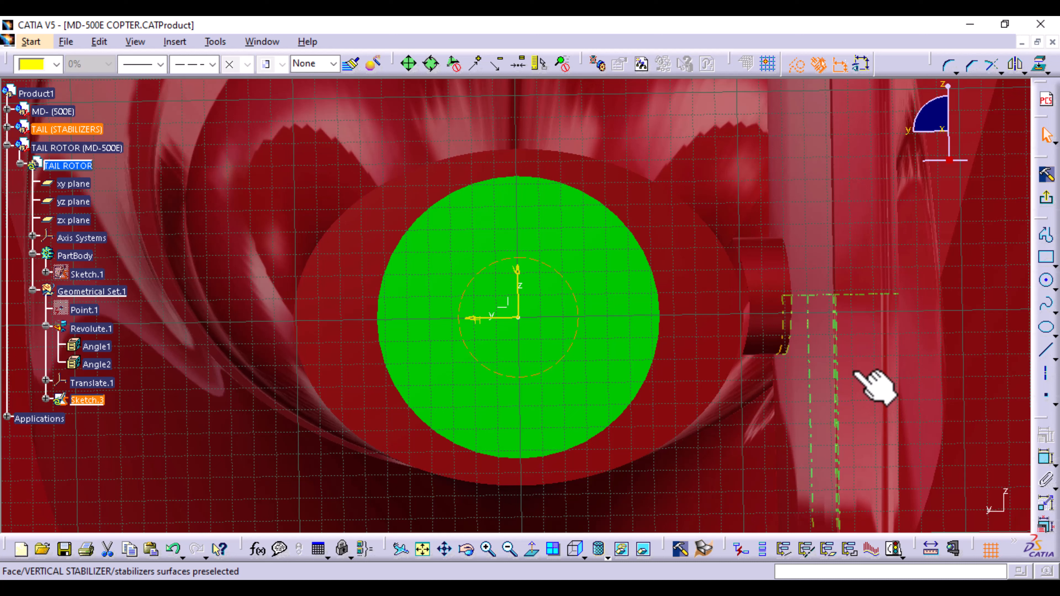
- Start the hub profile at the origin, switch from construction to standard geometry, and redraw its first vertical line about 23 mm high
click(1047, 236)
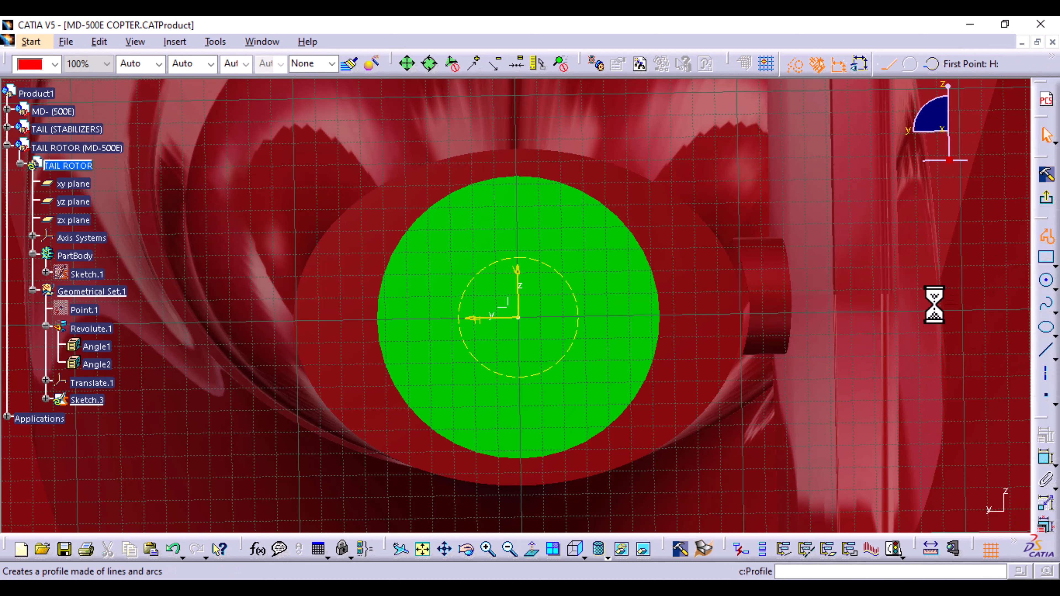
middle_drag(559, 445, 535, 355)
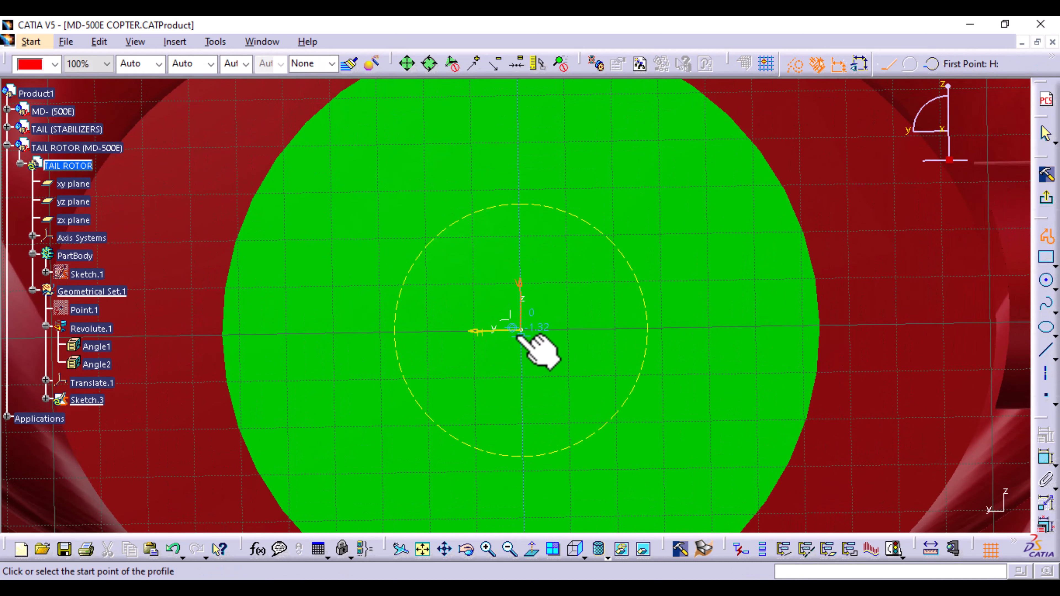
click(521, 331)
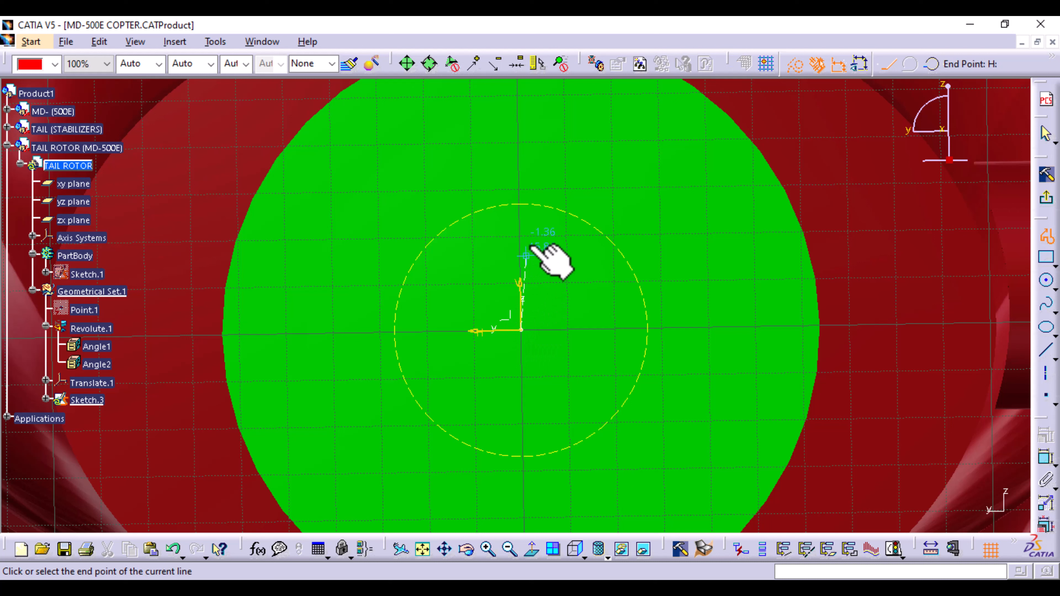
click(520, 218)
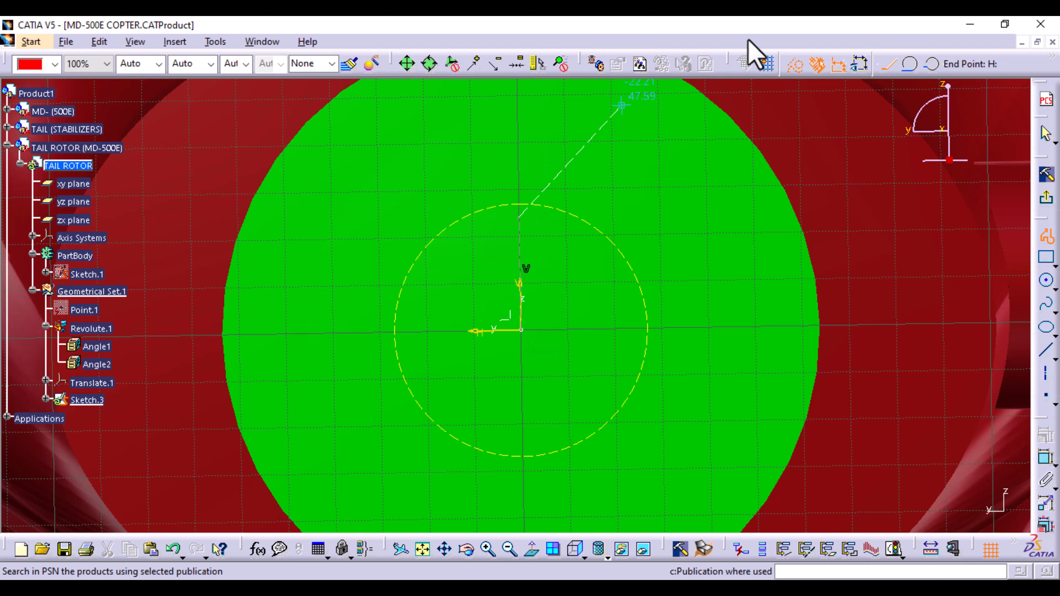
click(795, 67)
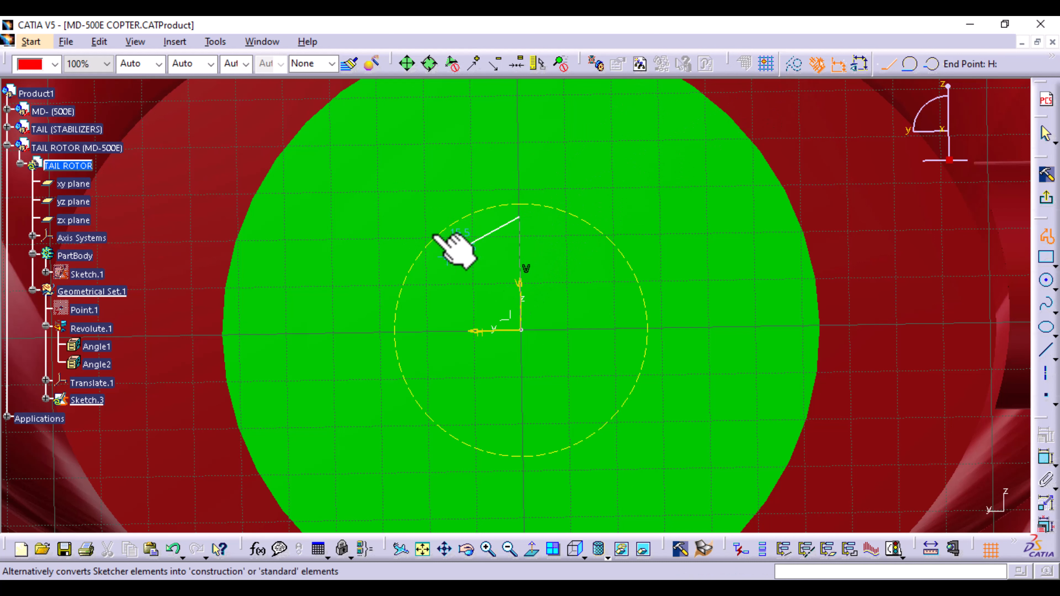
click(174, 549)
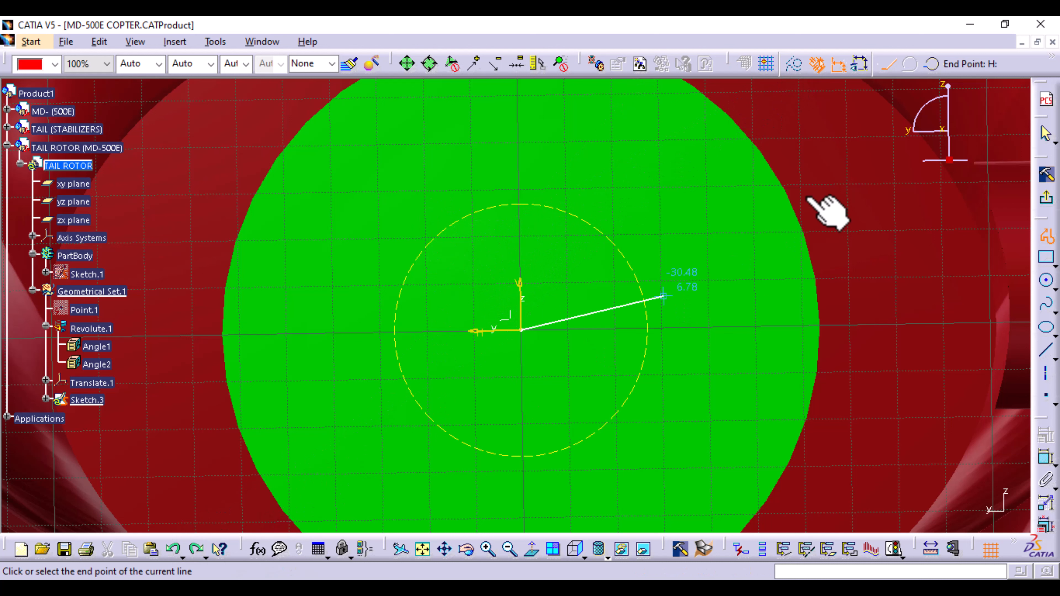
click(520, 222)
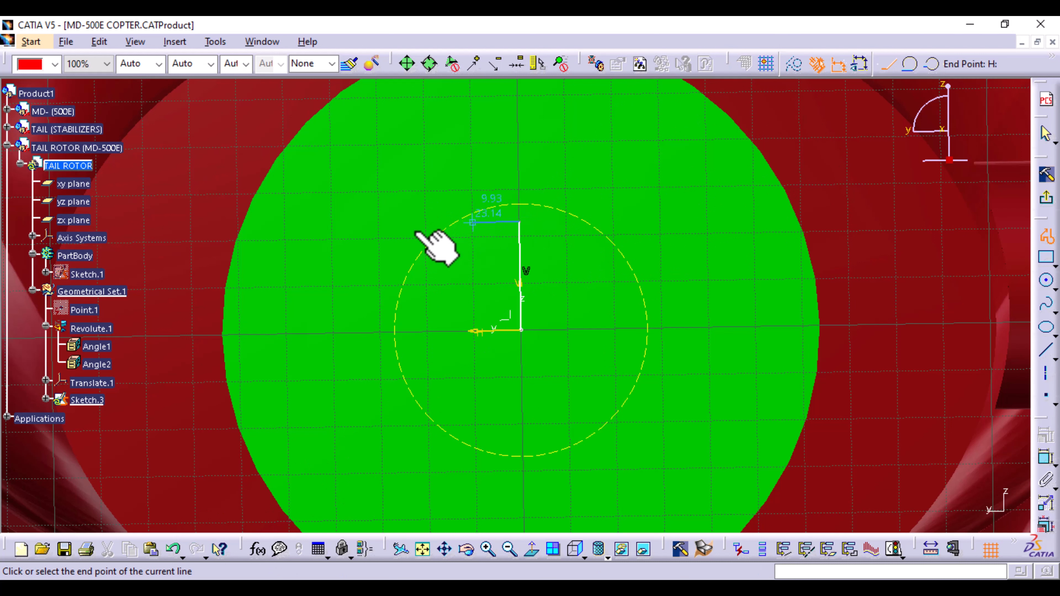
- Continue the profile with a raised step about 32 mm high, dropping back to 23 mm and running horizontally to about 84 mm from the origin
click(383, 224)
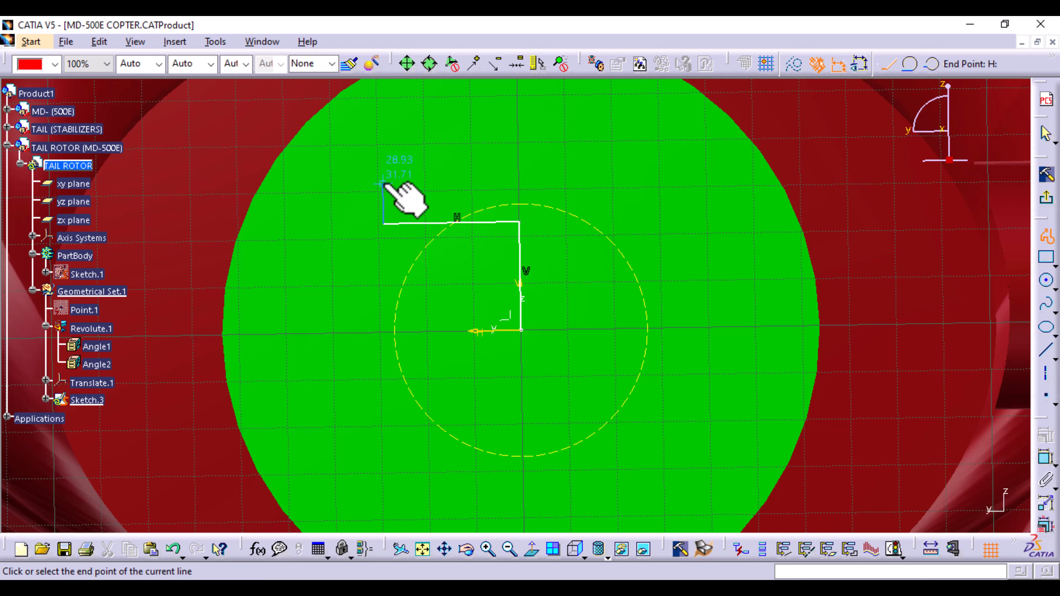
click(383, 182)
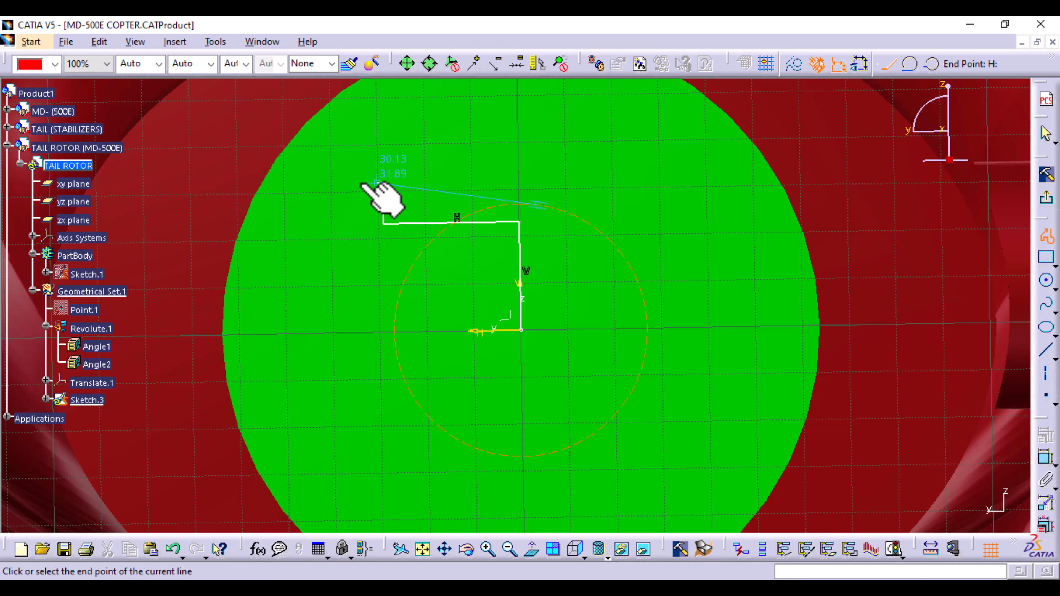
click(285, 185)
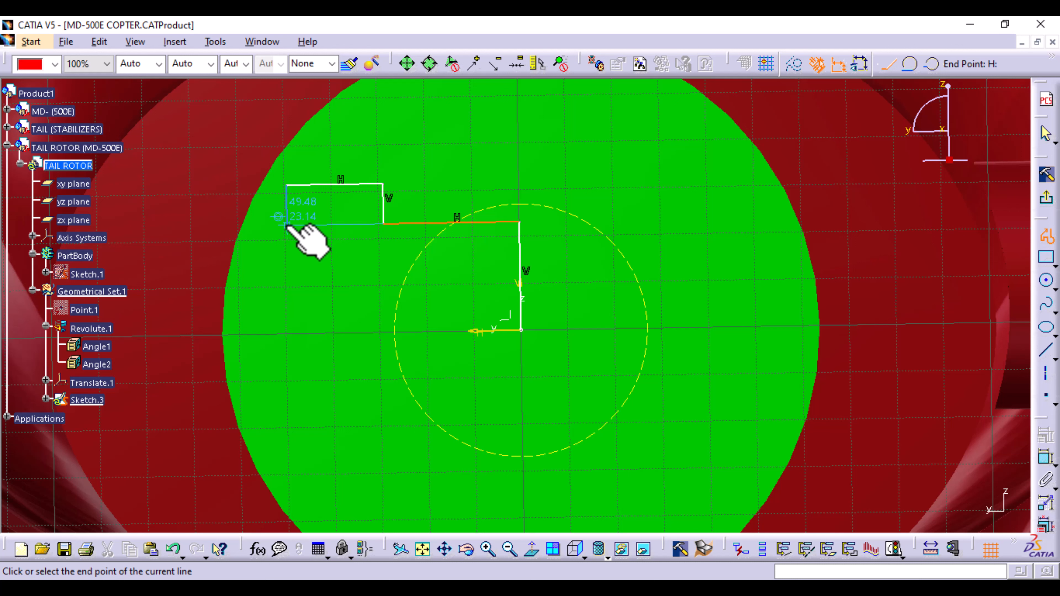
click(286, 225)
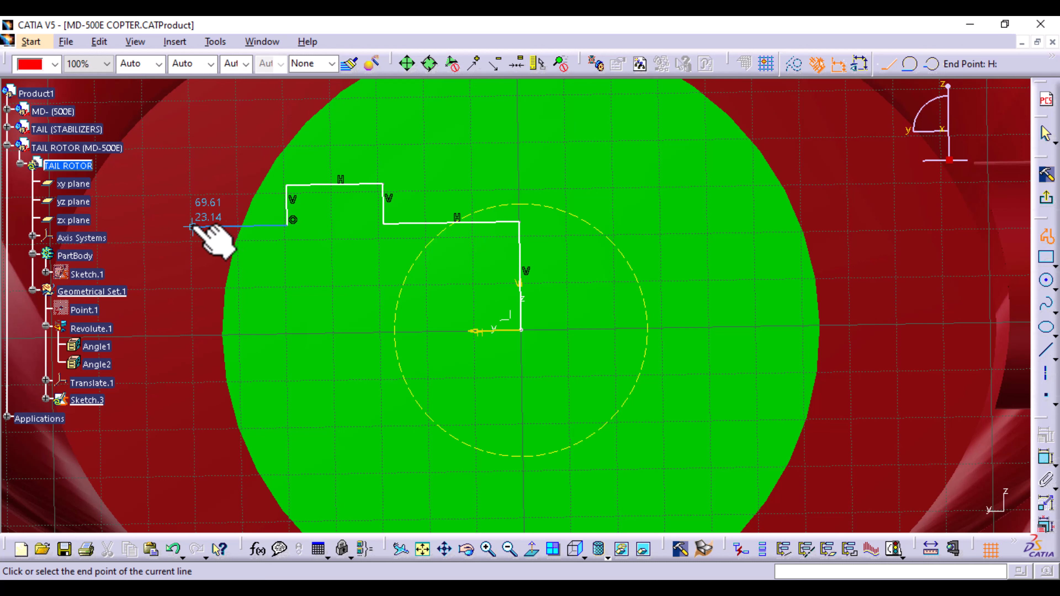
mouse_move(146, 227)
middle_down()
mouse_move(326, 265)
mouse_move(386, 296)
middle_up()
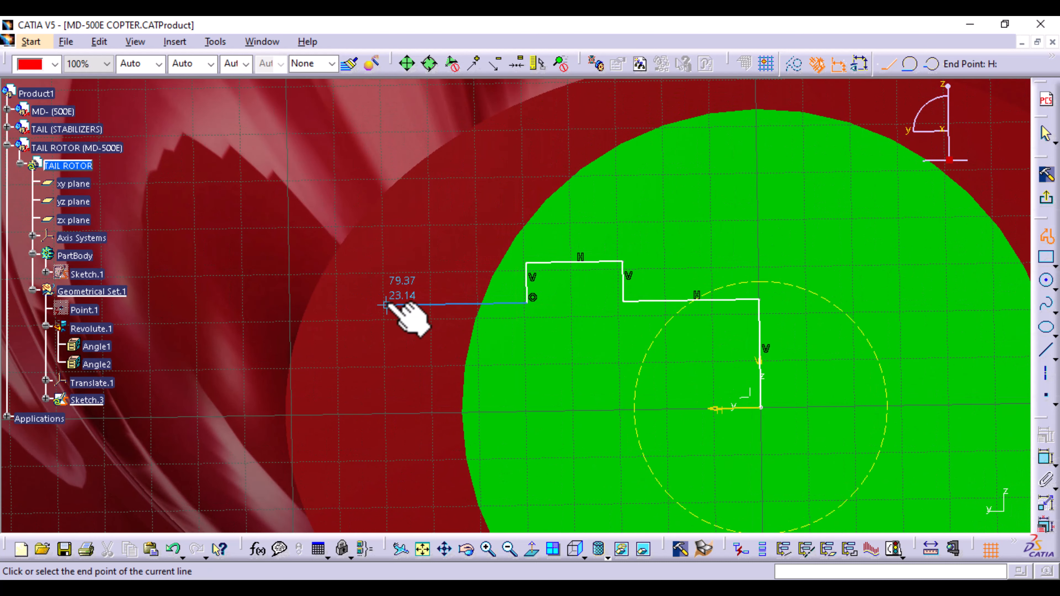
click(366, 305)
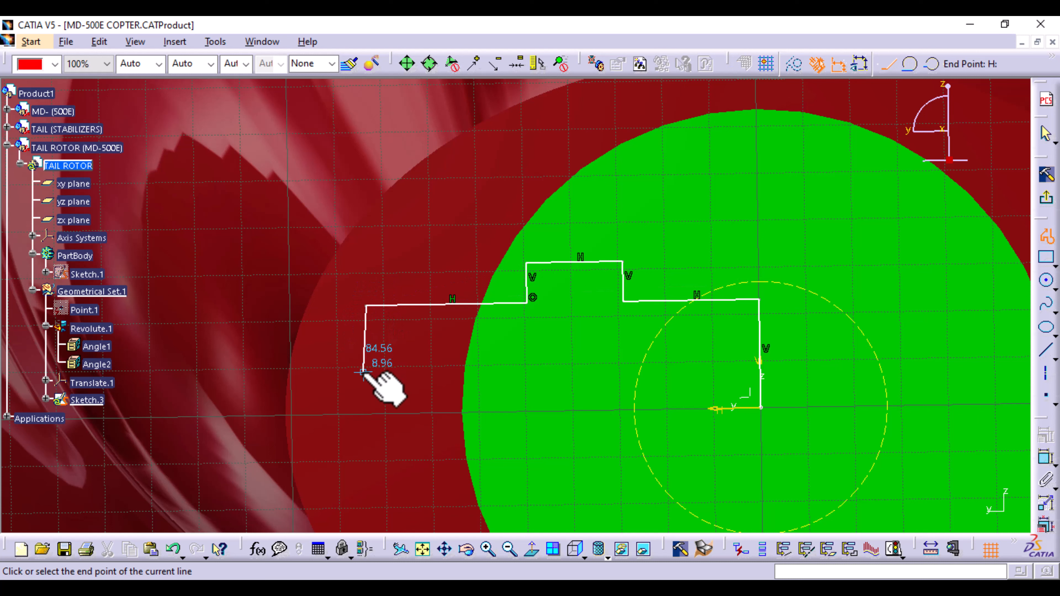
- Add a lower horizontal section and a narrow end flange about 32 mm high, closing on the horizontal axis about 123 mm from the origin
click(366, 336)
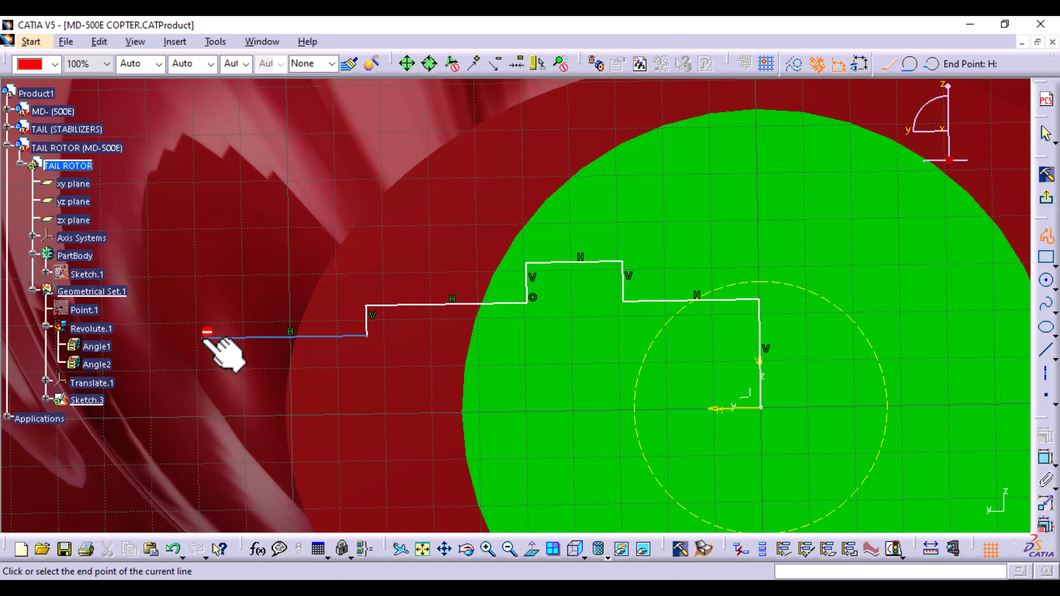
middle_drag(209, 337, 365, 351)
click(366, 351)
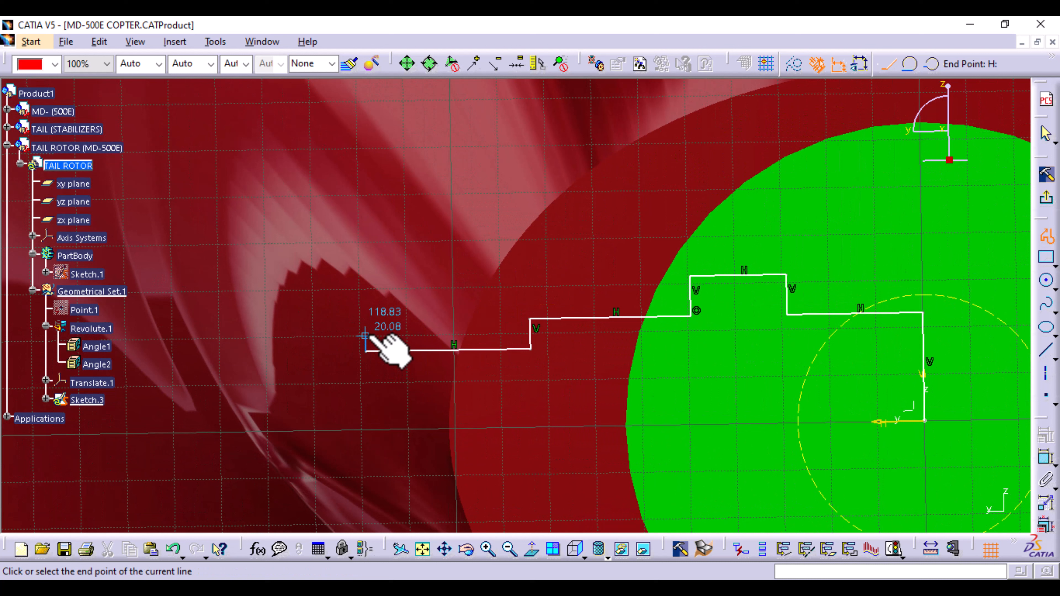
click(364, 281)
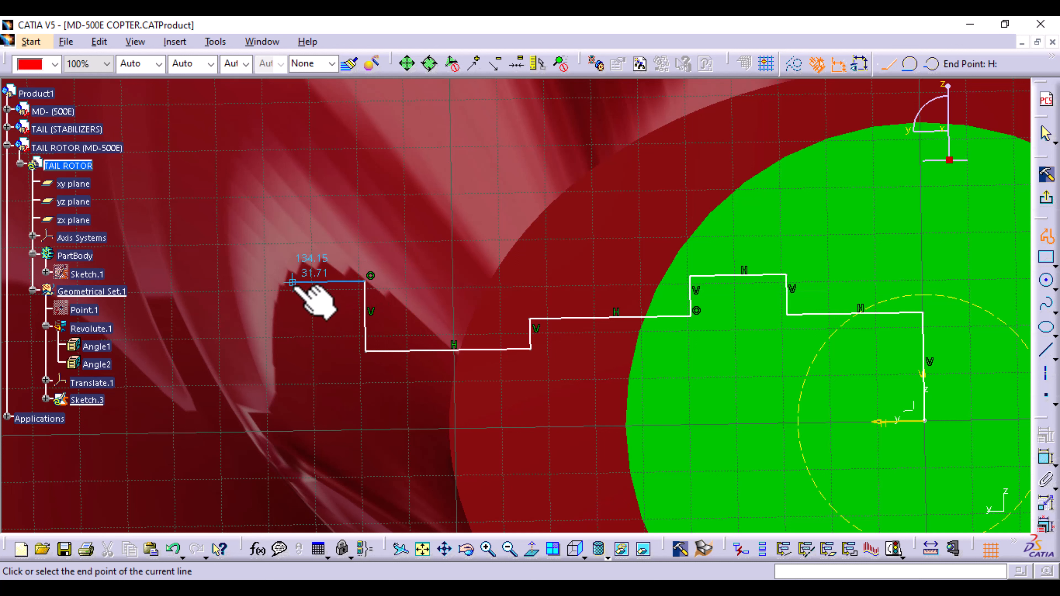
click(344, 281)
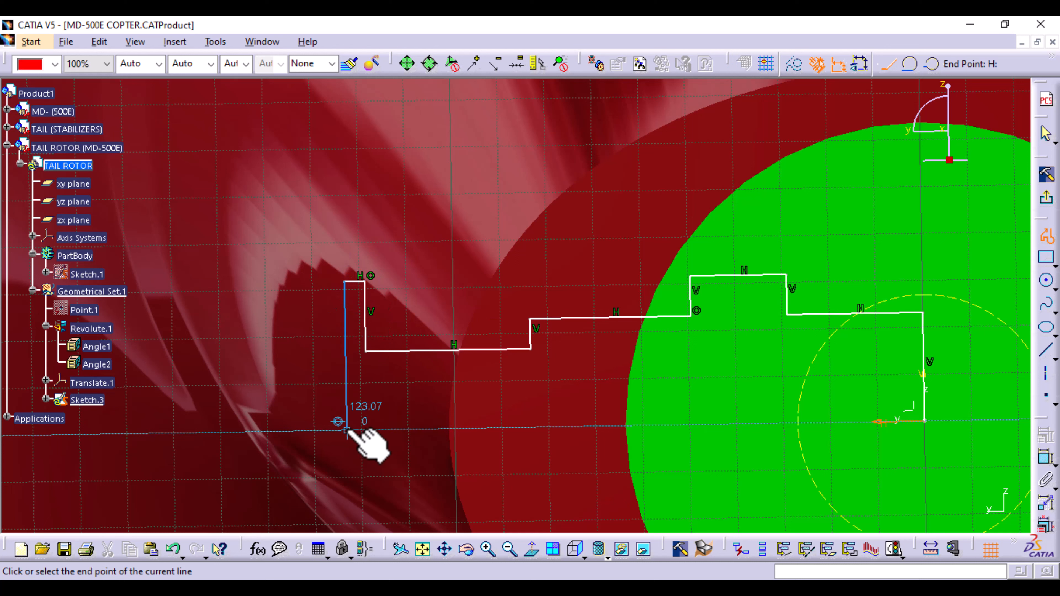
click(347, 429)
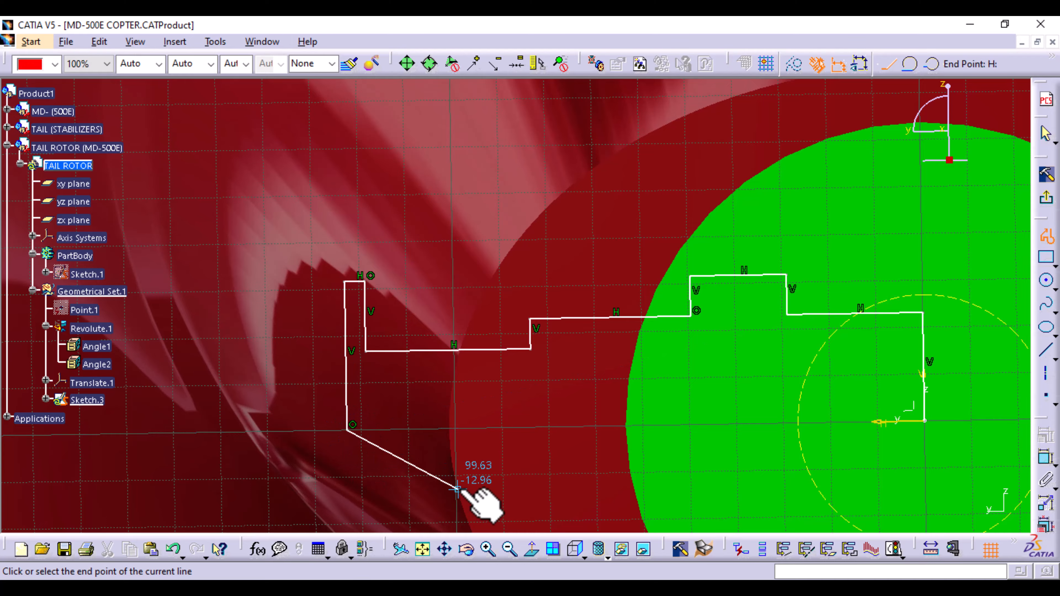
key(Escape)
- Compare the profile with the top-view blueprint, stretch its outer end to about 181 mm from the origin, and widen the raised step
middle_drag(551, 237, 556, 488)
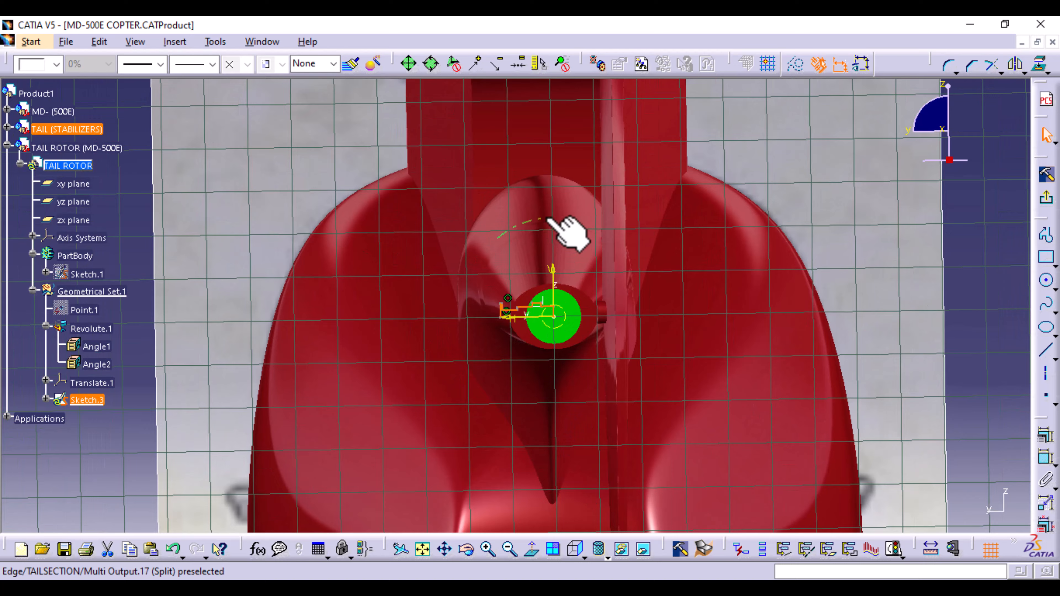
mouse_move(568, 229)
middle_down()
mouse_move(551, 410)
mouse_move(561, 540)
mouse_move(584, 558)
middle_up()
click(584, 557)
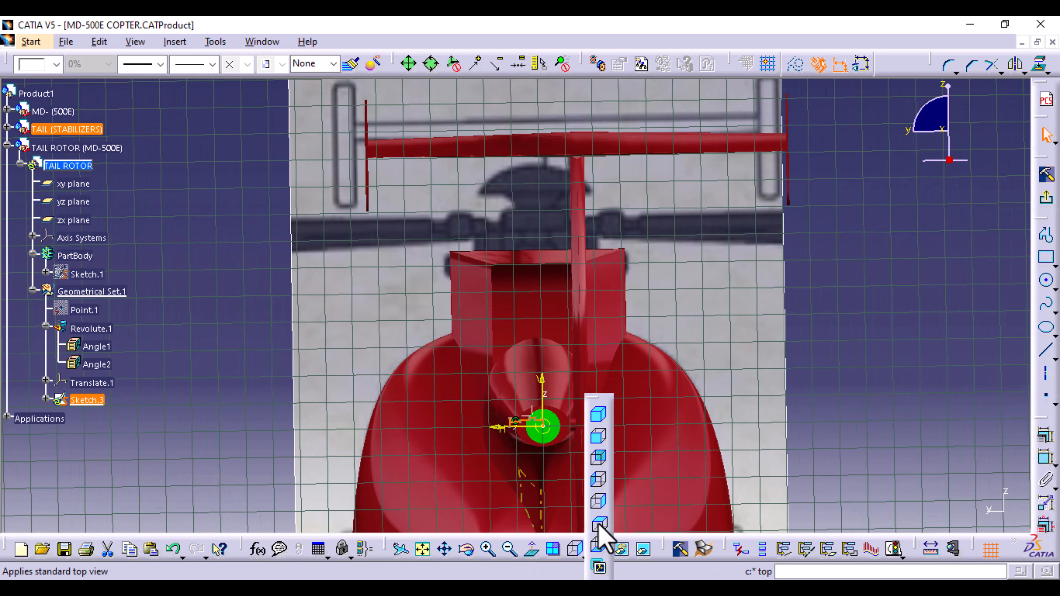
click(599, 524)
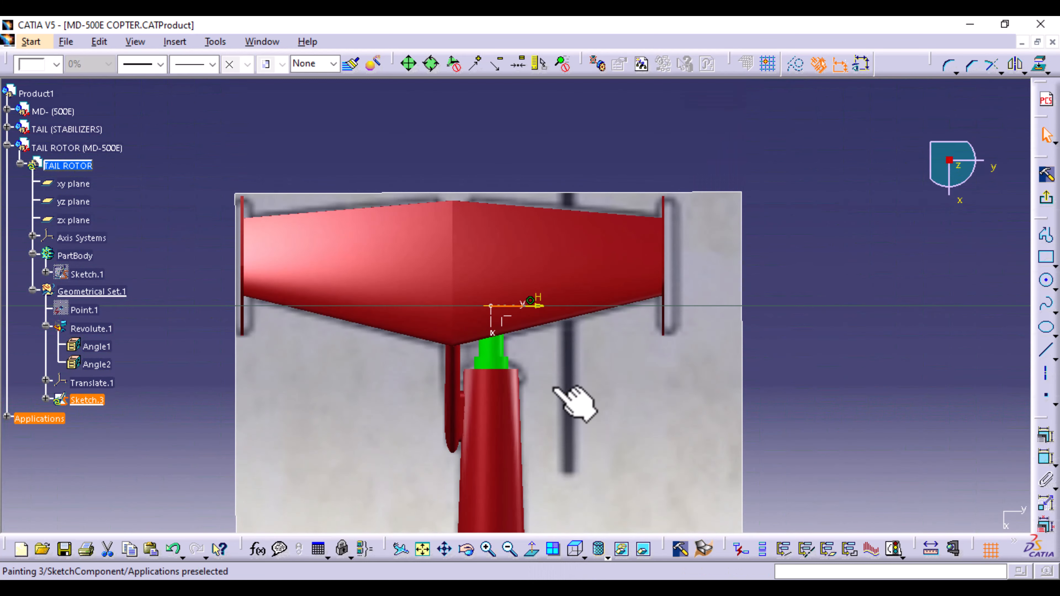
middle_drag(575, 386, 572, 263)
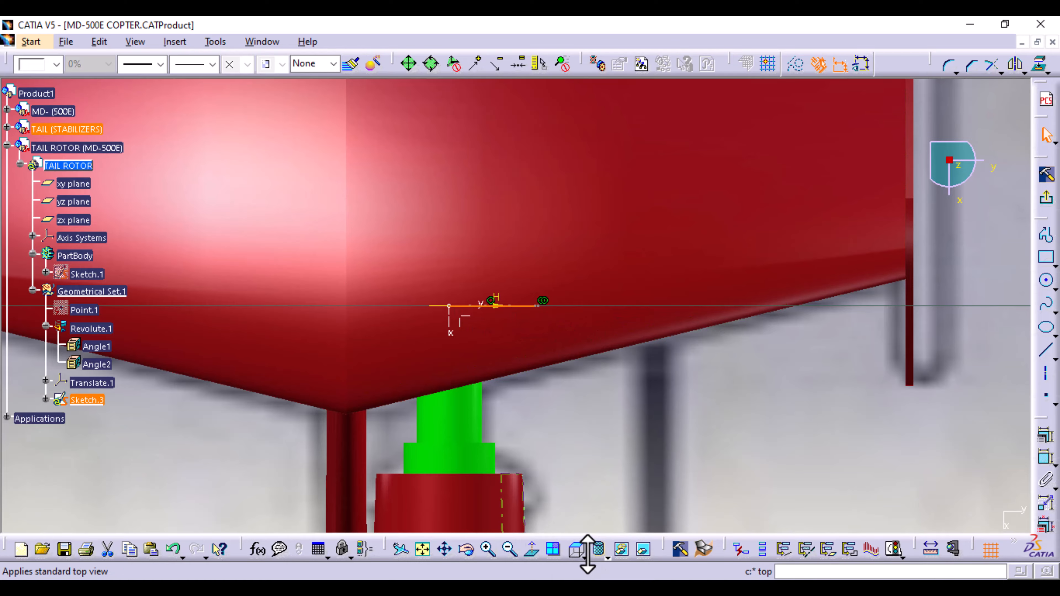
click(531, 550)
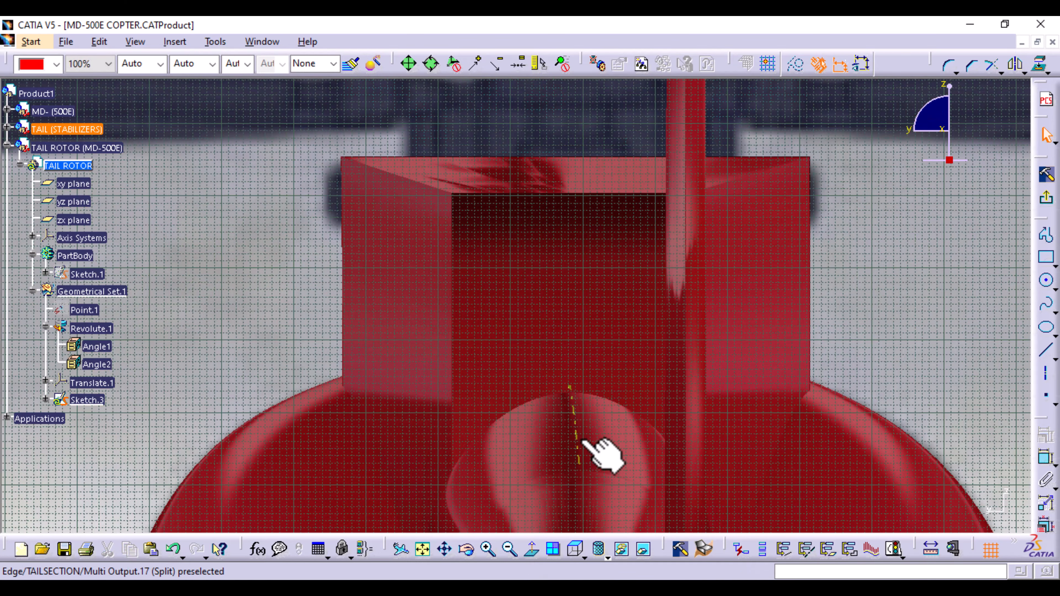
drag(506, 281, 509, 266)
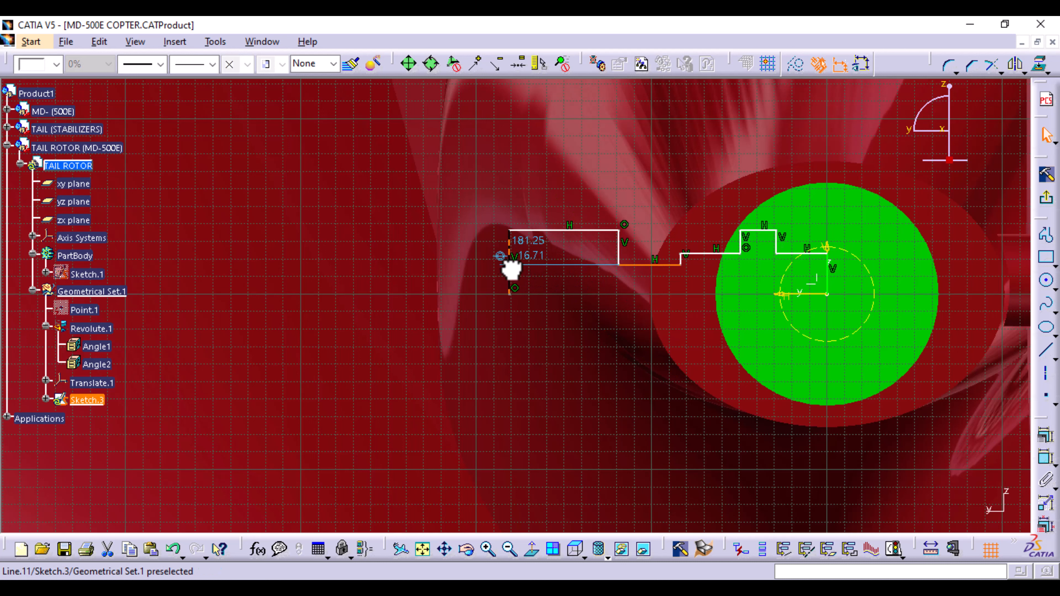
mouse_move(618, 246)
mouse_down()
mouse_move(522, 251)
mouse_move(695, 259)
mouse_move(604, 246)
mouse_move(594, 263)
mouse_move(568, 263)
mouse_move(724, 235)
mouse_move(655, 250)
mouse_up()
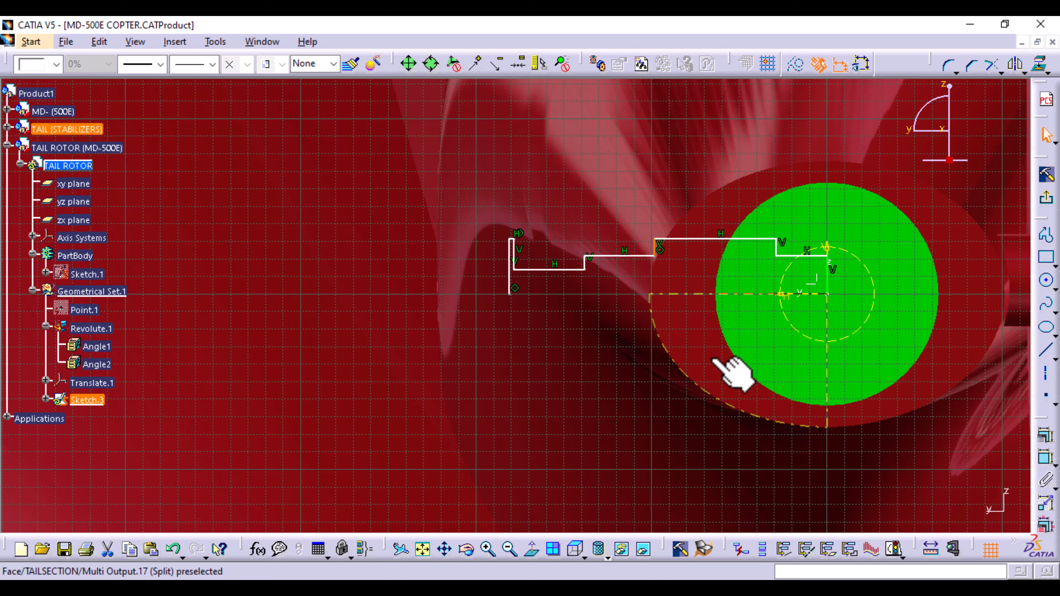
- Recheck the top view, pull the profile's end line farther outward, and shift the flange's inner edge to about 295 mm from the origin
click(575, 549)
ctrl+middle_drag(655, 385, 658, 334)
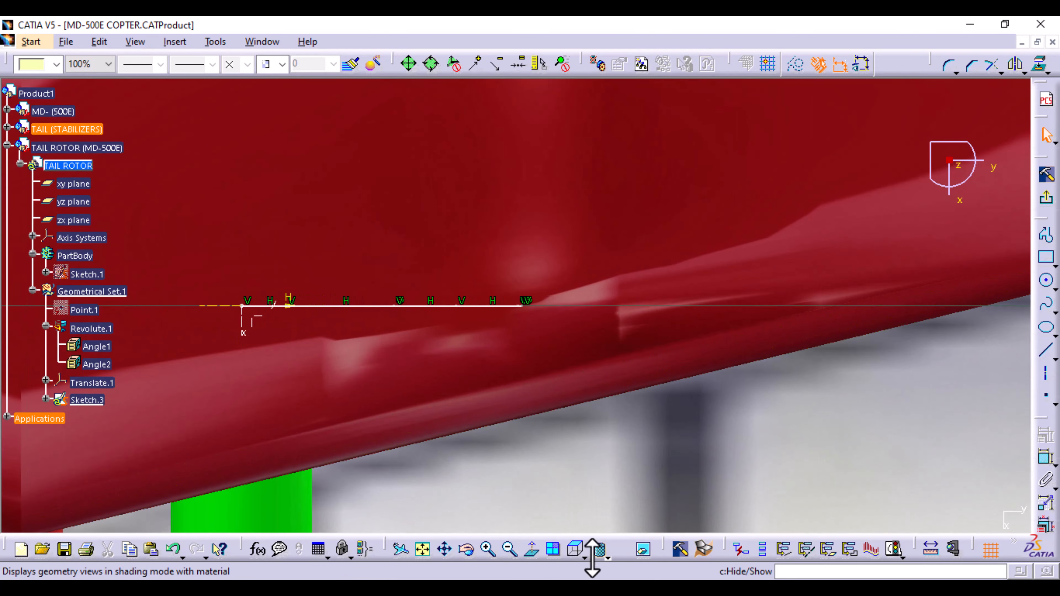
click(534, 552)
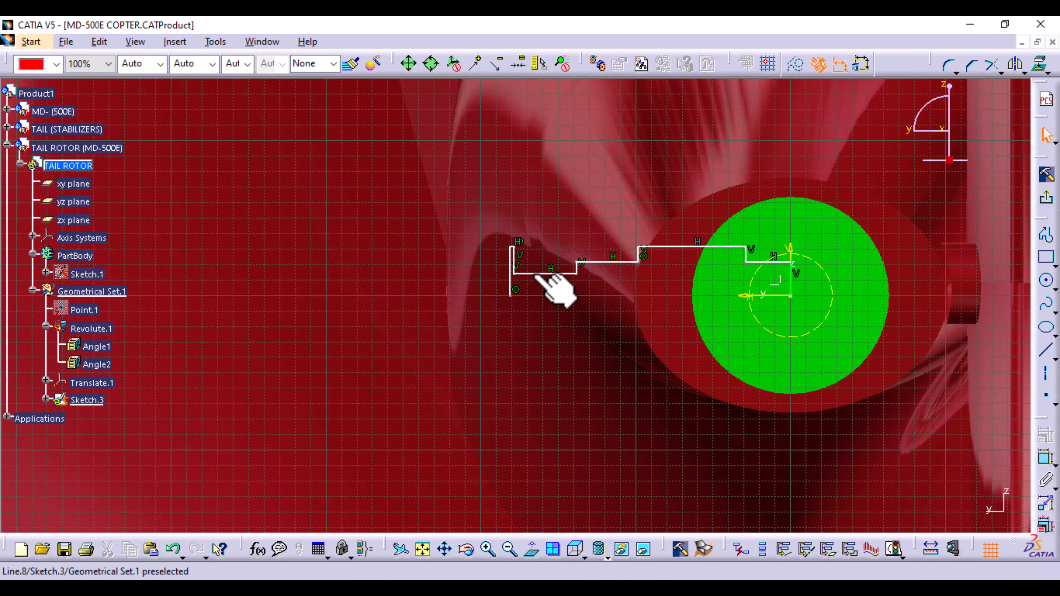
click(512, 290)
mouse_move(516, 291)
middle_down()
mouse_move(531, 308)
mouse_move(546, 463)
mouse_move(579, 533)
middle_up()
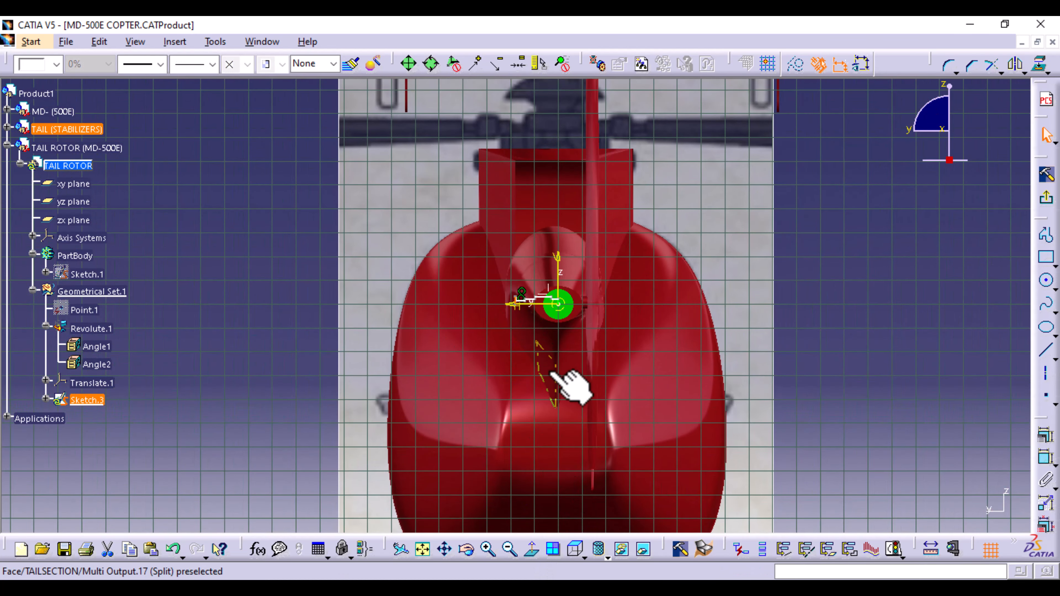
mouse_move(569, 384)
ctrl+middle_down()
mouse_move(551, 352)
mouse_move(584, 177)
mouse_move(575, 208)
ctrl+middle_up()
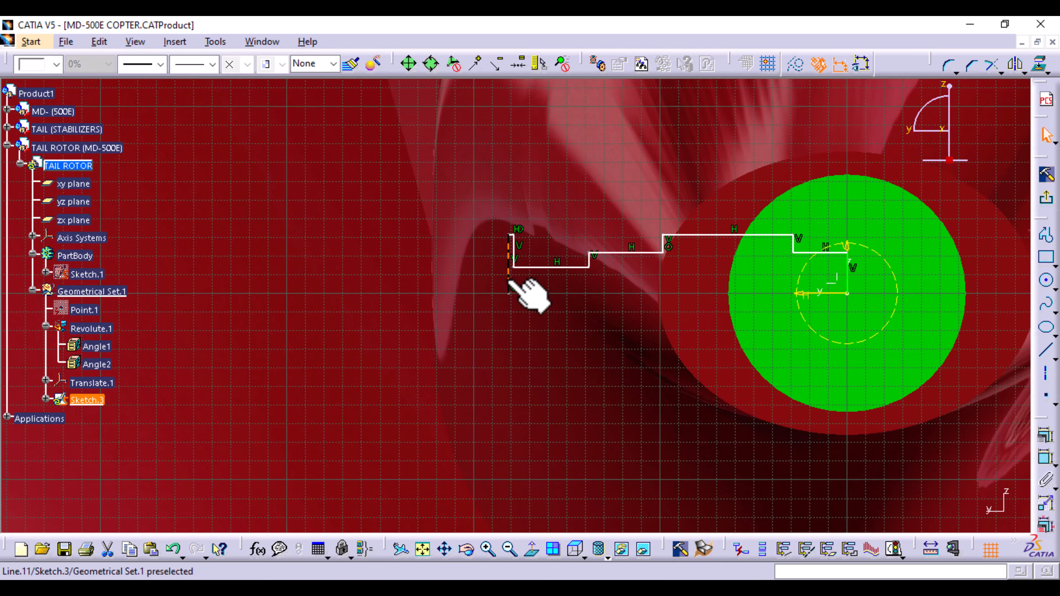
drag(484, 280, 279, 277)
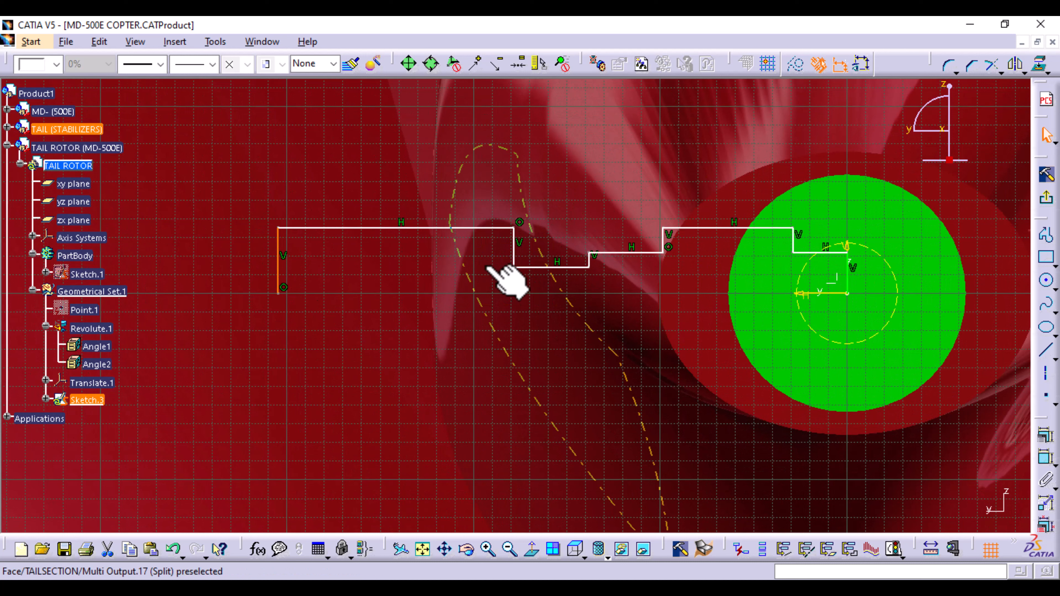
mouse_move(514, 257)
mouse_down()
mouse_move(367, 259)
mouse_move(357, 250)
mouse_move(302, 260)
mouse_move(299, 250)
mouse_move(300, 260)
mouse_up()
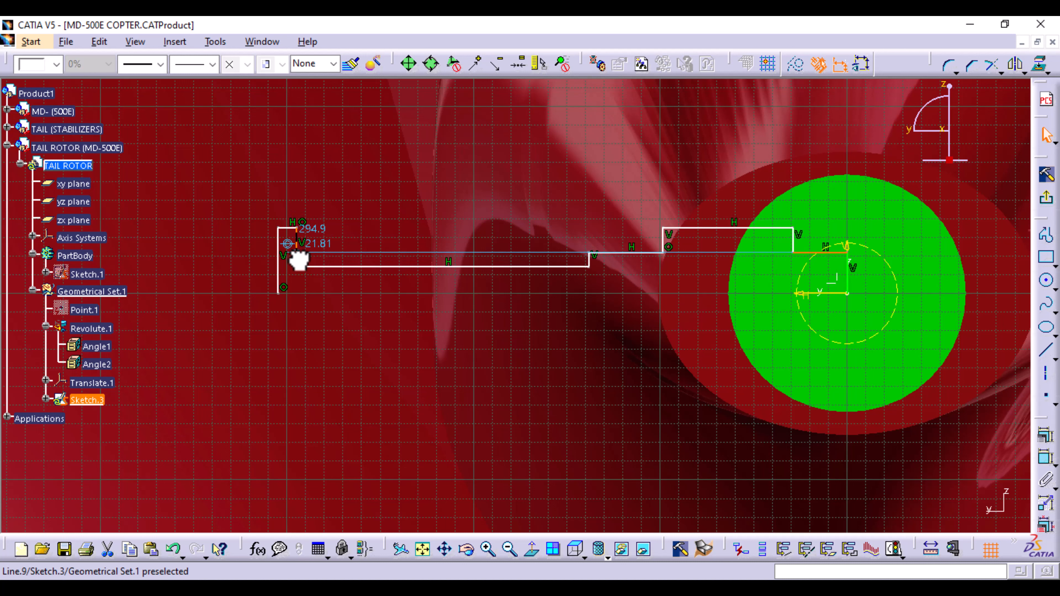
drag(299, 260, 298, 246)
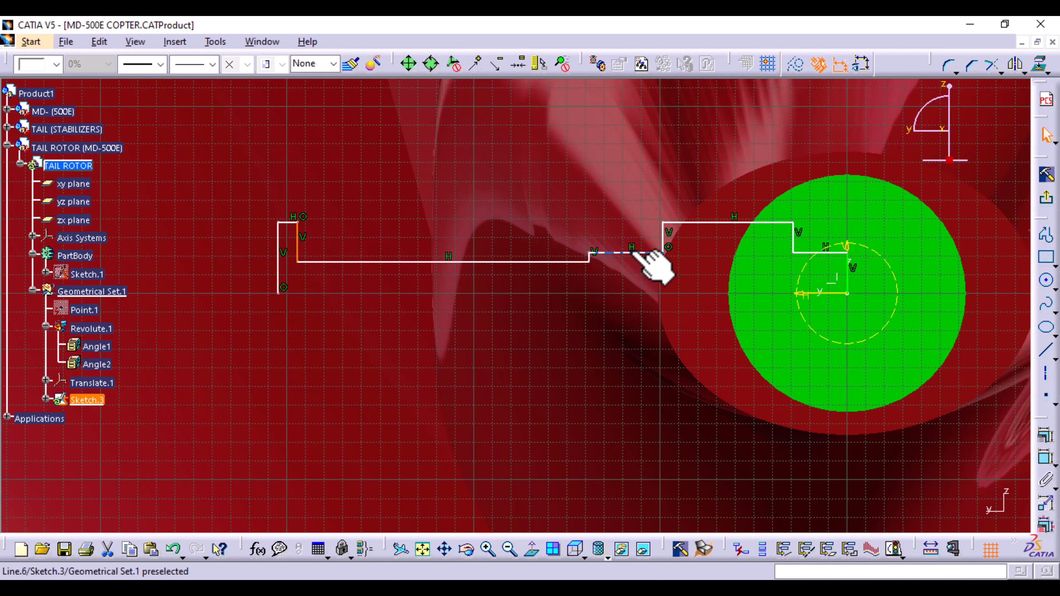
- Raise the profile's middle horizontal section and extend it outward by moving its vertical step towards the end flange
mouse_move(632, 253)
mouse_down()
mouse_move(634, 244)
mouse_move(533, 265)
mouse_move(437, 266)
mouse_up()
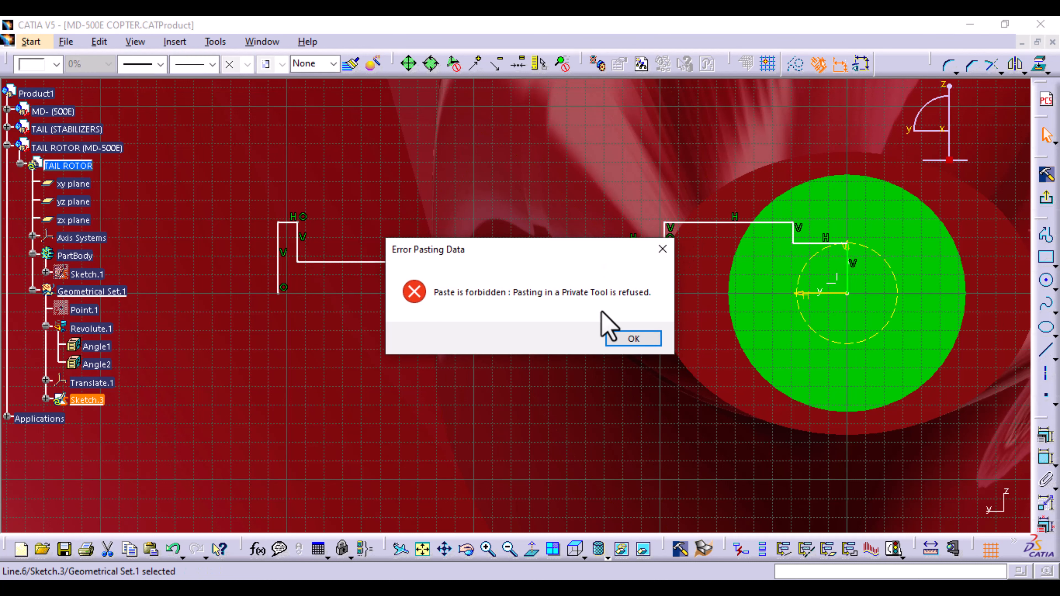
click(662, 249)
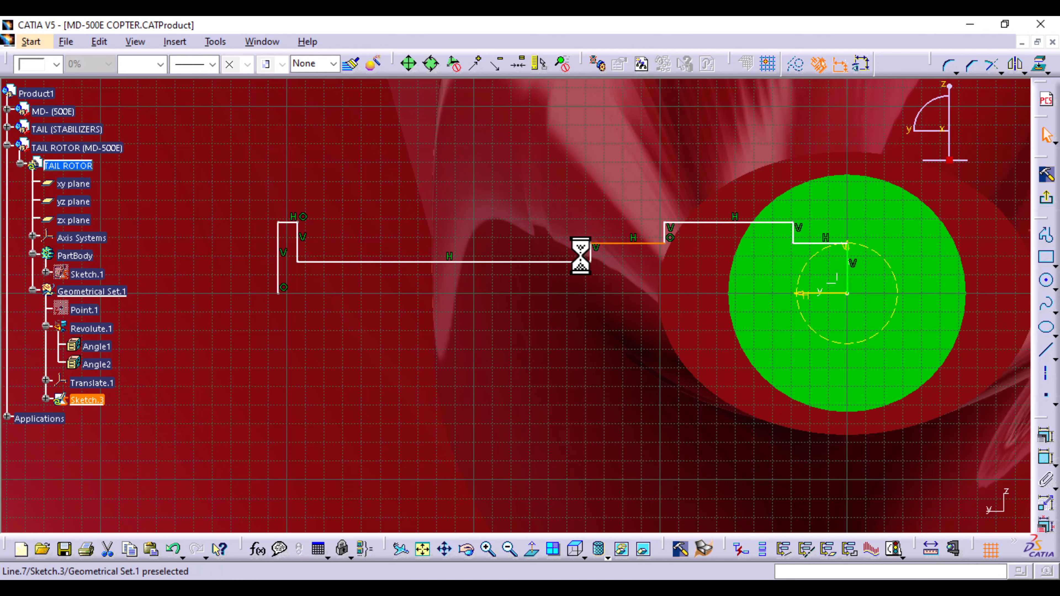
drag(489, 255, 429, 252)
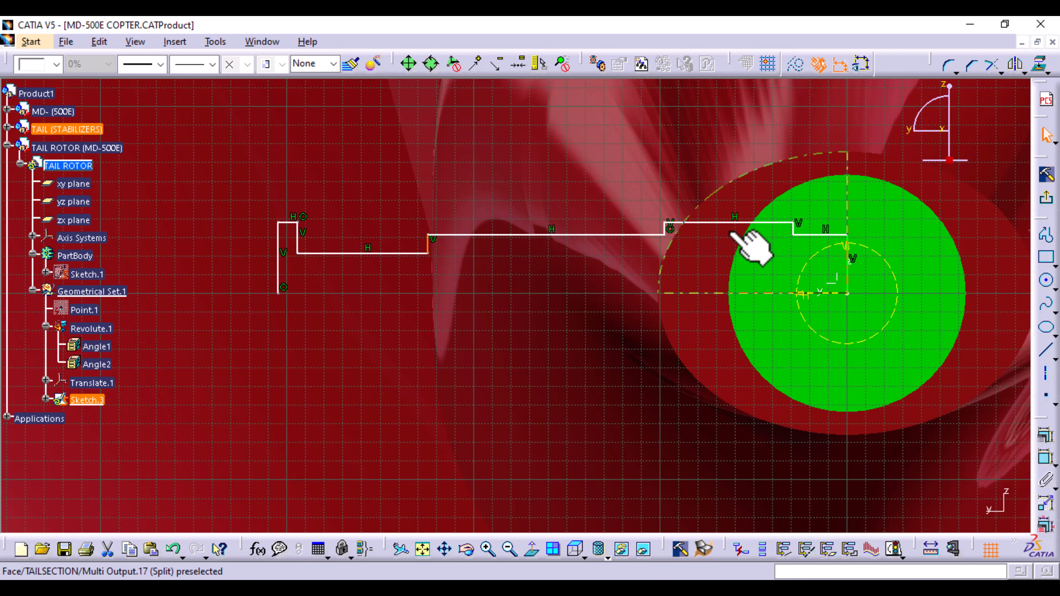
- Raise the hub profile's raised step, shift both its vertical edges outward towards the end flange, and finish the sketch
drag(737, 223, 734, 207)
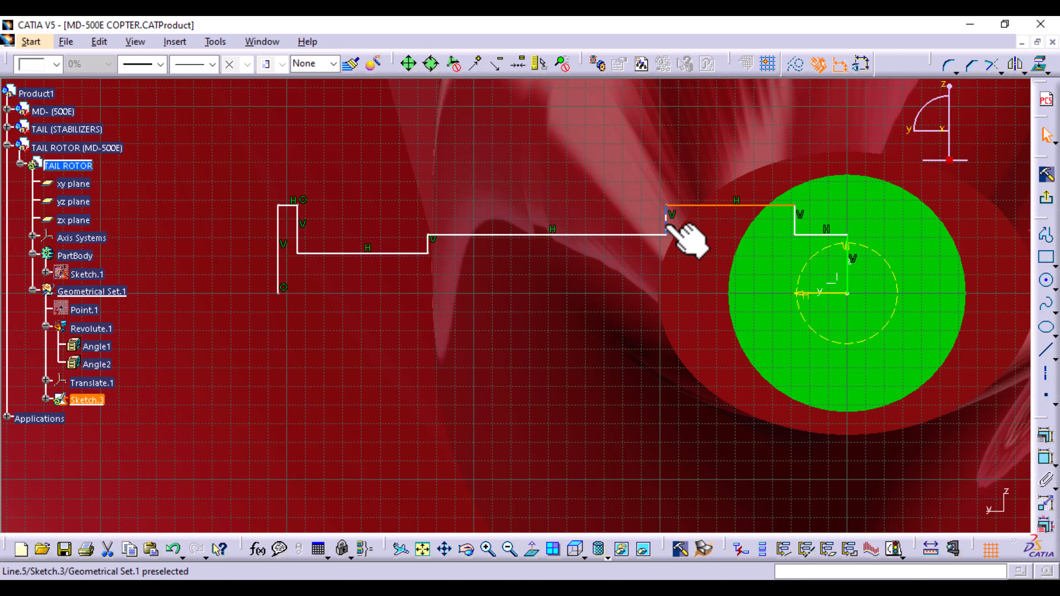
drag(668, 230, 617, 234)
mouse_move(800, 237)
mouse_down()
mouse_move(704, 236)
mouse_move(732, 236)
mouse_up()
mouse_move(573, 325)
middle_down()
mouse_move(558, 386)
mouse_move(584, 443)
middle_up()
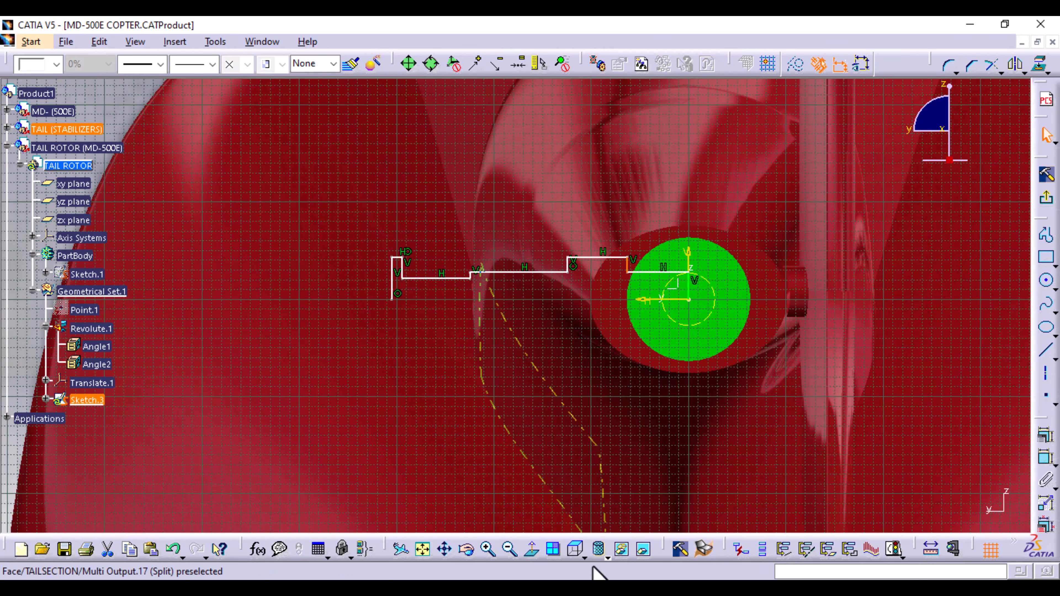
click(576, 548)
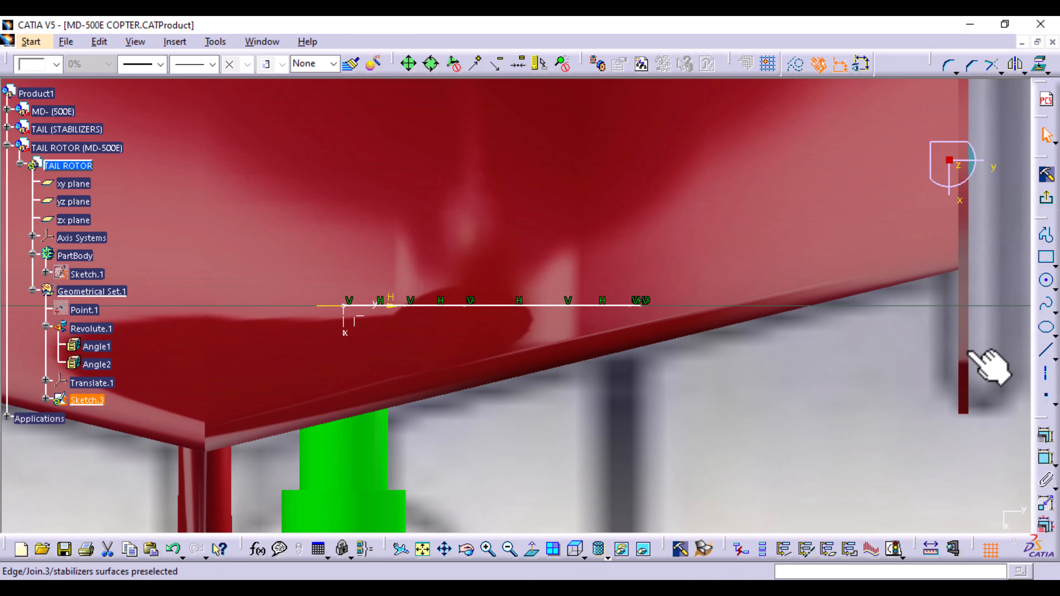
click(1046, 203)
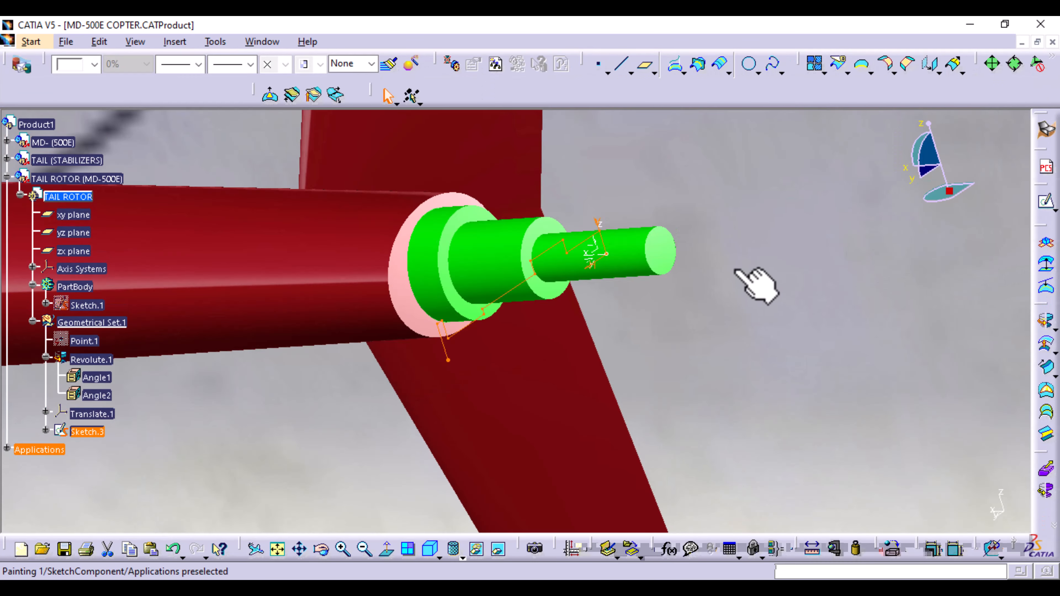
- Revolve the stepped hub profile 360° about its sketch's horizontal axis to create a surface
middle_drag(728, 259, 736, 457)
middle_drag(670, 337, 522, 407)
middle_drag(478, 342, 562, 330)
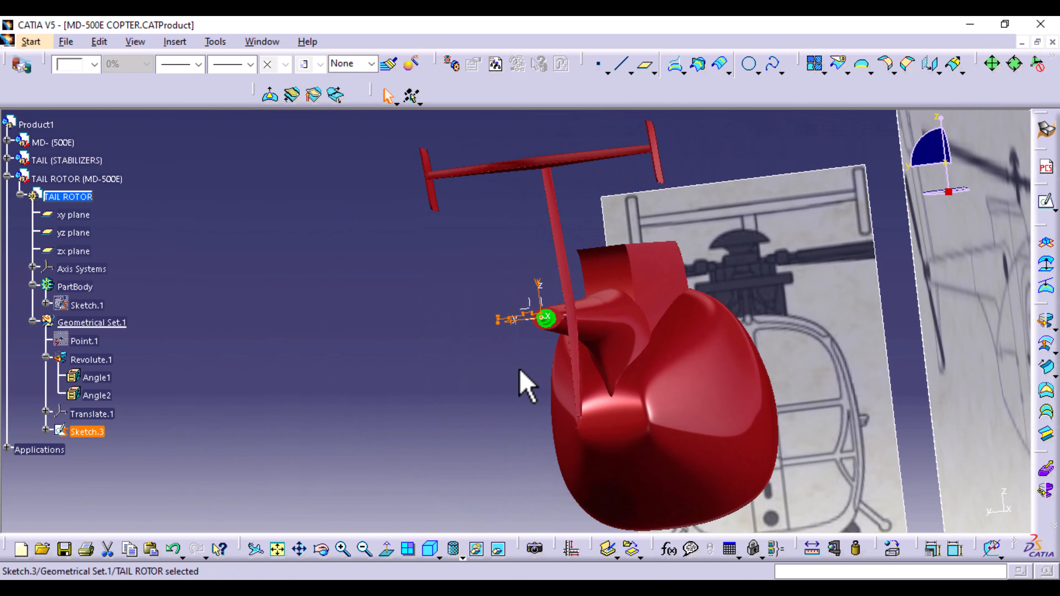
middle_drag(526, 379, 563, 549)
click(439, 558)
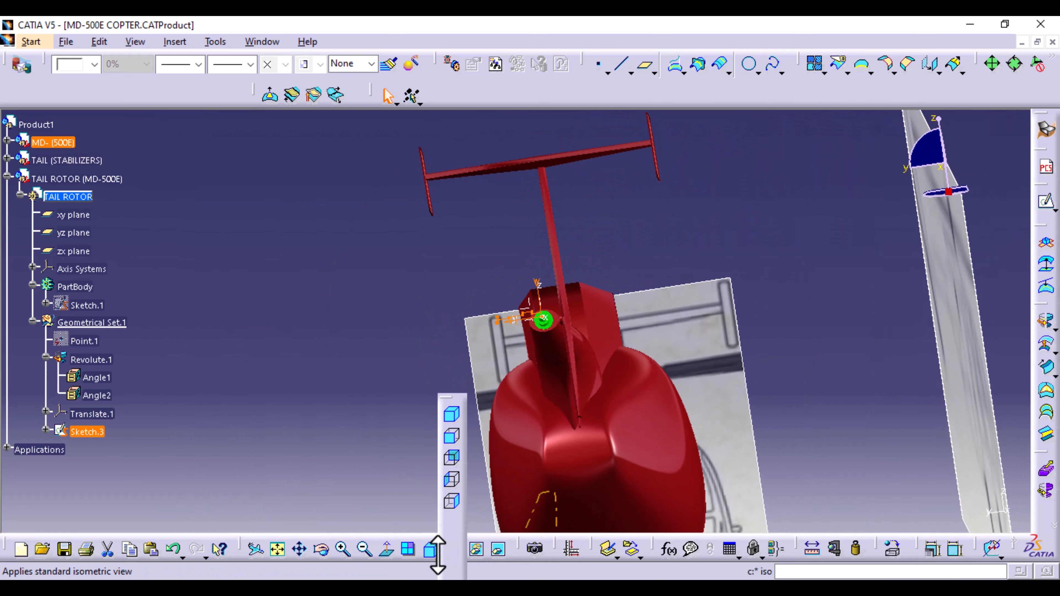
click(453, 458)
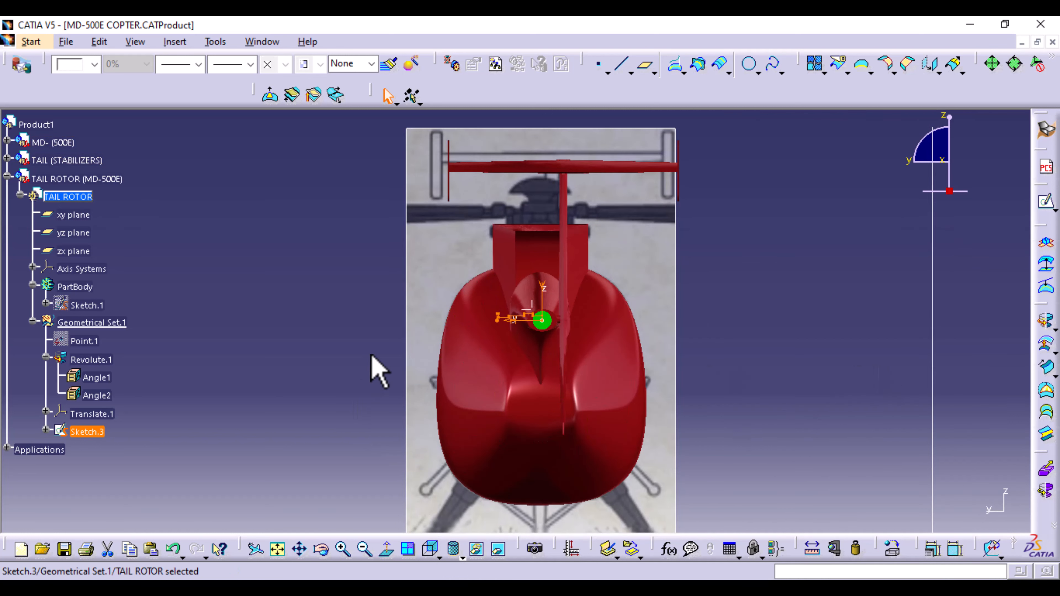
middle_drag(374, 371, 693, 282)
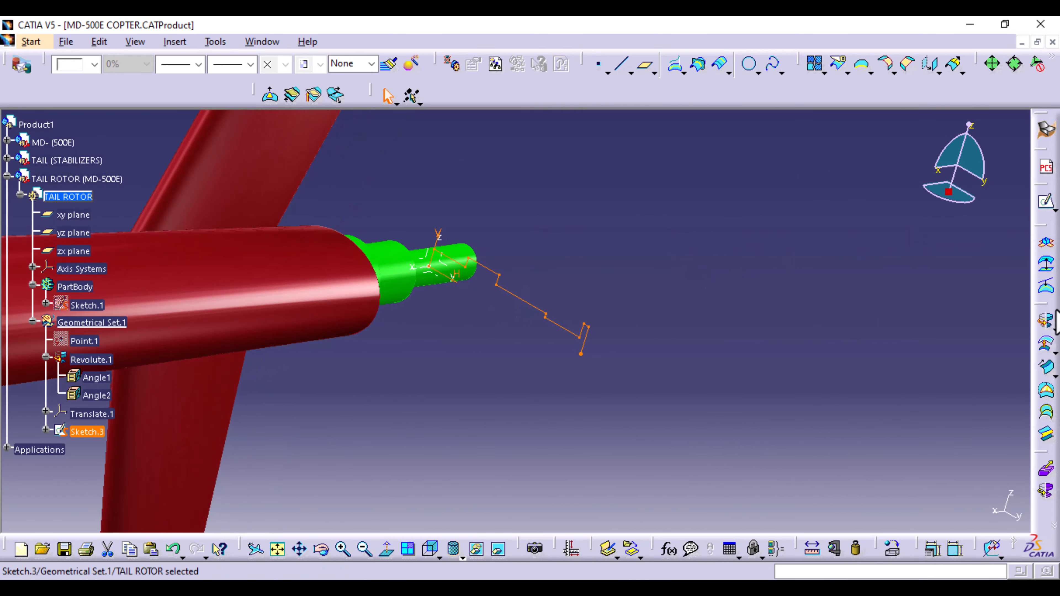
click(1047, 322)
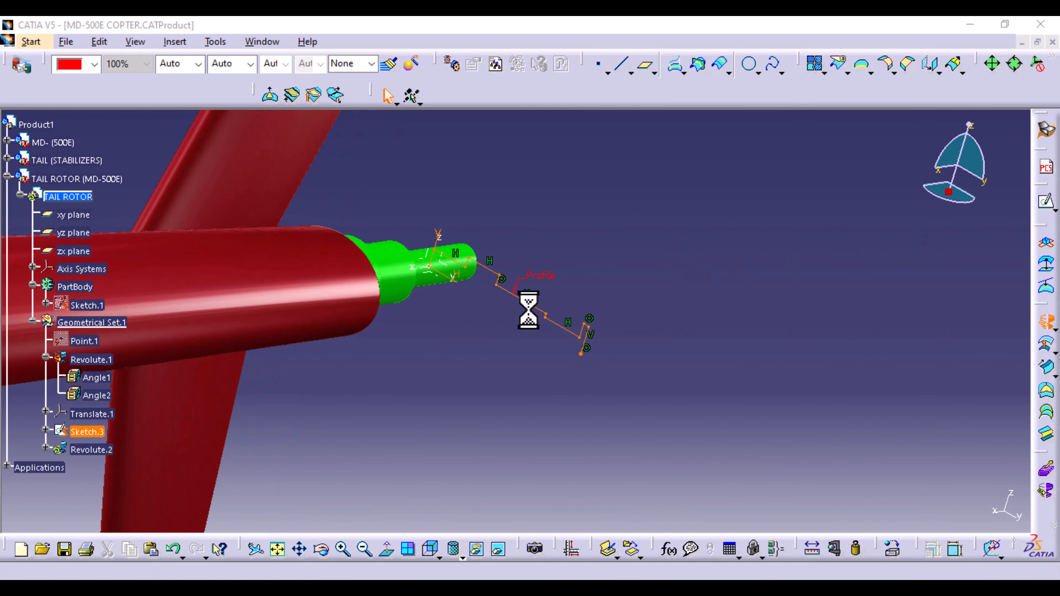
click(444, 277)
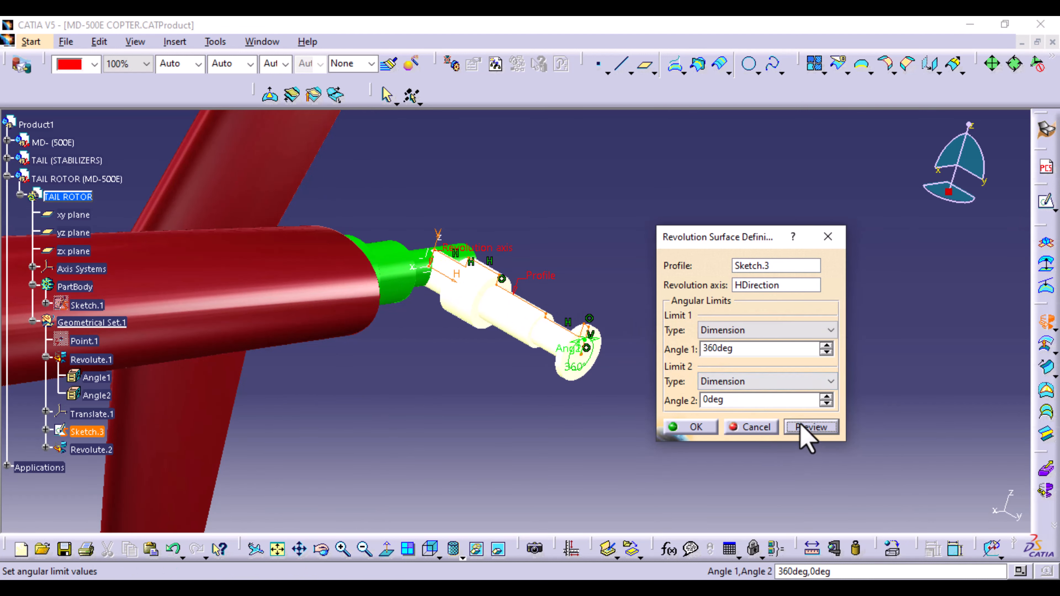
click(695, 426)
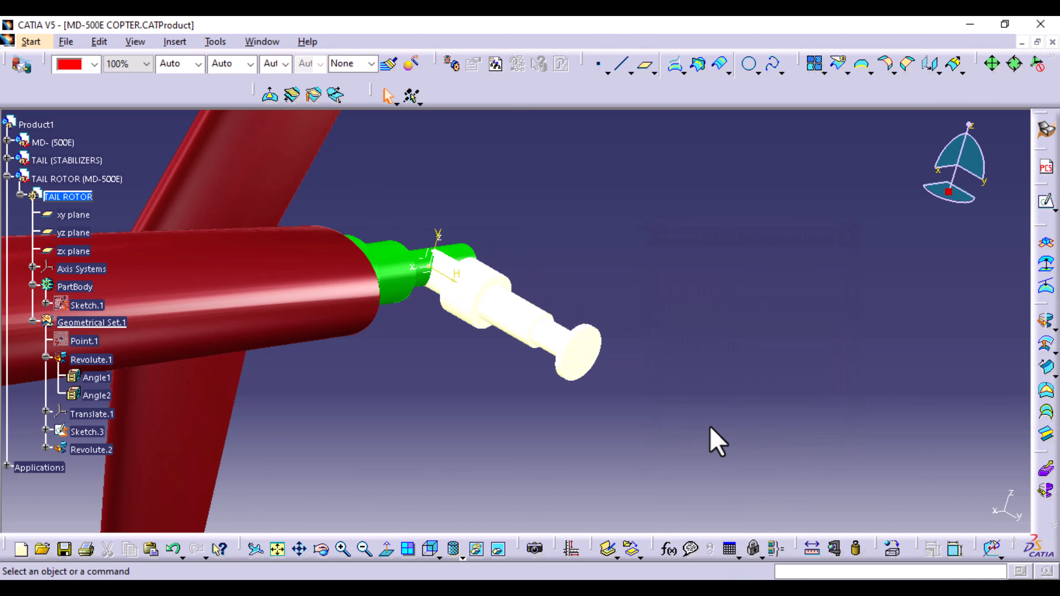
- Reopen the hub profile sketch, lower the horizontal sections on both sides of the raised step, and finish the sketch
middle_drag(625, 198, 679, 241)
middle_drag(454, 233, 551, 393)
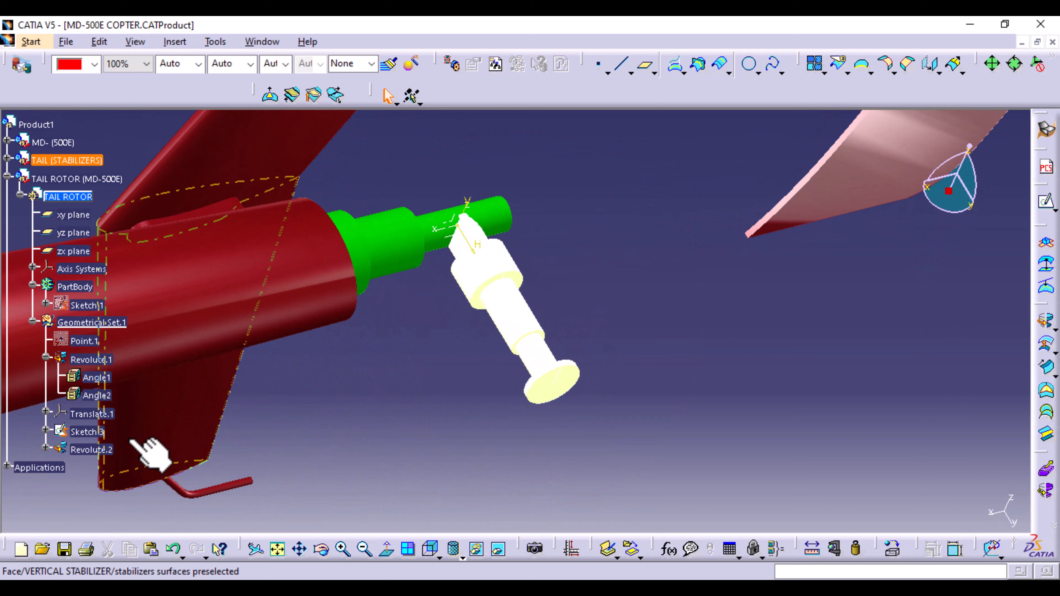
click(88, 432)
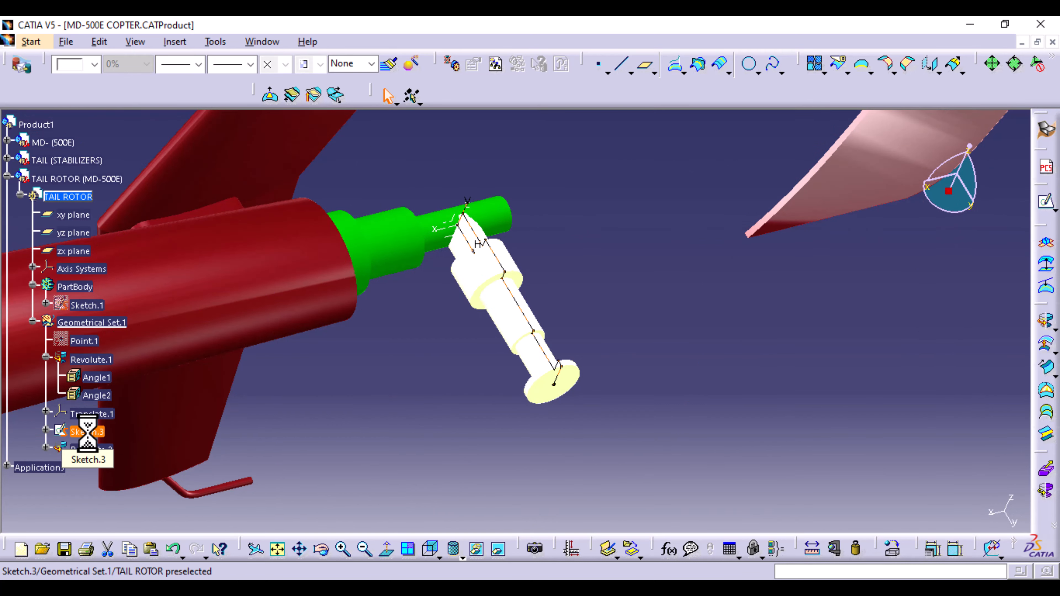
double_click(90, 434)
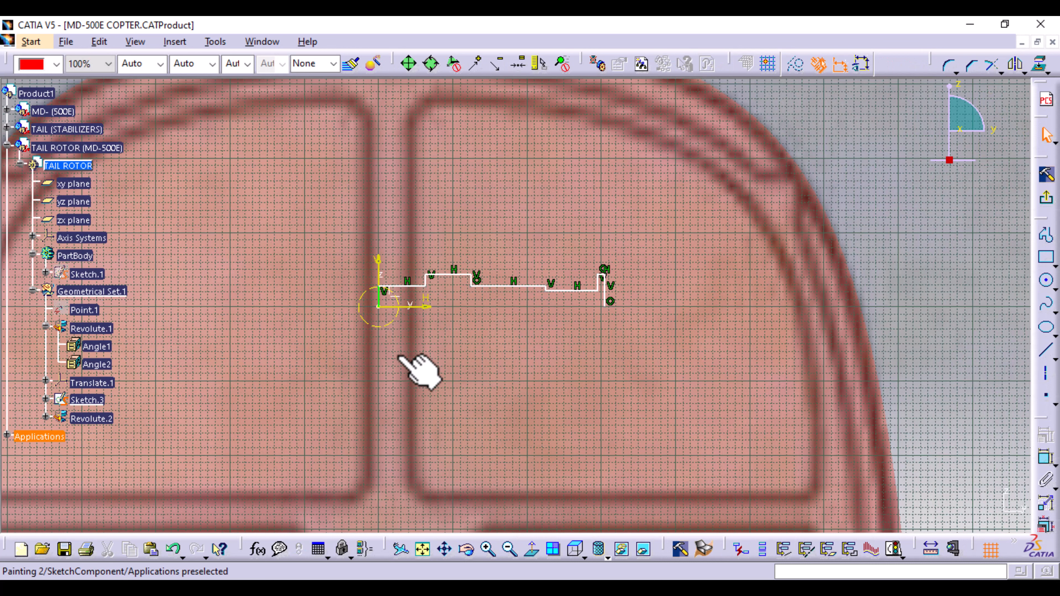
middle_drag(441, 360, 438, 202)
middle_drag(291, 293, 758, 299)
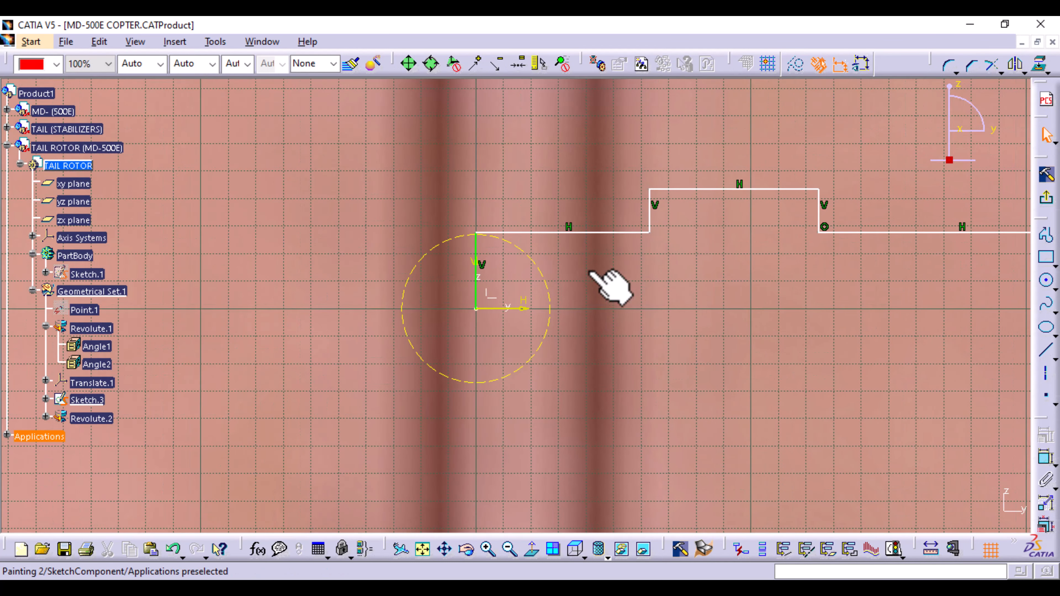
click(516, 234)
drag(514, 234, 516, 244)
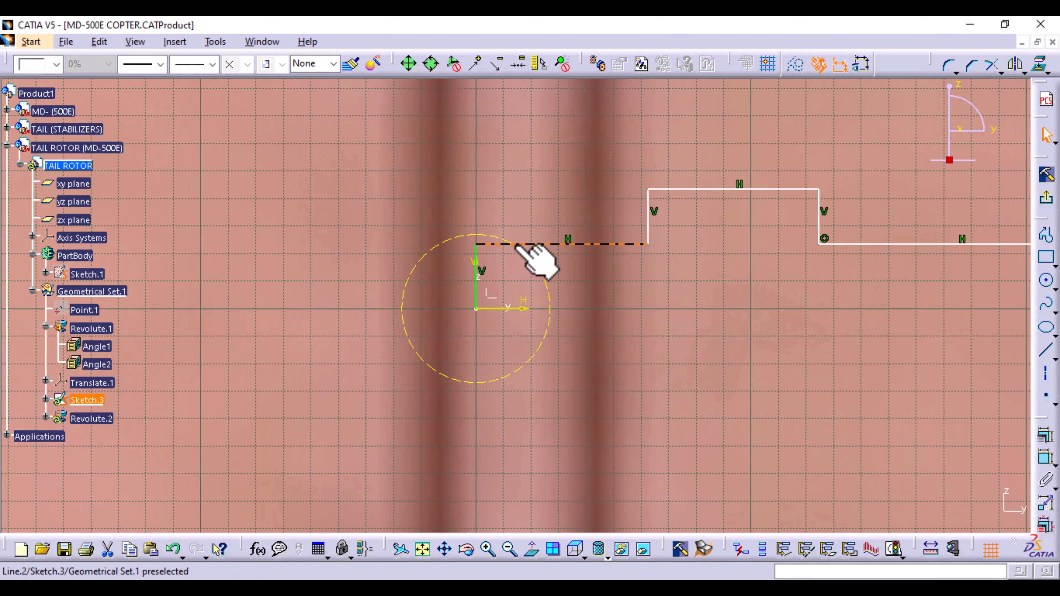
middle_drag(691, 368, 113, 360)
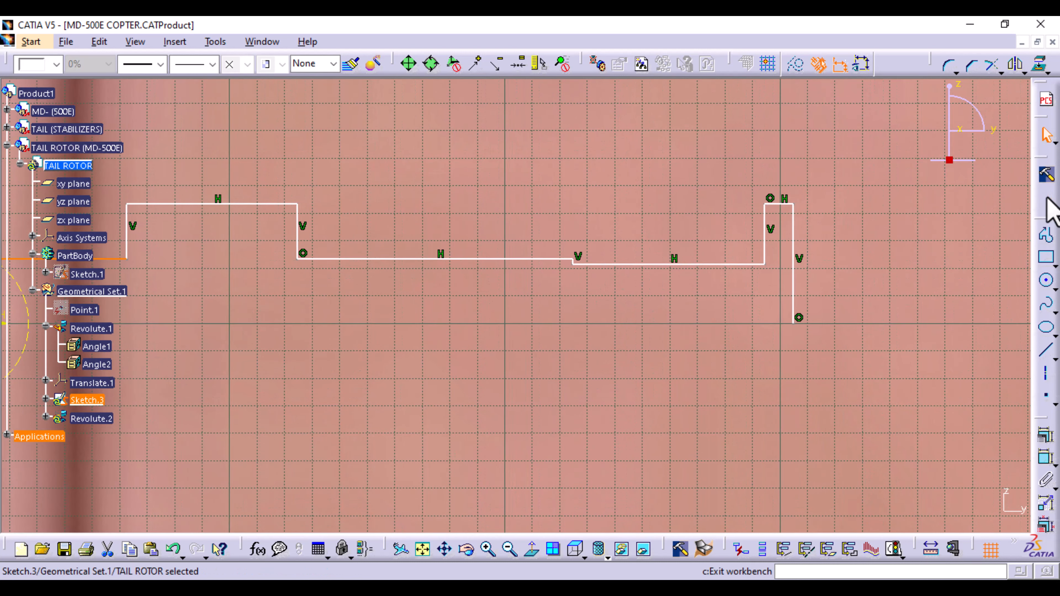
click(1047, 200)
- Split the revolved hub arm using the revolved rotor shaft surface as the cutting element
mouse_move(589, 221)
middle_down()
mouse_move(635, 203)
mouse_move(675, 335)
middle_up()
middle_drag(445, 392, 674, 249)
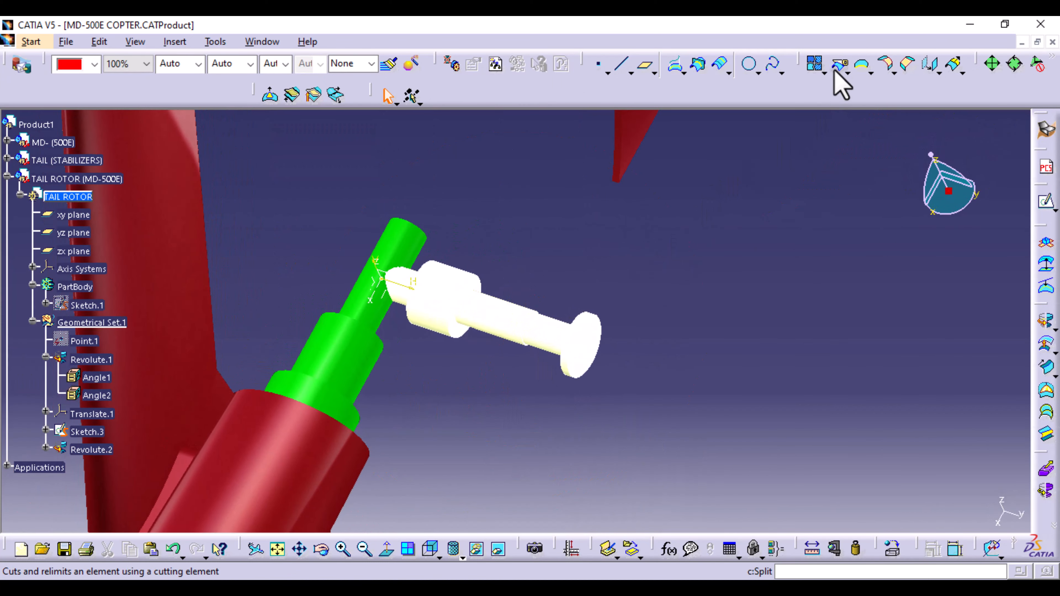
click(839, 63)
click(466, 308)
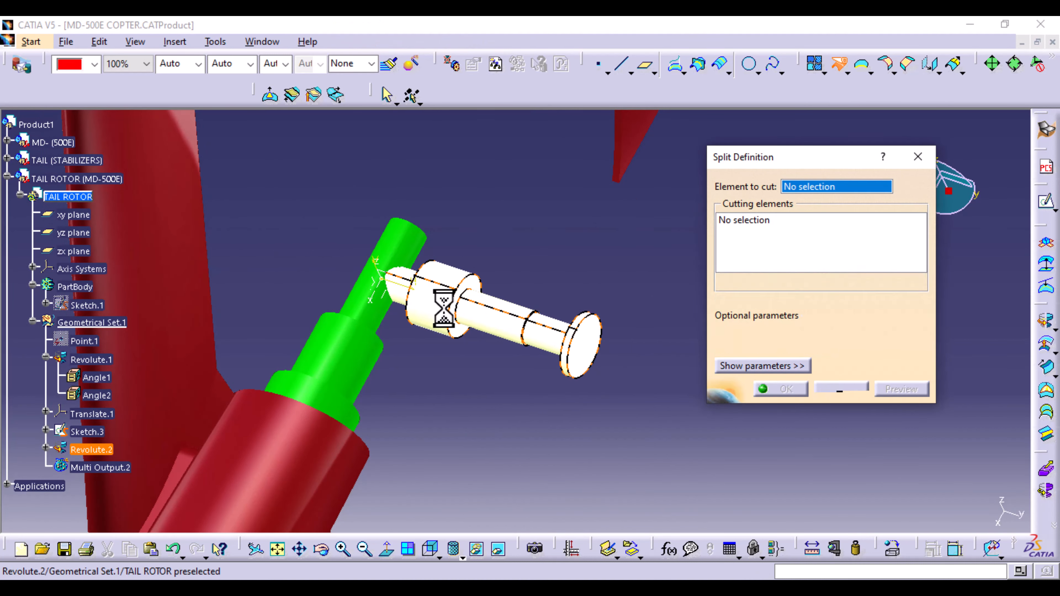
click(345, 341)
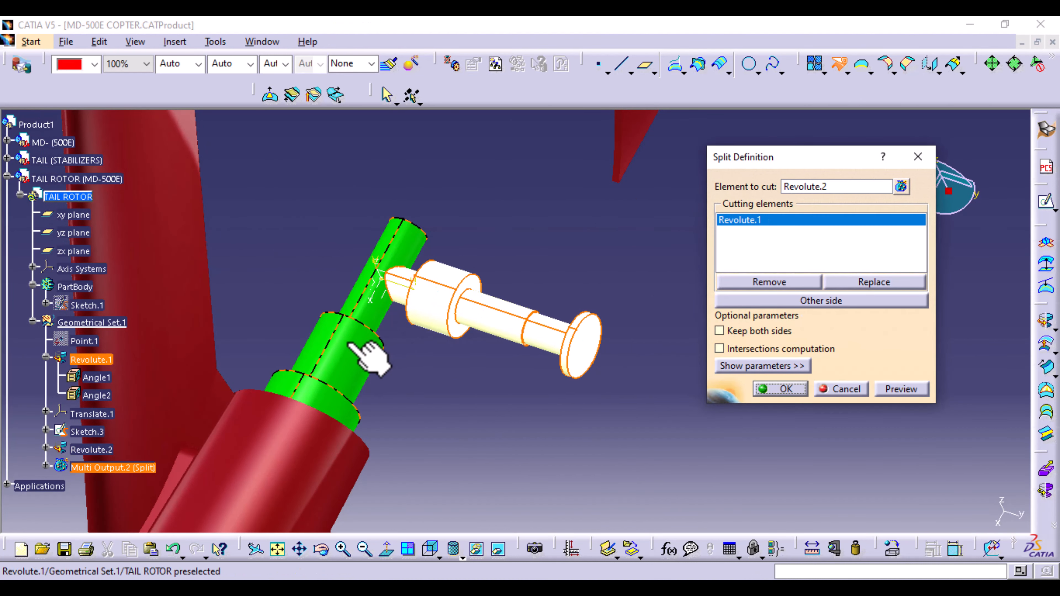
click(890, 392)
click(785, 389)
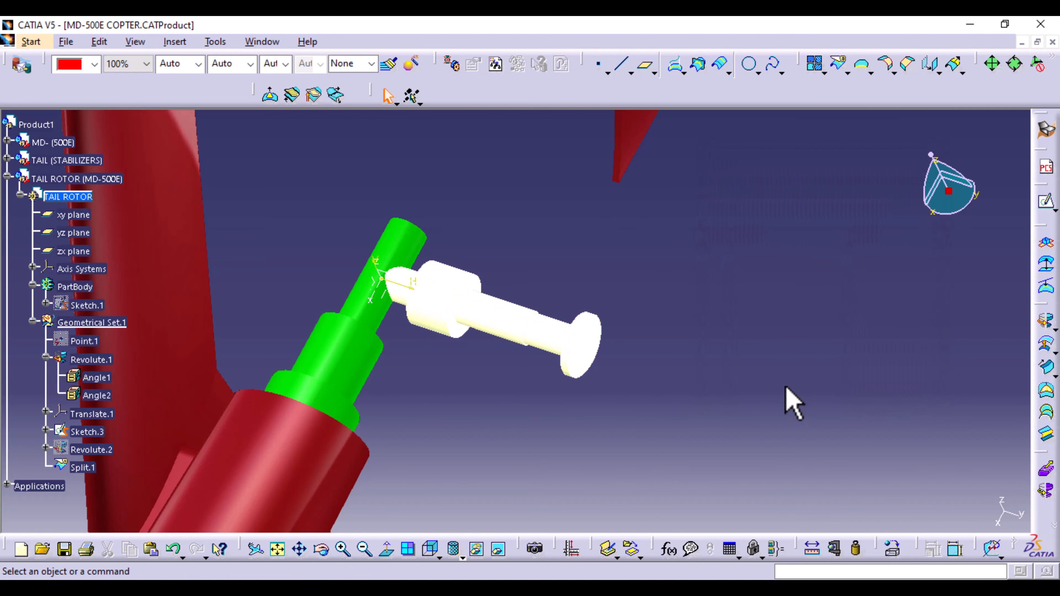
- Colour the split hub arm green to match the shaft and hide its profile sketch
click(83, 467)
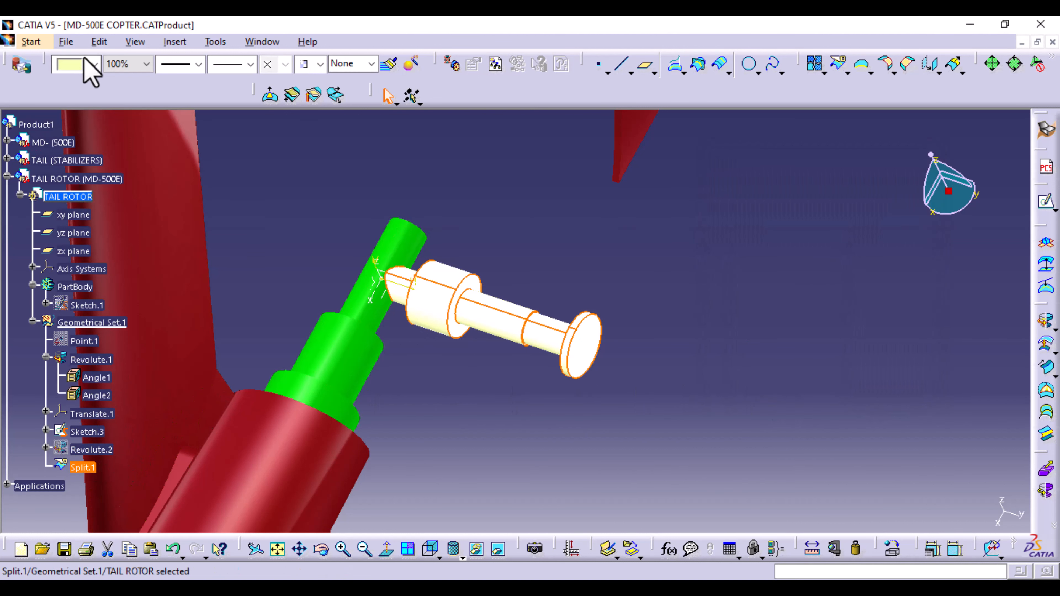
click(94, 63)
click(82, 330)
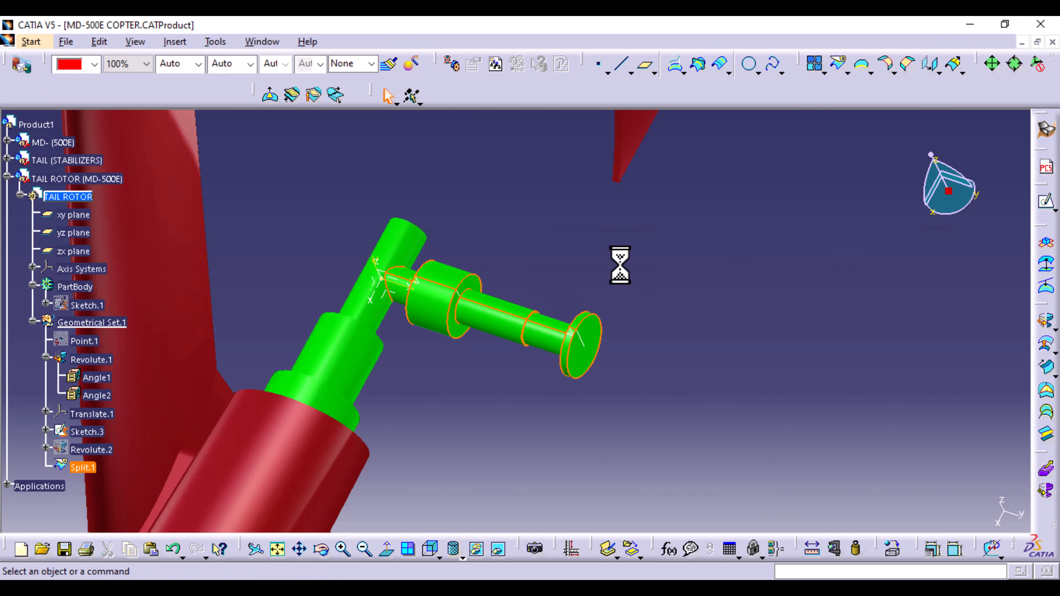
right_click(86, 432)
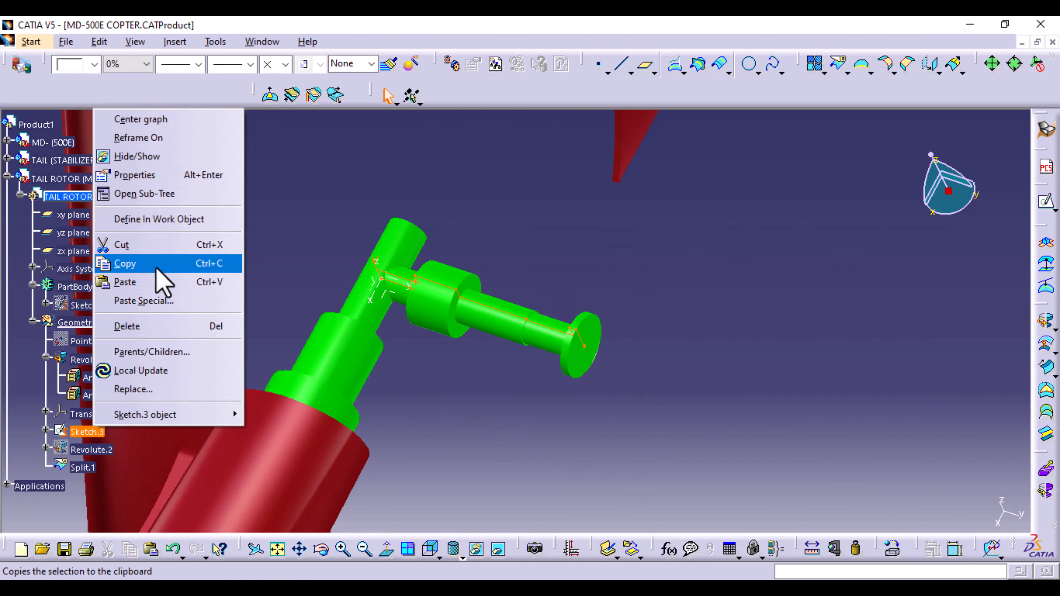
click(171, 158)
- Switch to the helicopter spec sheet PDF in the browser and examine the tail rotor hub photo on page 11
mouse_move(556, 462)
middle_down()
mouse_move(547, 421)
mouse_move(421, 395)
mouse_move(339, 420)
mouse_move(348, 351)
mouse_move(309, 373)
mouse_move(329, 343)
mouse_move(310, 197)
middle_up()
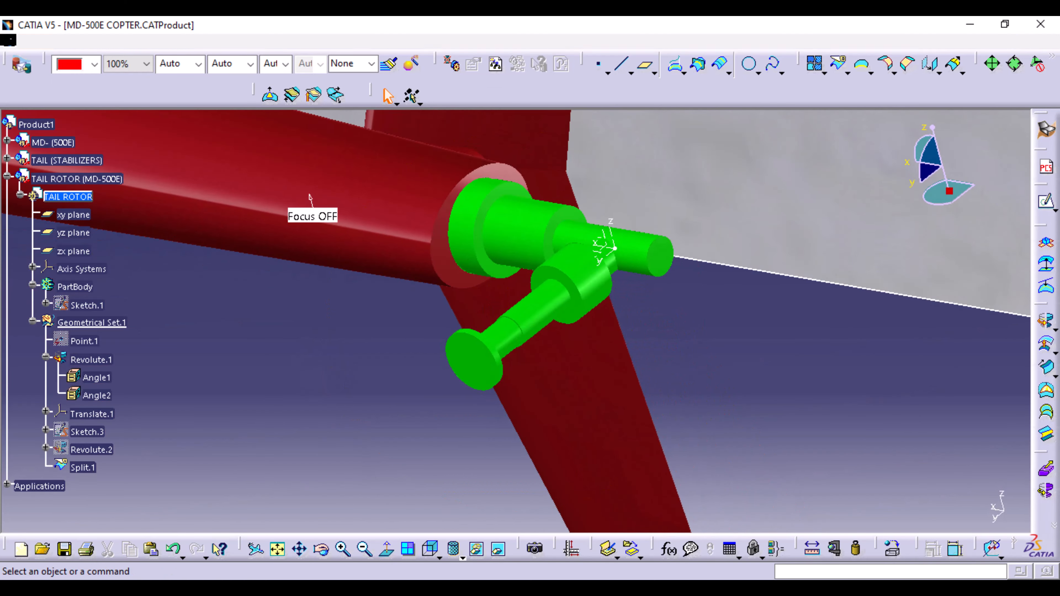
key(alt+Tab)
scroll(562, 466, up, 15)
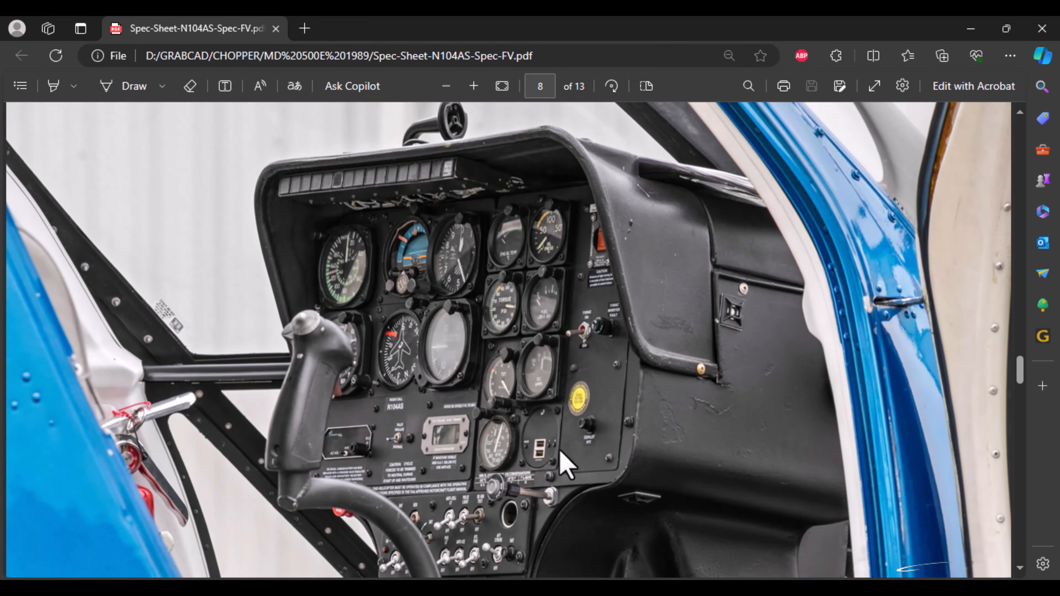
scroll(561, 453, down, 20)
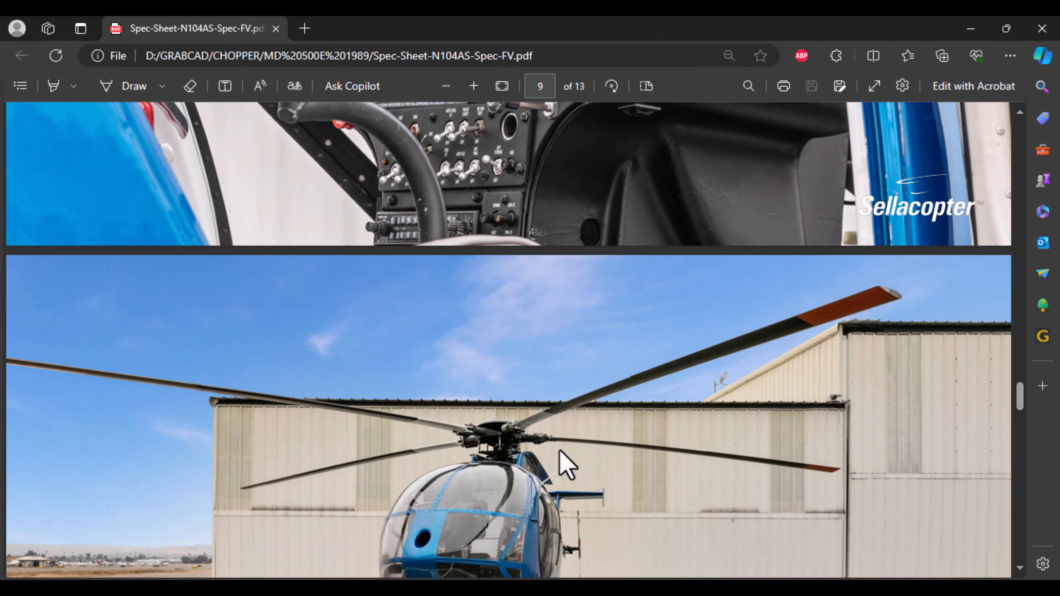
scroll(561, 466, down, 12)
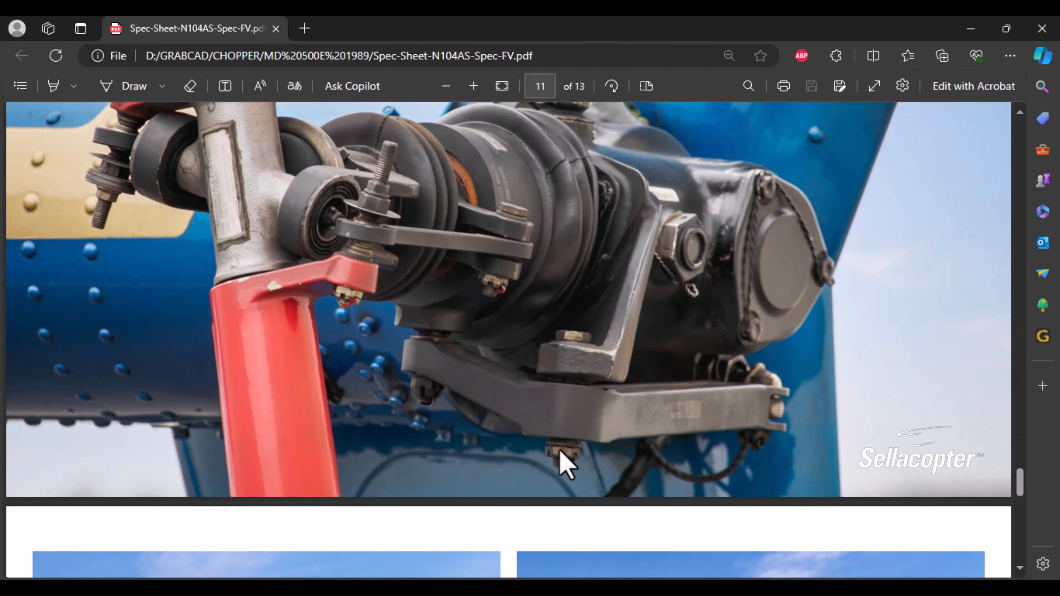
scroll(420, 437, up, 2)
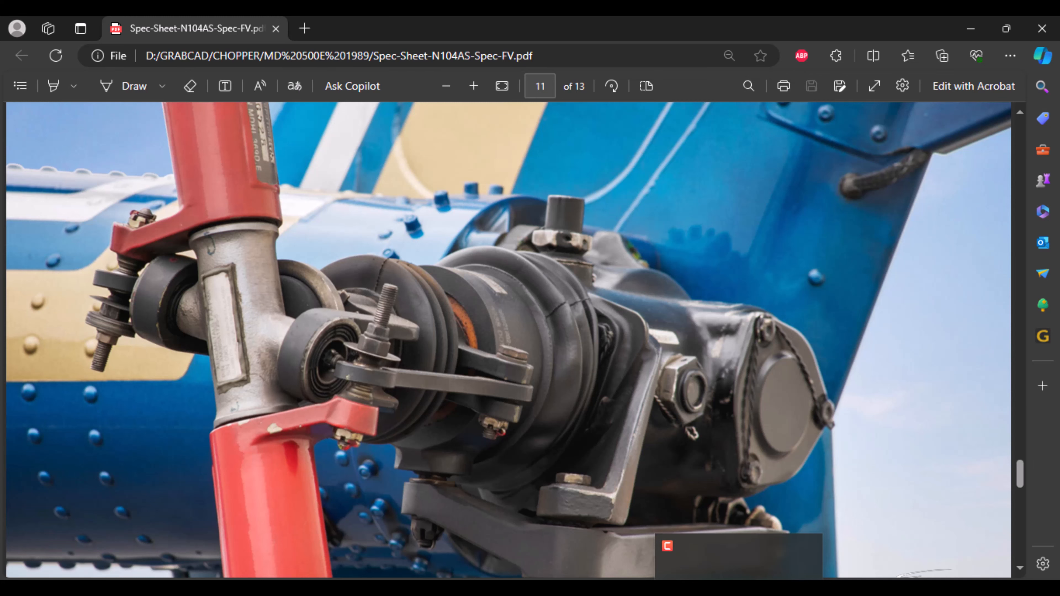
click(670, 533)
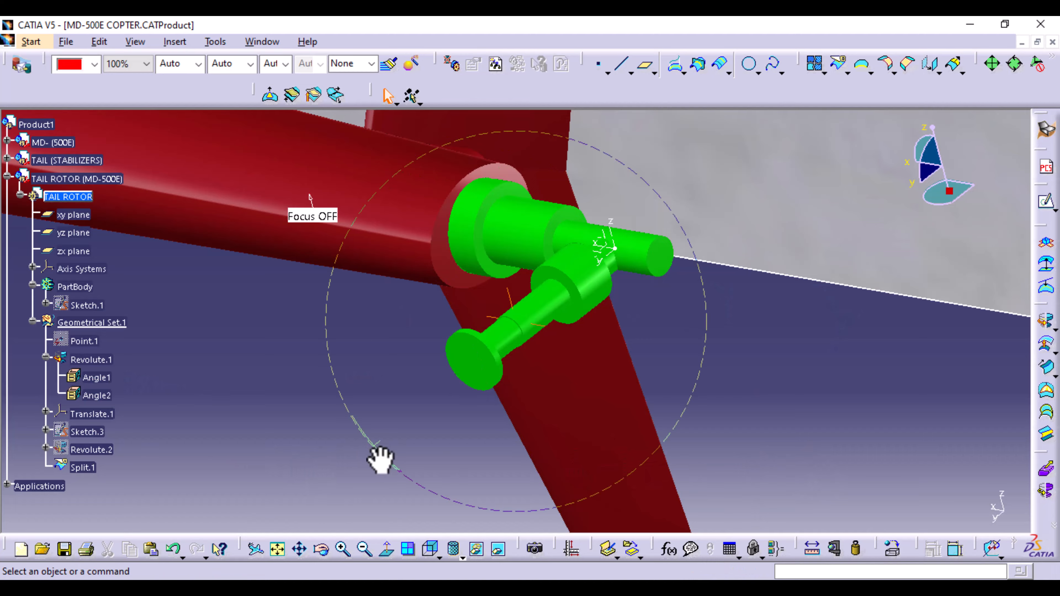
- Start rotating the Translate.1 axis system about its own Y axis at 45 degrees and preview it against the blueprint's rear view
middle_drag(379, 459, 489, 480)
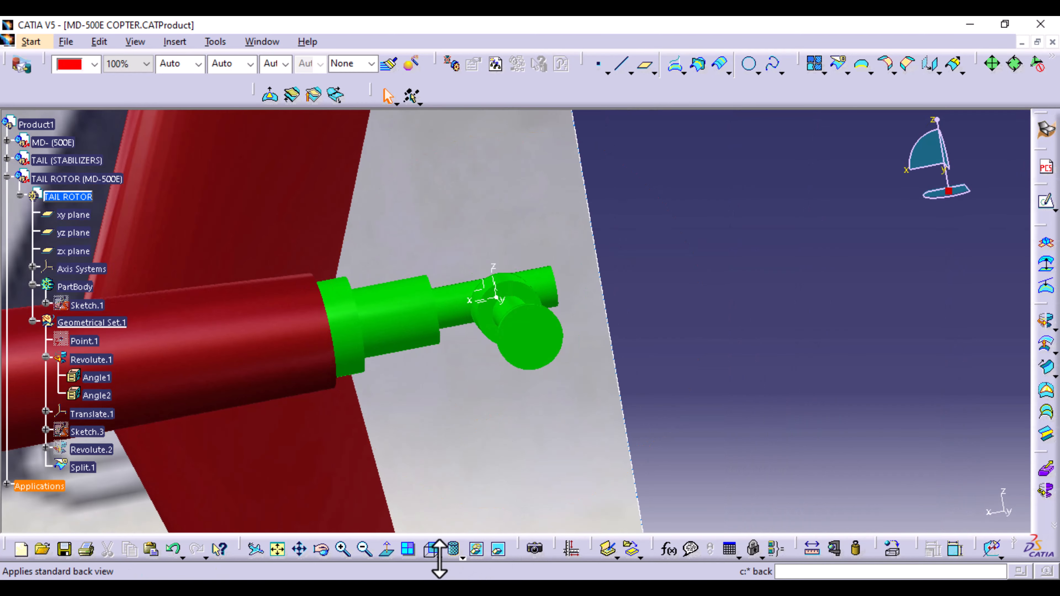
click(455, 551)
click(454, 503)
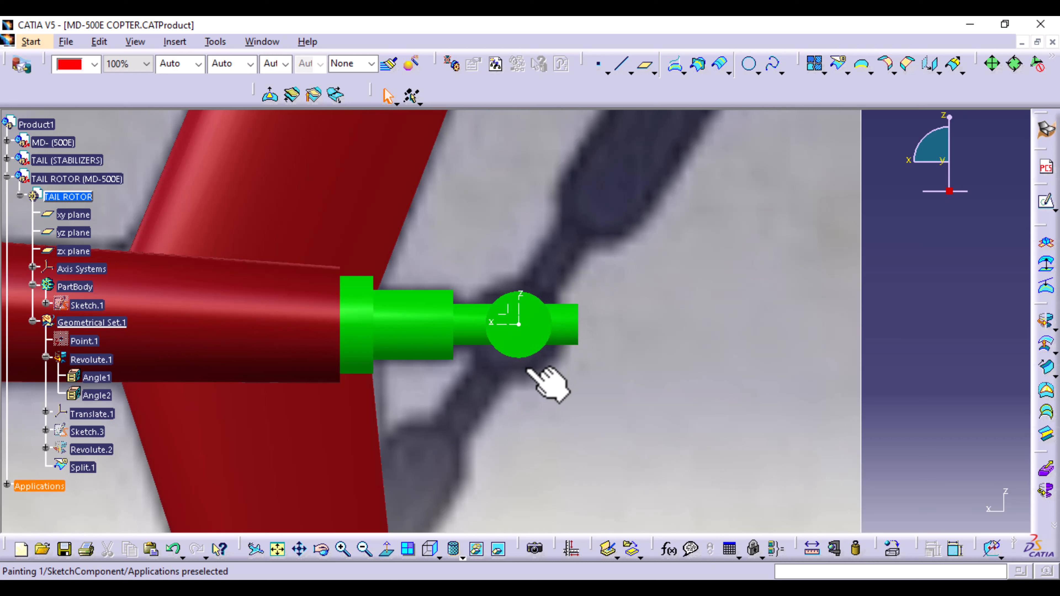
click(939, 74)
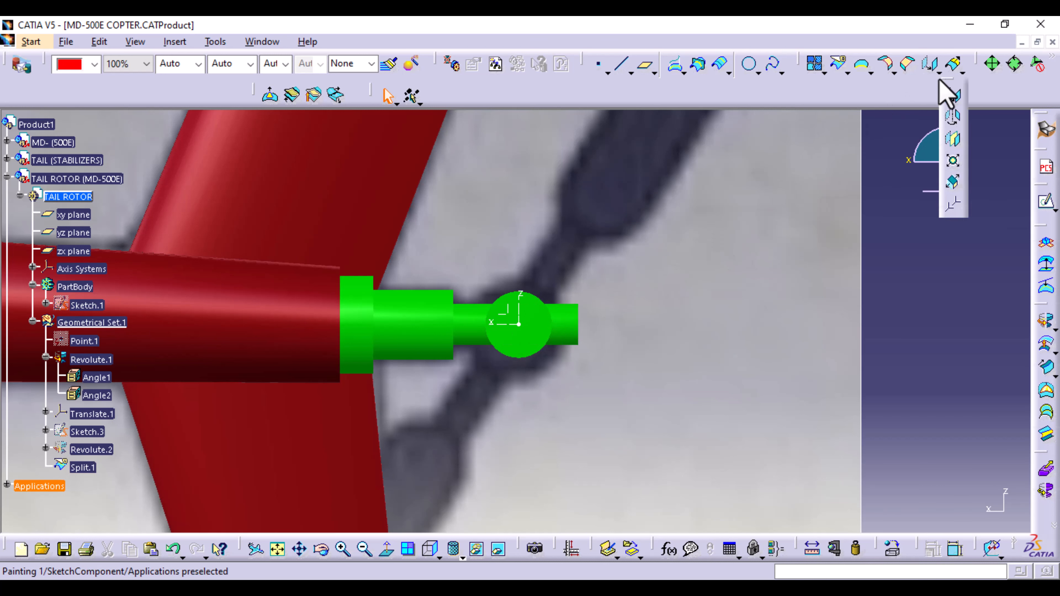
click(955, 126)
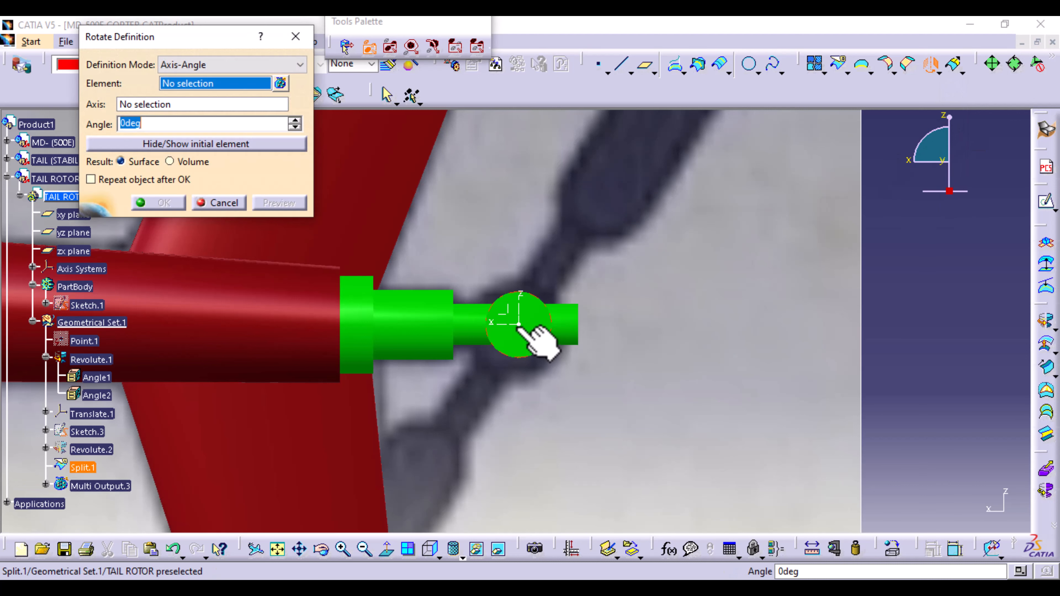
click(537, 318)
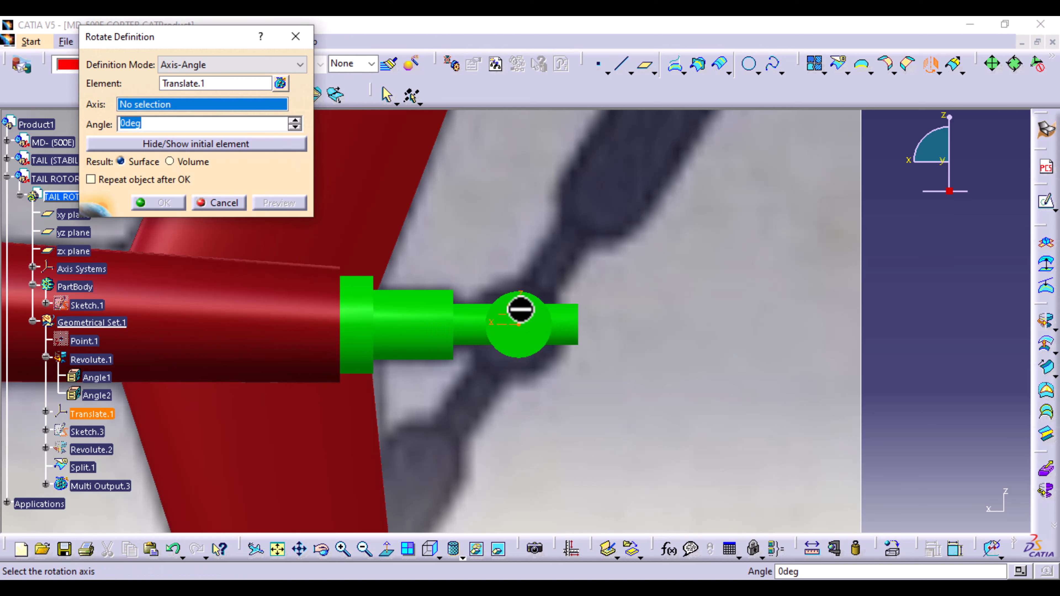
middle_drag(473, 284, 498, 308)
click(516, 315)
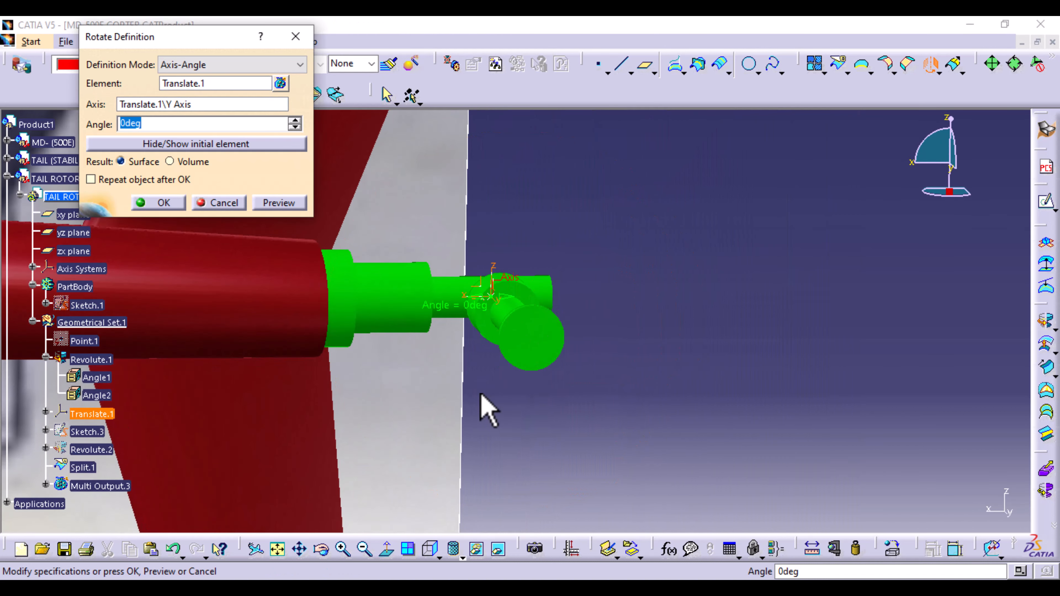
click(431, 549)
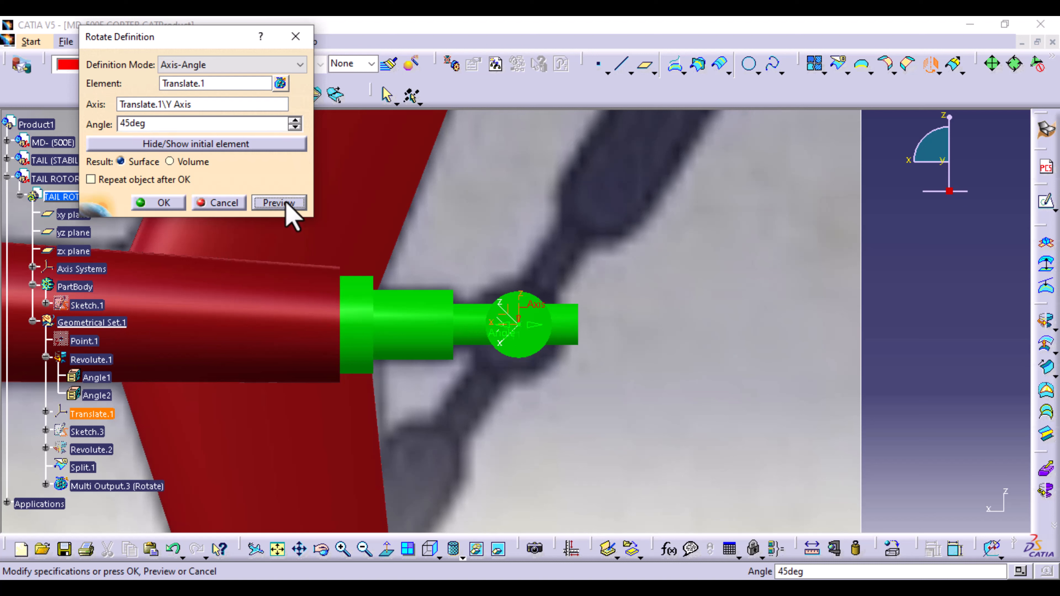
- Reverse the axis system's rotation angle to -45 degrees and fine-tune it to follow the blade direction on the blueprint
click(125, 127)
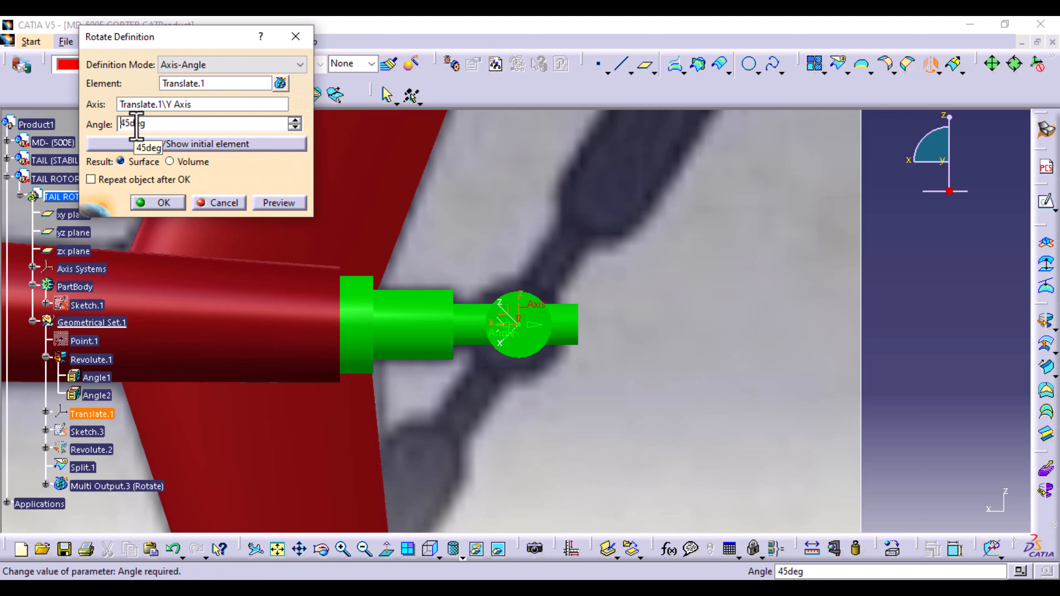
text(-)
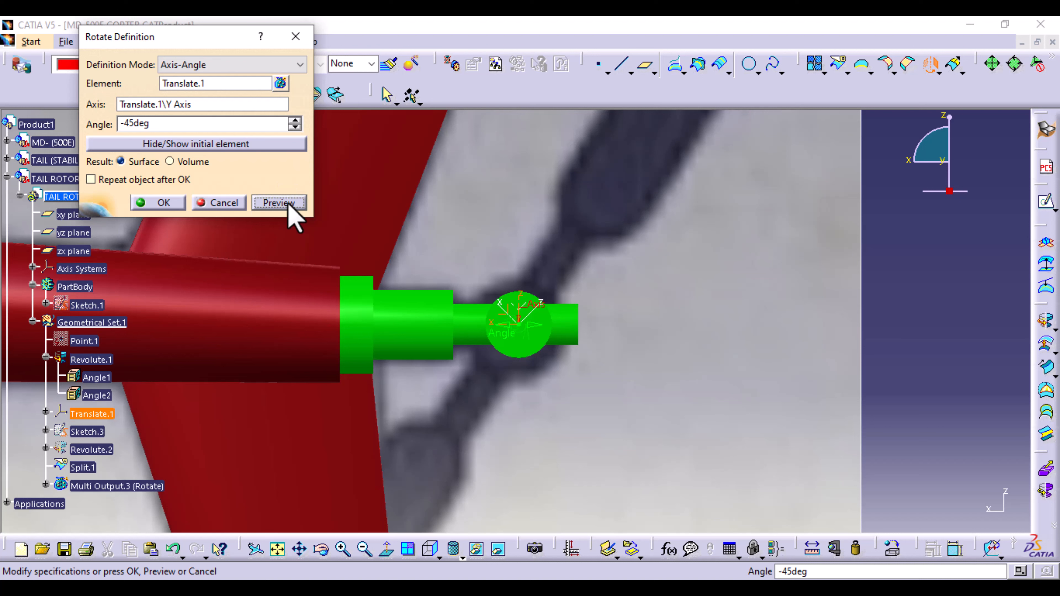
click(124, 124)
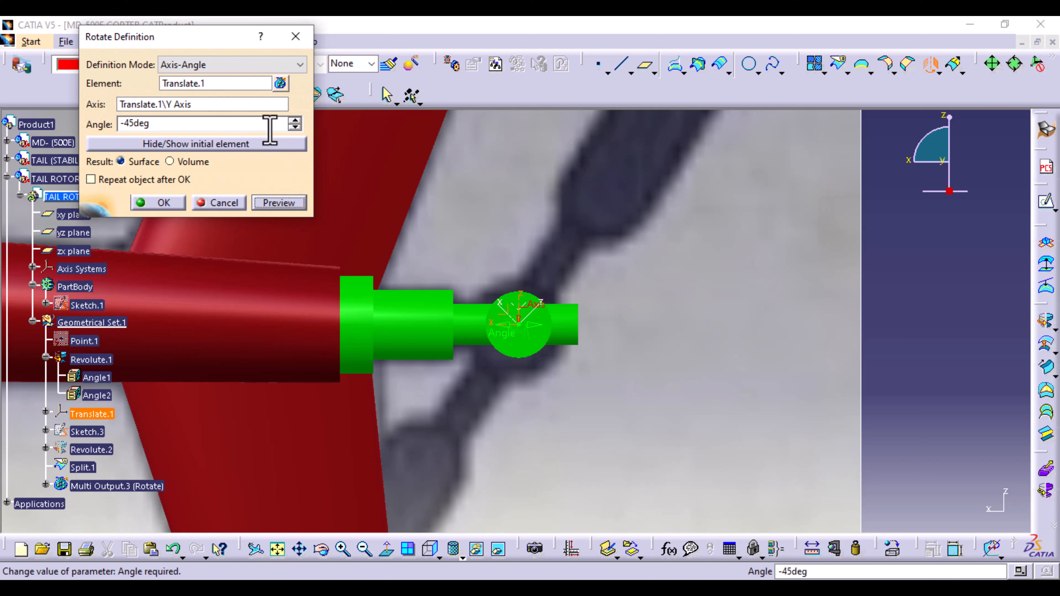
click(295, 127)
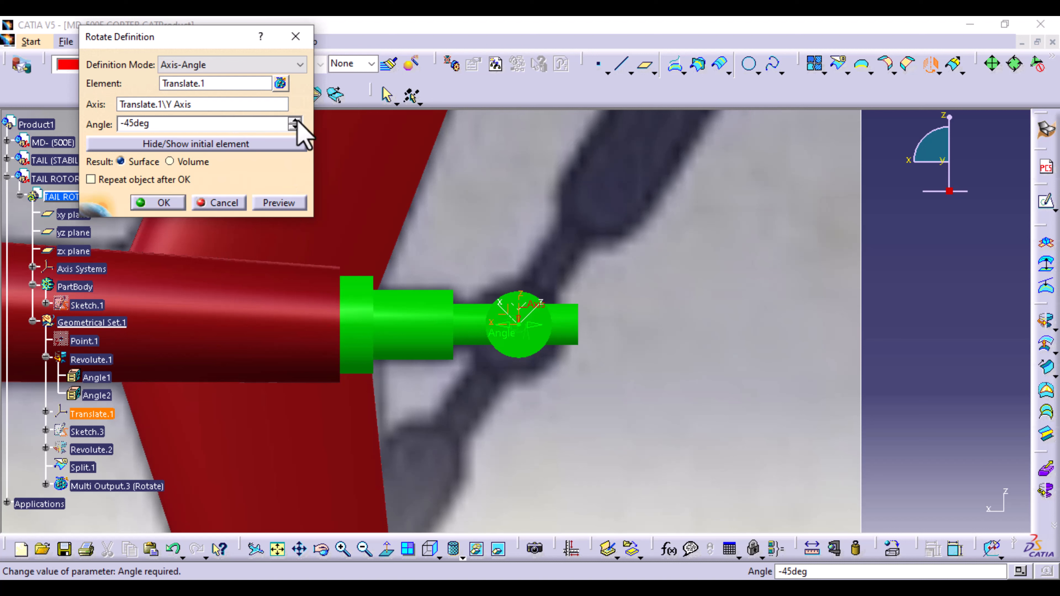
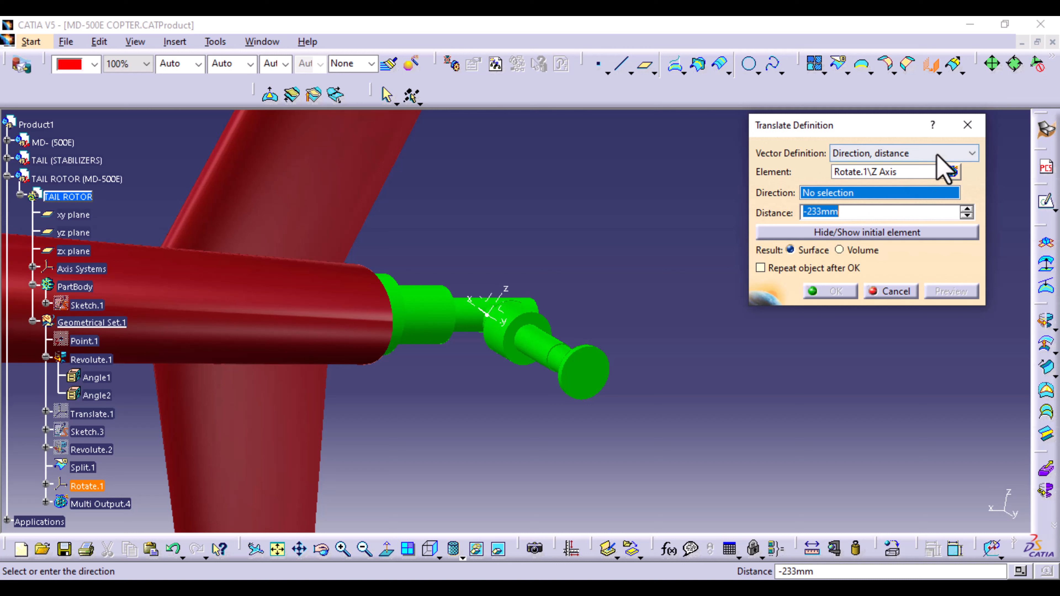
- Define the rotated axis system's translation as point to point, using its own origin as the start point
click(948, 154)
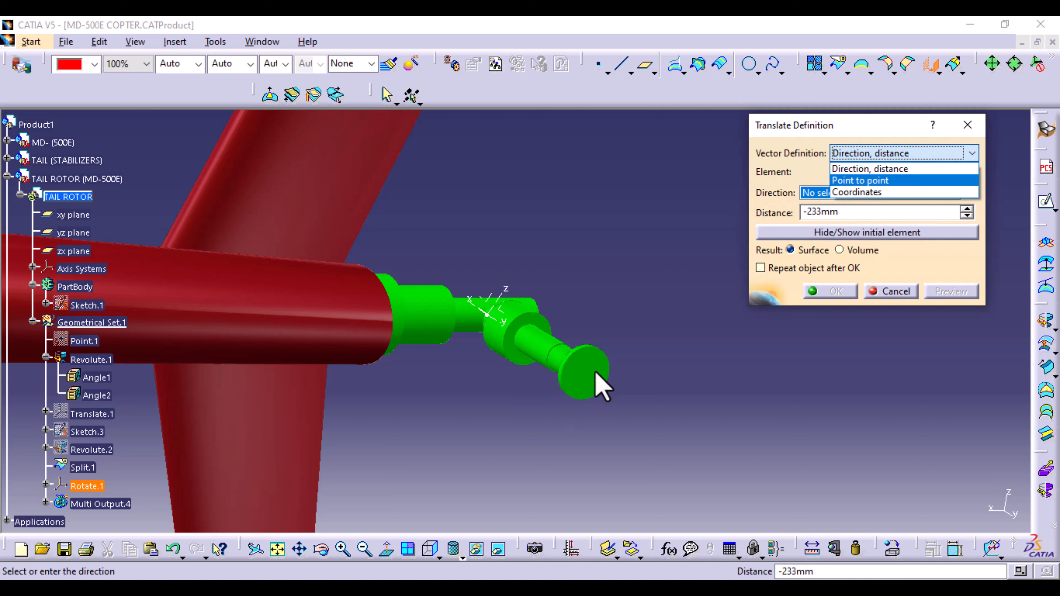
click(969, 125)
click(962, 151)
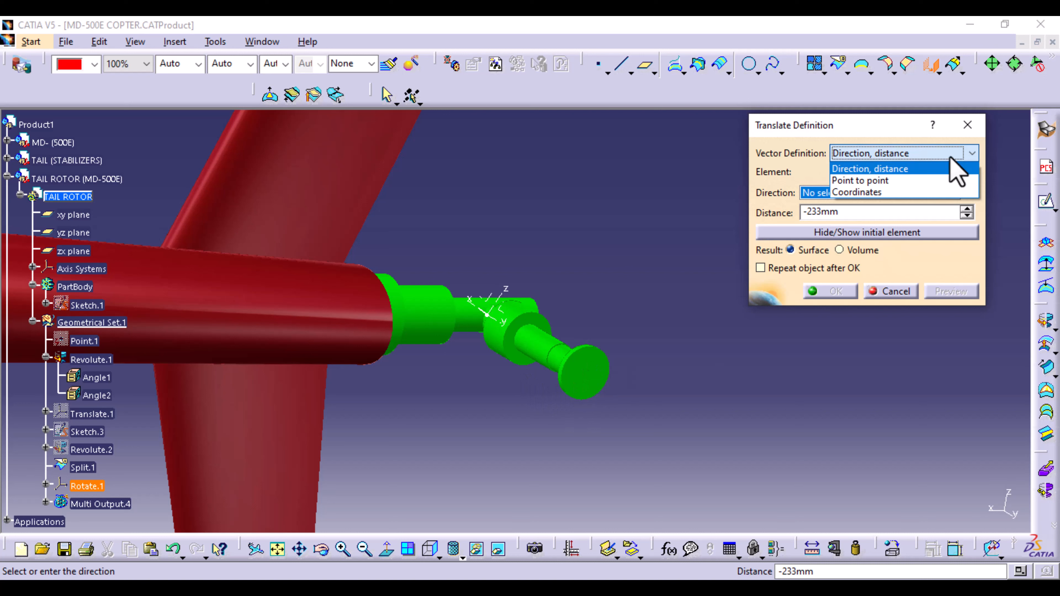
click(881, 181)
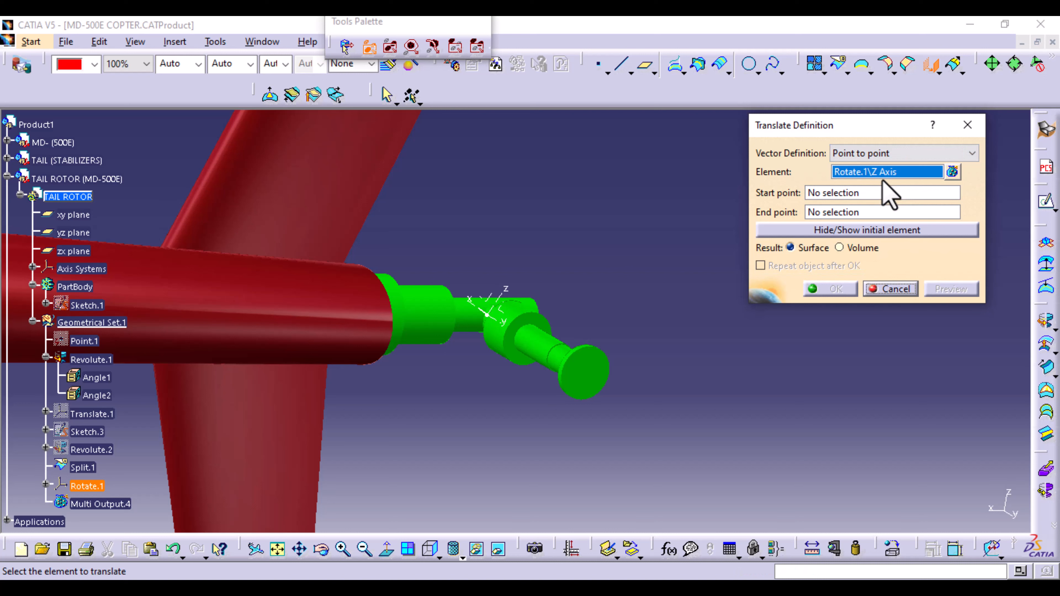
click(819, 193)
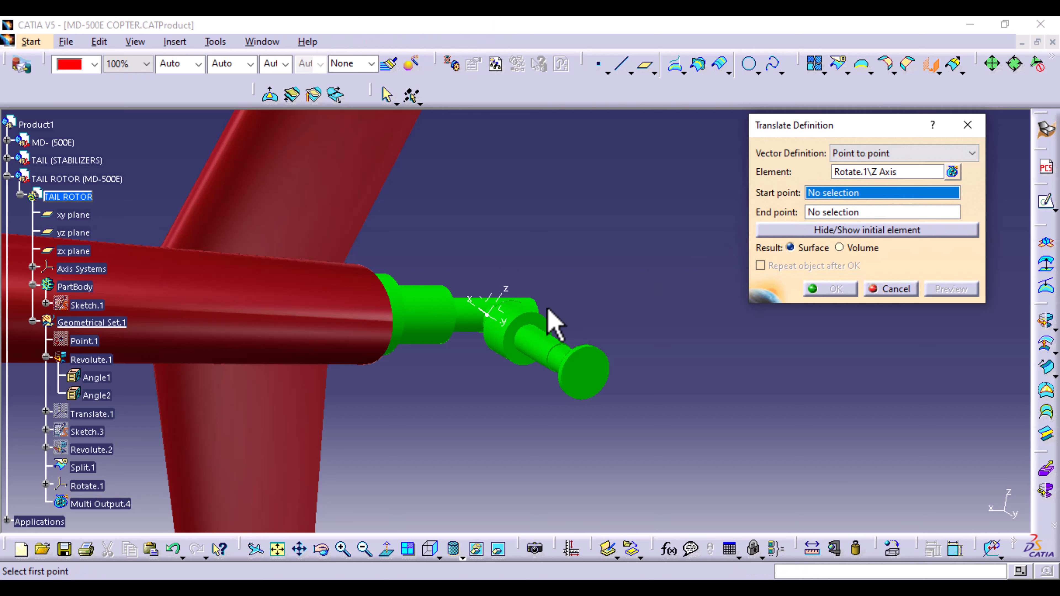
click(486, 316)
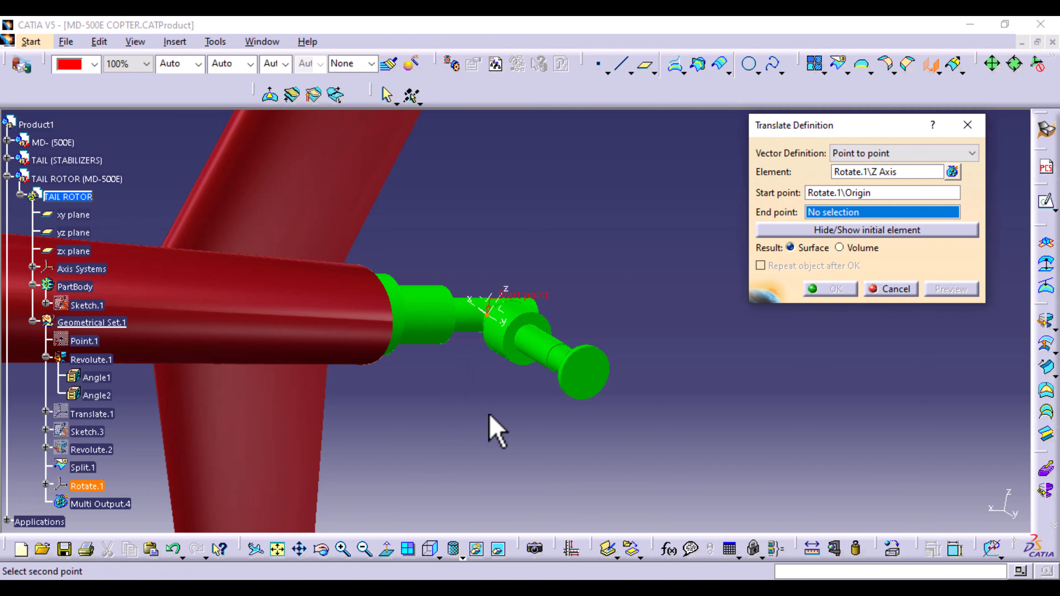
- Create the translation's end point at the circle centre of the hub arm's outer end disc
right_click(836, 213)
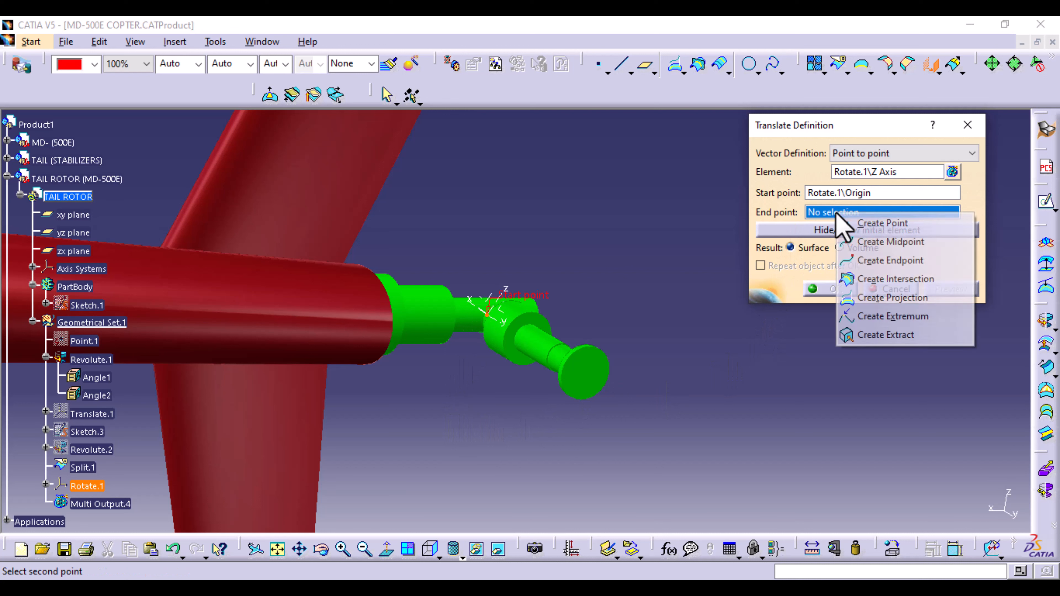
click(864, 229)
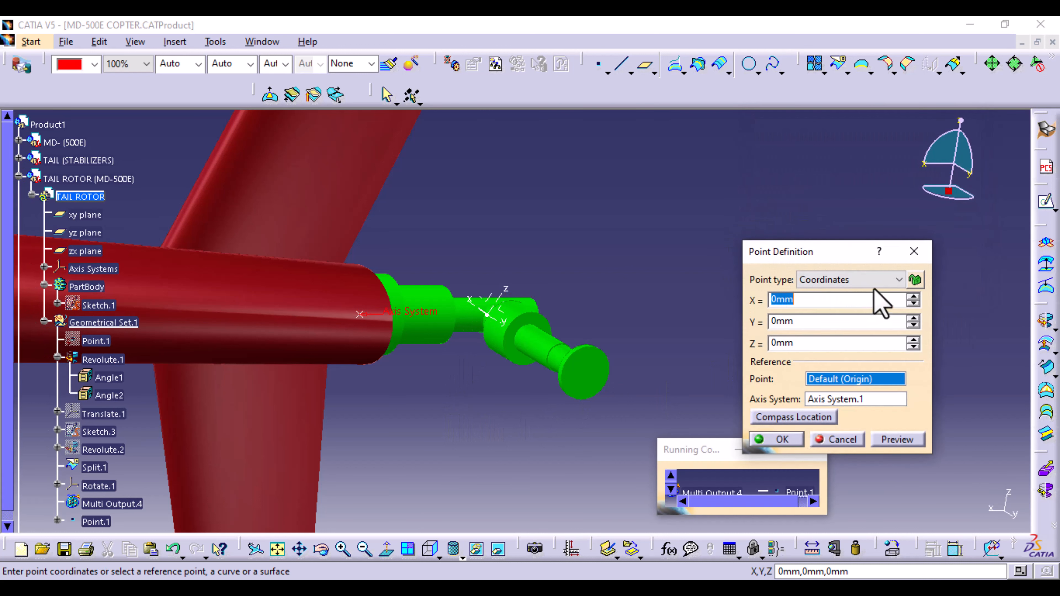
click(884, 280)
click(852, 329)
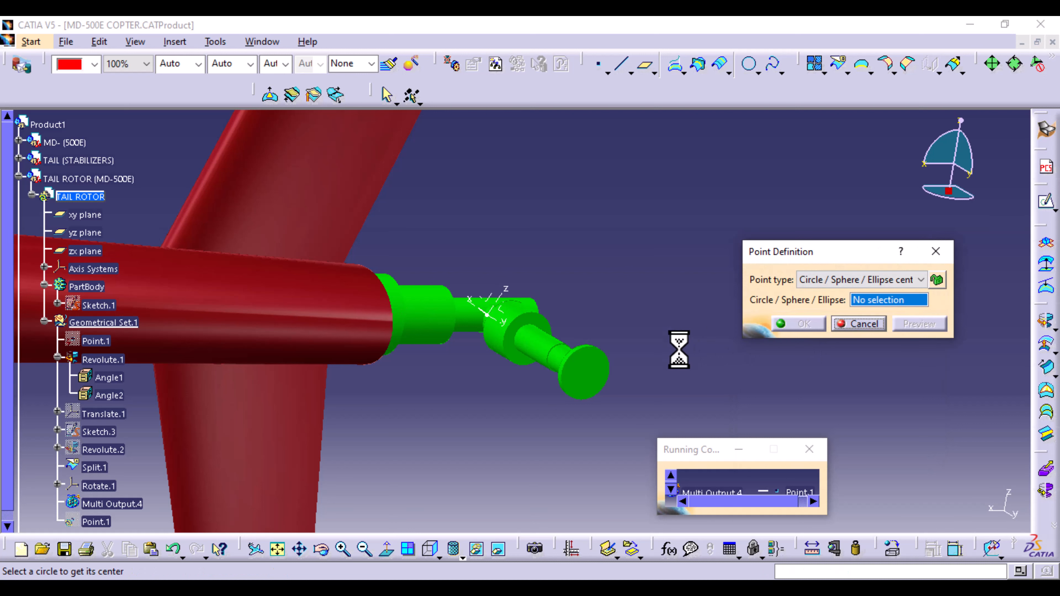
click(612, 371)
click(808, 326)
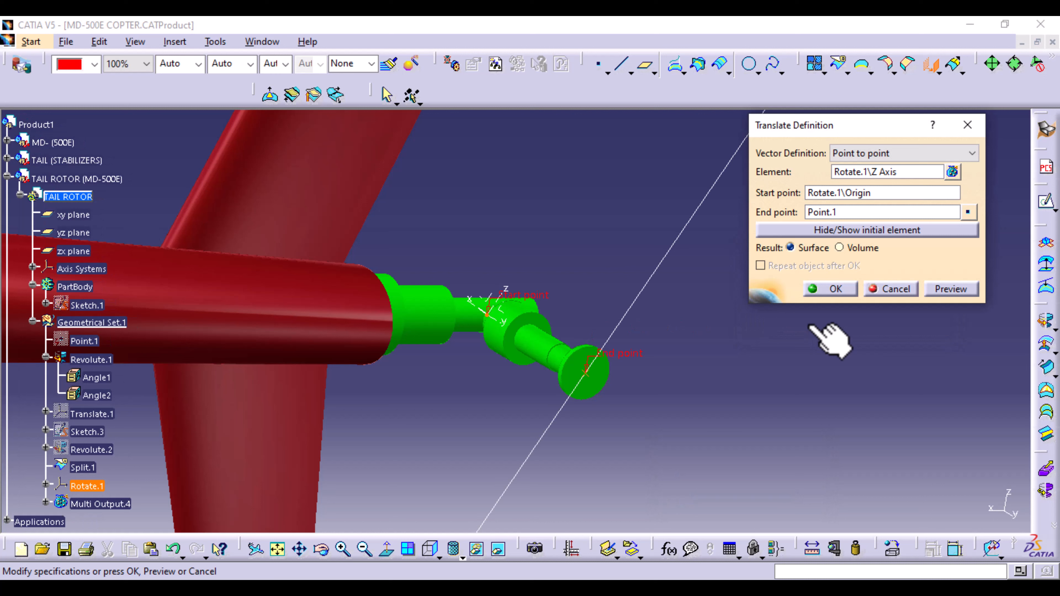
- Replace the Z axis with the whole Rotate.1 axis system as the translated element, complete the translation and hide Rotate.1
click(868, 172)
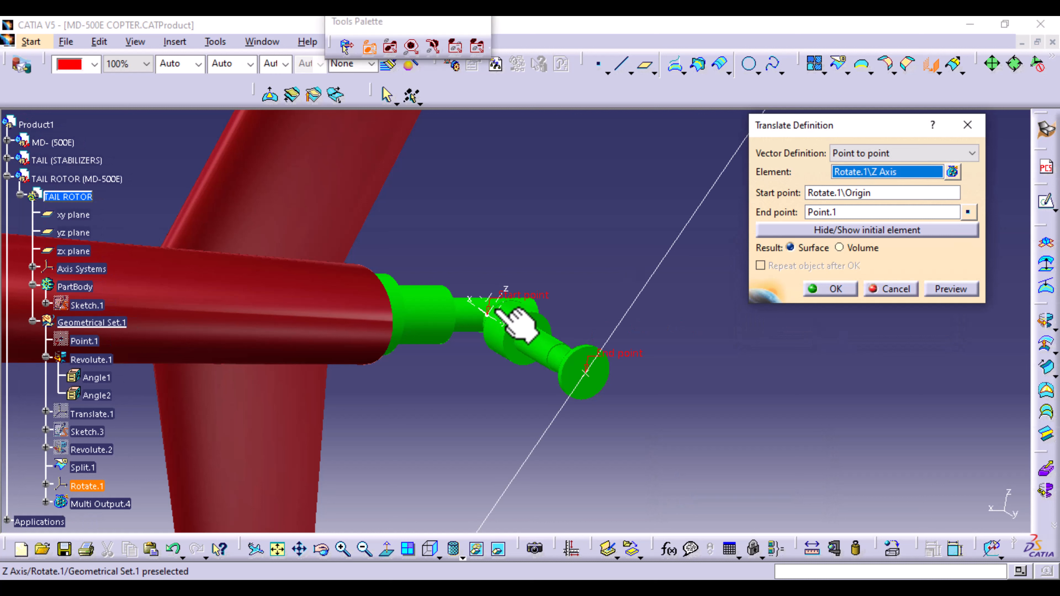
click(487, 302)
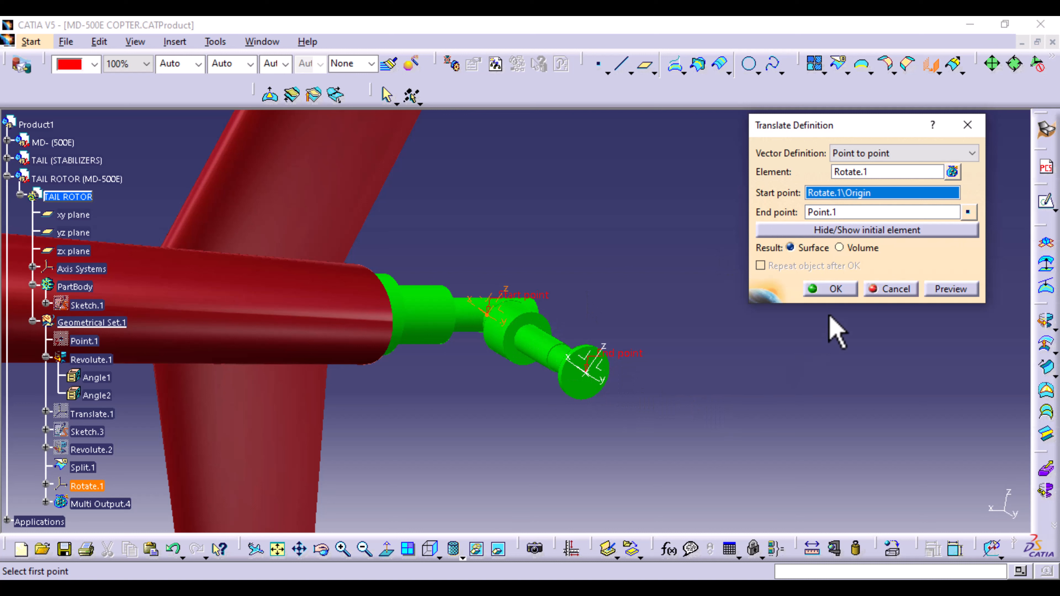
click(848, 293)
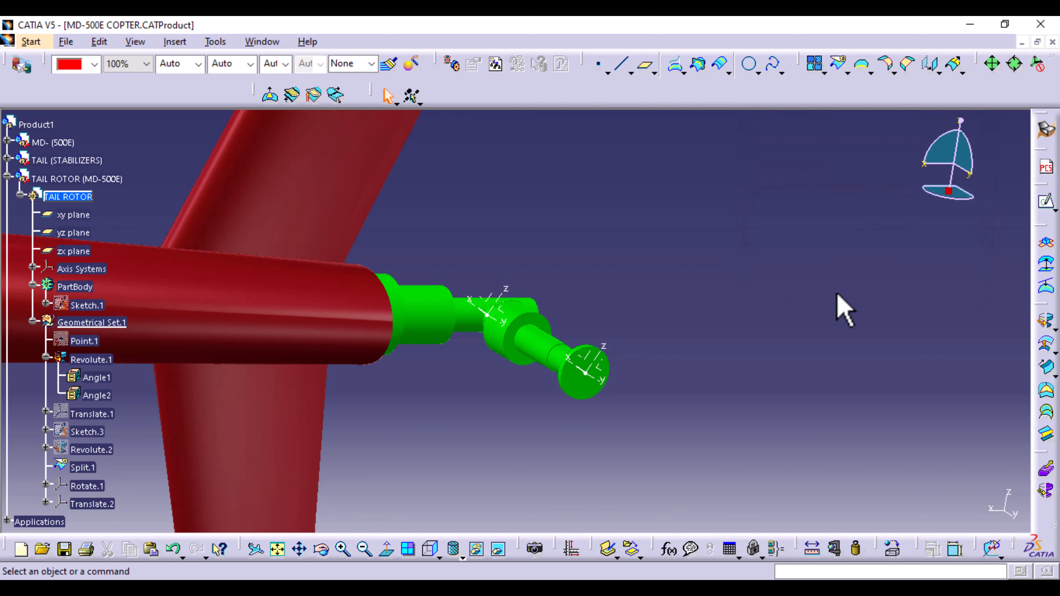
right_click(502, 316)
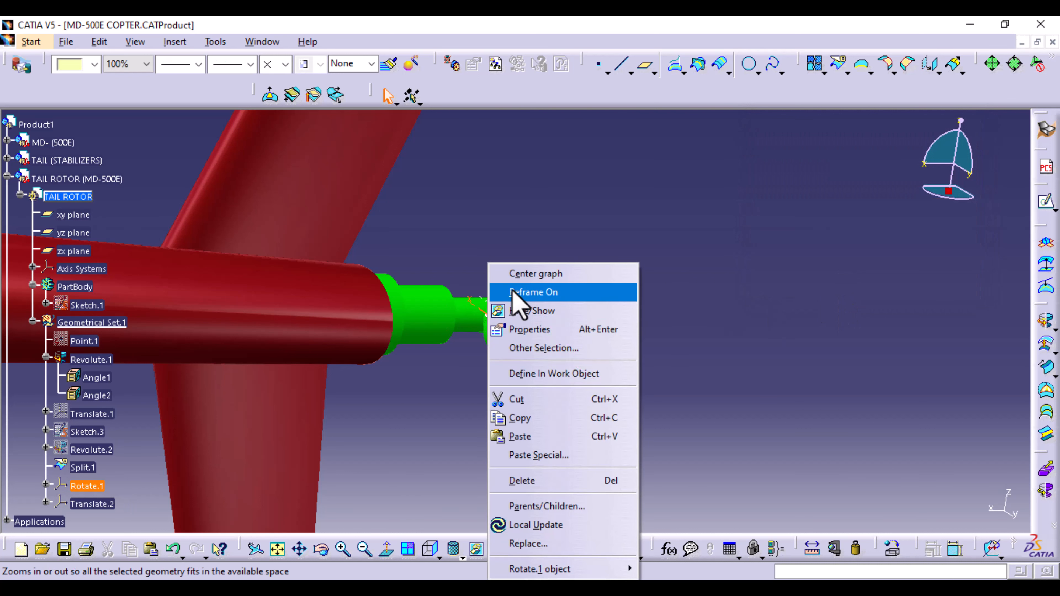
click(518, 308)
- Open a sketch on the YZ plane of the end disc's axis system, and check the hub photo in the browser's spec sheet PDF
middle_drag(676, 421, 547, 368)
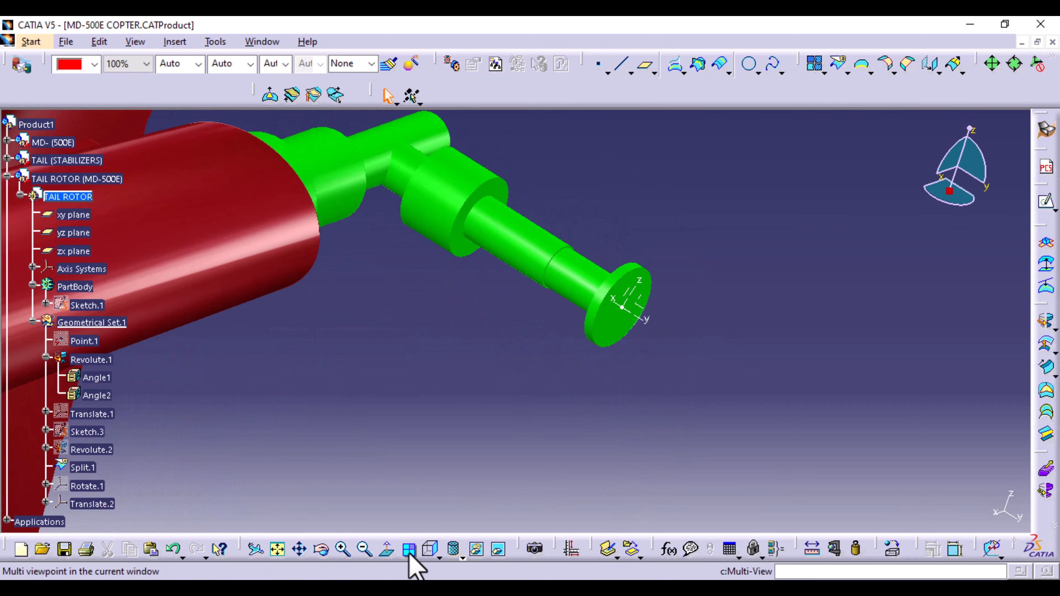
click(431, 551)
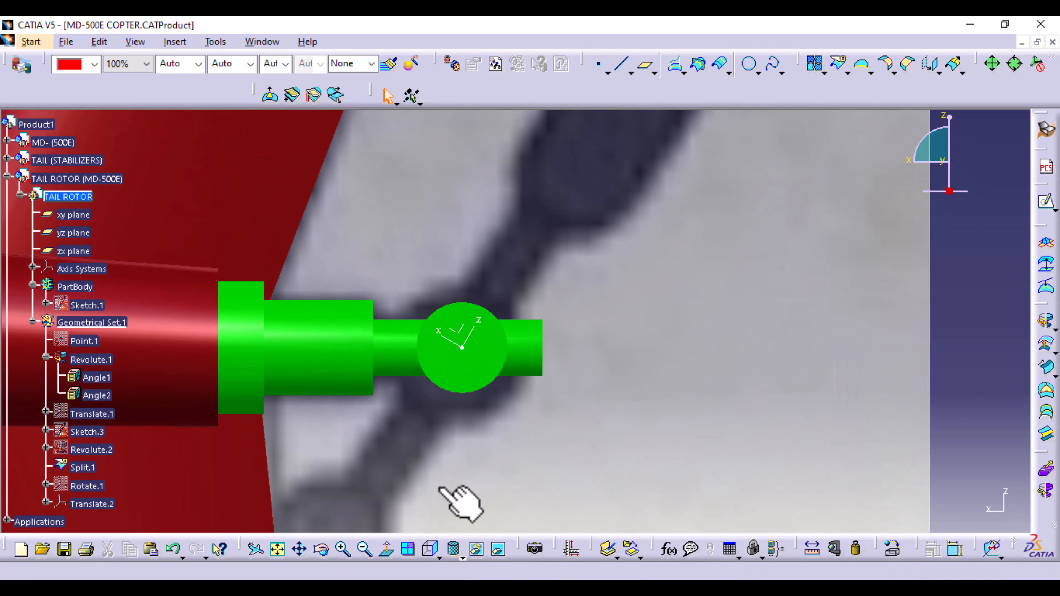
middle_drag(438, 445, 533, 370)
click(530, 379)
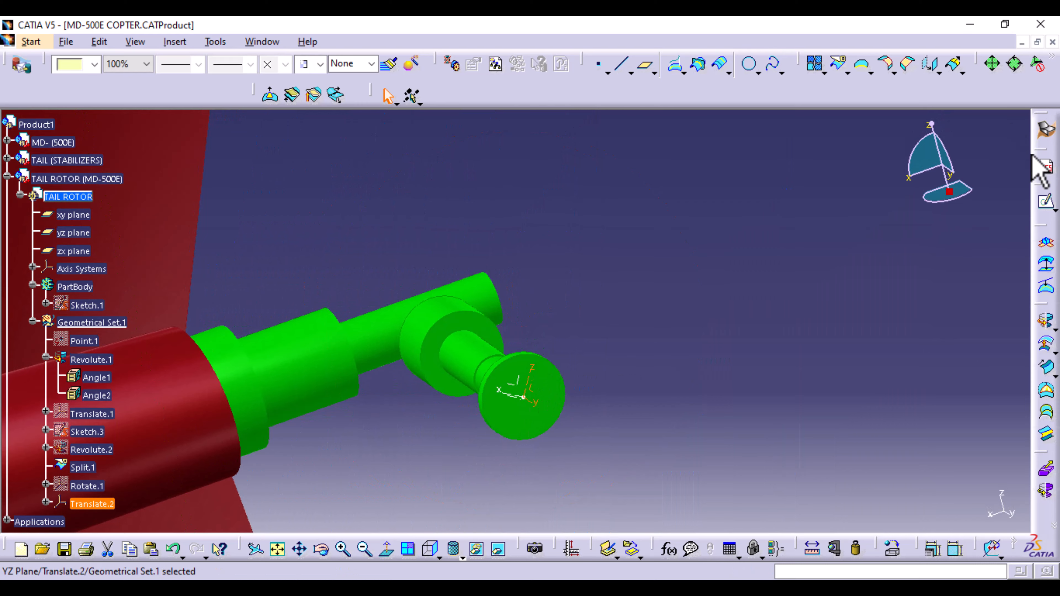
click(1039, 203)
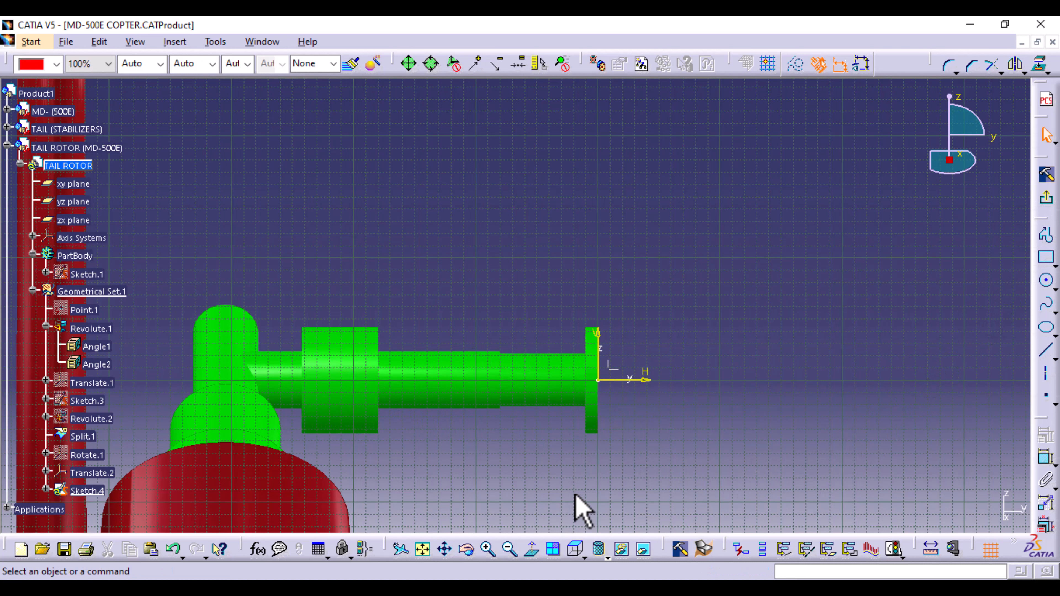
key(alt+Tab)
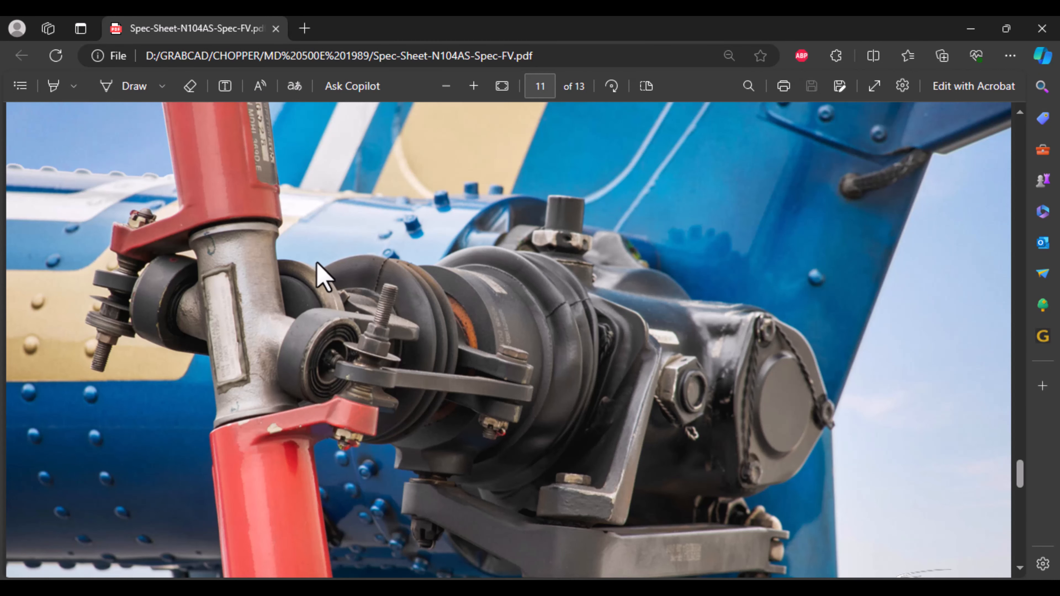
key(alt+Tab)
click(1047, 236)
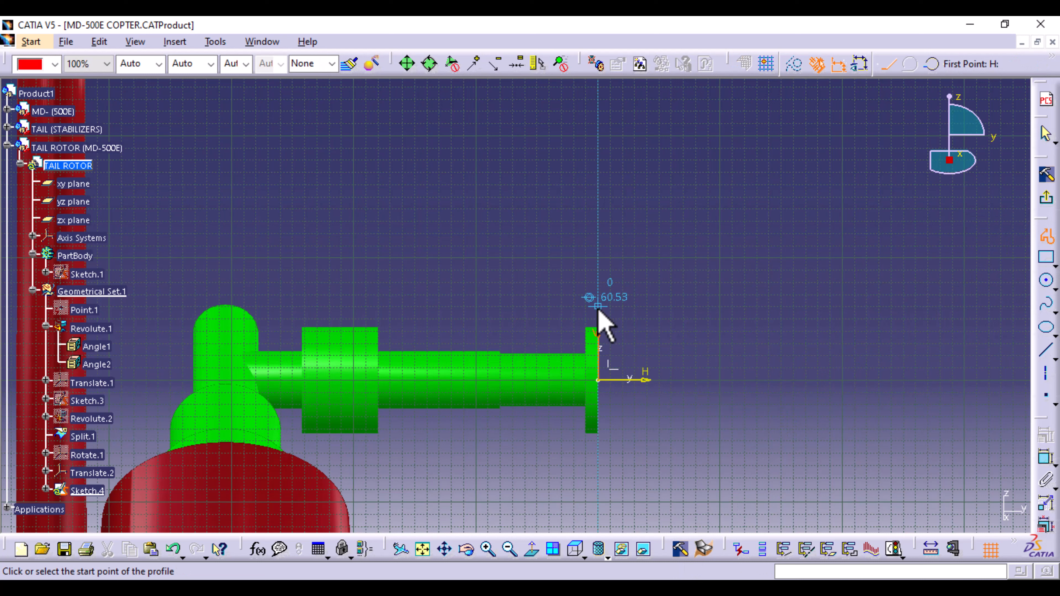
click(598, 380)
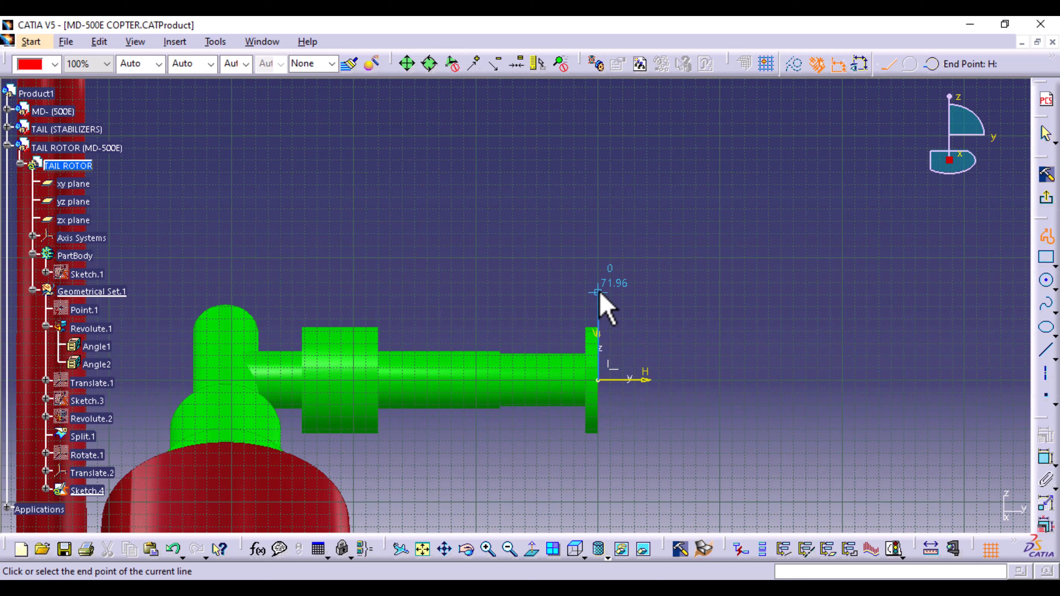
click(172, 550)
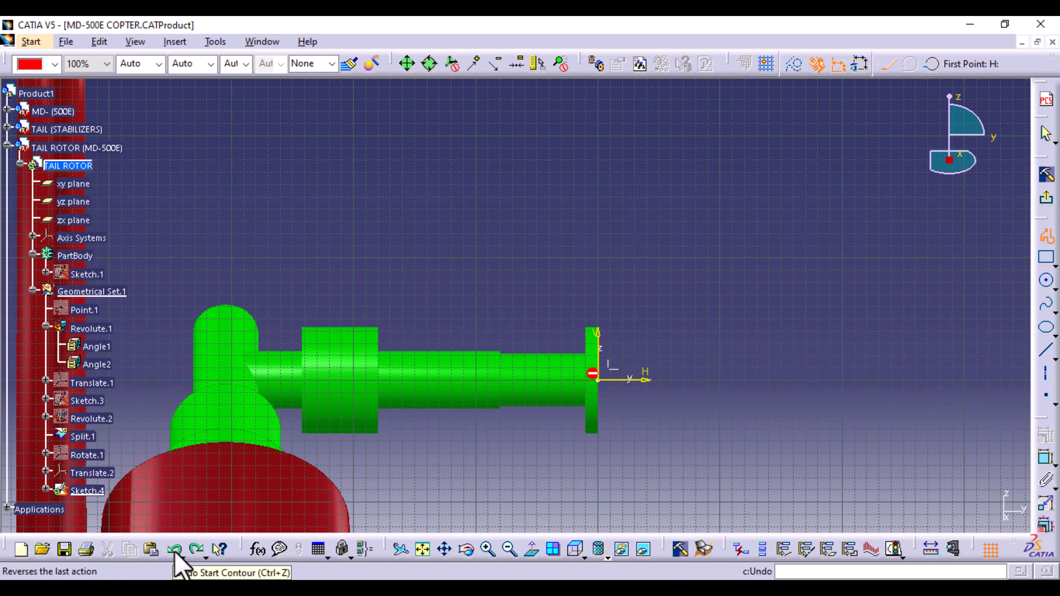
click(173, 550)
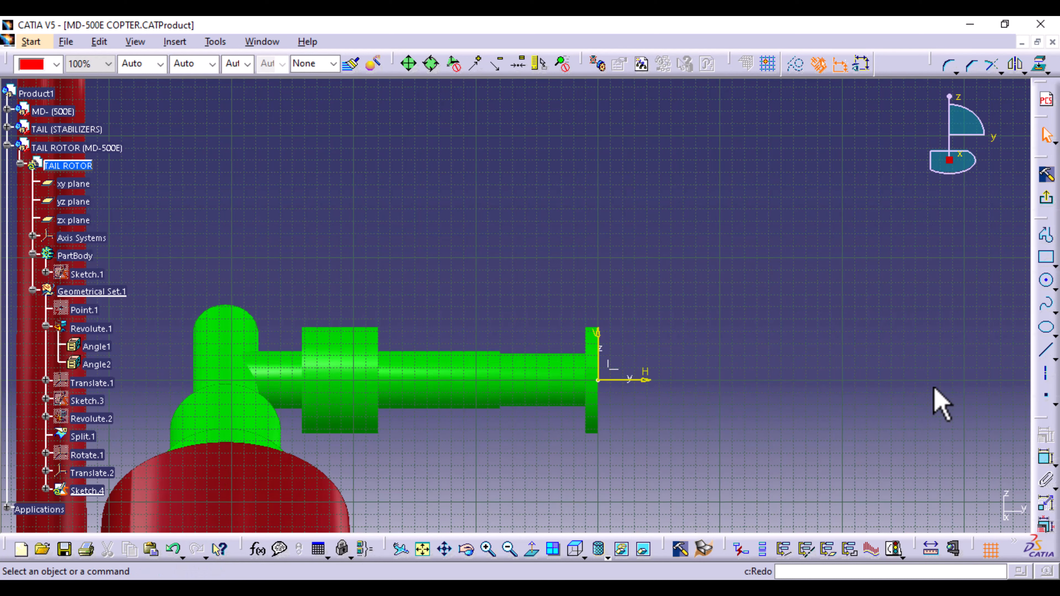
- Sketch an open stepped profile around the end disc, from a horizontal line about 66 mm above the axis down to the sketch origin
click(1046, 236)
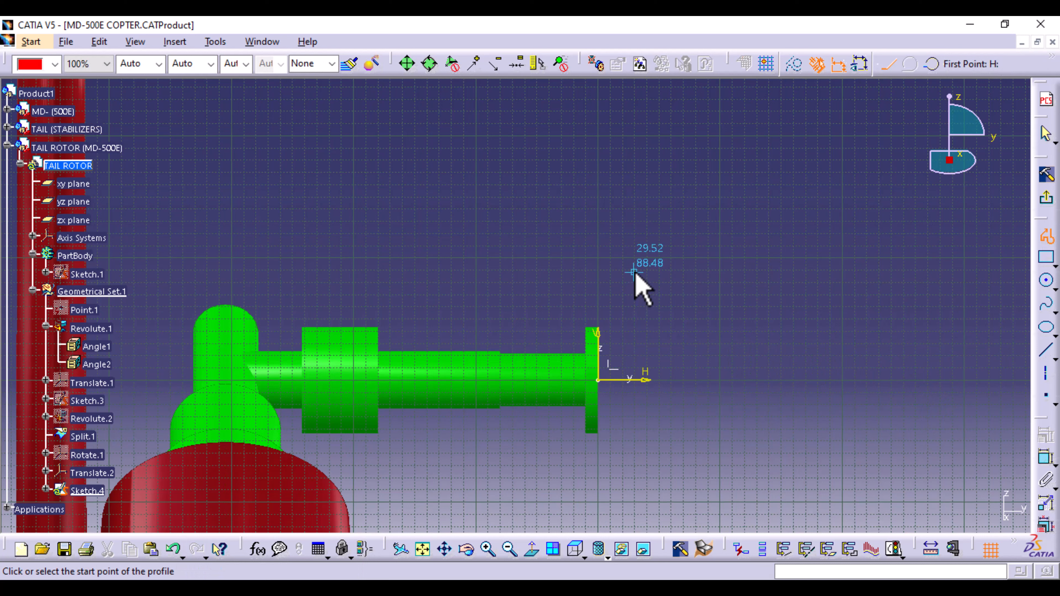
click(634, 300)
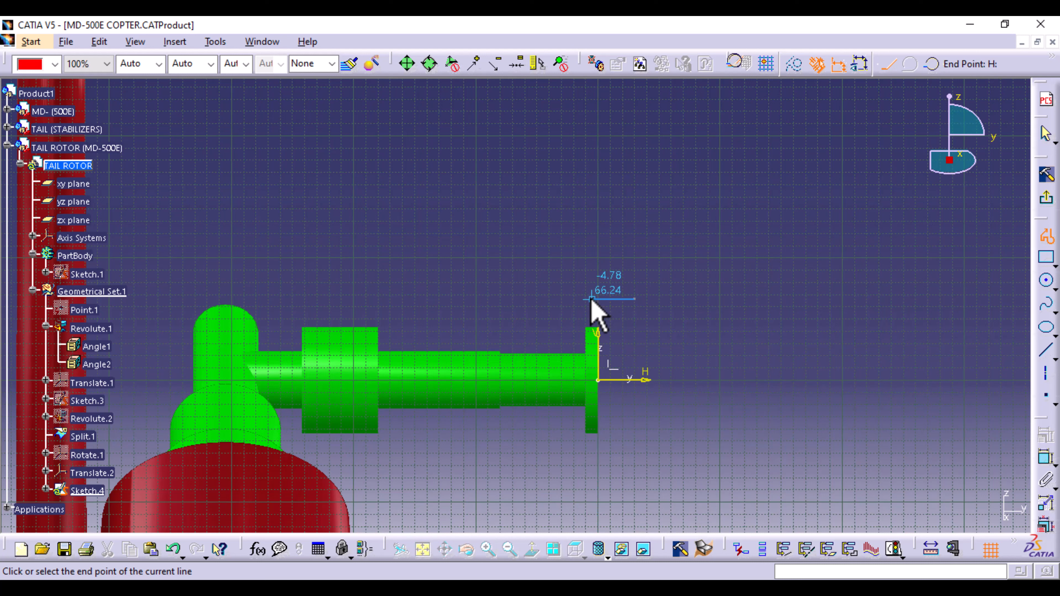
mouse_move(592, 303)
middle_down()
mouse_move(613, 305)
mouse_move(590, 298)
mouse_move(589, 230)
middle_up()
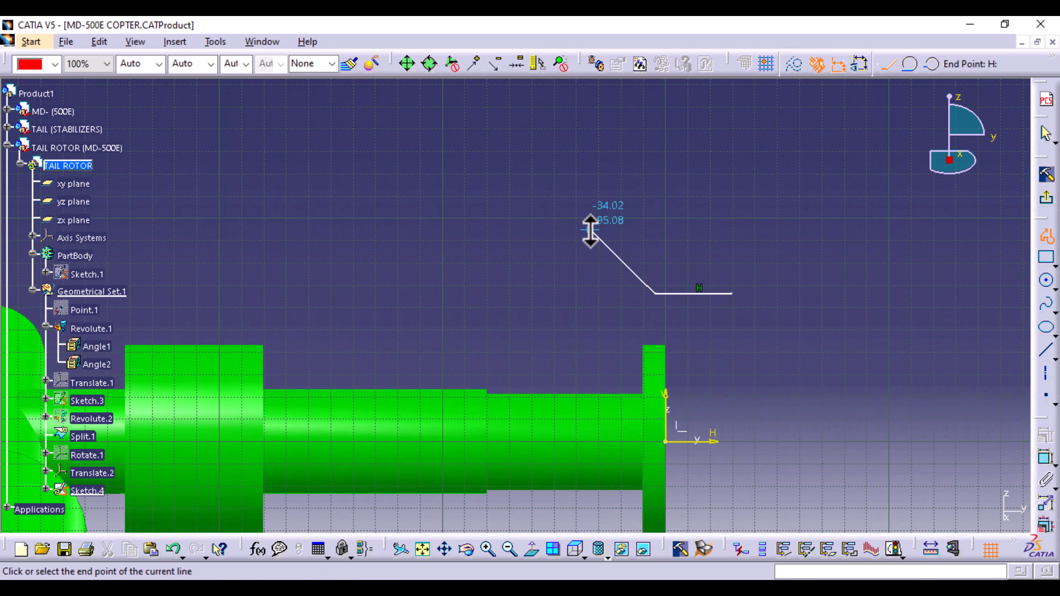
click(670, 319)
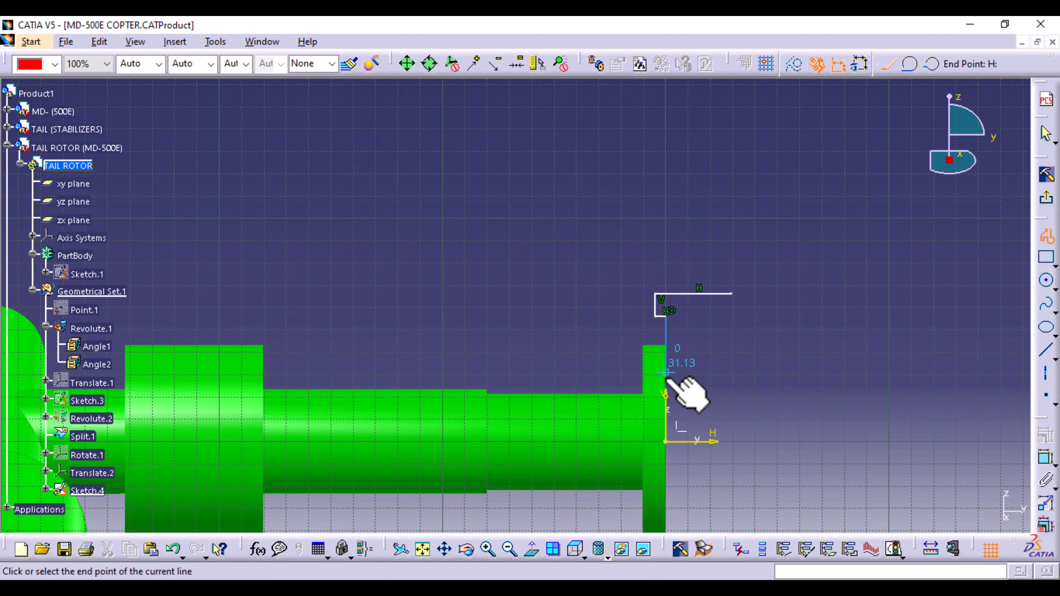
click(666, 441)
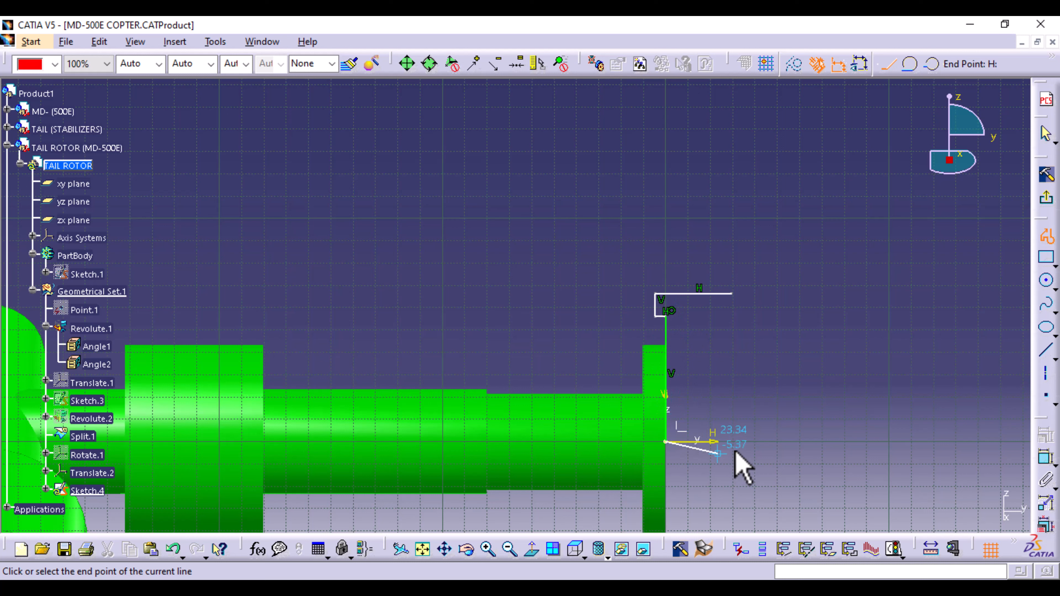
click(1045, 240)
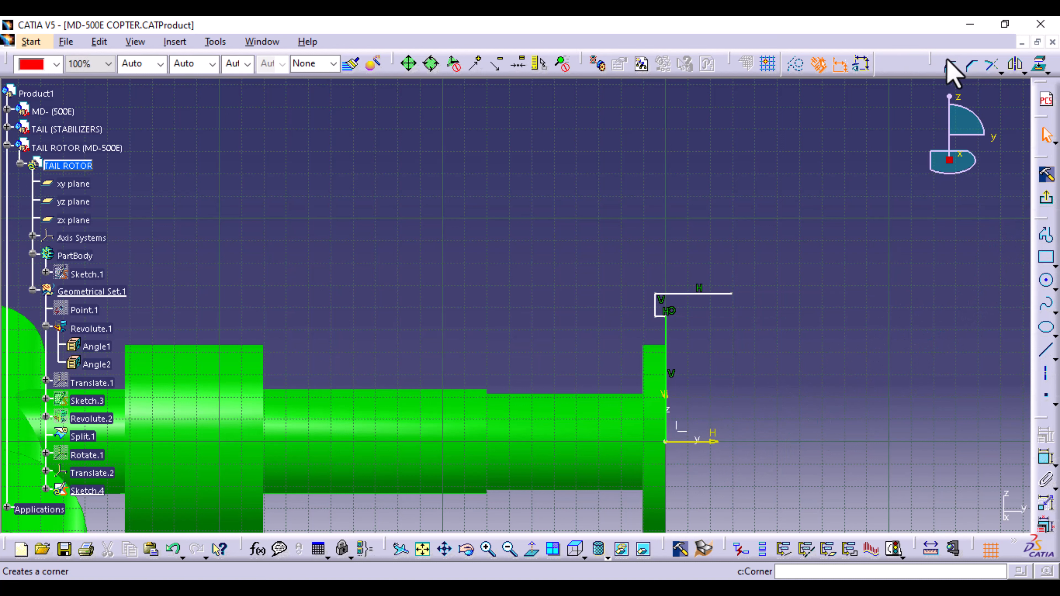
- Round the corner between the short horizontal line and the long vertical line, and set its radius to 5 mm
click(949, 65)
click(667, 317)
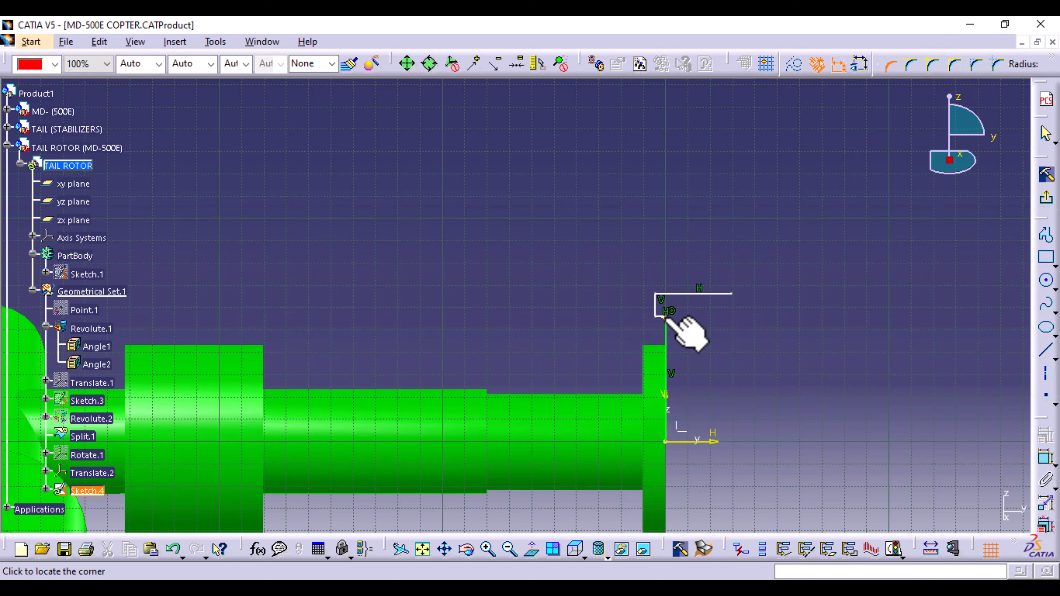
click(667, 317)
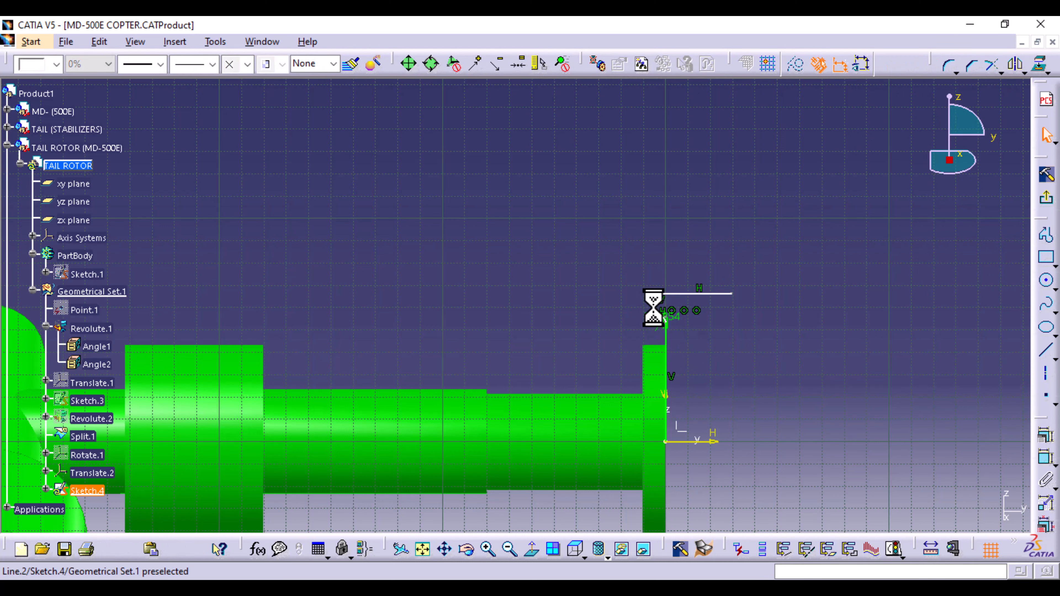
drag(653, 309, 648, 300)
middle_drag(717, 361, 709, 269)
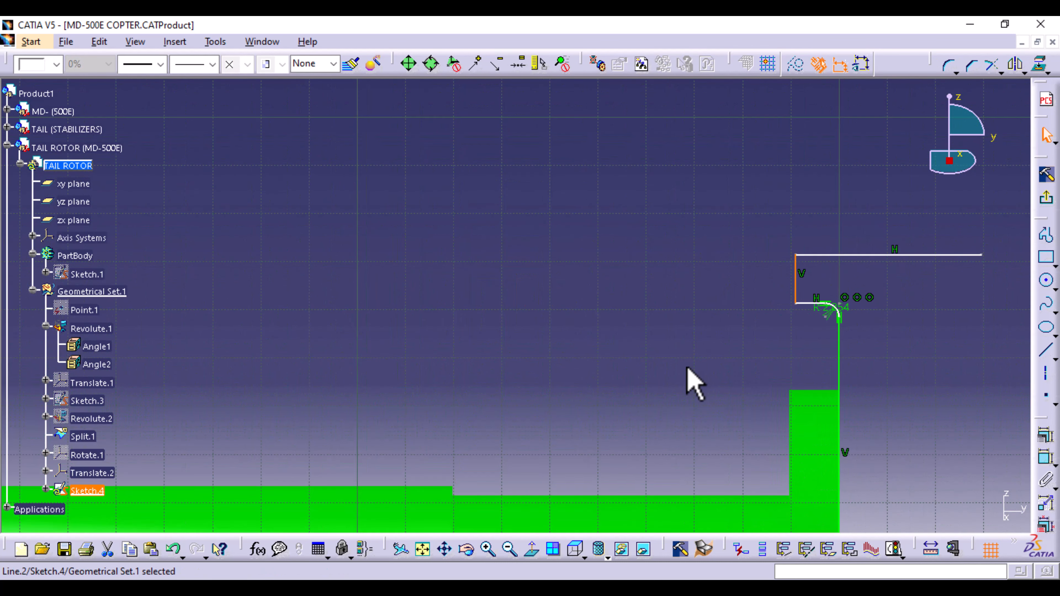
mouse_move(693, 382)
middle_down()
mouse_move(485, 299)
mouse_move(473, 306)
middle_up()
double_click(626, 250)
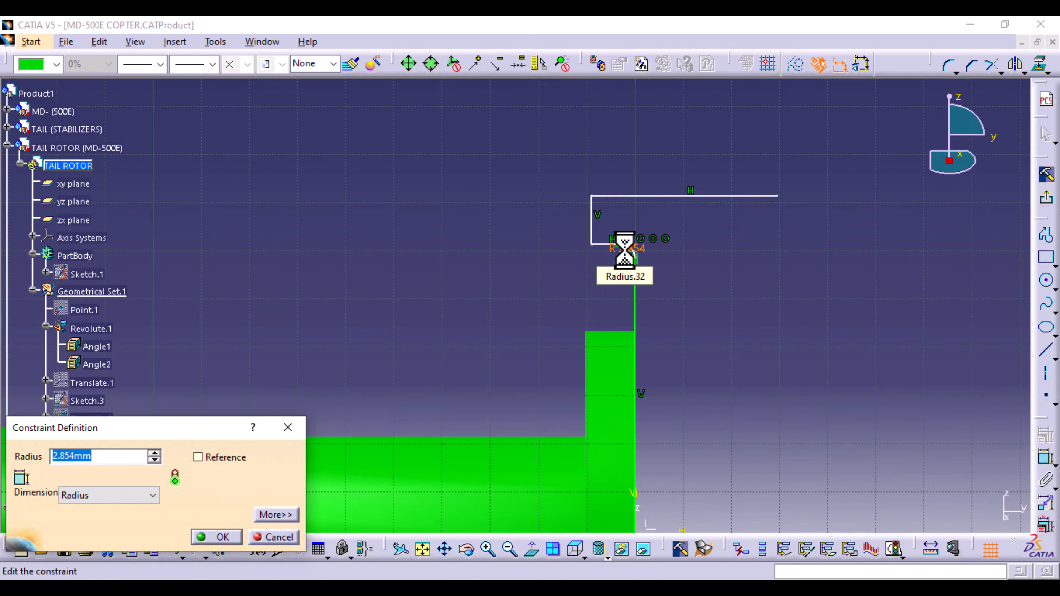
text(3)
click(221, 538)
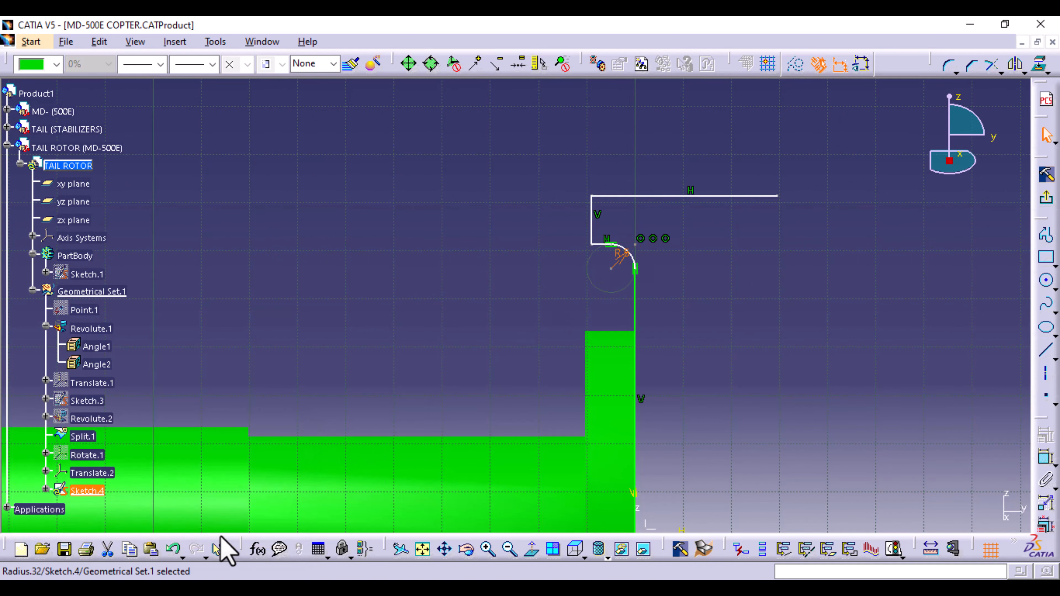
click(763, 379)
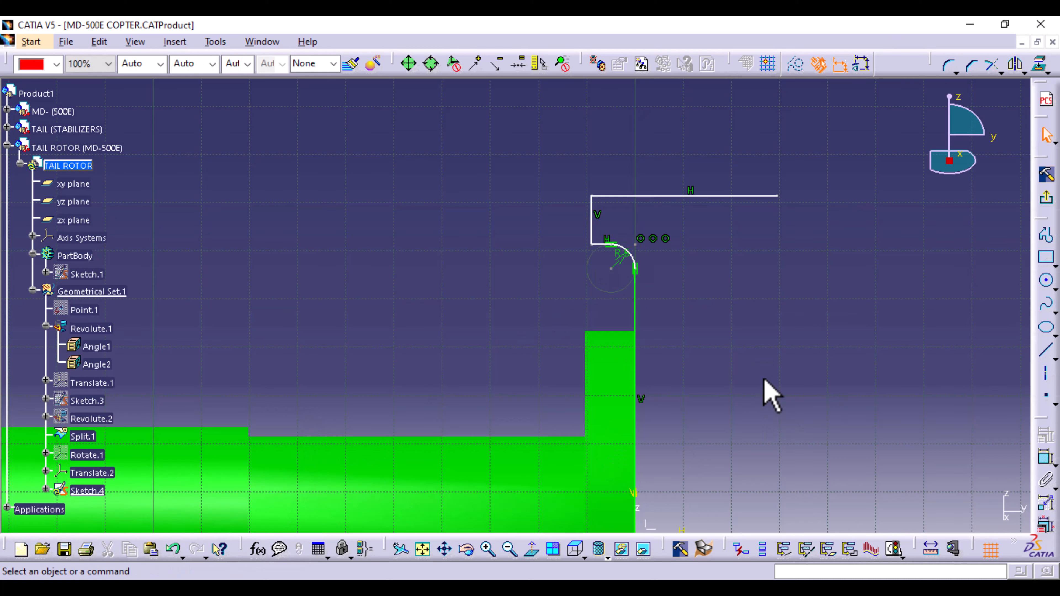
- Mirror the whole profile, including its rounded corner, about the sketch's horizontal axis
mouse_move(760, 375)
middle_down()
mouse_move(745, 330)
mouse_move(735, 426)
mouse_move(733, 355)
middle_up()
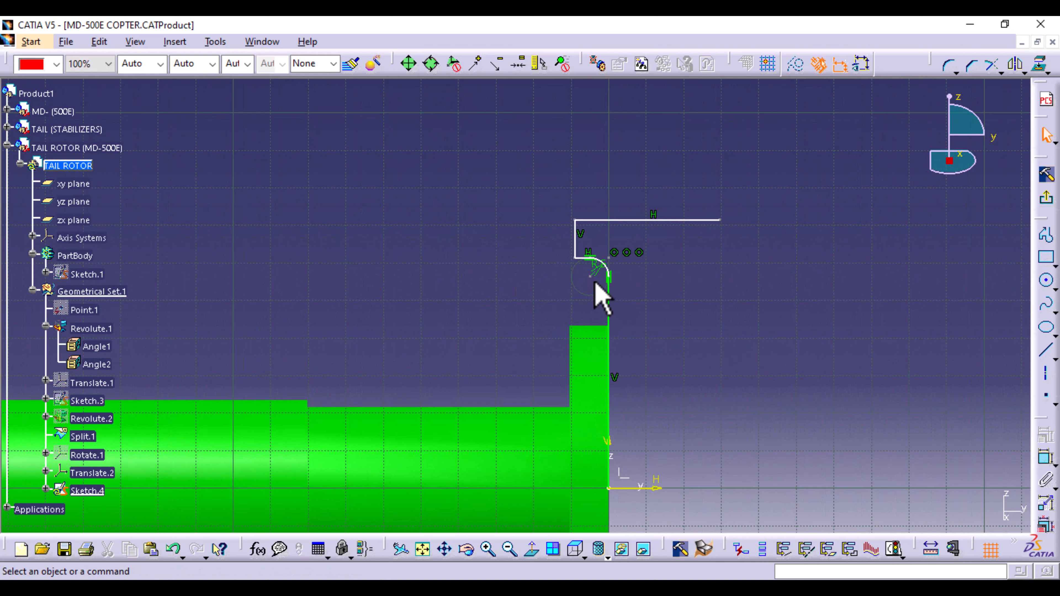
click(610, 305)
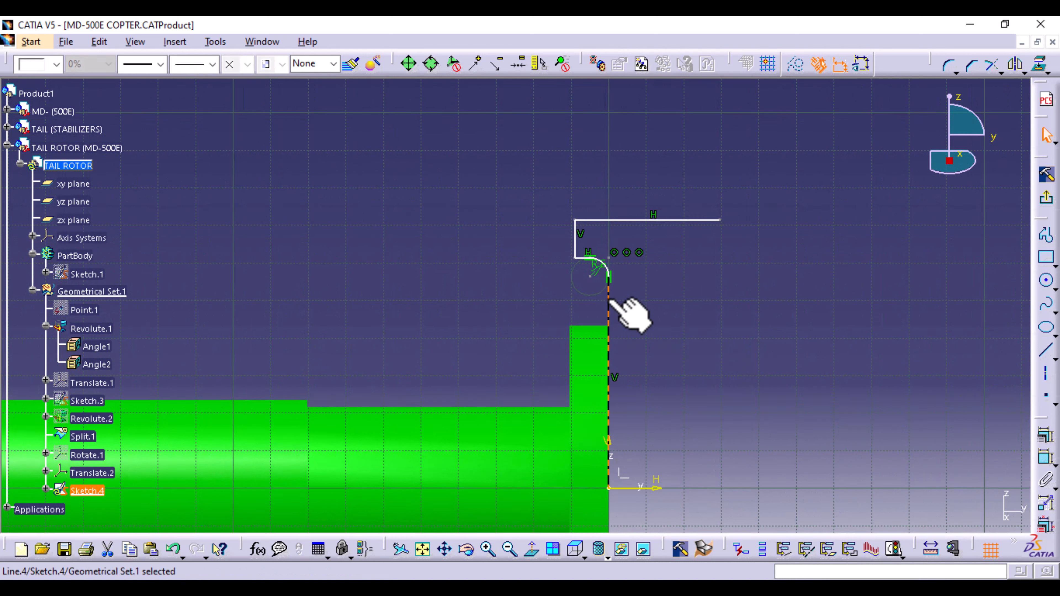
ctrl+click(603, 264)
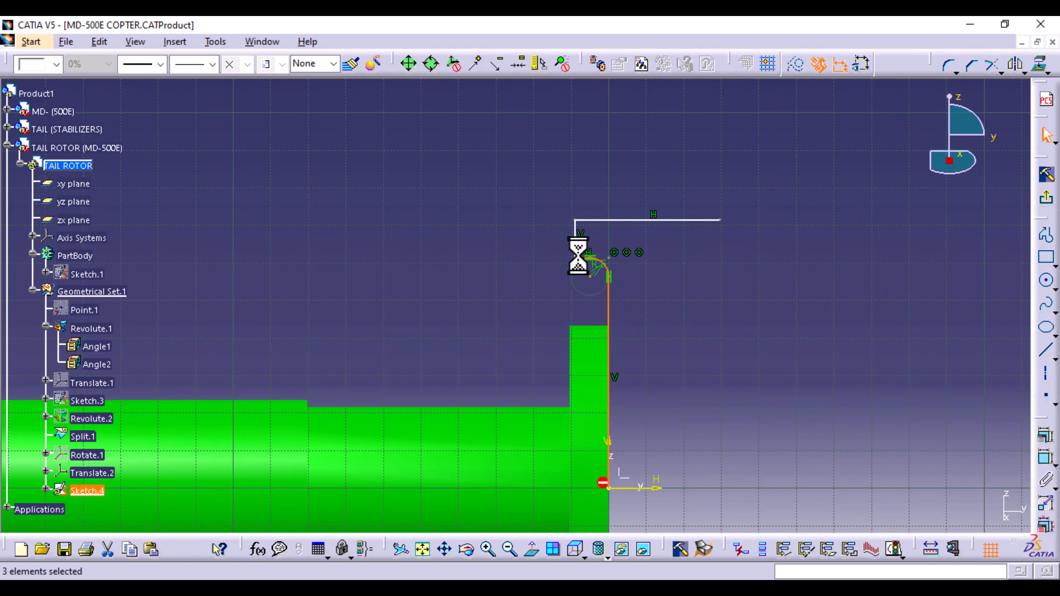
ctrl+click(624, 220)
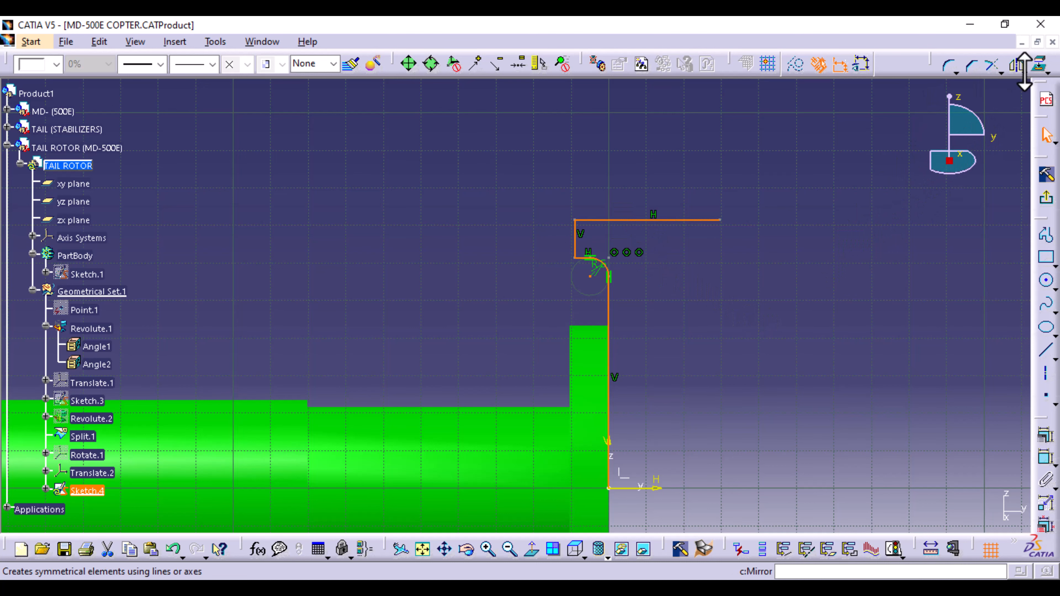
click(1017, 64)
click(653, 488)
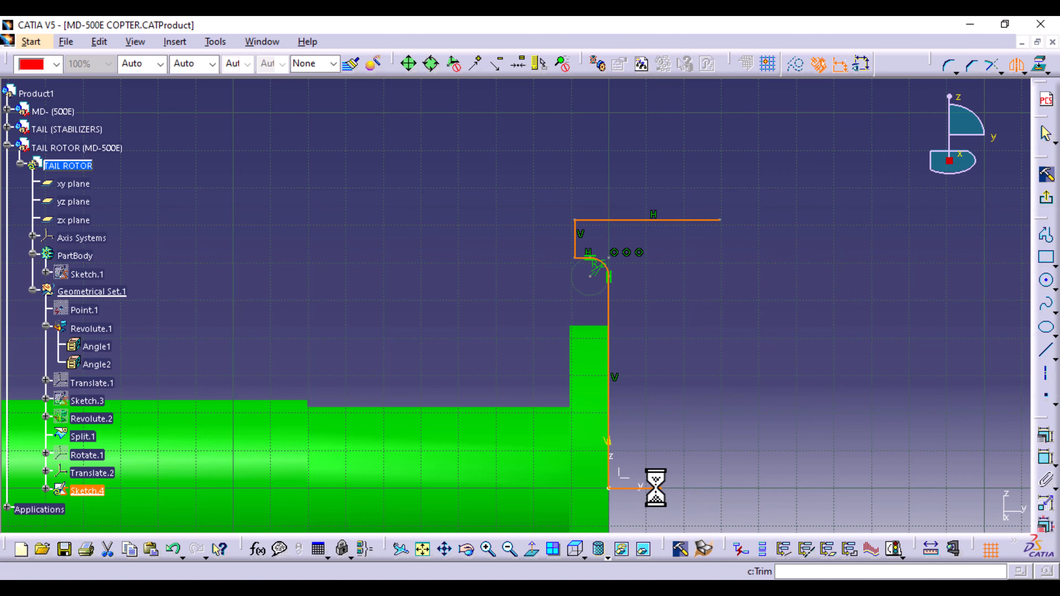
- Draw a vertical axis line about 13 mm outboard of the end disc's face, crossing both outer horizontal lines
middle_drag(688, 480, 710, 485)
middle_drag(899, 445, 889, 361)
click(1046, 373)
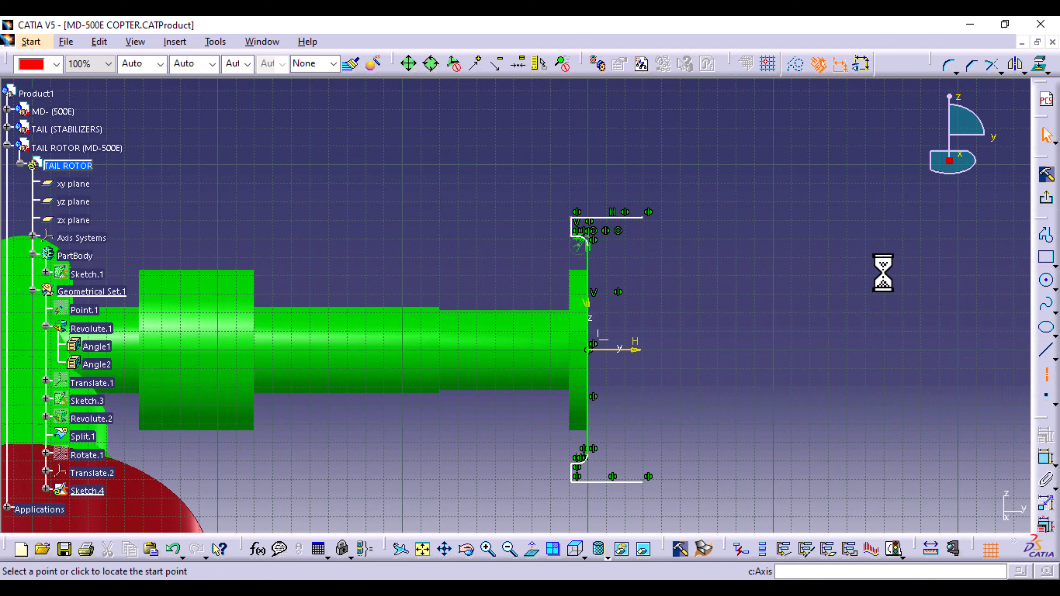
click(612, 149)
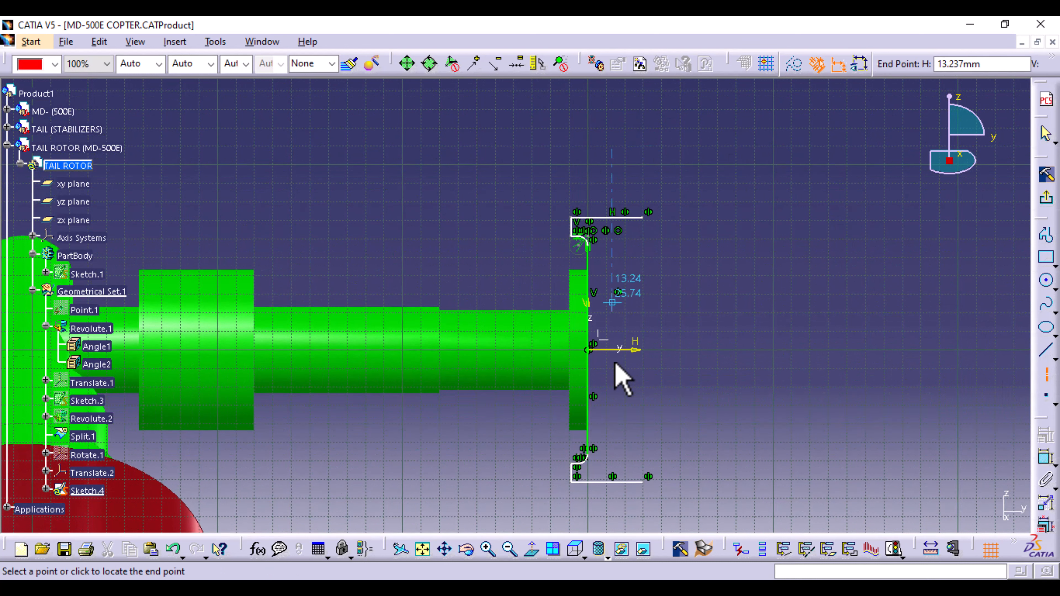
click(611, 506)
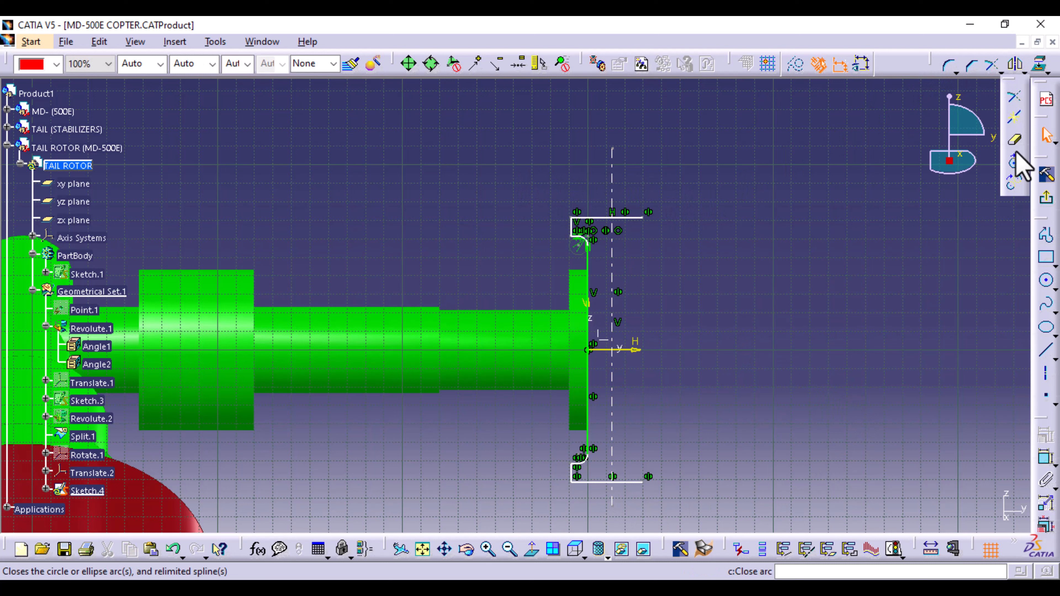
- Quick-trim the two outer horizontal lines where they extend past the vertical axis
click(1018, 156)
click(638, 218)
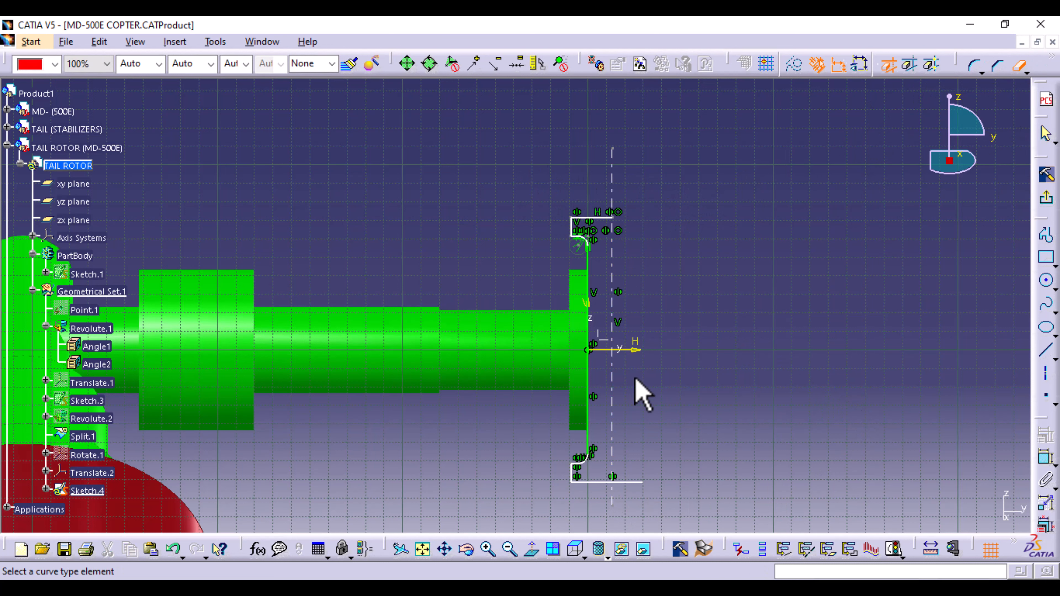
click(636, 483)
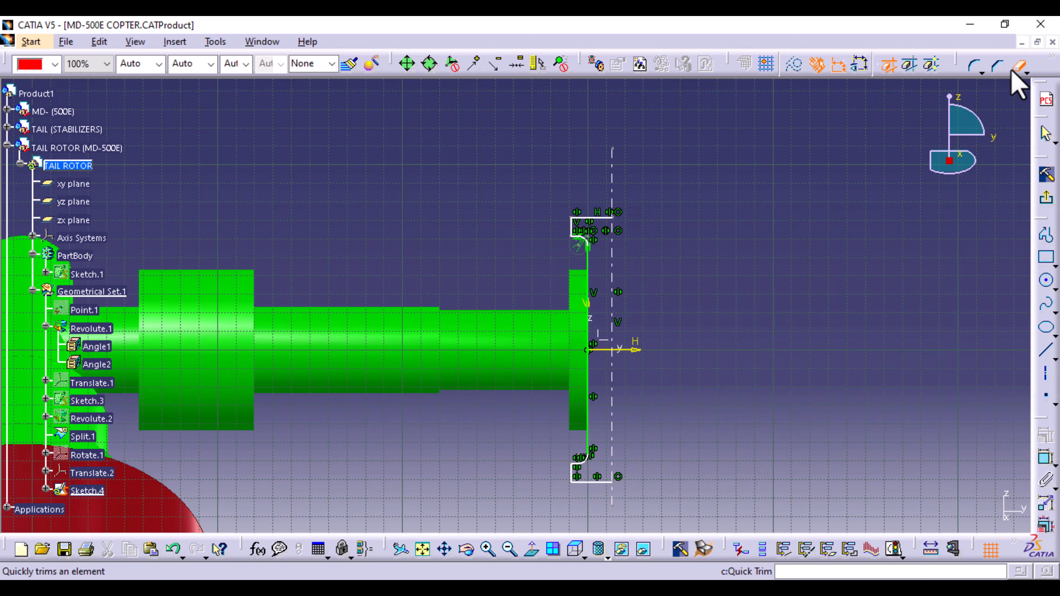
click(1022, 65)
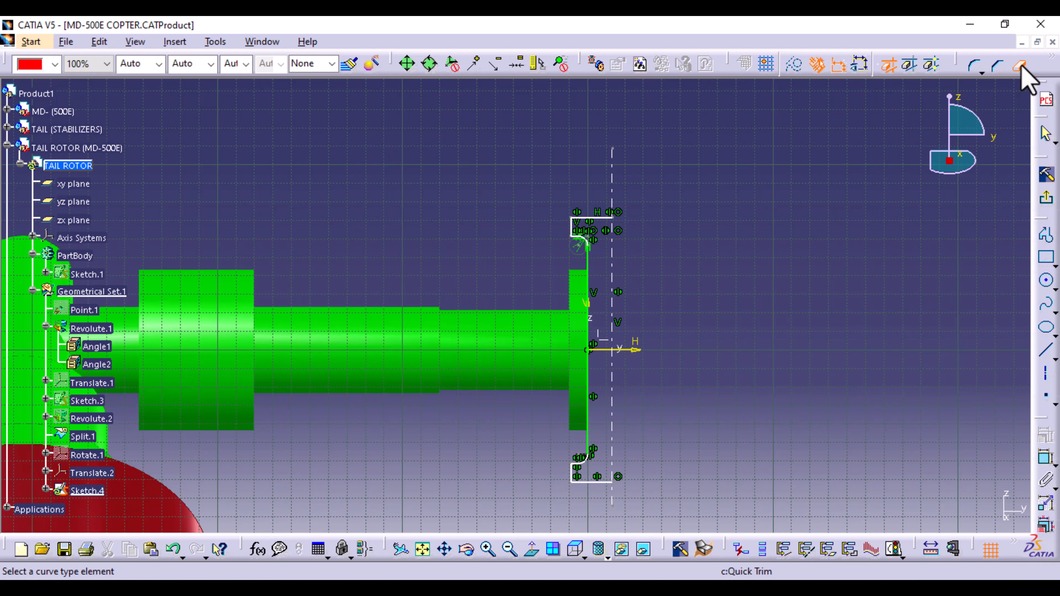
- Leave the sketch and revolve it as a surface through 360 degrees about its sketch axis
click(1047, 200)
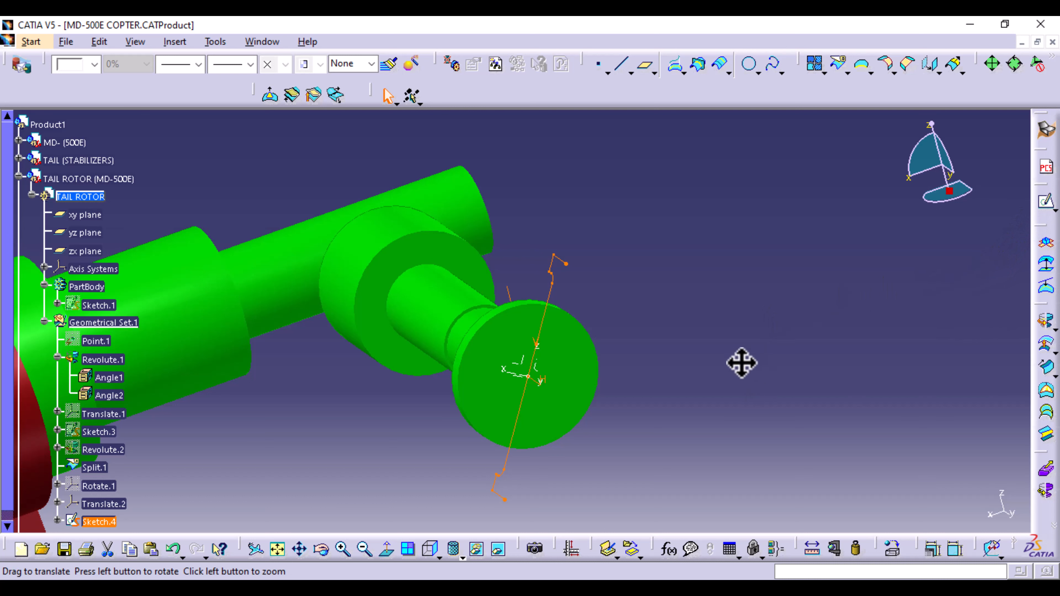
middle_drag(740, 360, 752, 278)
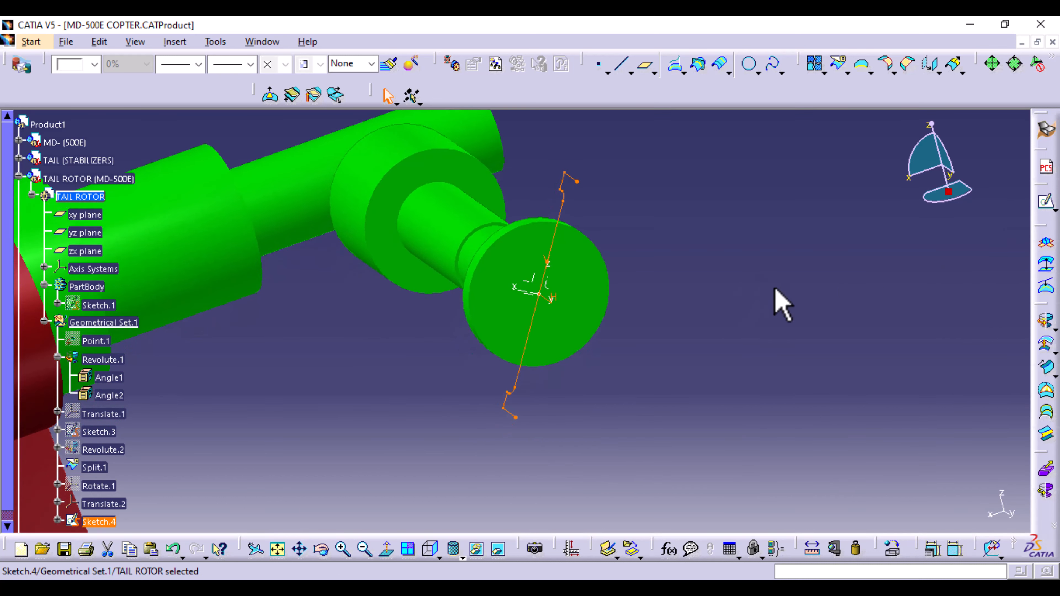
click(1047, 322)
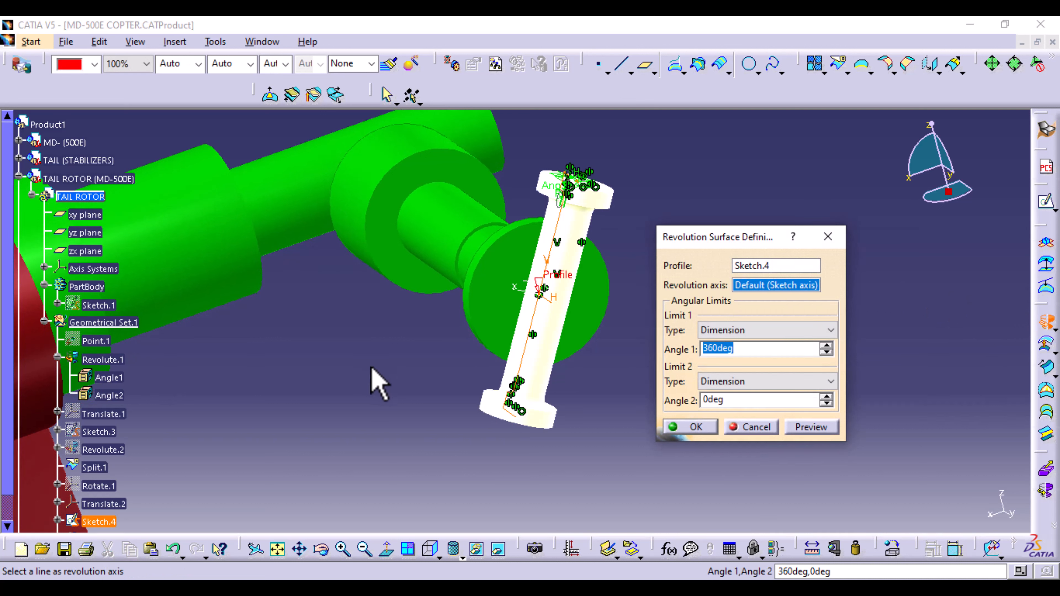
click(704, 428)
- Colour the newly revolved surface with the brownish red from the standard palette
scroll(127, 485, down, 5)
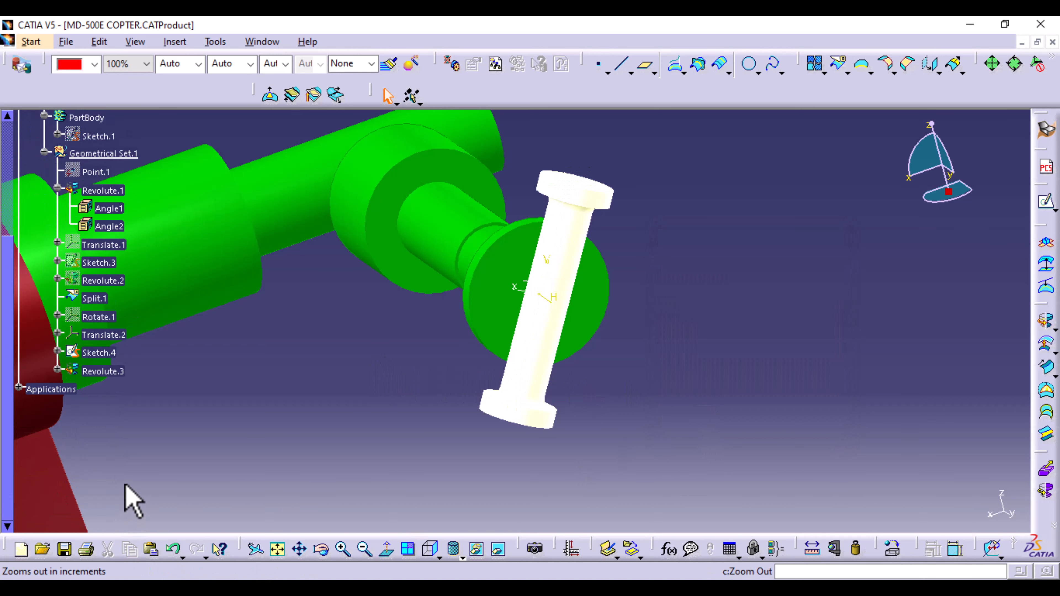
right_click(106, 371)
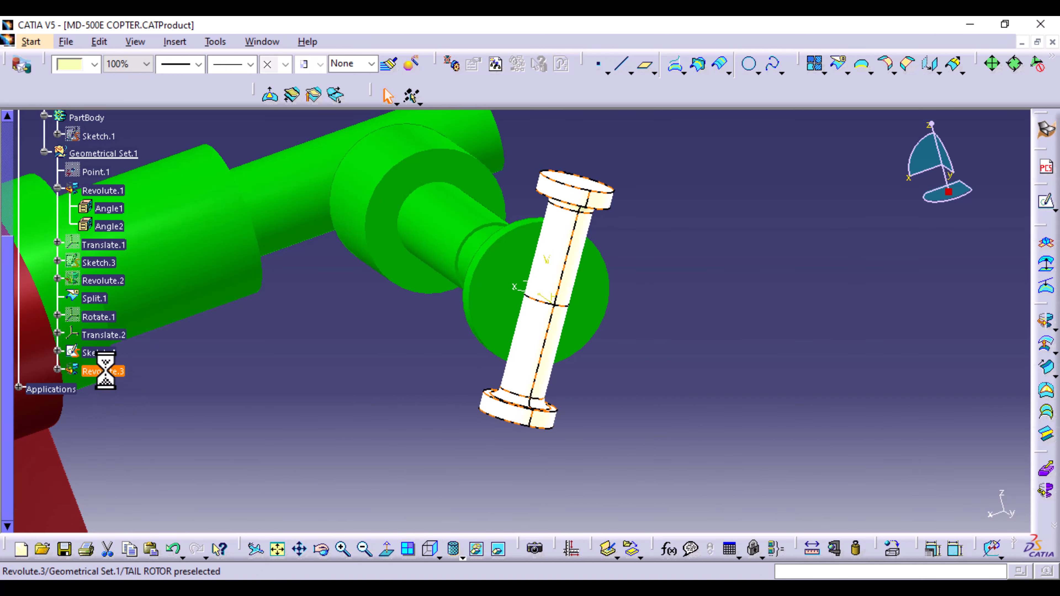
click(94, 64)
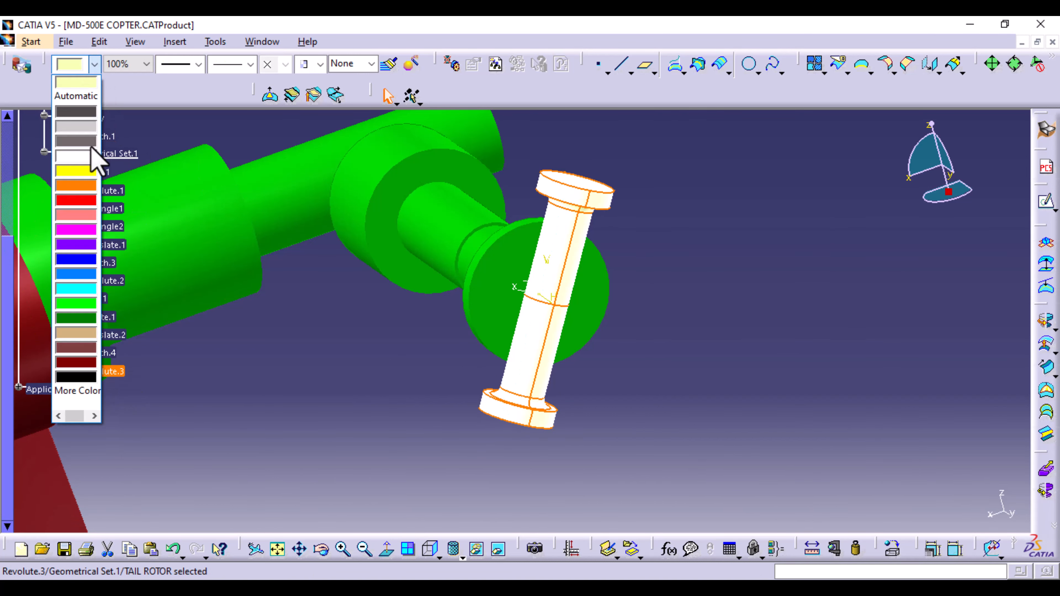
click(80, 348)
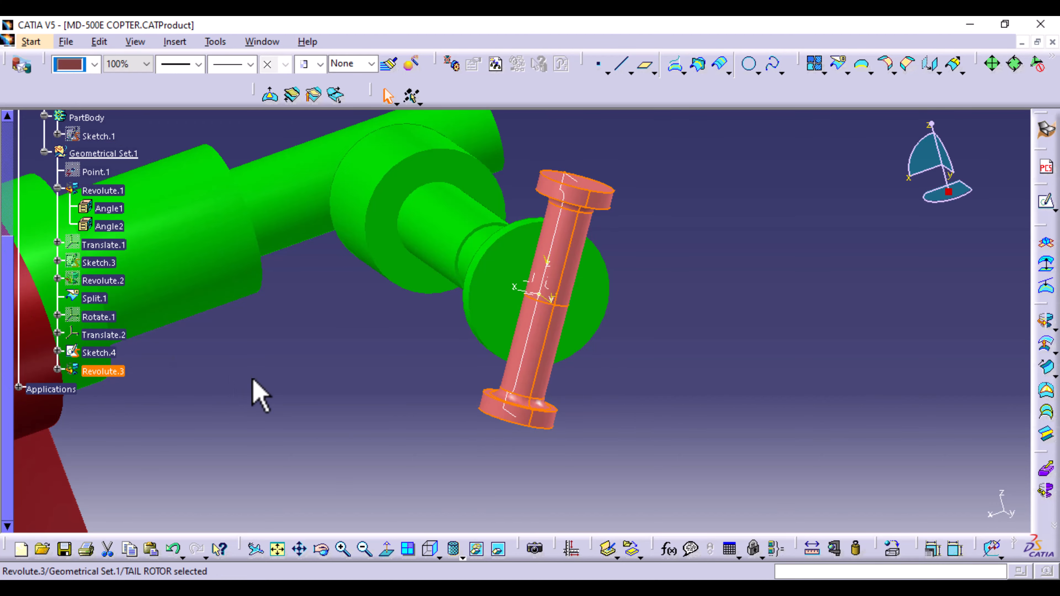
click(239, 390)
- Compare the revolved spool with the tail rotor hub photo in the browser's spec sheet PDF, and return to CATIA
middle_drag(751, 338, 686, 362)
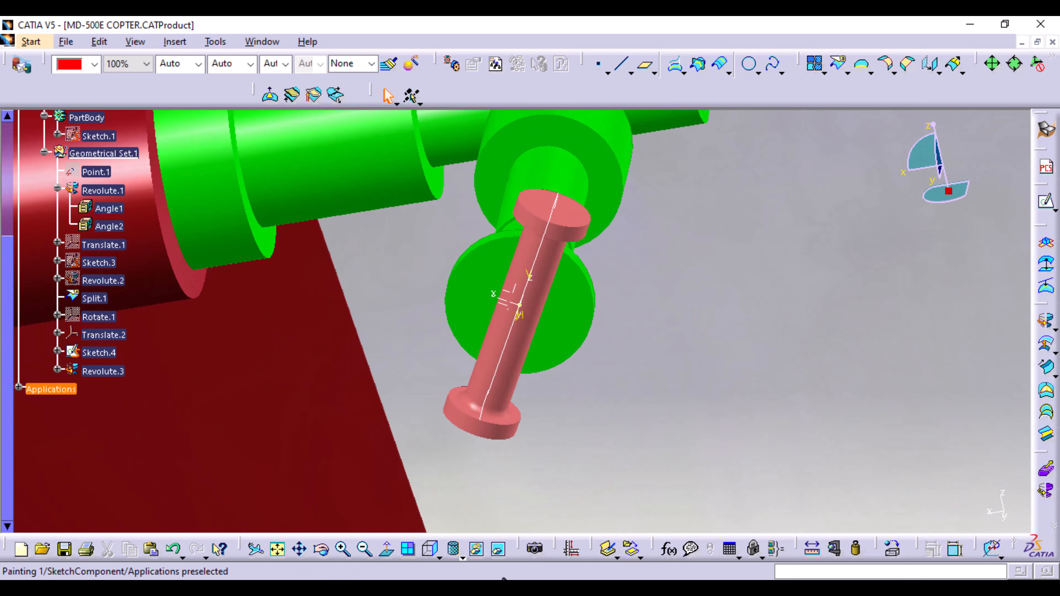
click(428, 551)
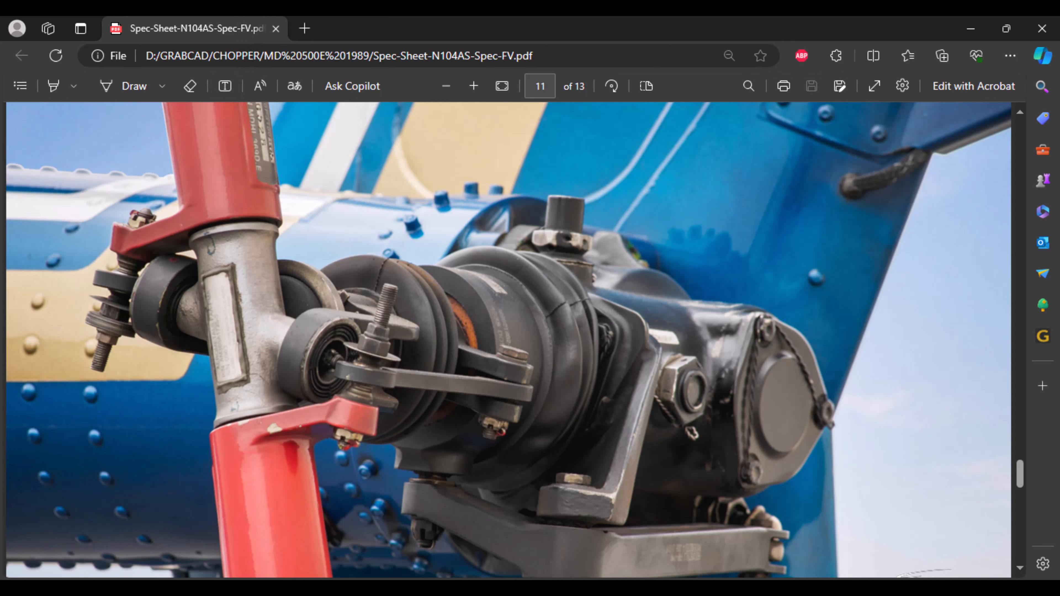
click(670, 588)
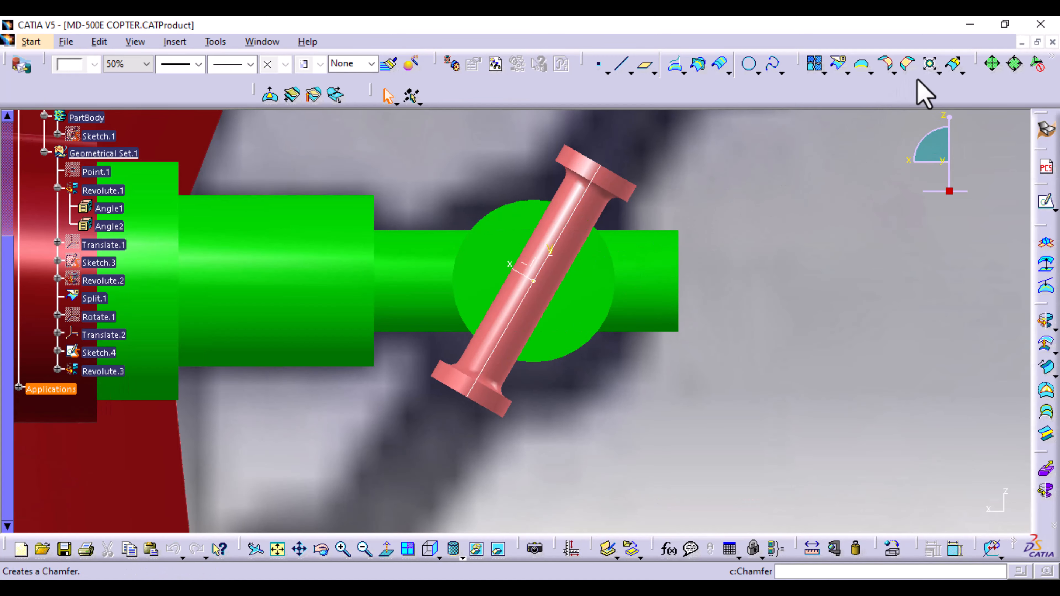
- Set up a rotation of the Translate.2 axis system about Sketch.4's horizontal direction and preview it at 45 degrees
click(939, 72)
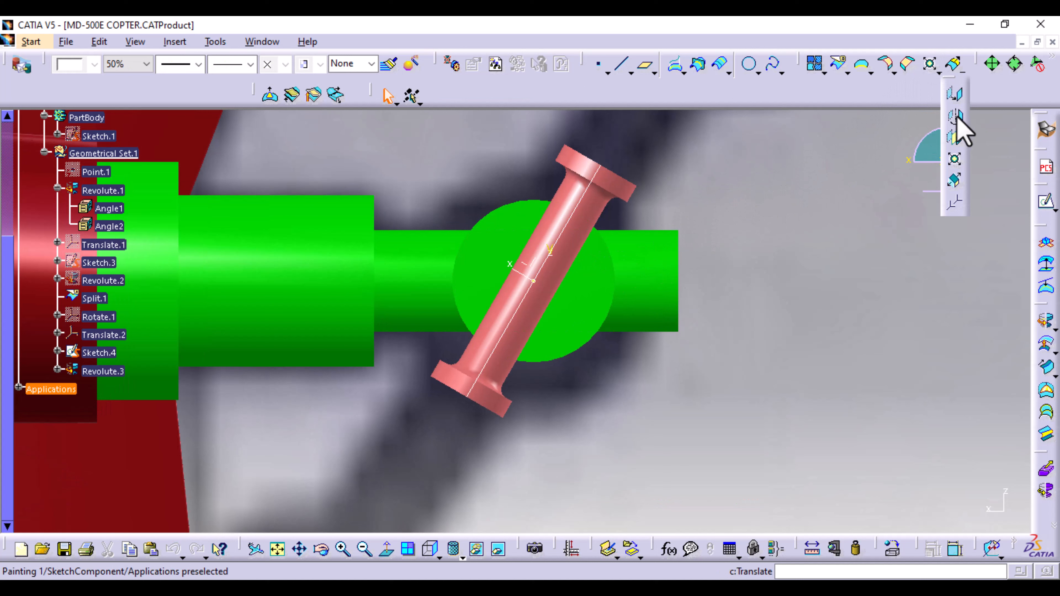
click(955, 135)
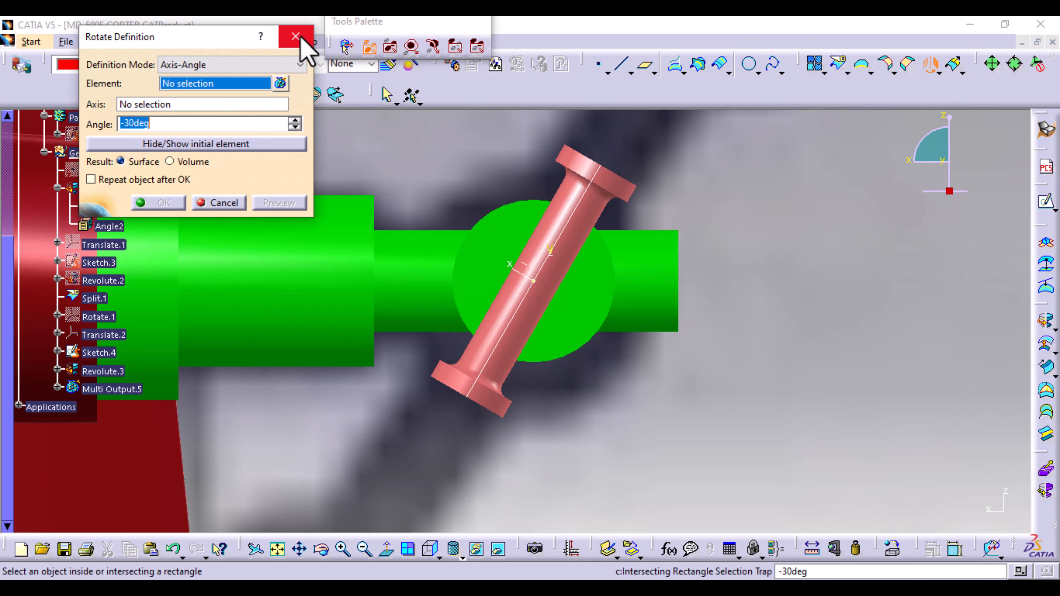
click(527, 263)
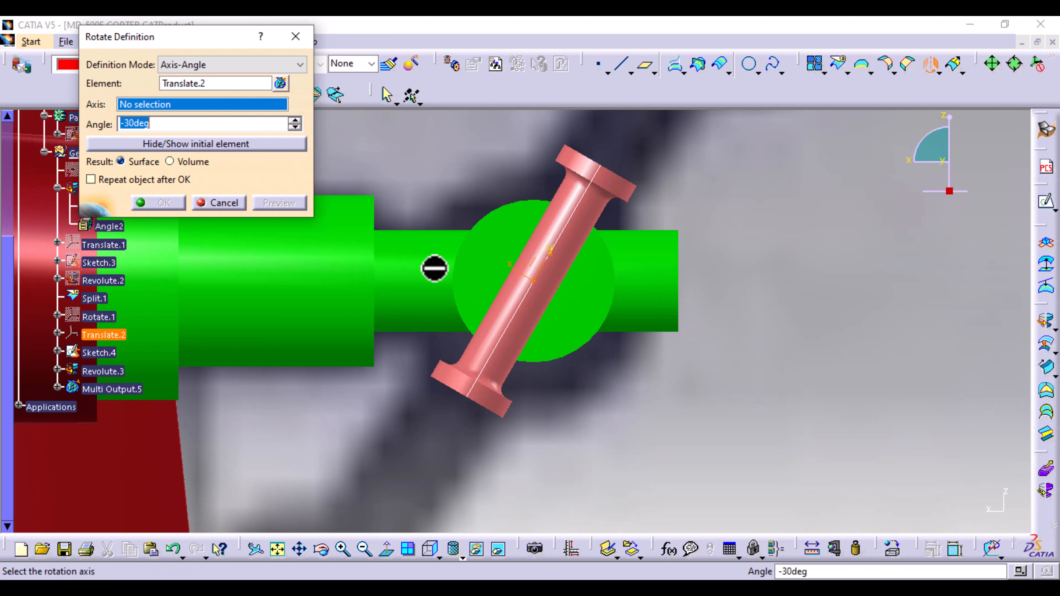
middle_drag(476, 272, 539, 363)
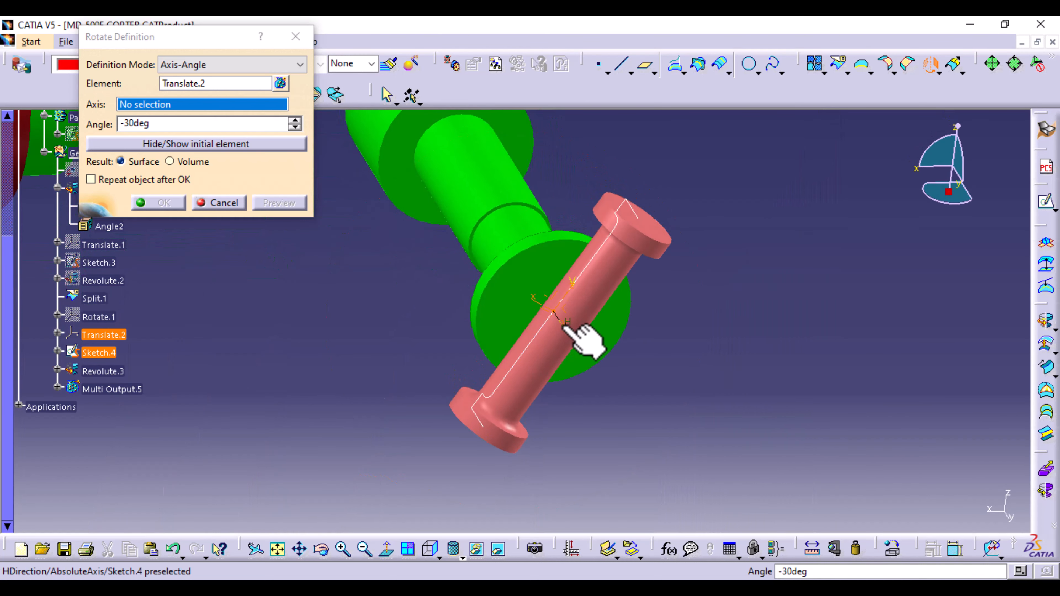
click(574, 341)
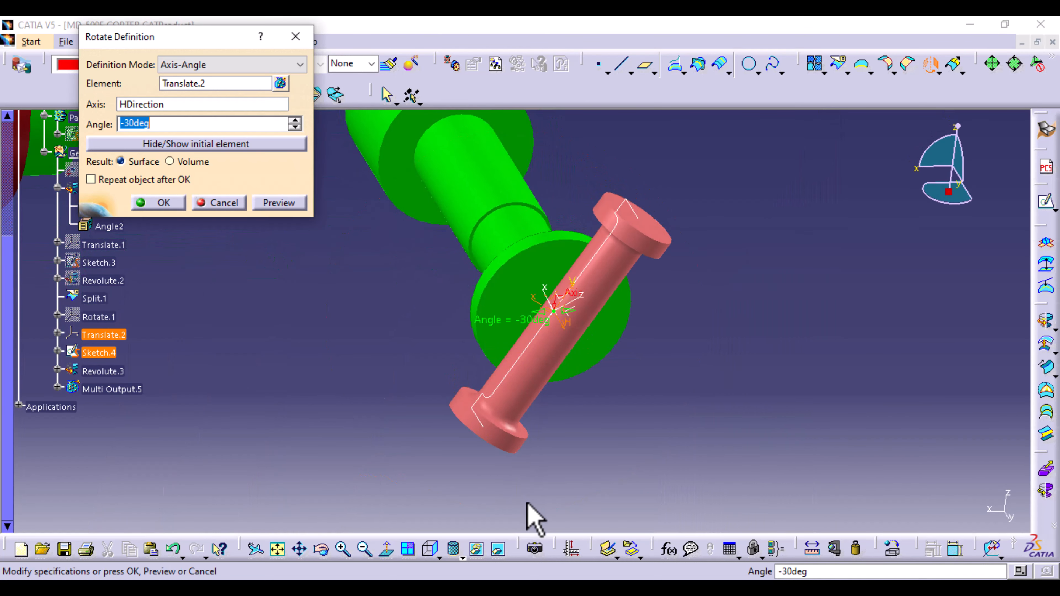
click(430, 549)
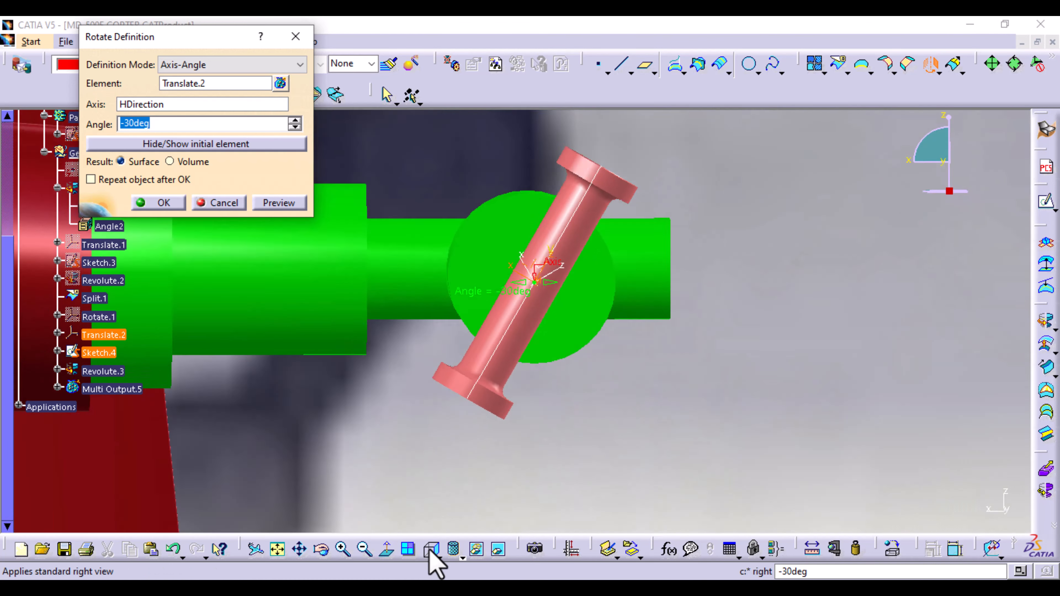
click(130, 123)
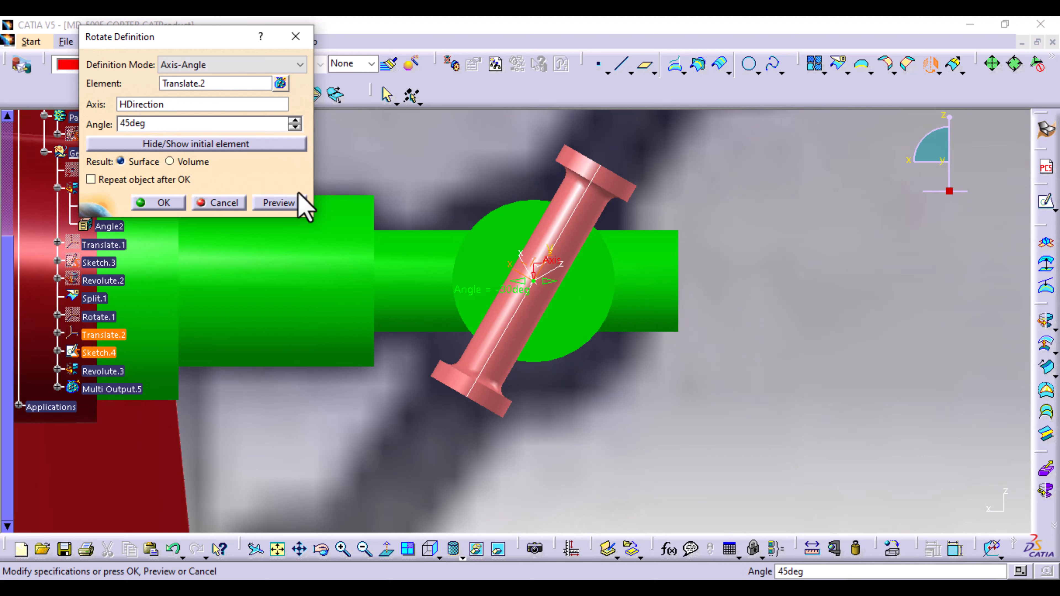
click(291, 203)
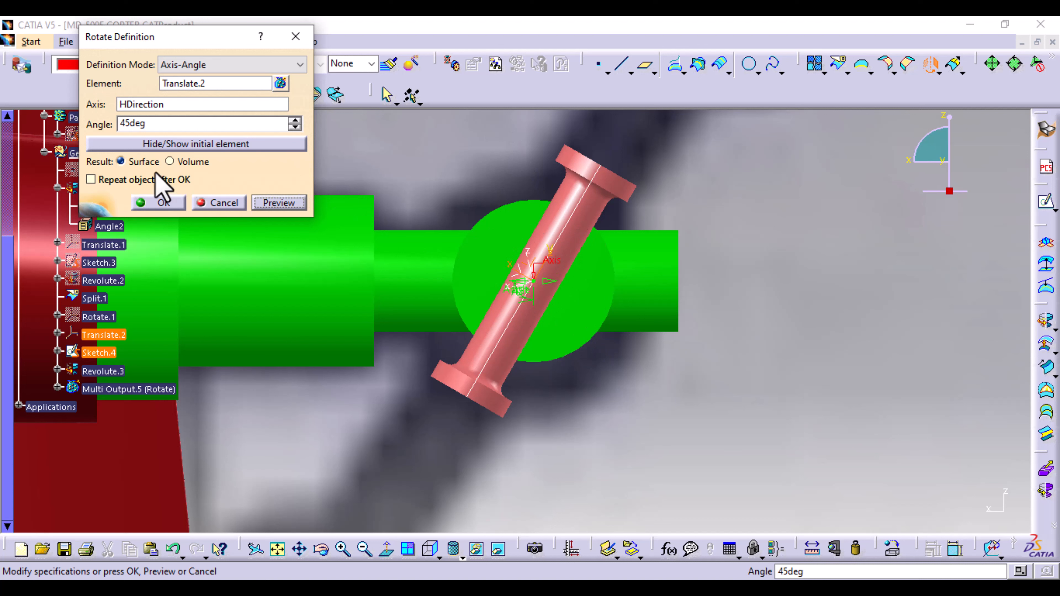
- Change the axis system's rotation angle to 50 degrees, preview it and create the rotated copy
click(123, 124)
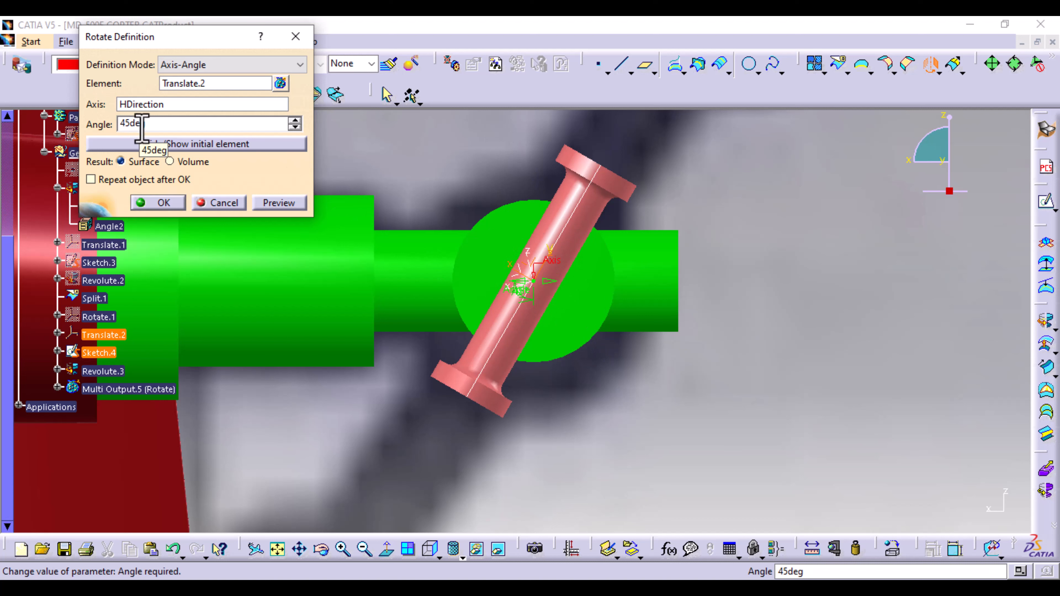
text(0)
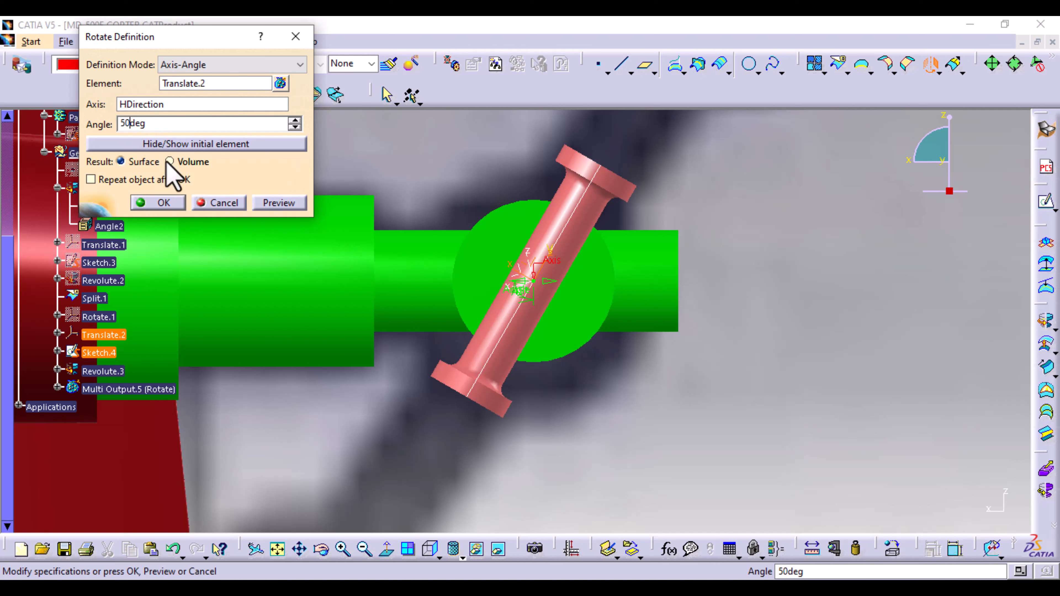
click(279, 203)
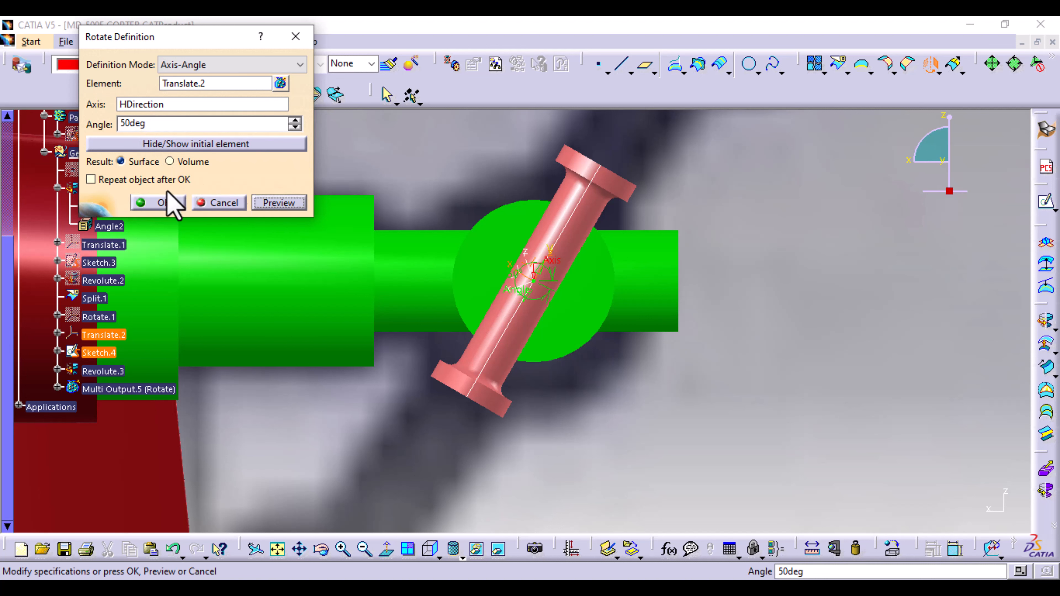
click(167, 203)
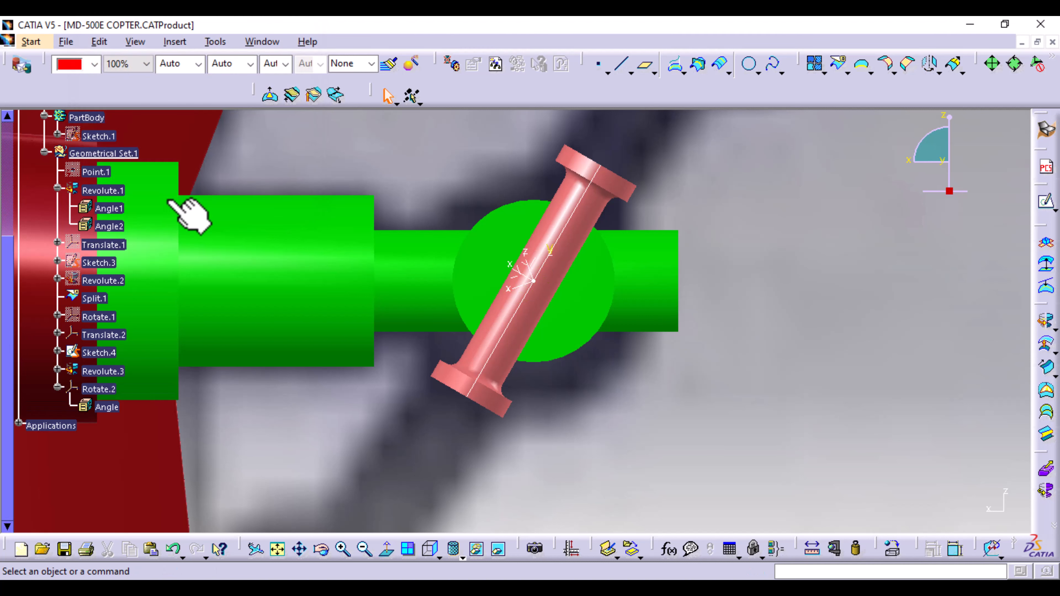
- Edit the Rotate.2 feature to hide its initial axis system, Translate.2
double_click(104, 389)
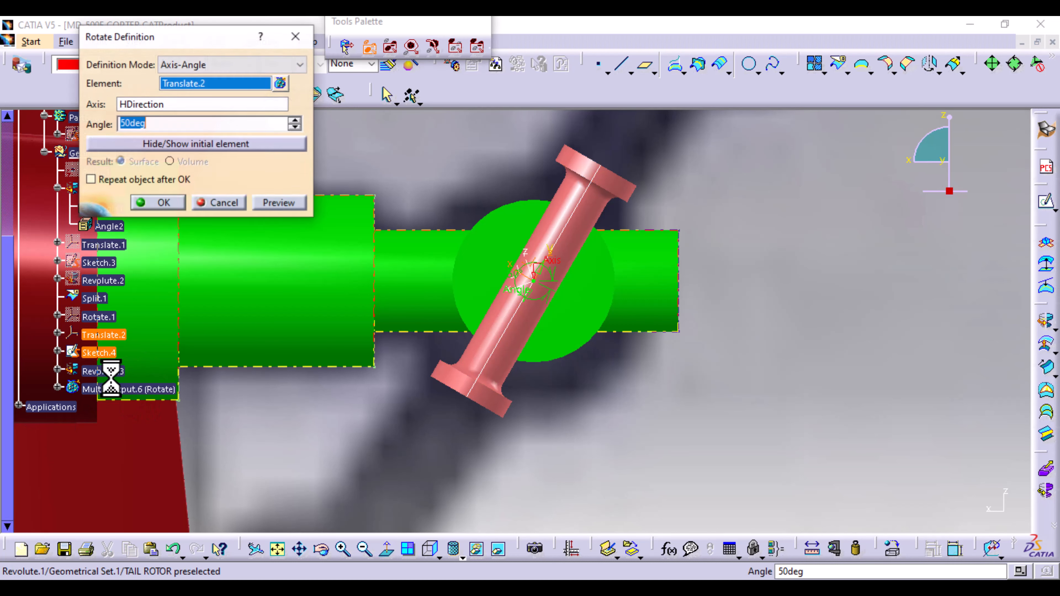
click(193, 145)
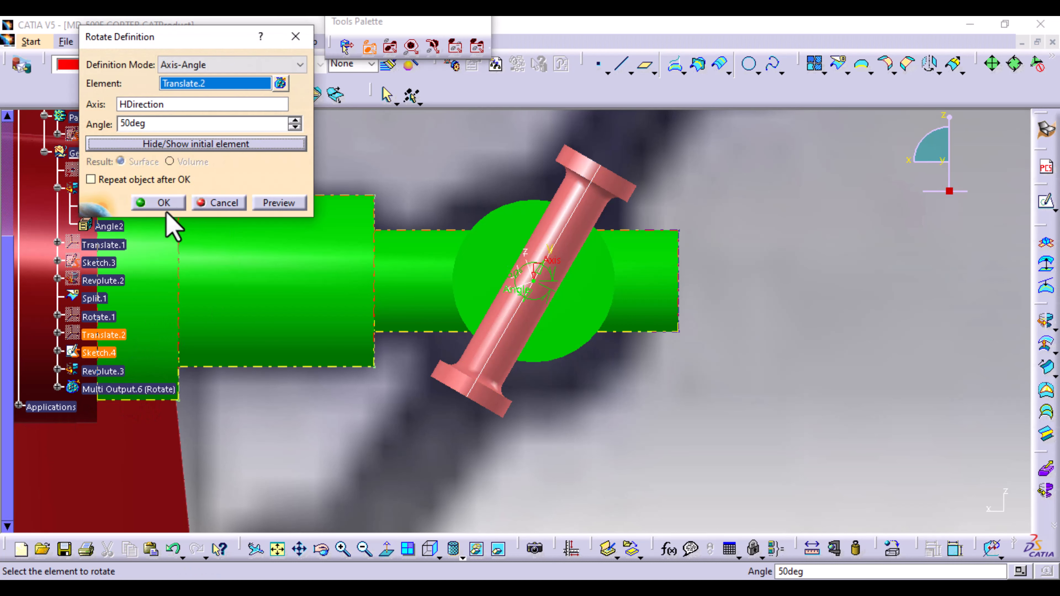
click(169, 204)
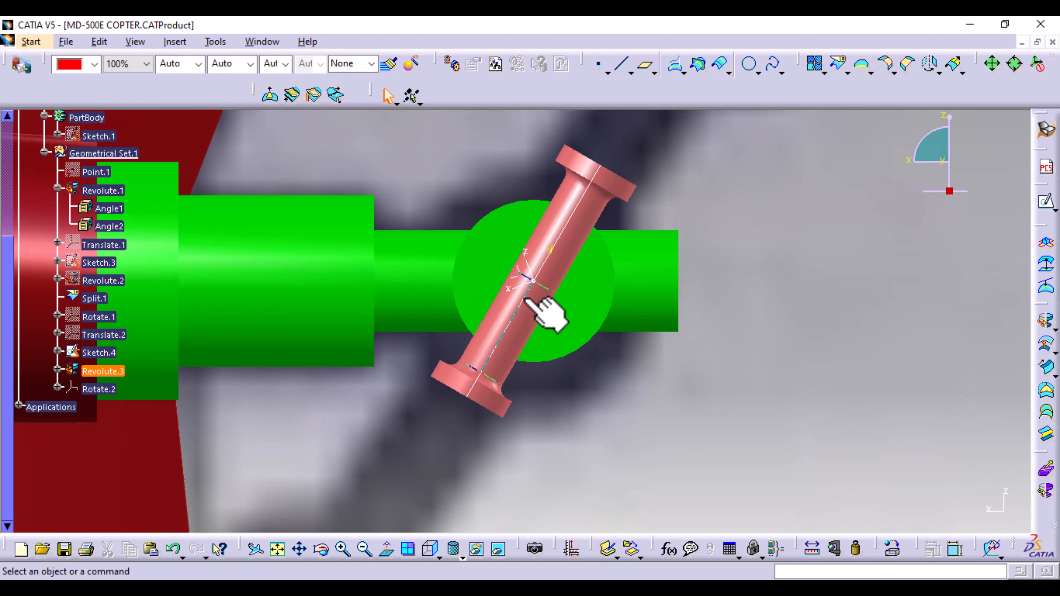
- Start a new sketch on the YZ plane of the rotated axis system at the spool's centre
middle_drag(409, 318, 516, 394)
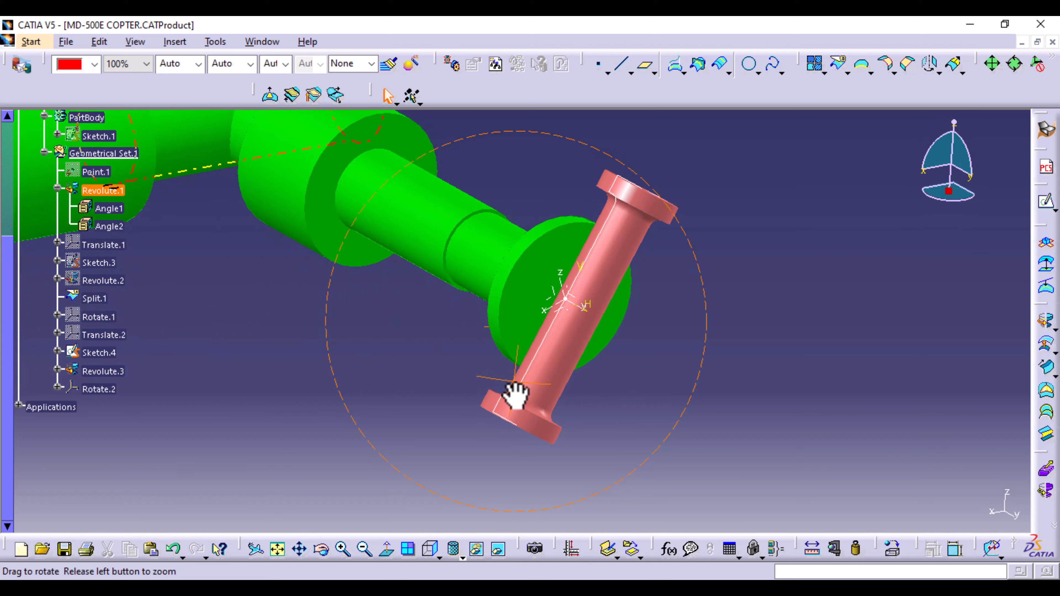
click(592, 303)
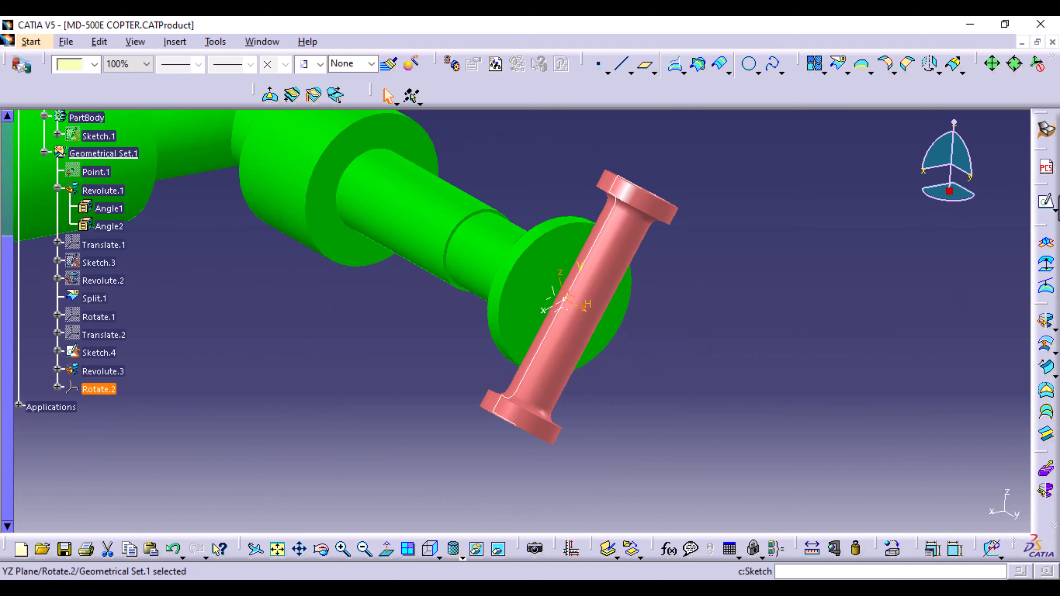
click(1045, 206)
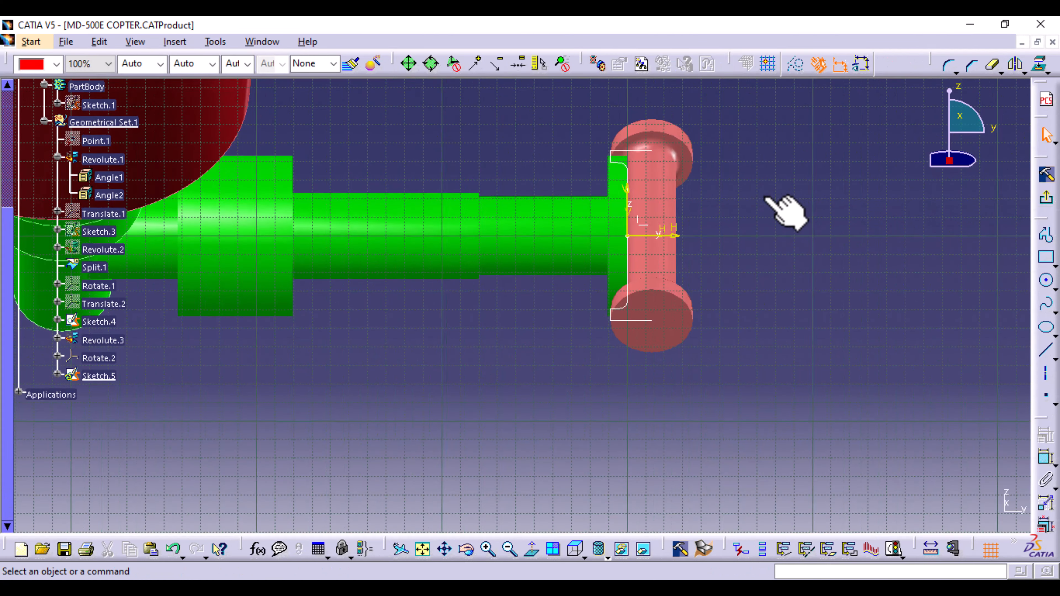
middle_drag(784, 211, 696, 303)
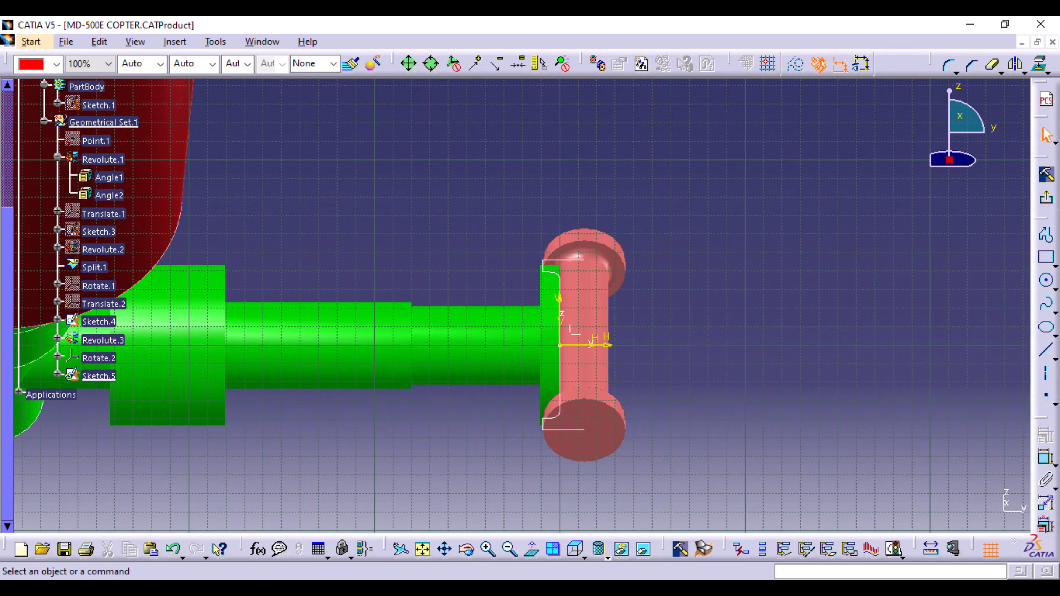
- Examine the tail rotor hub photo on page 11 of the Spec-Sheet-N104AS-Spec-FV PDF in Edge and return to CATIA
mouse_move(703, 588)
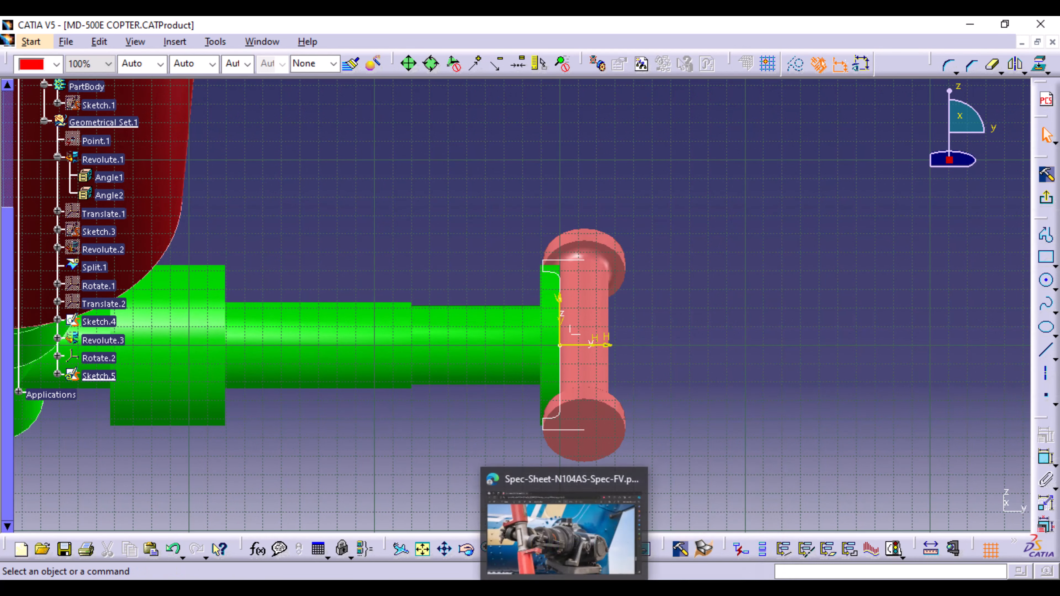
click(564, 588)
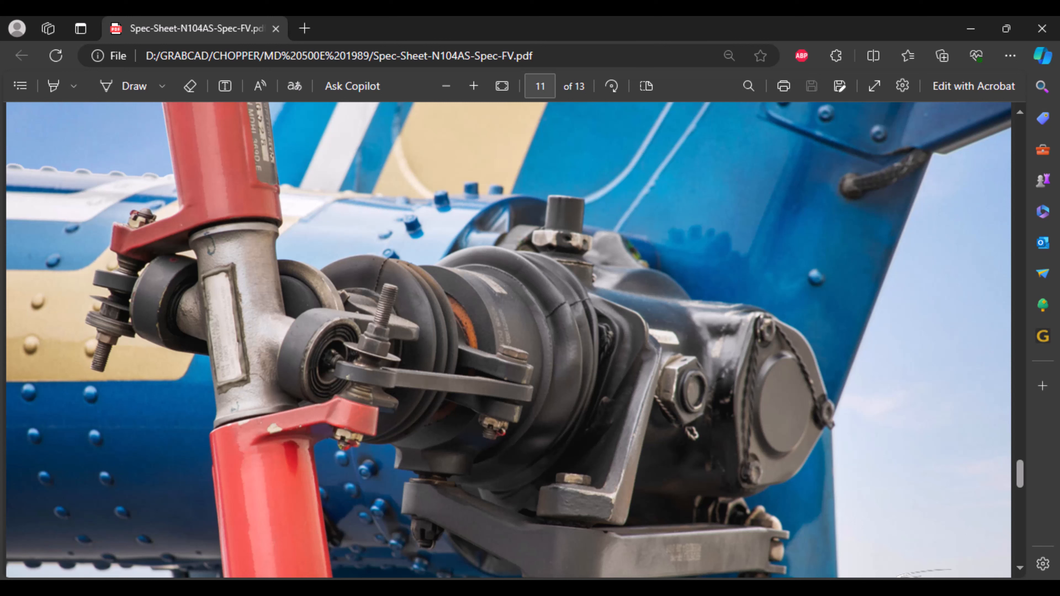
key(alt+Tab)
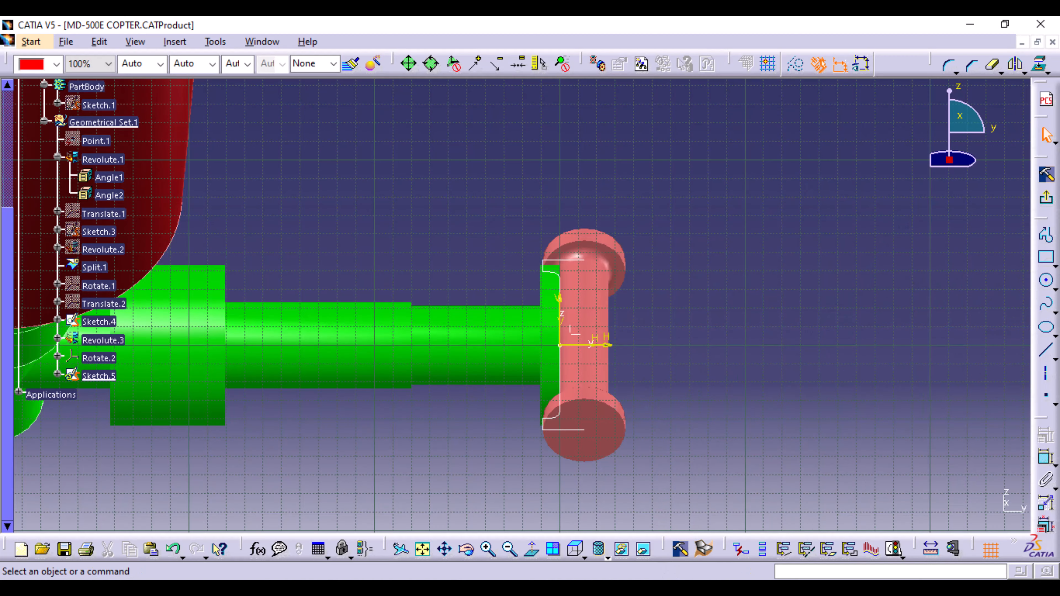
key(alt+Tab)
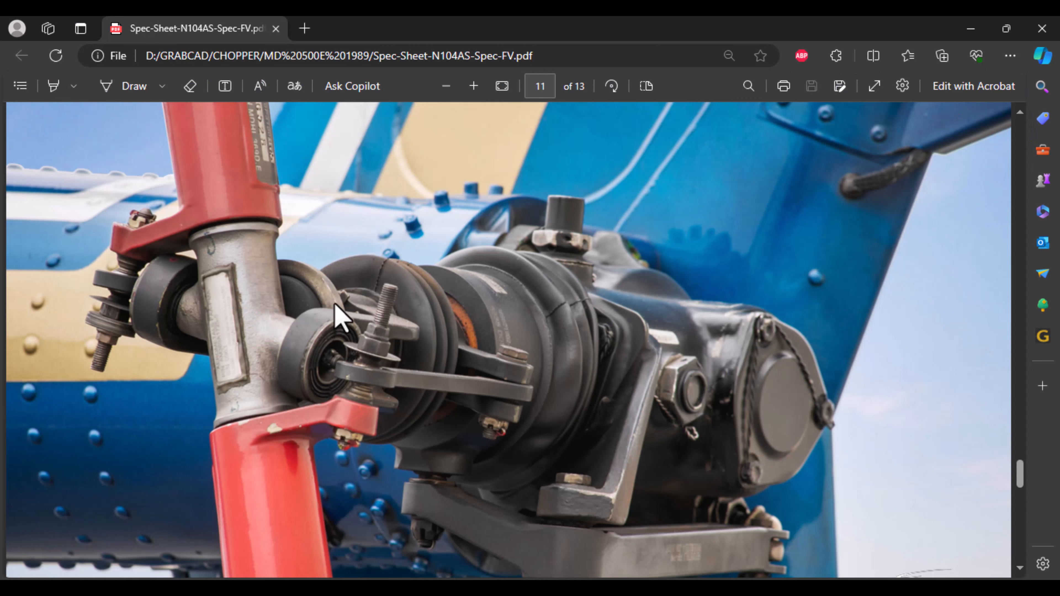
key(alt+Tab)
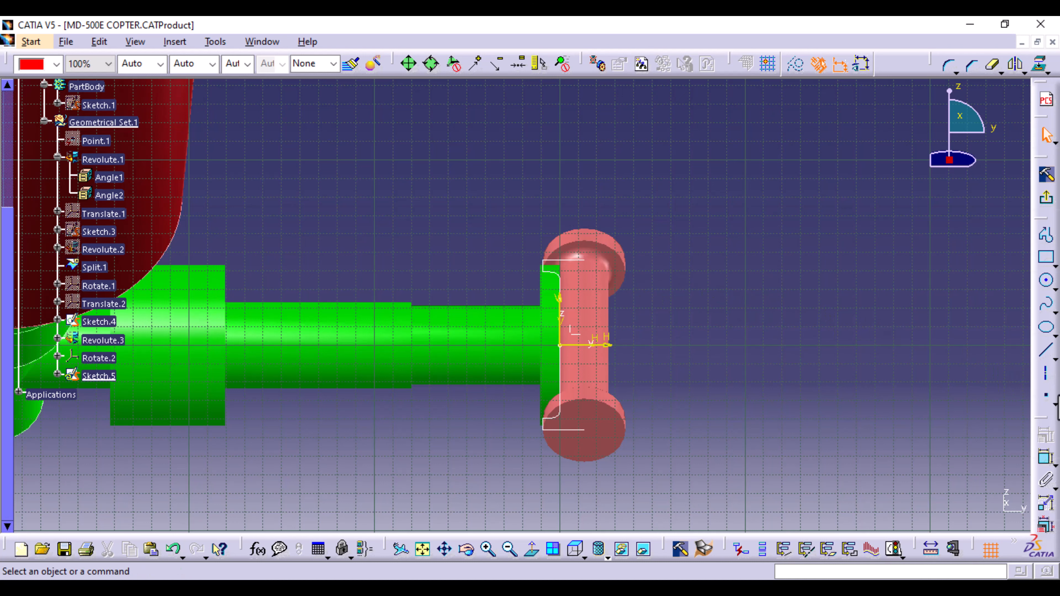
- Sketch an open stepped profile from the horizontal axis up along the flange face, ending in a horizontal line about 47 mm above the axis
click(1046, 235)
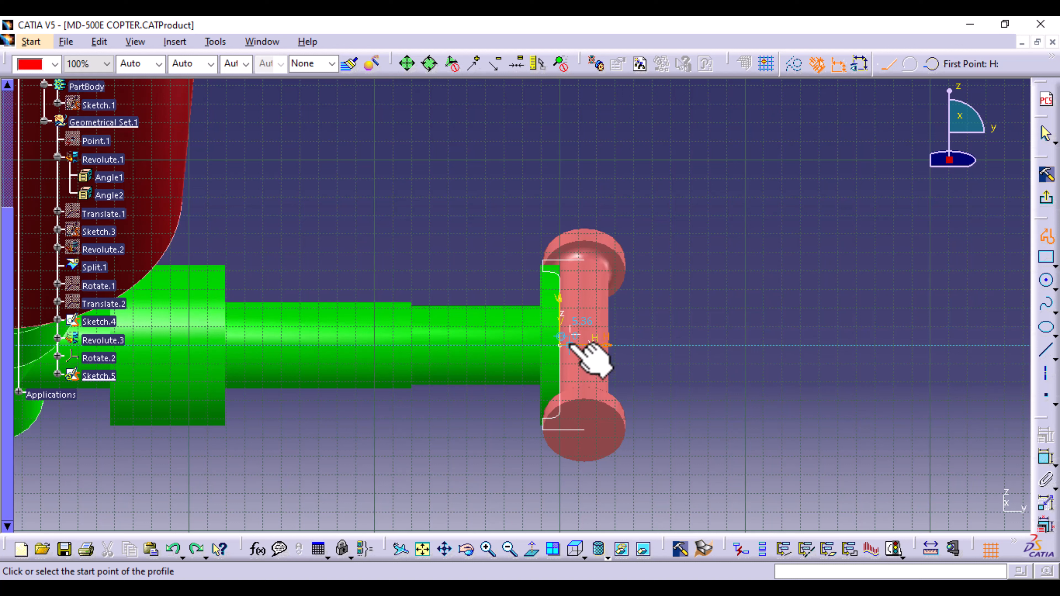
click(573, 342)
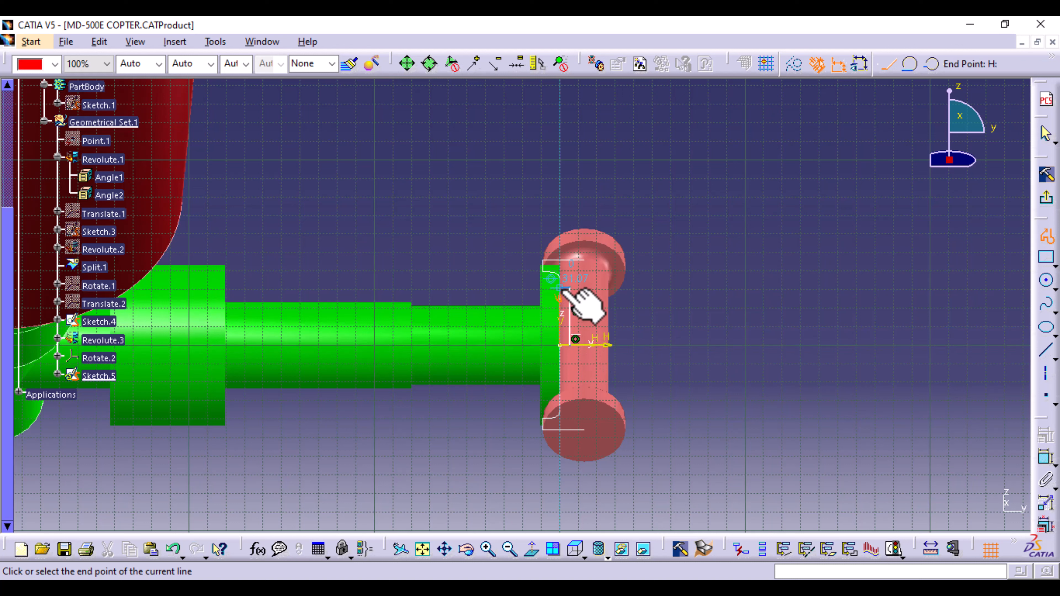
click(566, 289)
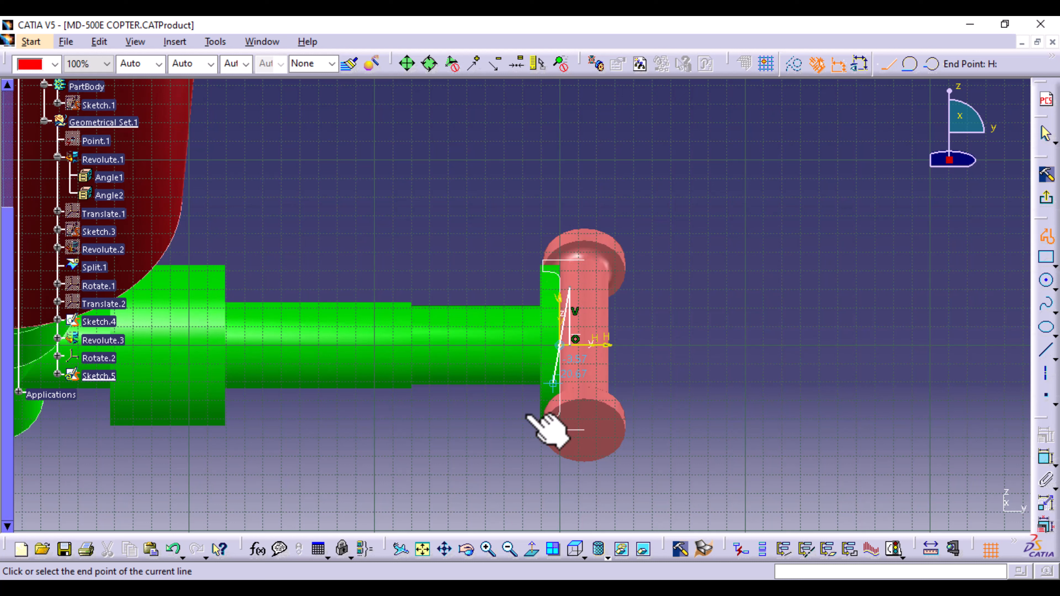
click(173, 549)
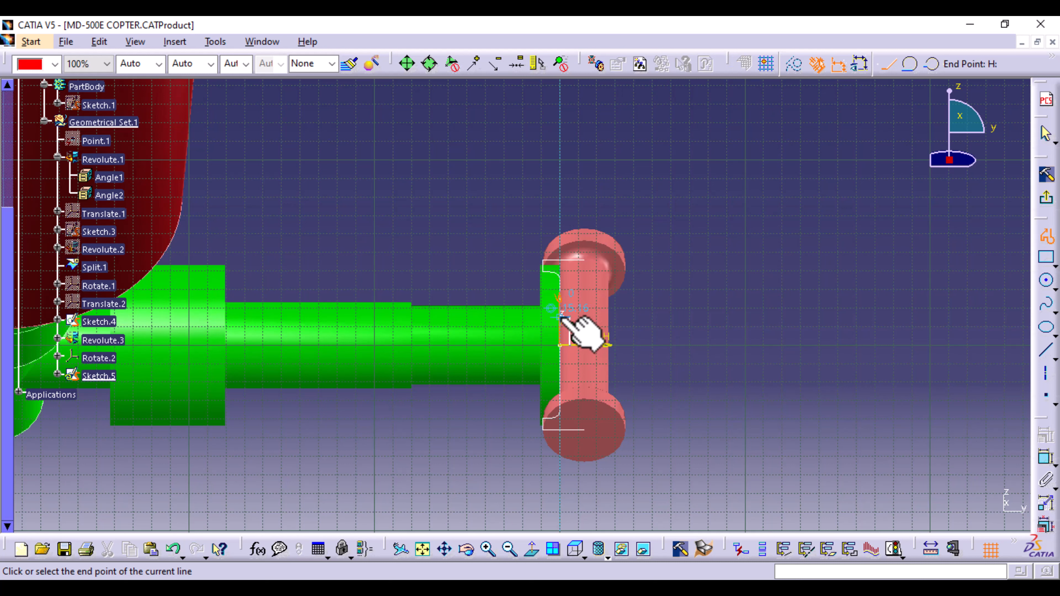
click(561, 318)
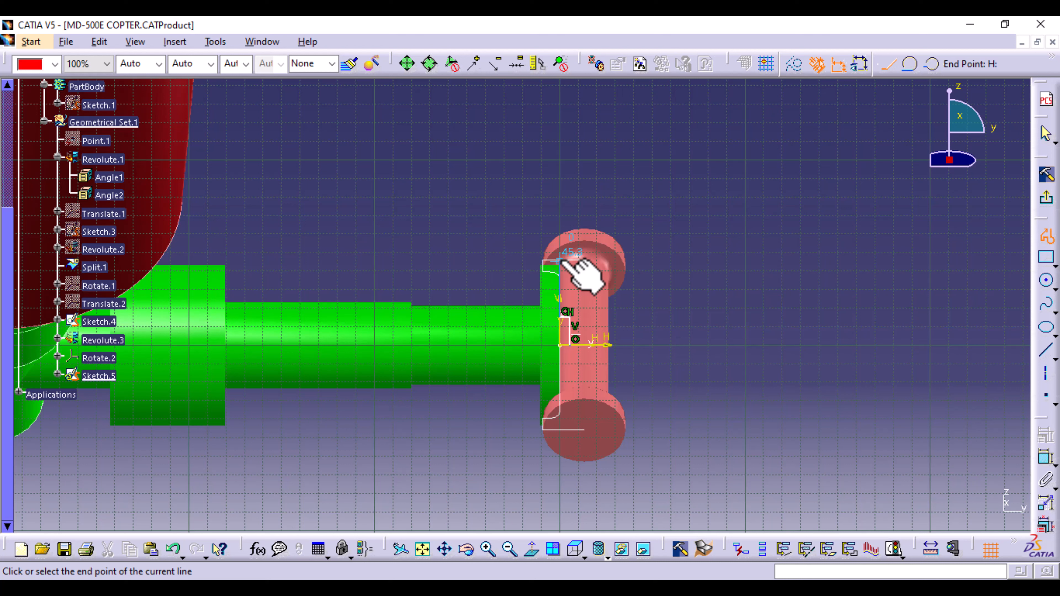
click(560, 261)
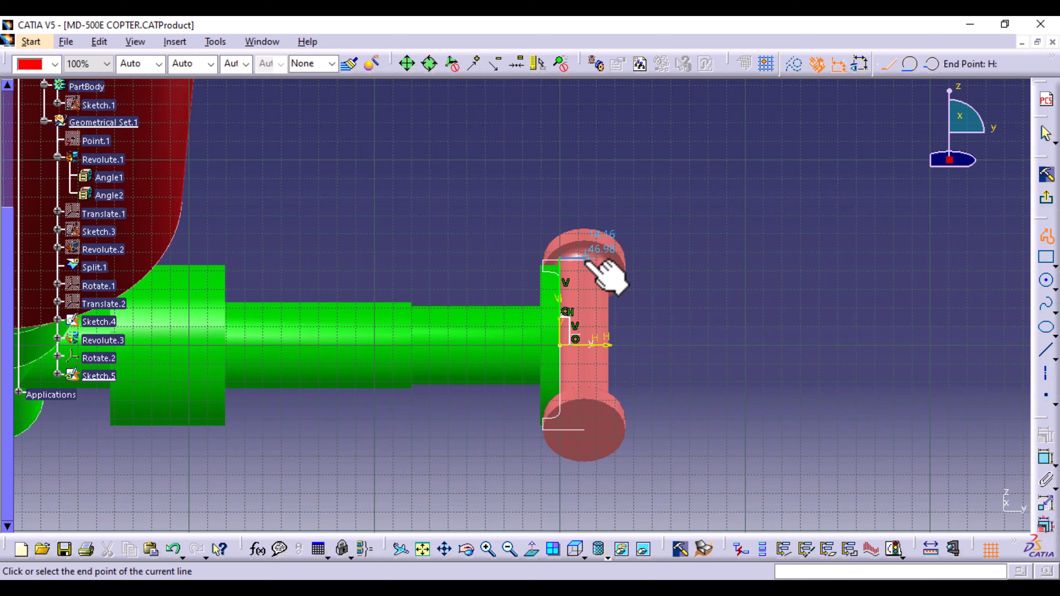
click(586, 258)
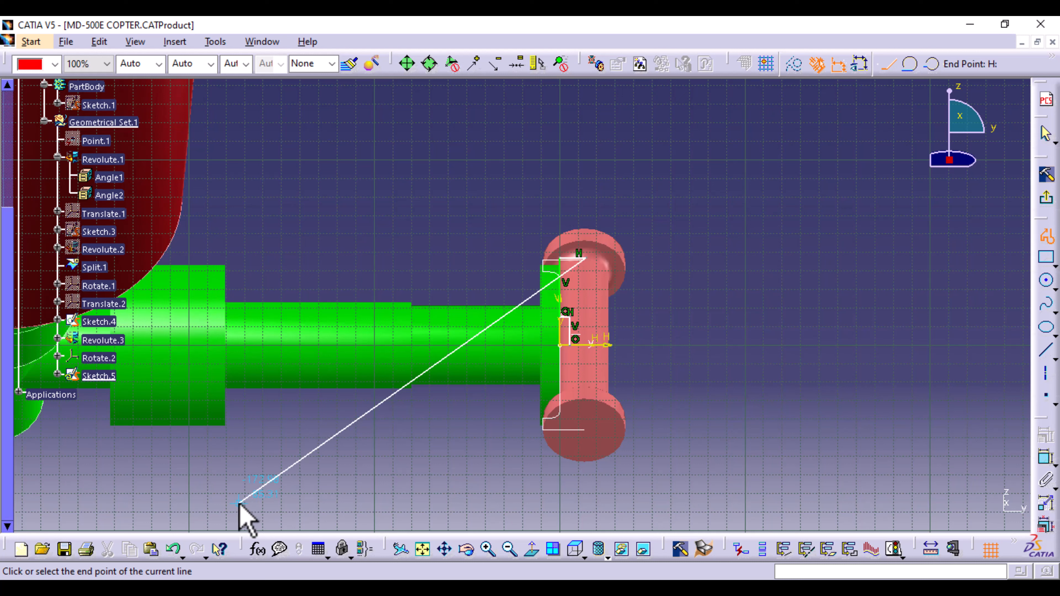
key(Escape)
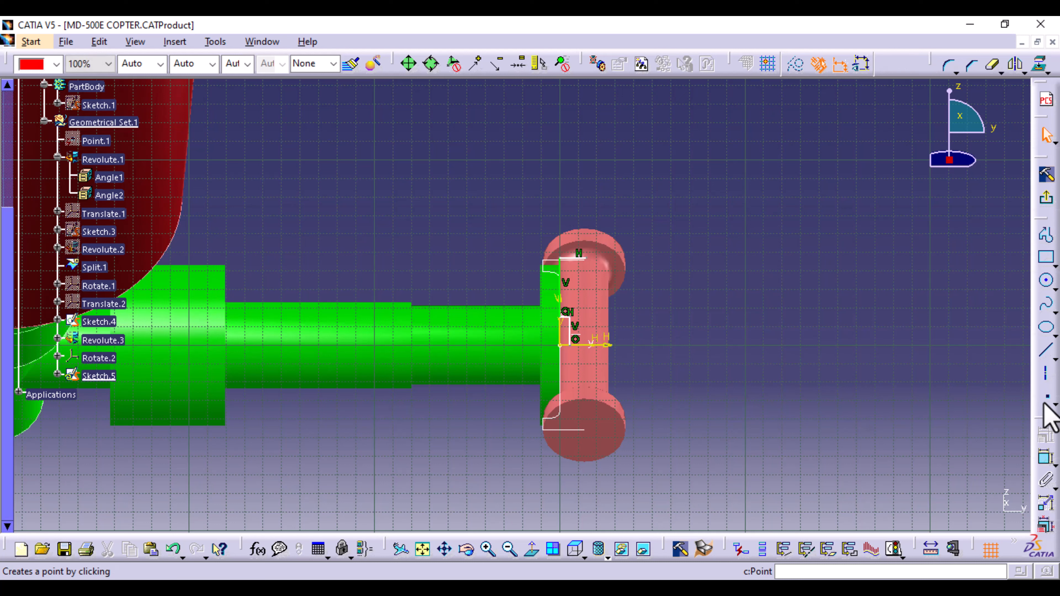
- Project the lower end vertex of Sketch.4 into the current sketch
click(1047, 374)
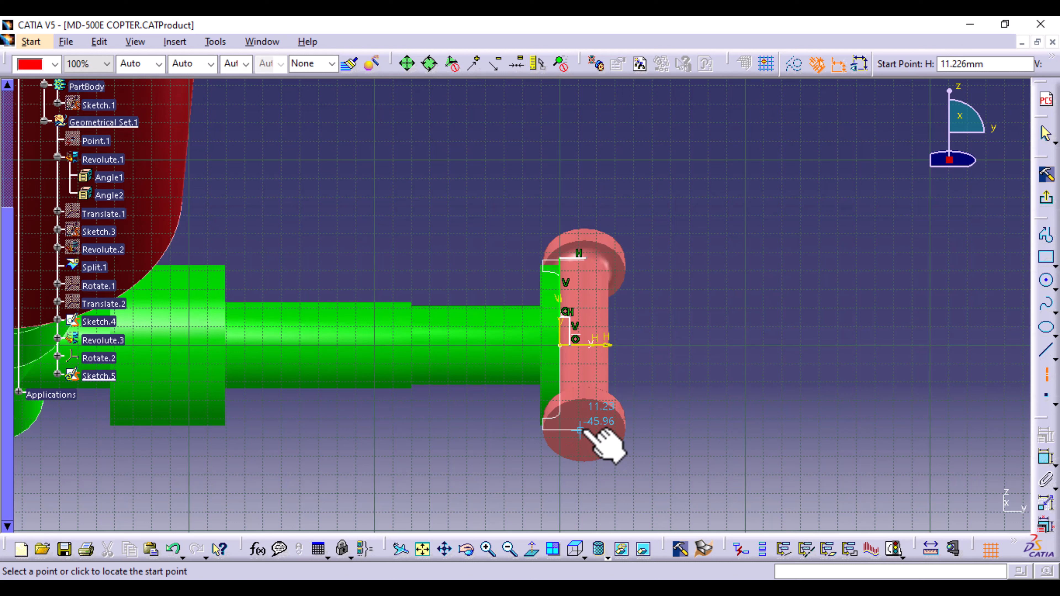
key(Escape)
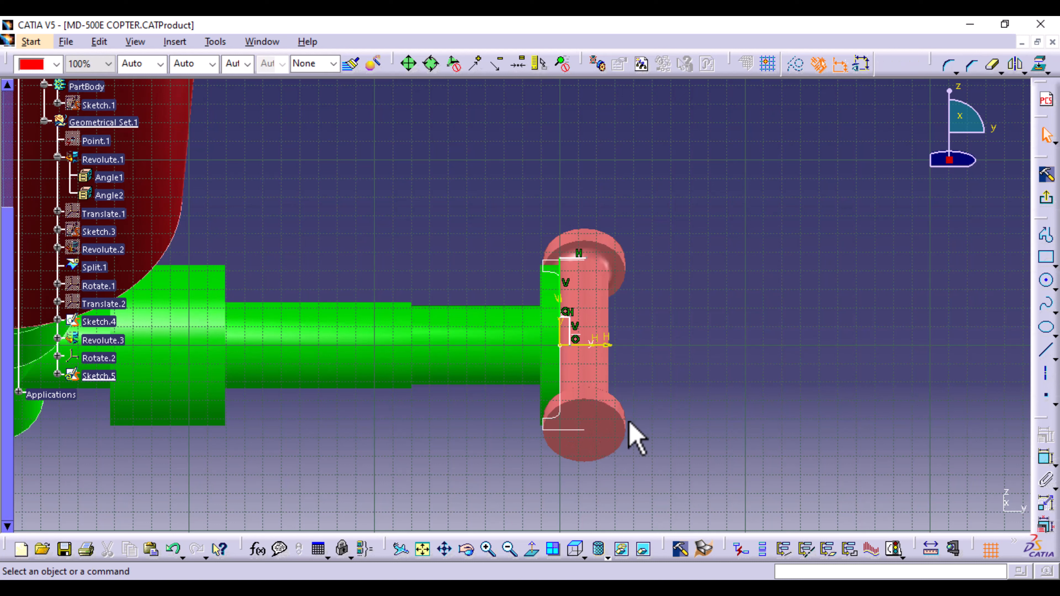
click(584, 430)
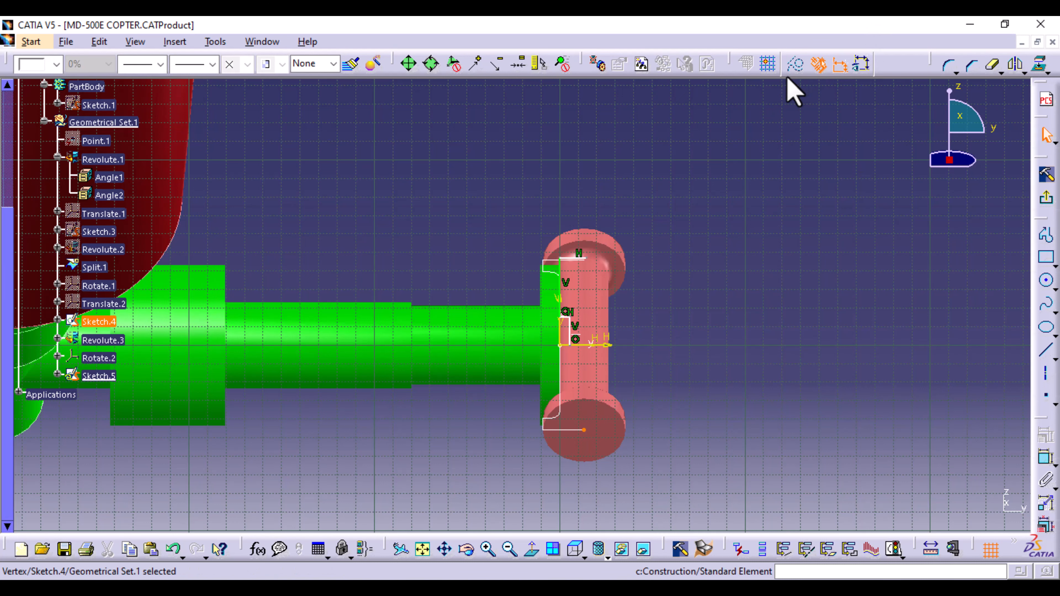
click(1040, 64)
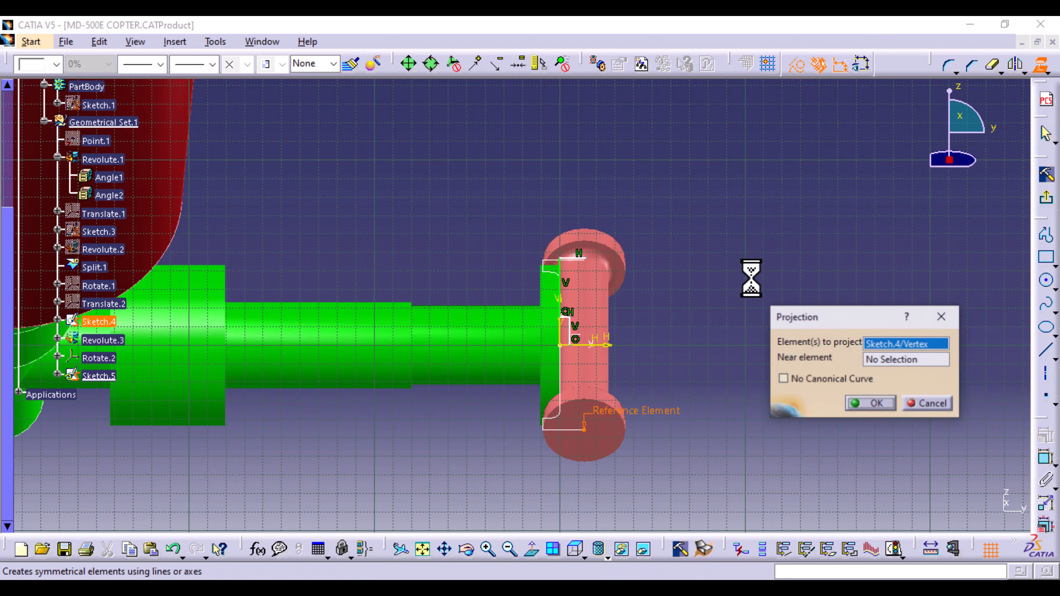
click(870, 404)
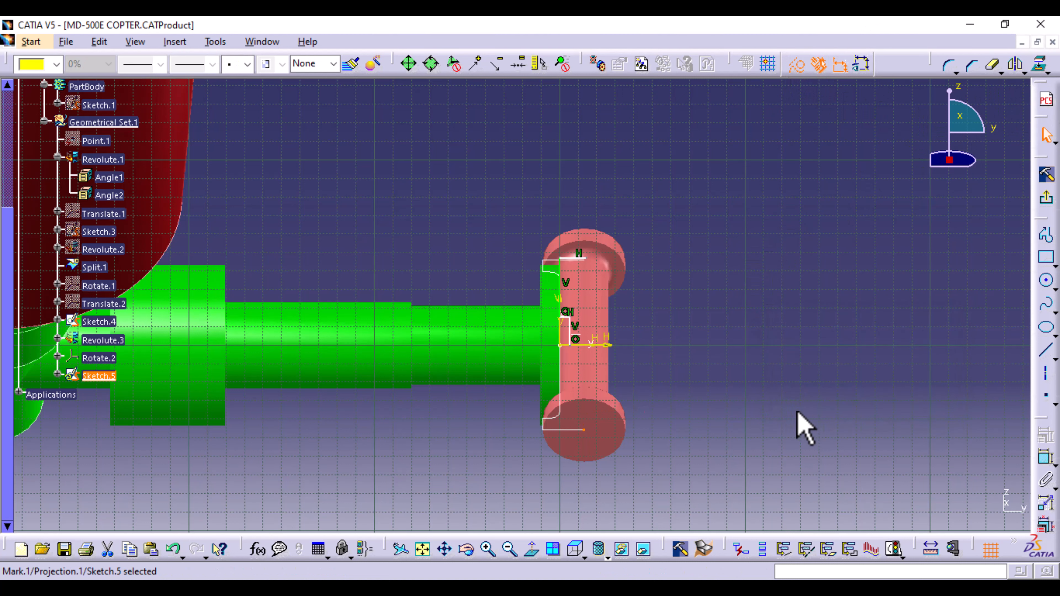
- Draw a vertical axis line from the projected vertex up past the upper end of the red cross tube
click(1049, 375)
click(583, 430)
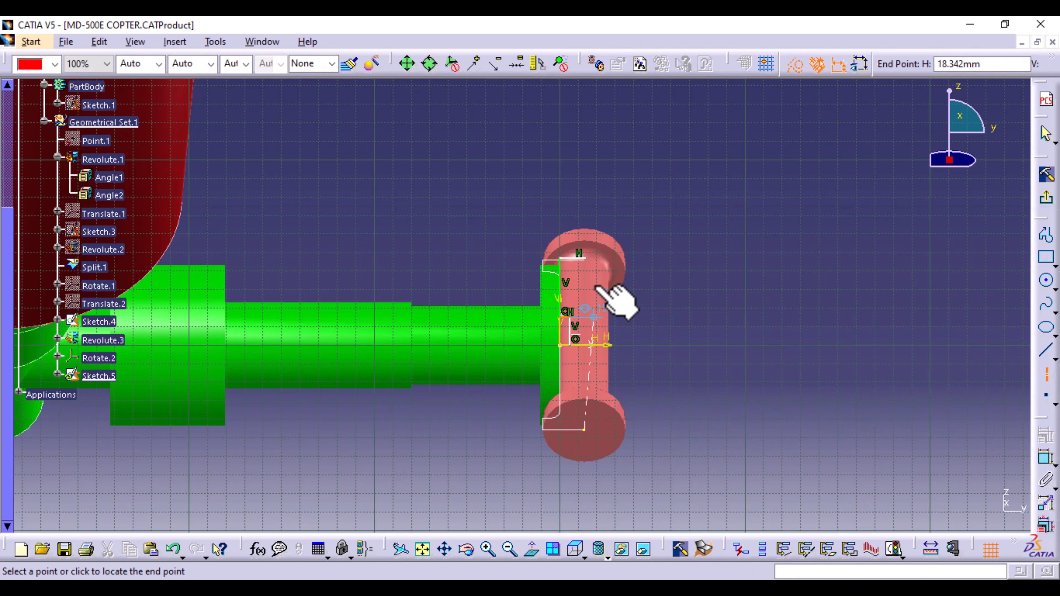
click(584, 178)
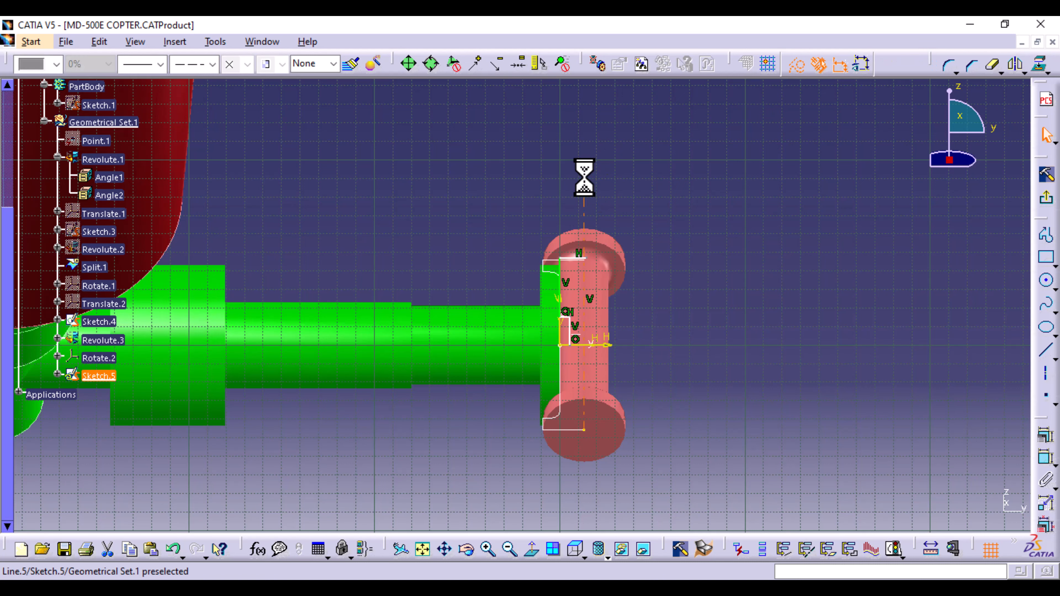
click(782, 416)
- Raise and widen the profile's inner step, and trim the upper horizontal line where it overshoots the vertical axis
middle_drag(691, 447, 699, 317)
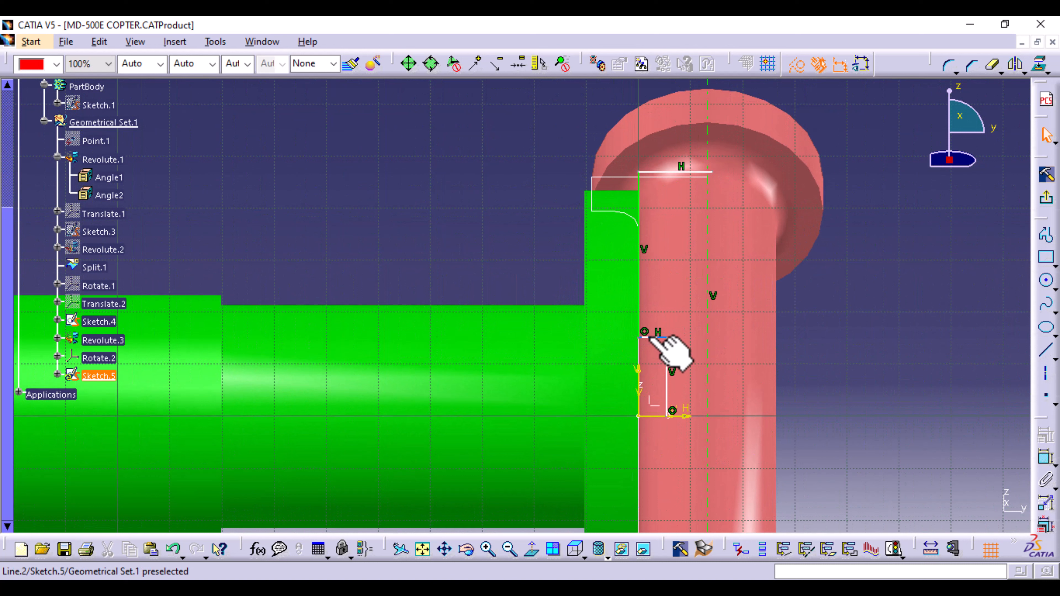
drag(668, 348, 658, 277)
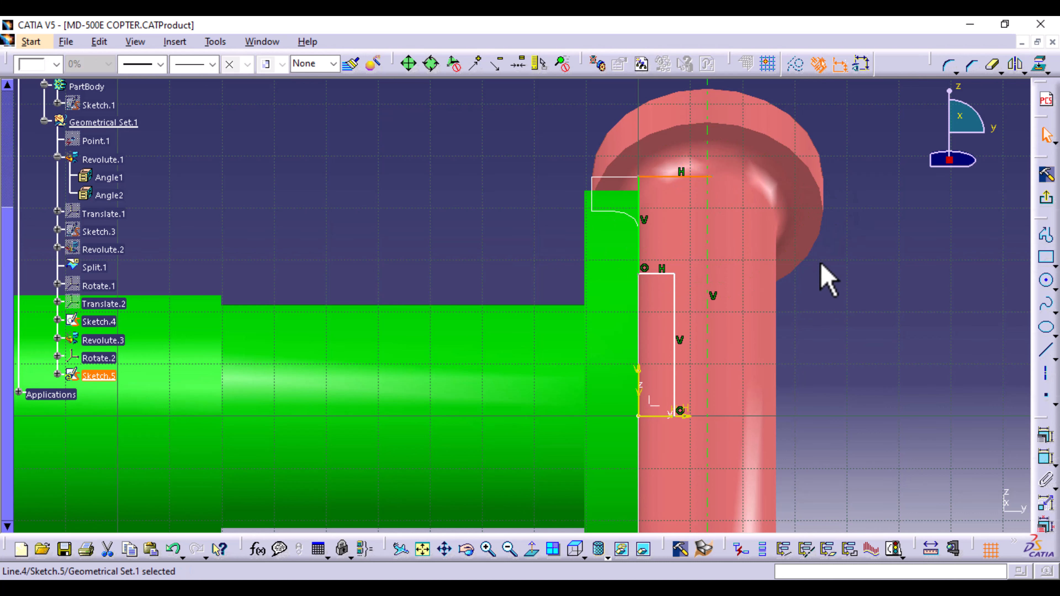
click(992, 66)
click(1024, 98)
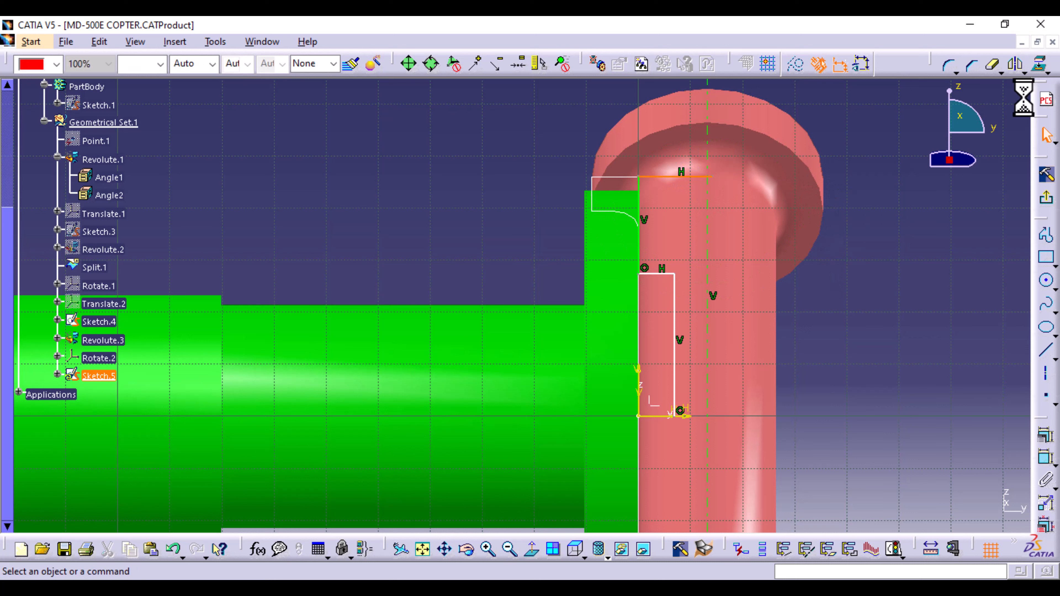
click(993, 67)
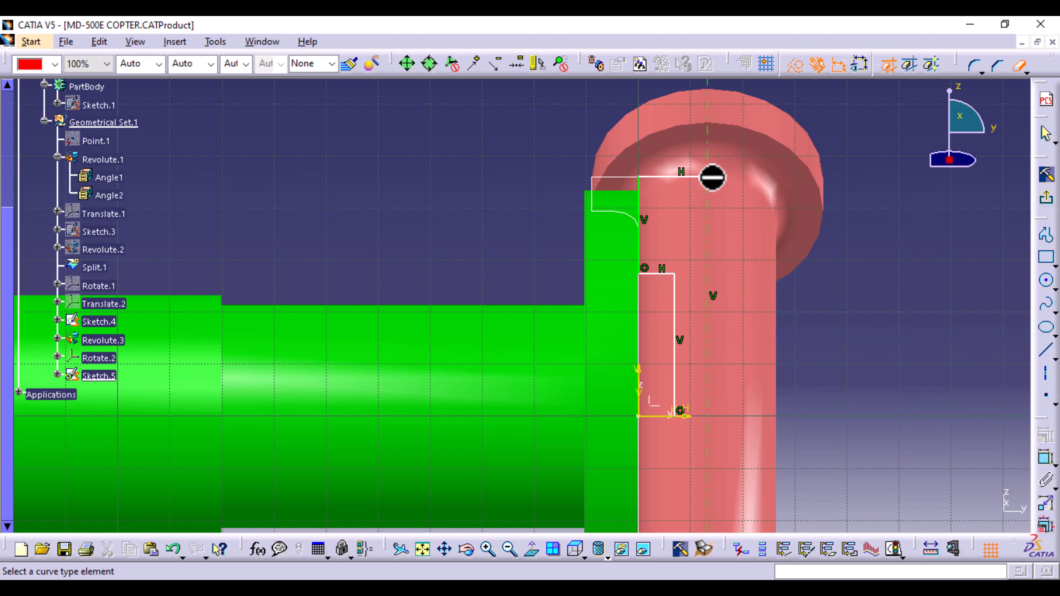
ctrl+middle_drag(766, 261, 766, 105)
middle_drag(926, 156, 529, 395)
click(533, 277)
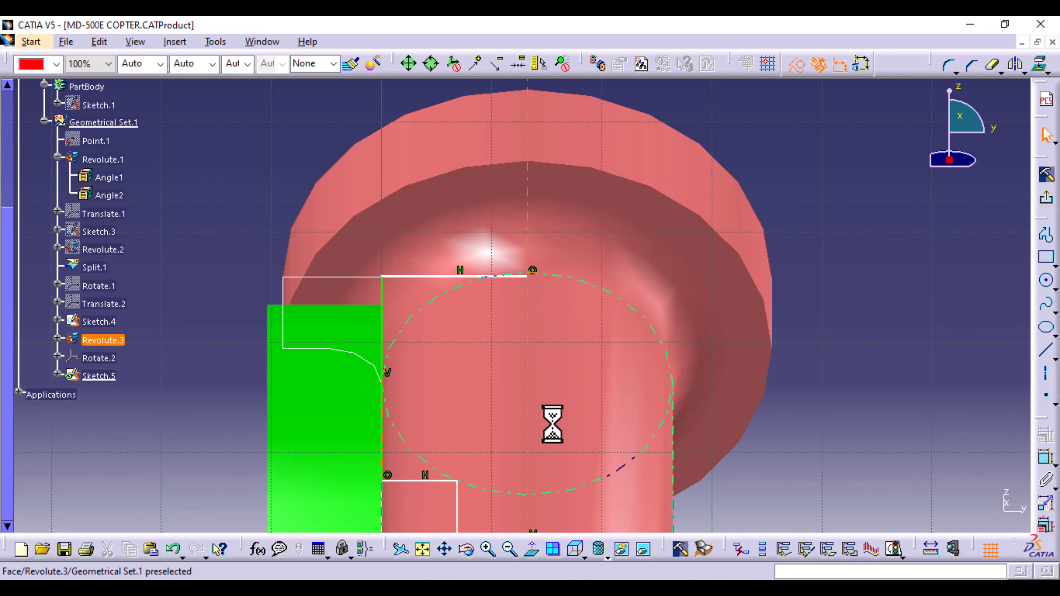
- Mirror the four profile lines about the sketch's horizontal axis
ctrl+middle_drag(875, 230, 686, 293)
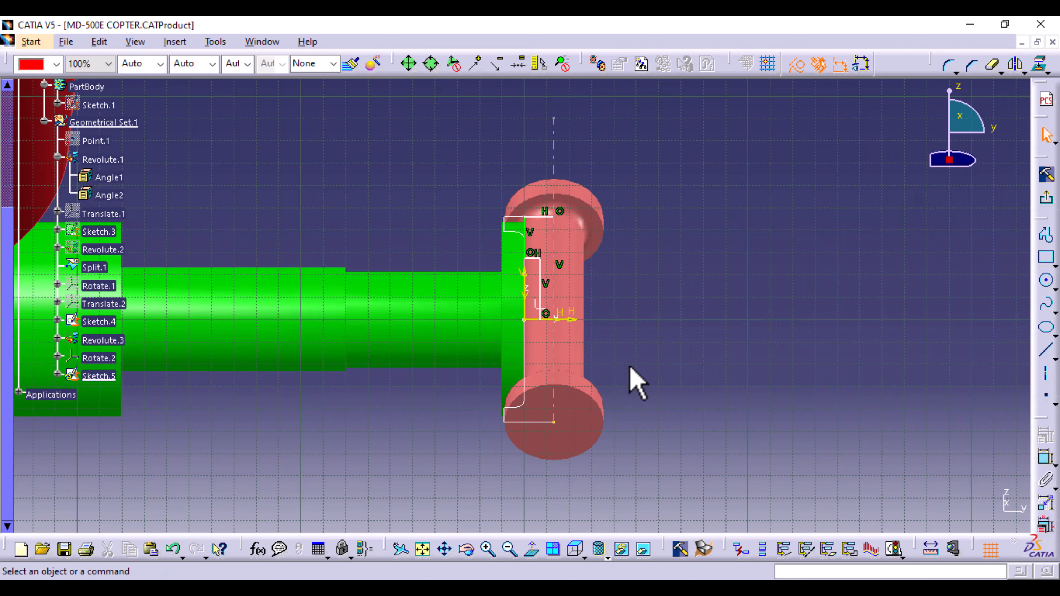
mouse_move(637, 362)
ctrl+middle_down()
mouse_move(629, 303)
mouse_move(580, 301)
ctrl+middle_up()
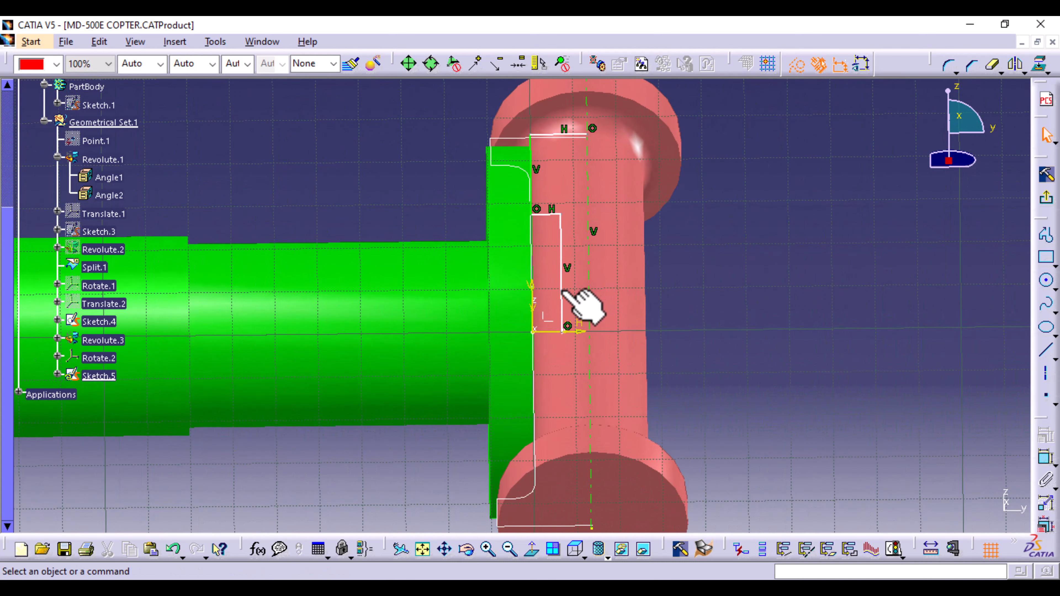
click(561, 288)
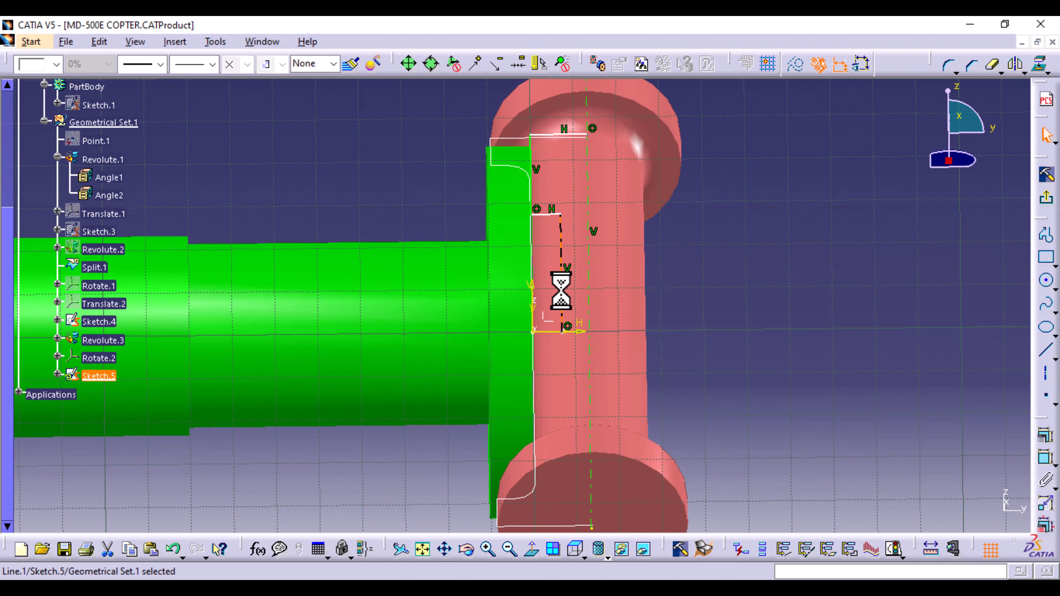
ctrl+click(550, 213)
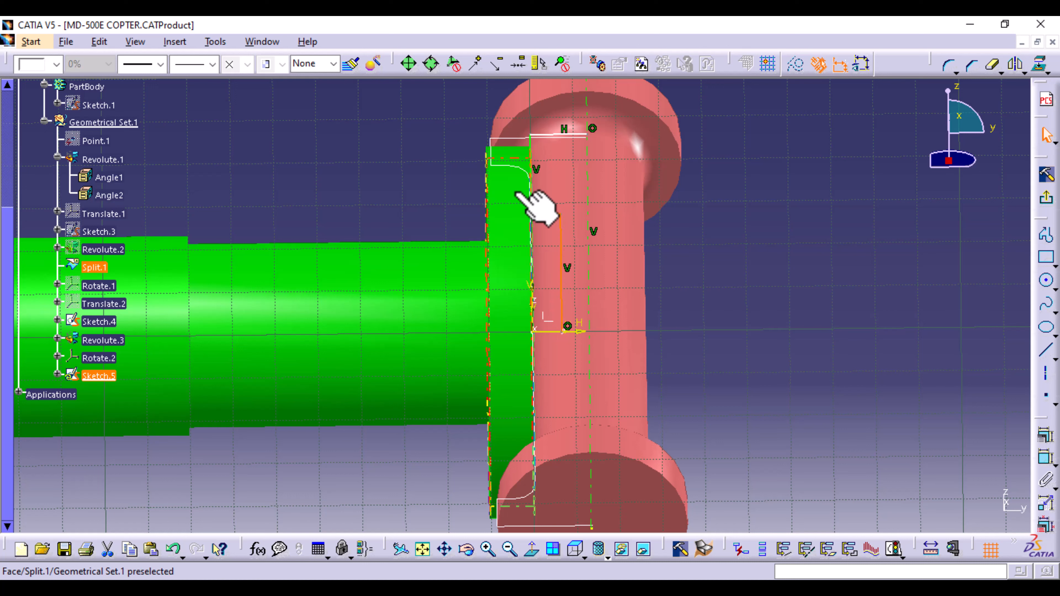
ctrl+click(531, 163)
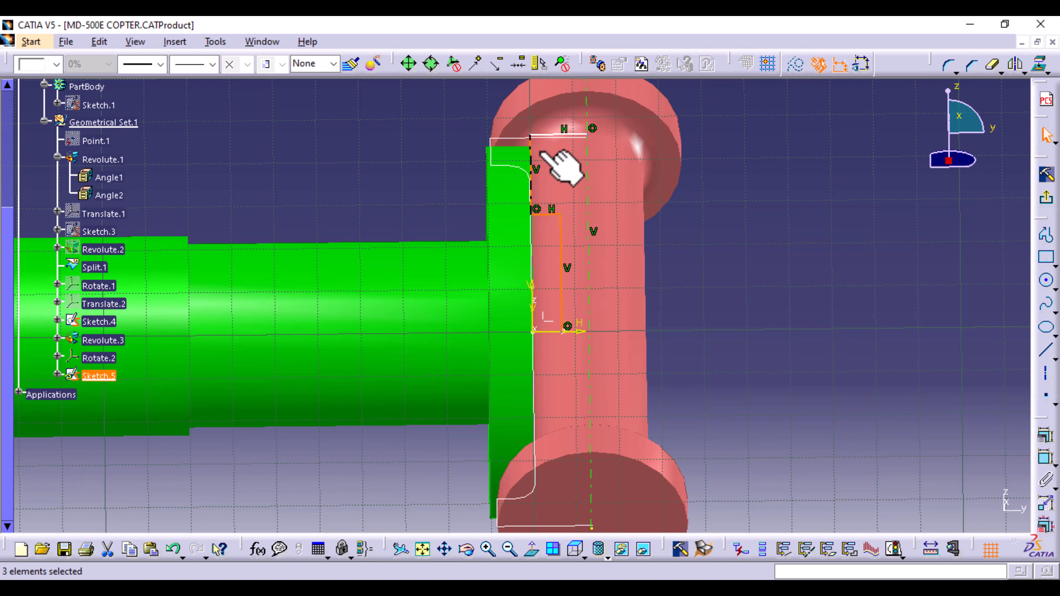
ctrl+click(561, 135)
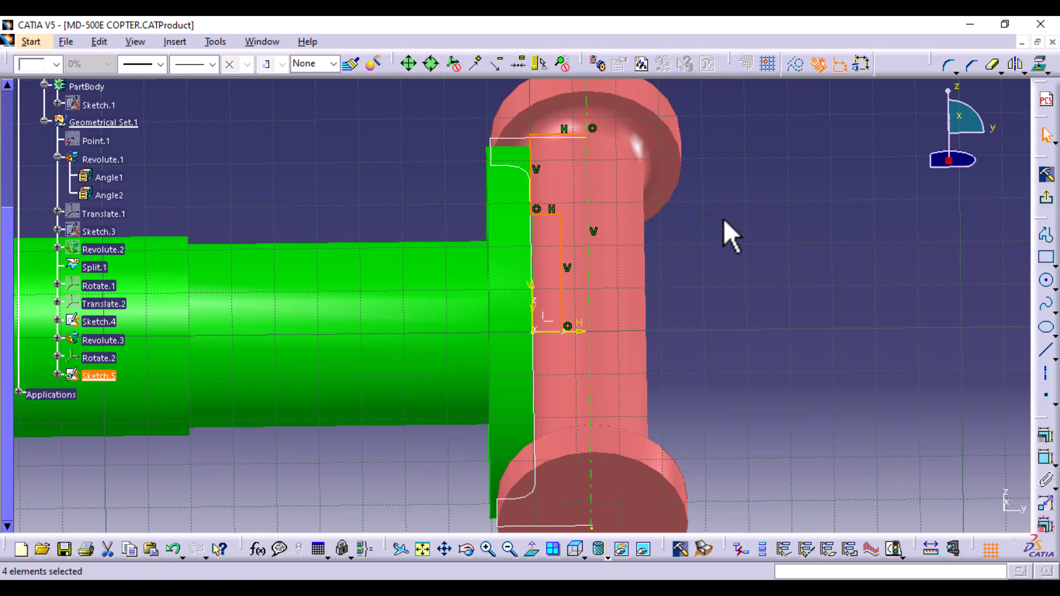
click(1014, 66)
click(574, 331)
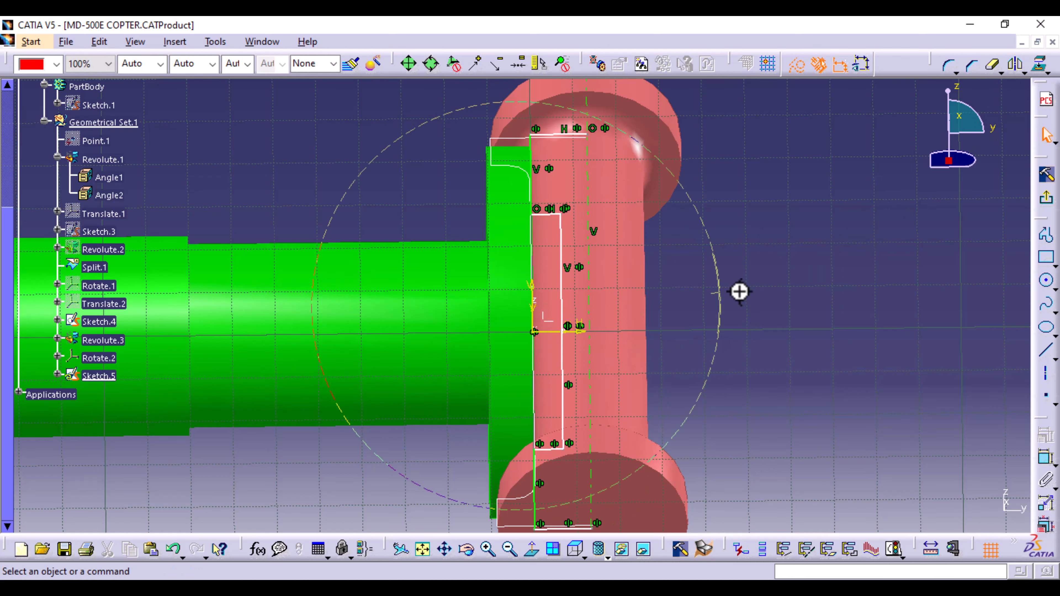
- Exit the sketch and revolve its profile 360 degrees about the sketch axis as a surface
middle_drag(739, 291, 729, 324)
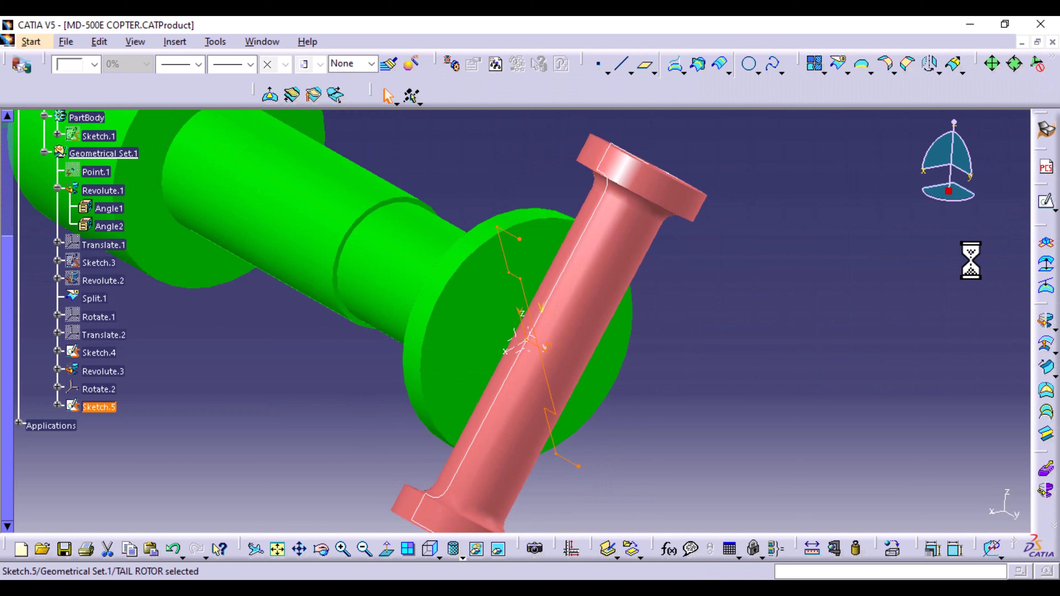
click(1044, 321)
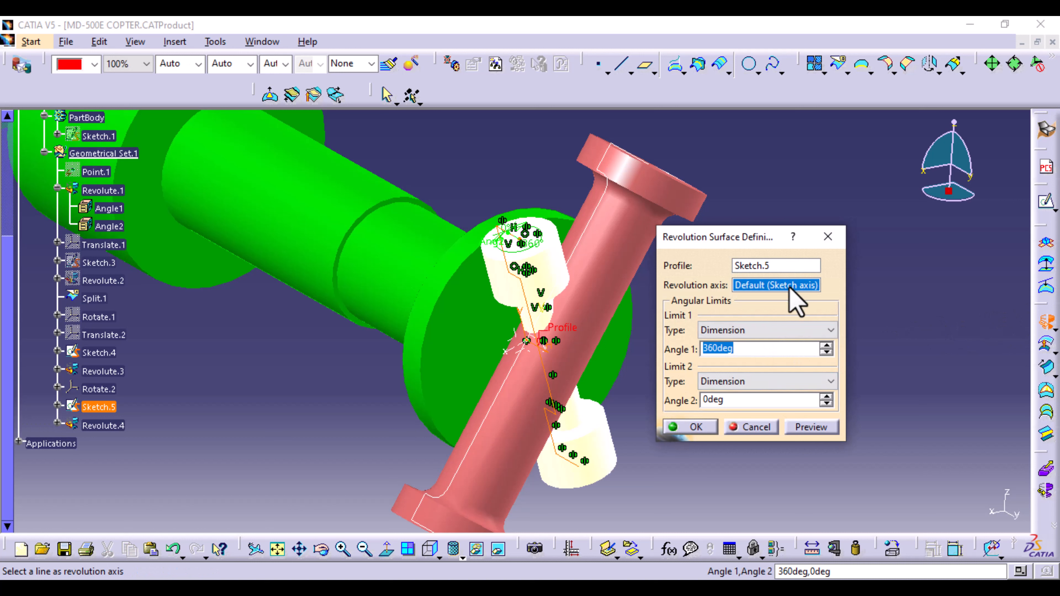
click(696, 427)
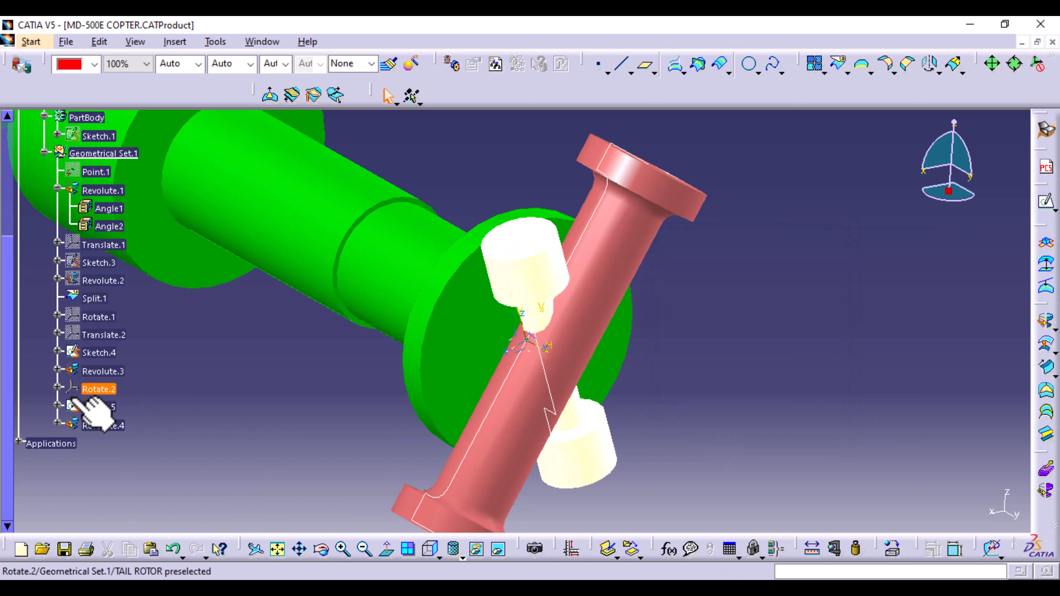
- Hide the sketch of the newly revolved cross pin and color its surface the same reddish brown as the cross tube
right_click(99, 407)
click(151, 136)
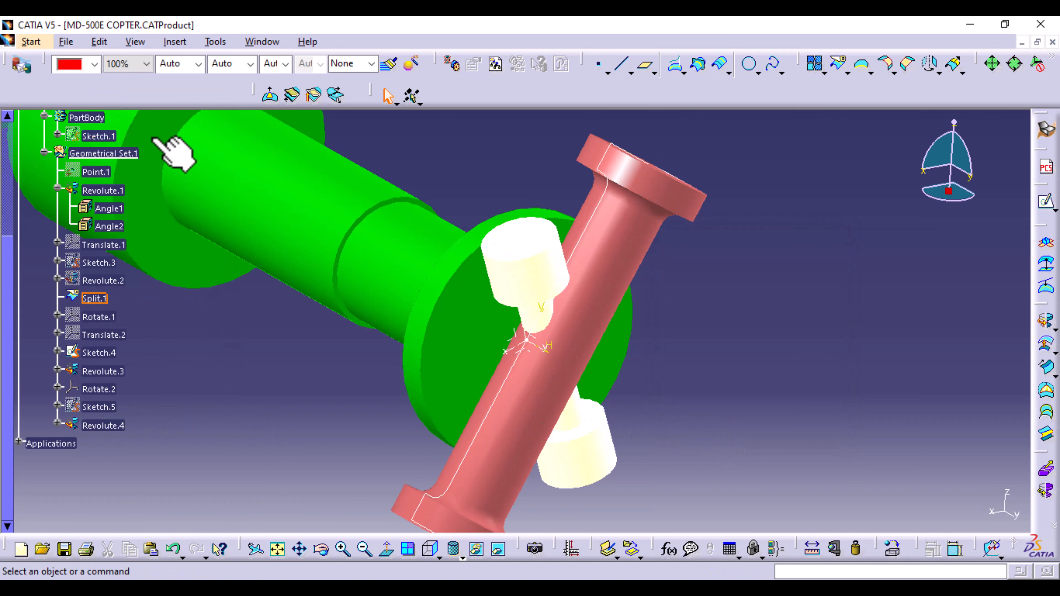
click(104, 426)
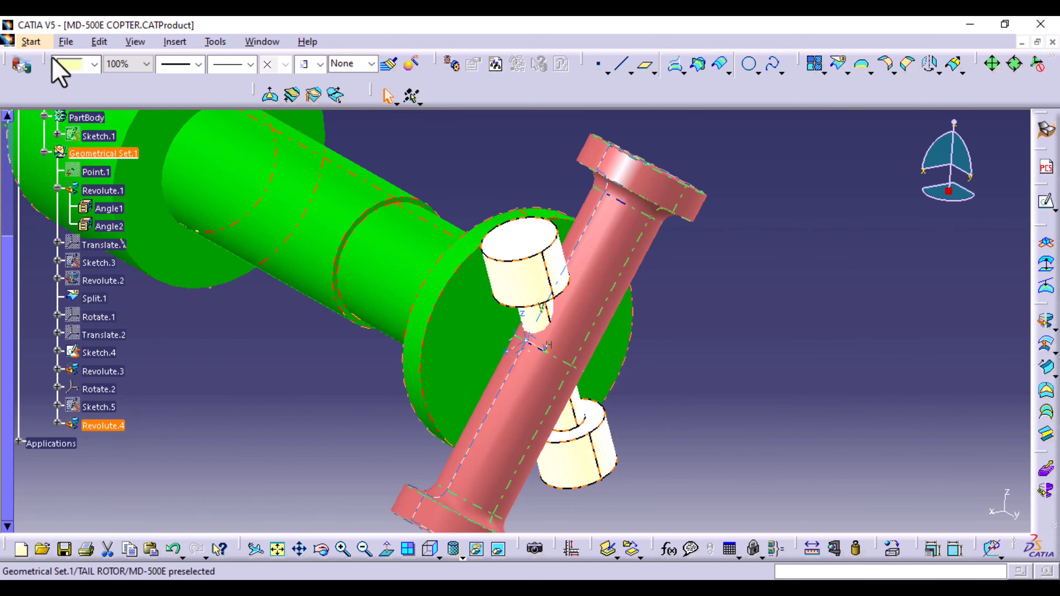
click(94, 64)
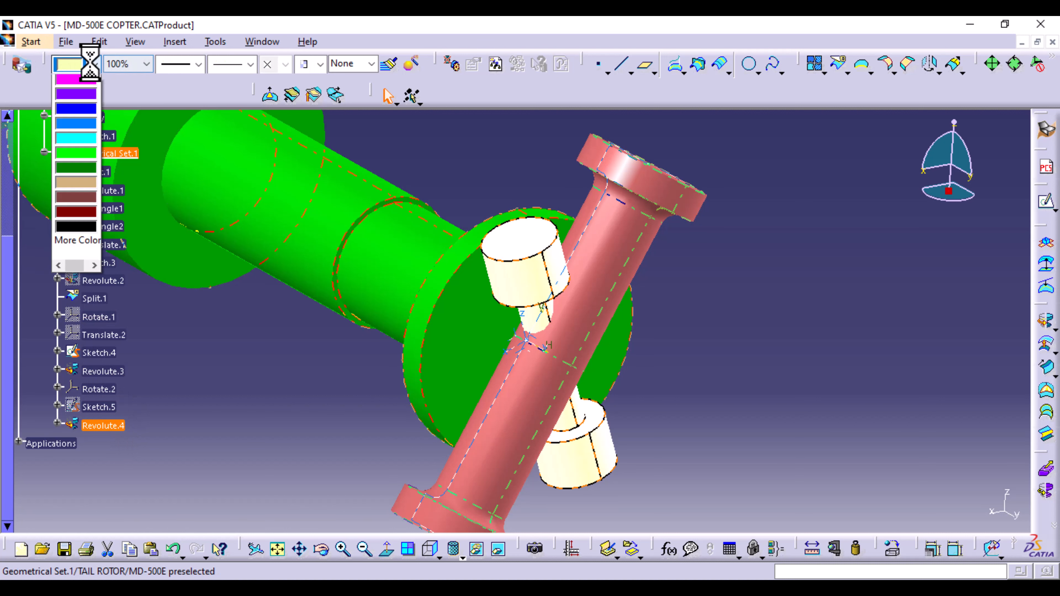
click(81, 349)
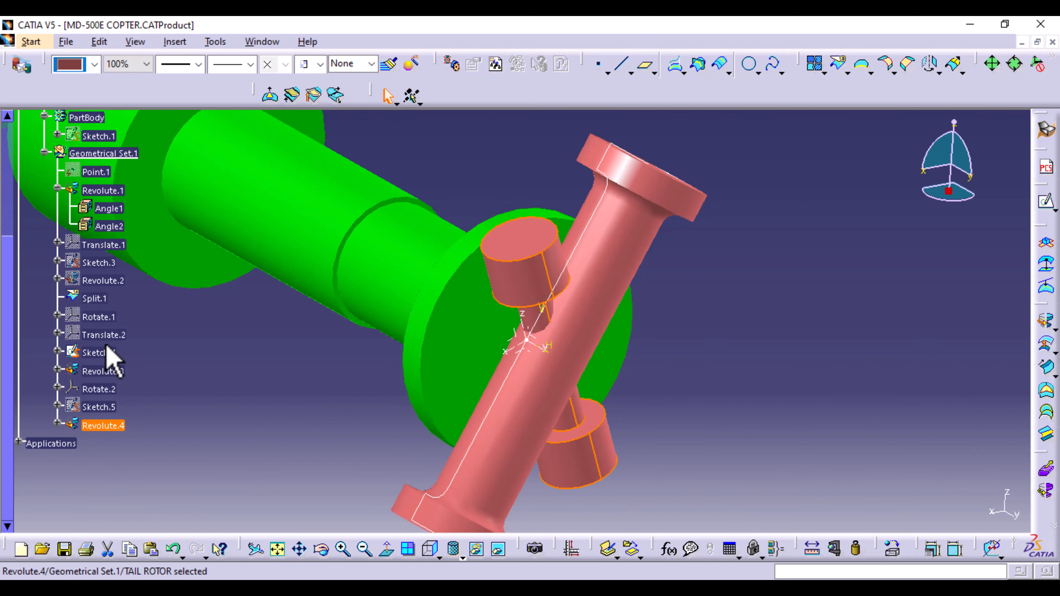
click(714, 350)
- Edit the cross pin's profile sketch, raising the step line slightly to shorten the end caps, and exit the sketch
middle_drag(715, 350, 622, 294)
middle_drag(717, 398, 701, 304)
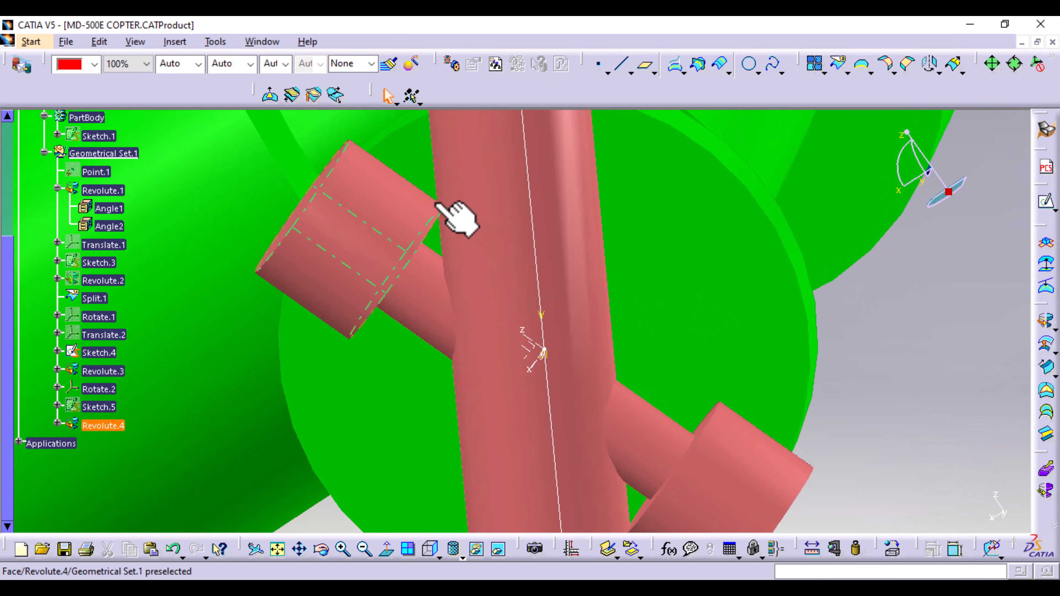
middle_drag(605, 272, 653, 374)
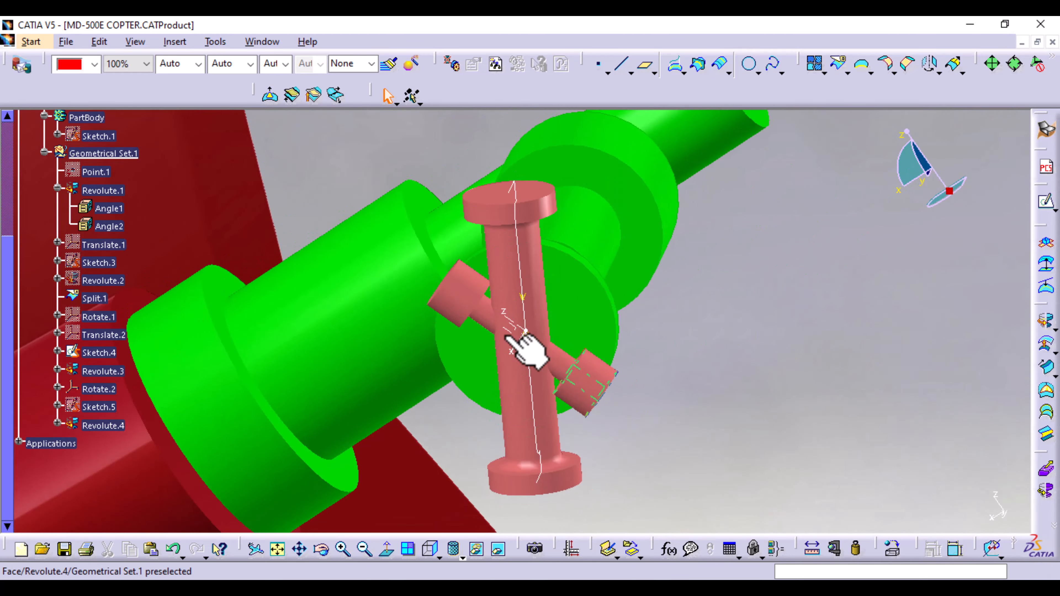
double_click(96, 408)
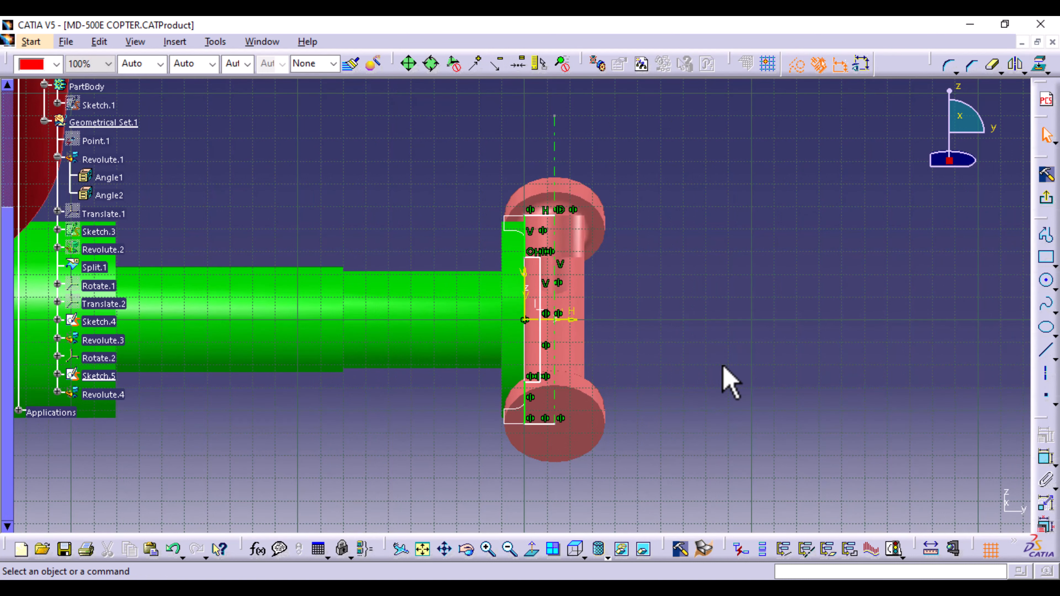
middle_drag(722, 365, 717, 272)
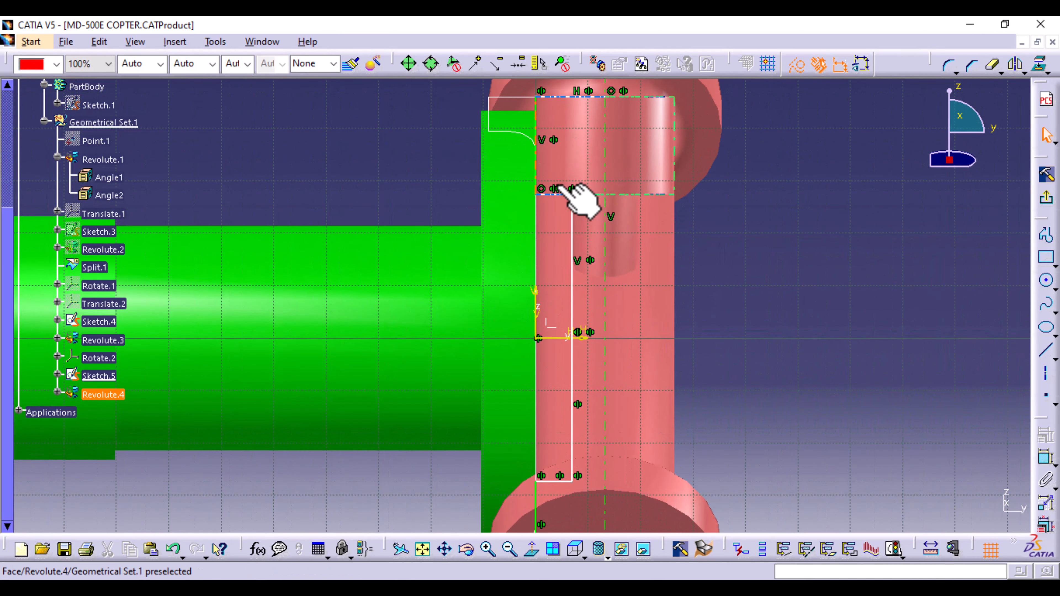
drag(555, 194, 547, 179)
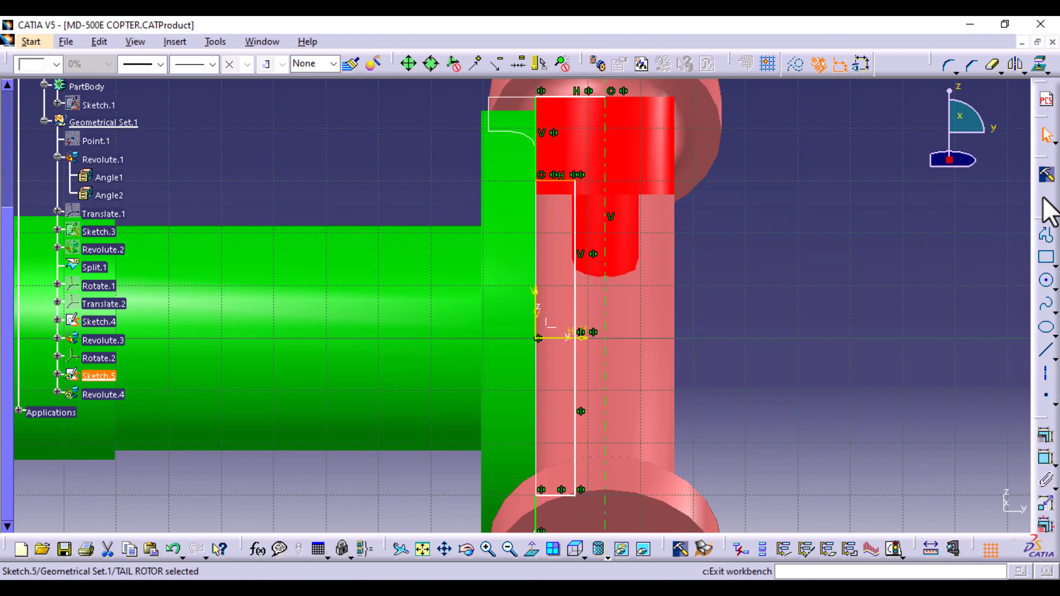
click(1044, 201)
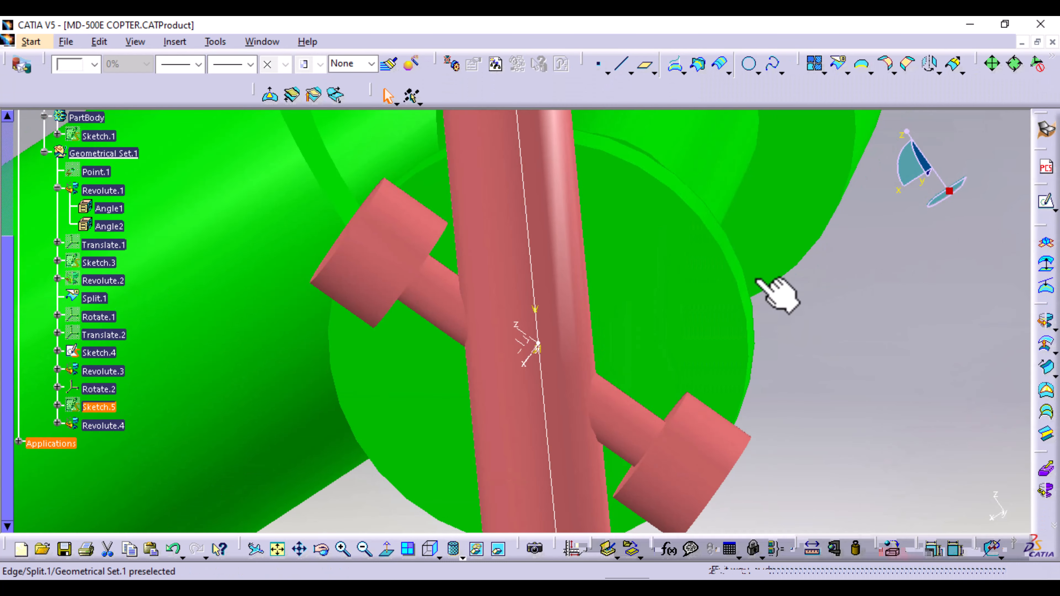
middle_drag(705, 261, 709, 345)
click(763, 376)
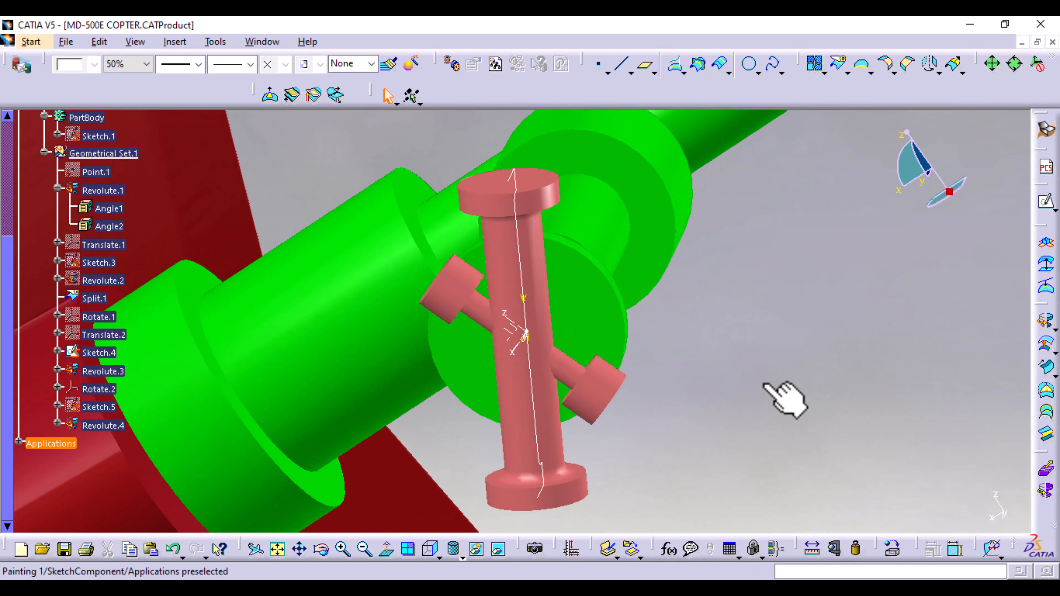
- Hide the cross tube's profile sketch and the rotated axis system at the hub center
right_click(515, 172)
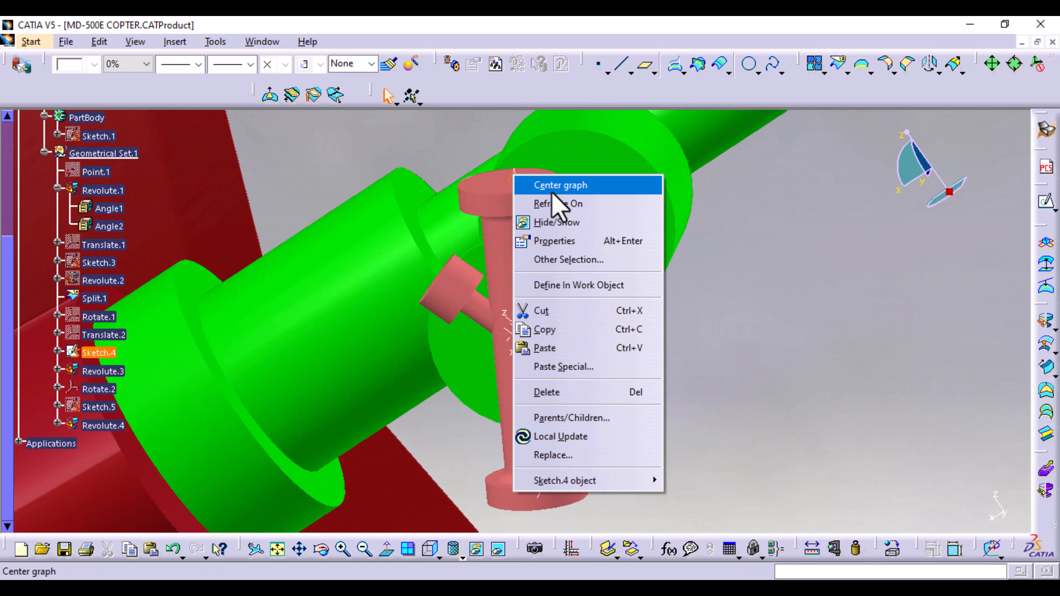
click(559, 221)
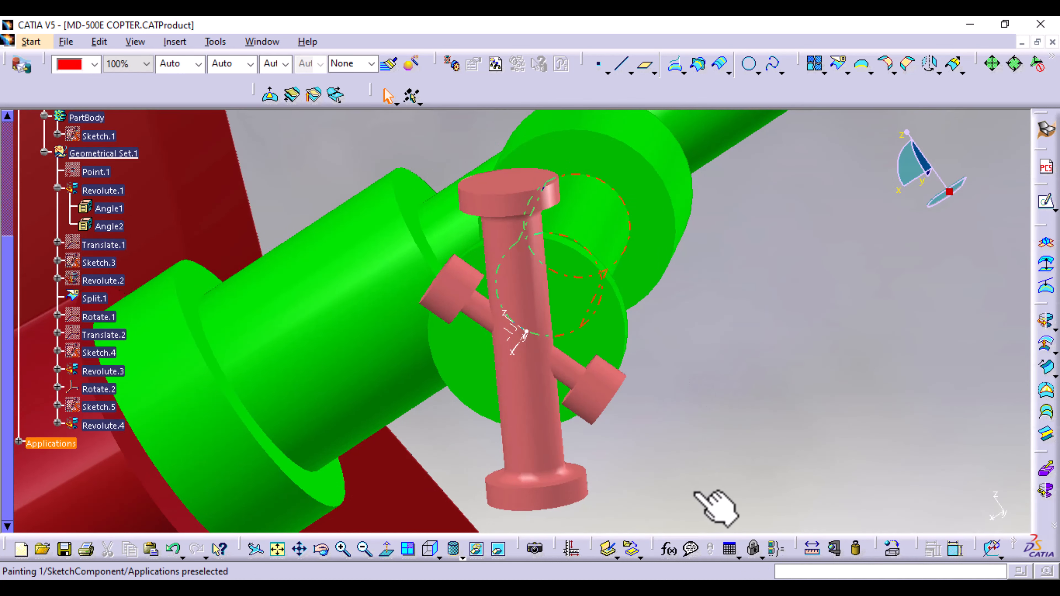
middle_drag(748, 315, 734, 367)
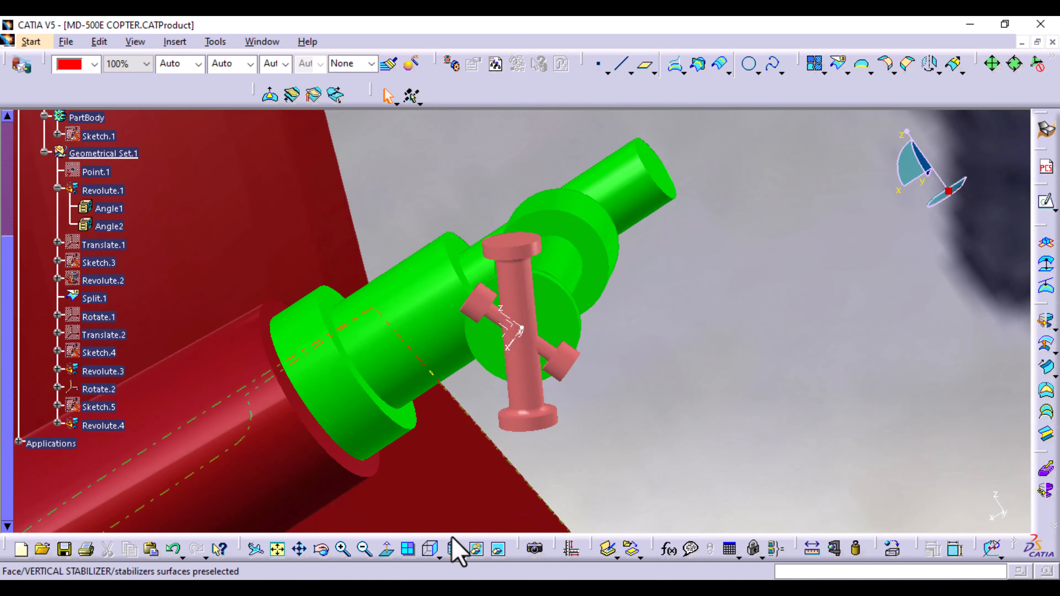
click(429, 551)
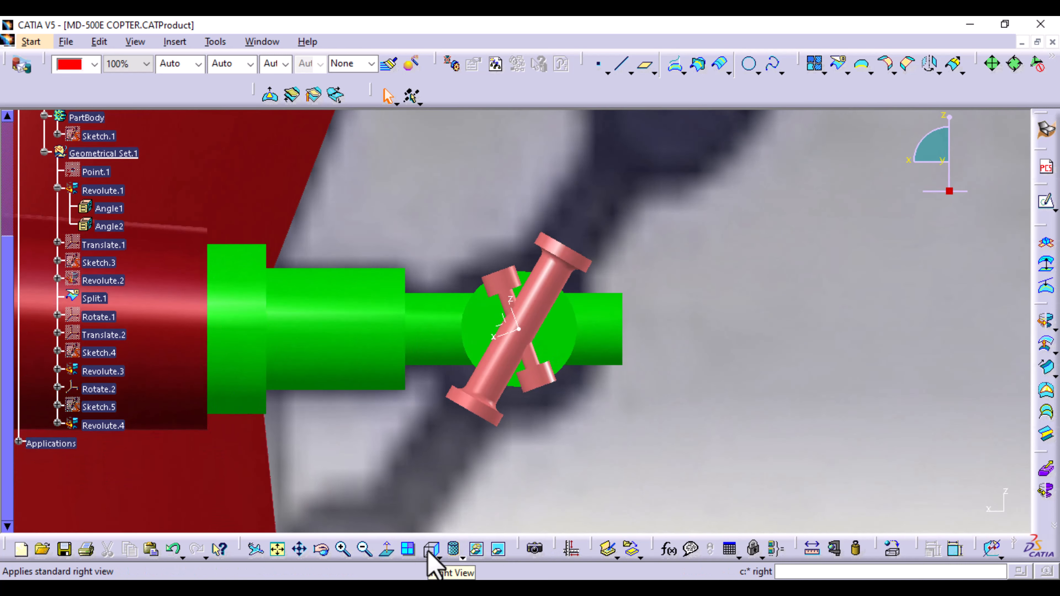
middle_drag(808, 373, 781, 467)
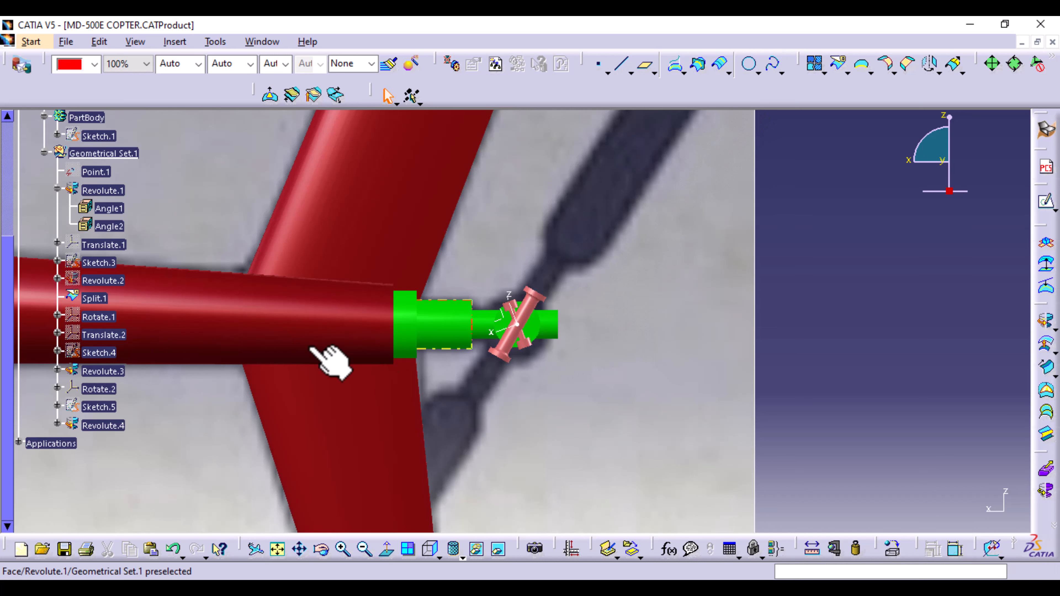
right_click(518, 328)
click(560, 313)
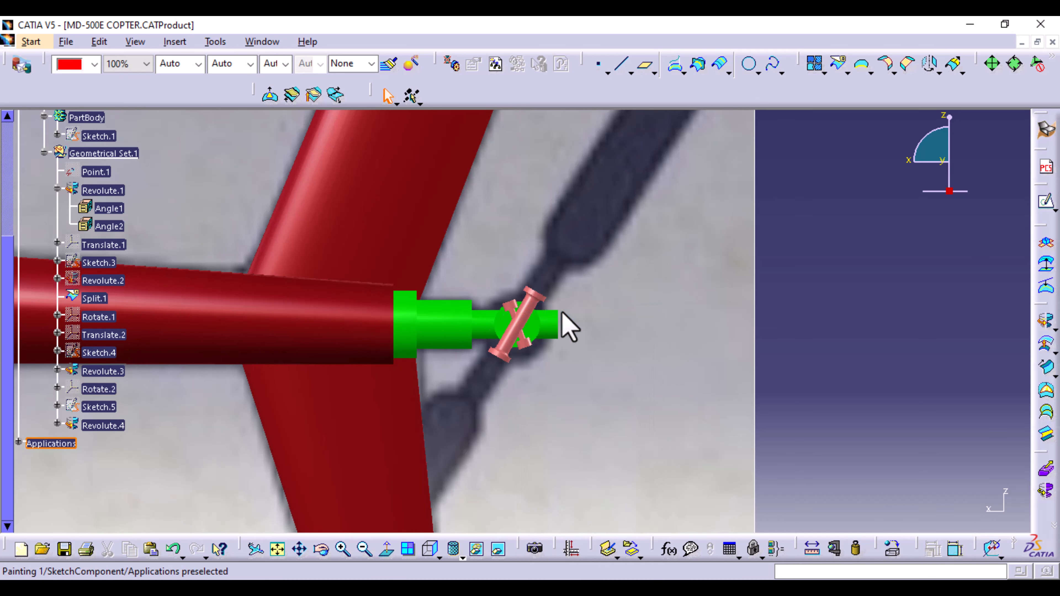
- Start a sketch on the cross tube's upper end face and flip the view so the face looks toward the viewer
middle_drag(592, 305, 480, 411)
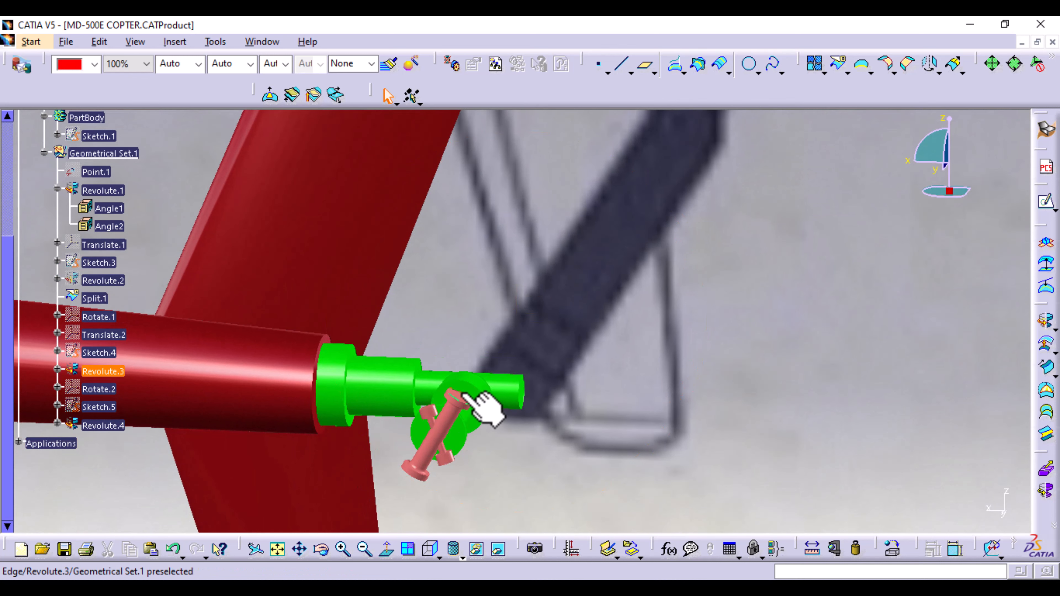
click(459, 399)
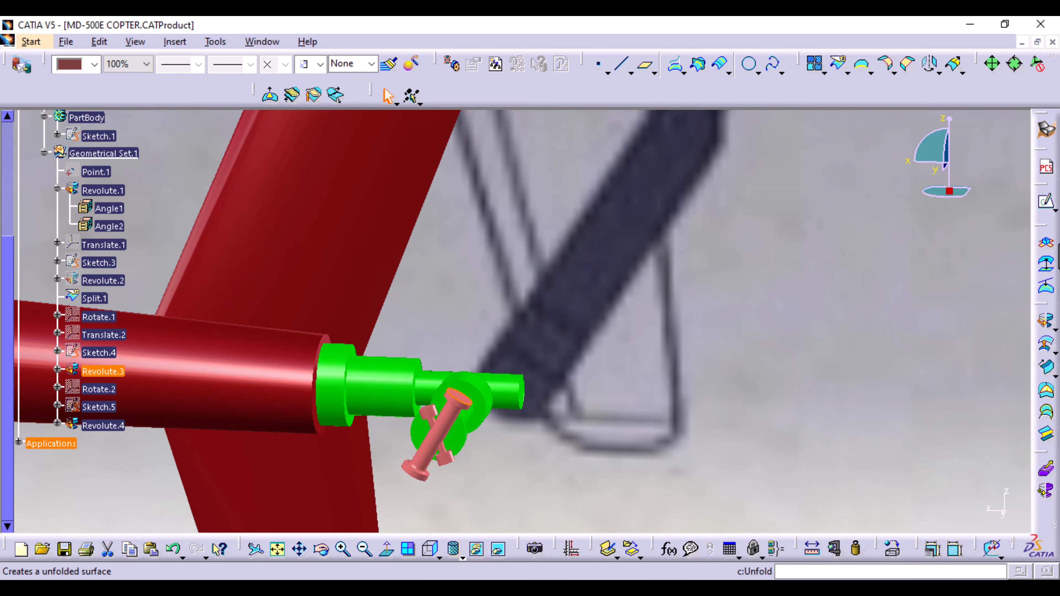
click(1046, 209)
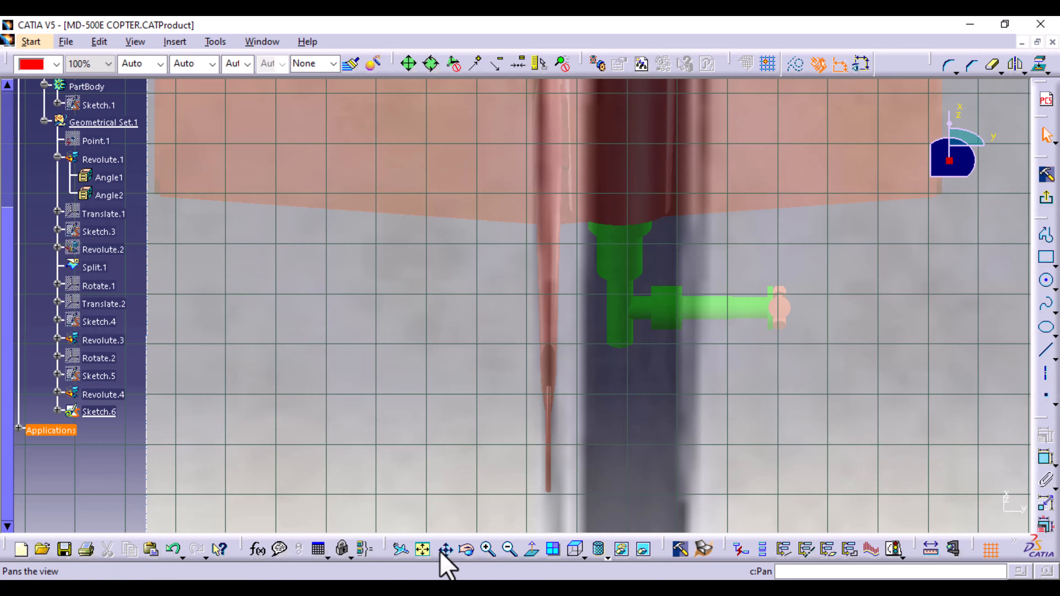
click(533, 550)
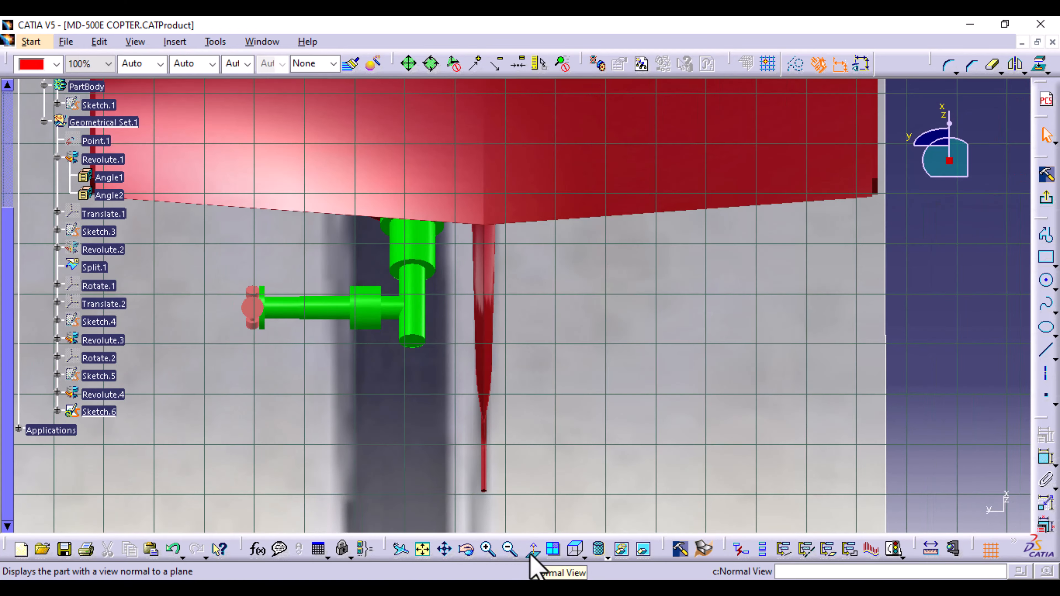
middle_drag(433, 414, 679, 421)
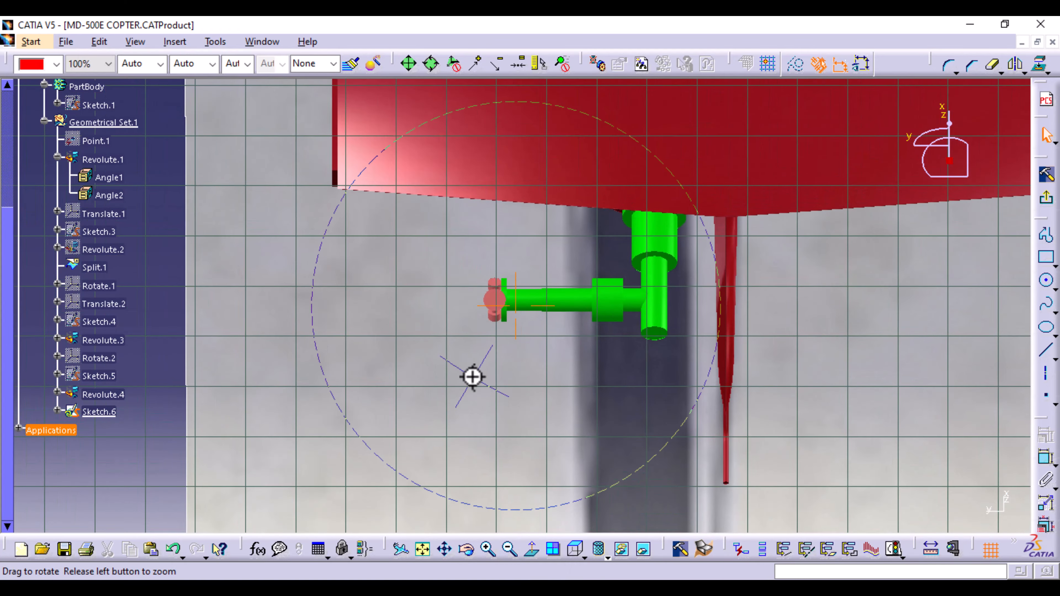
middle_drag(473, 374, 632, 338)
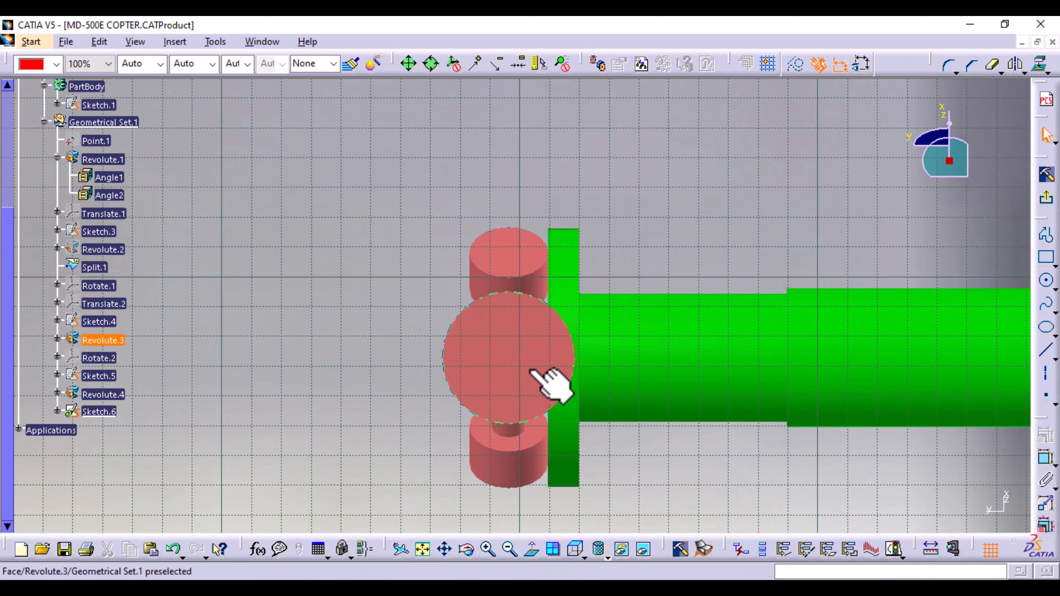
- Project the cross tube's circular end face onto the sketch plane as construction geometry
click(573, 382)
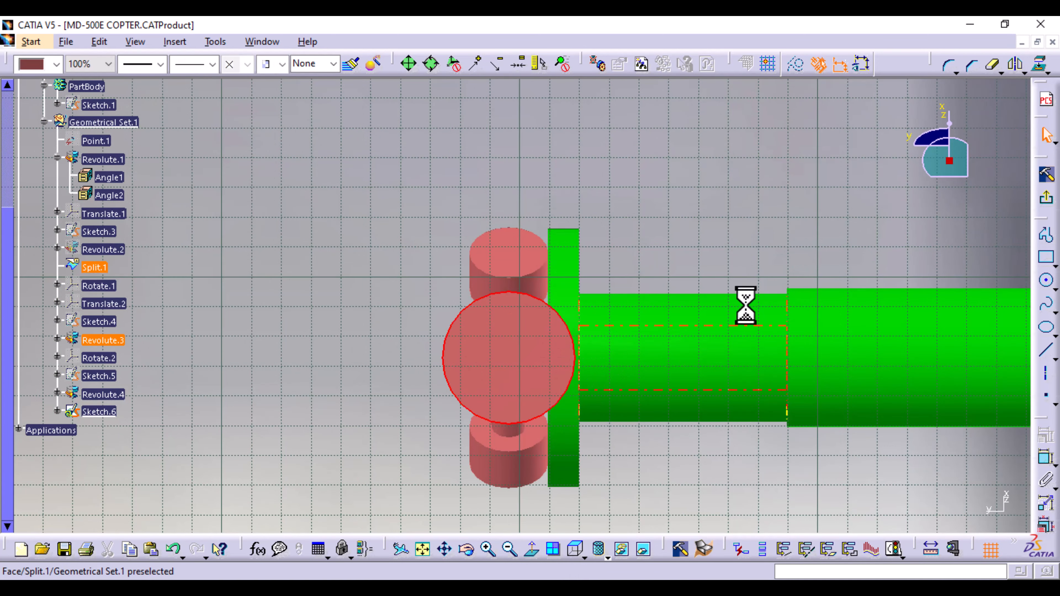
click(1034, 67)
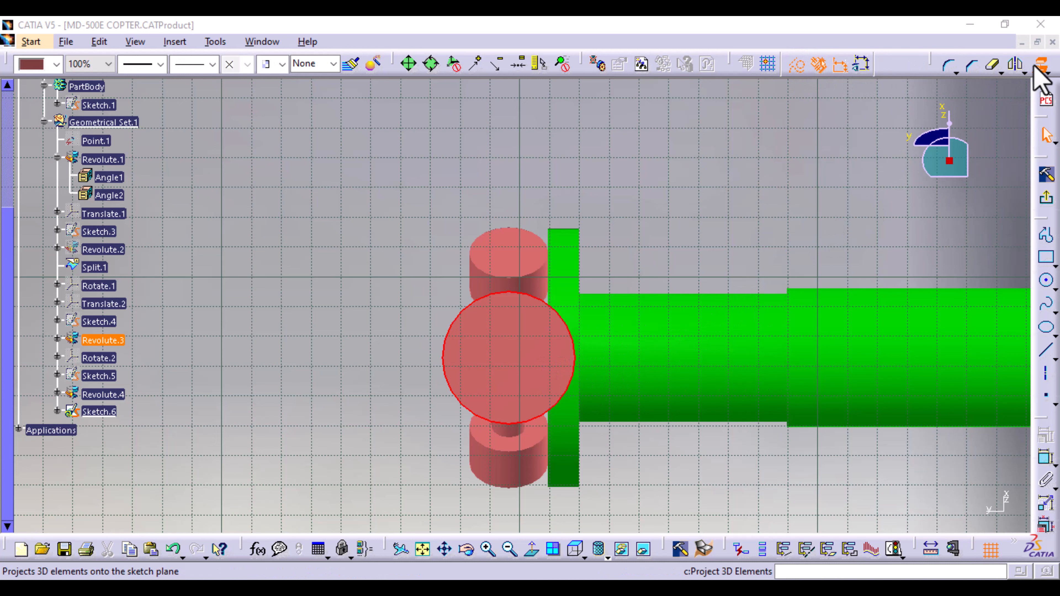
click(870, 406)
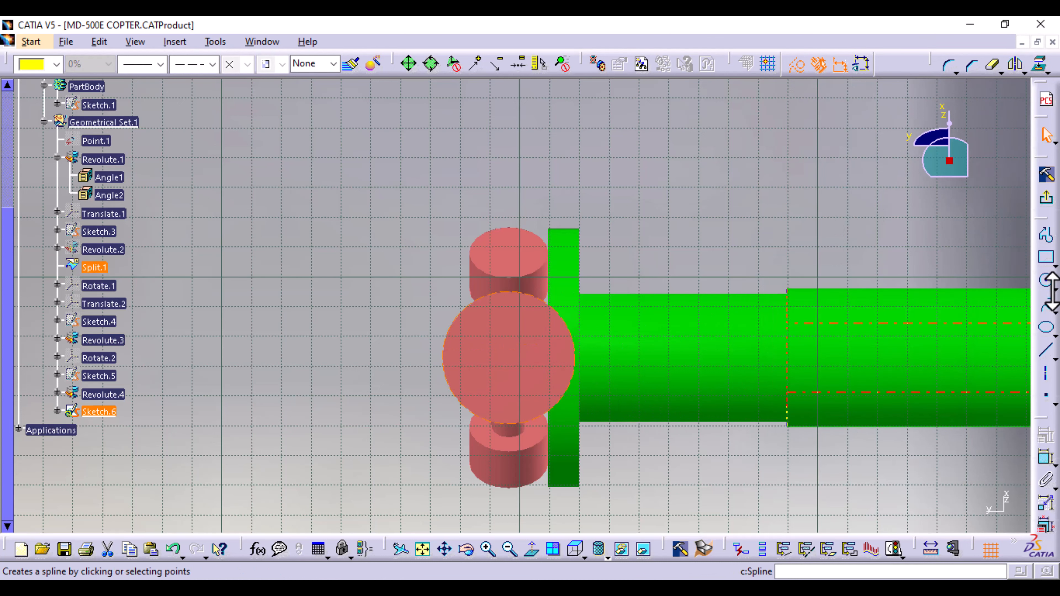
- Draw a circle slightly larger than the projected end face around its center and convert it to standard geometry
click(1048, 283)
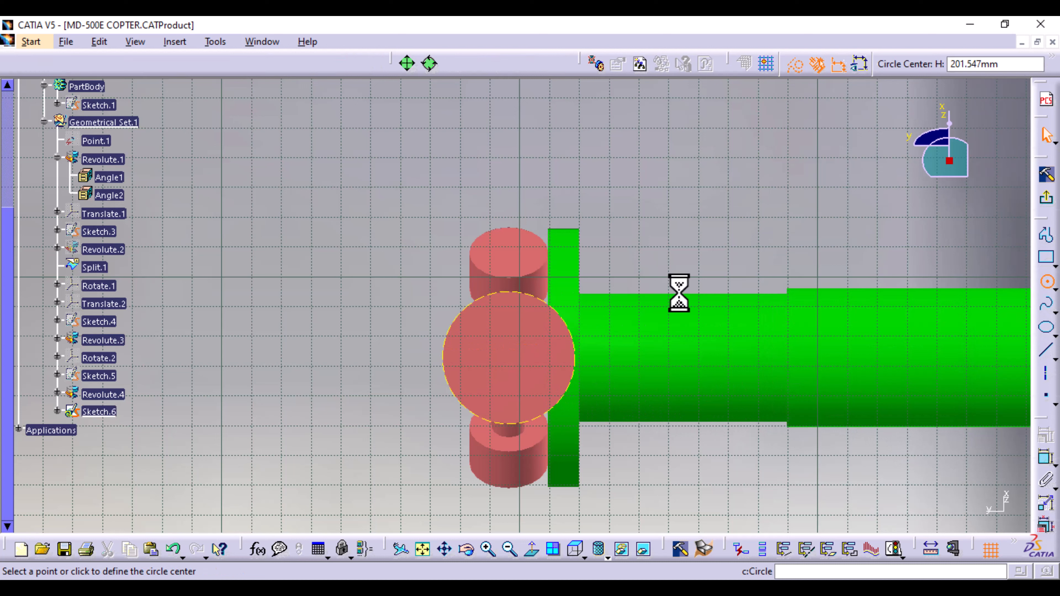
click(508, 351)
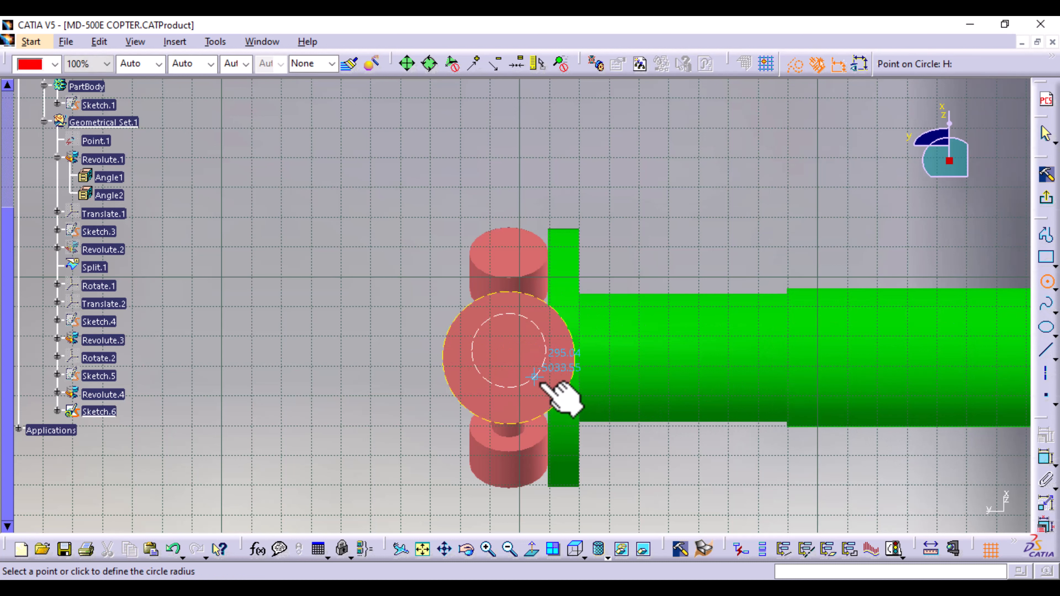
click(554, 418)
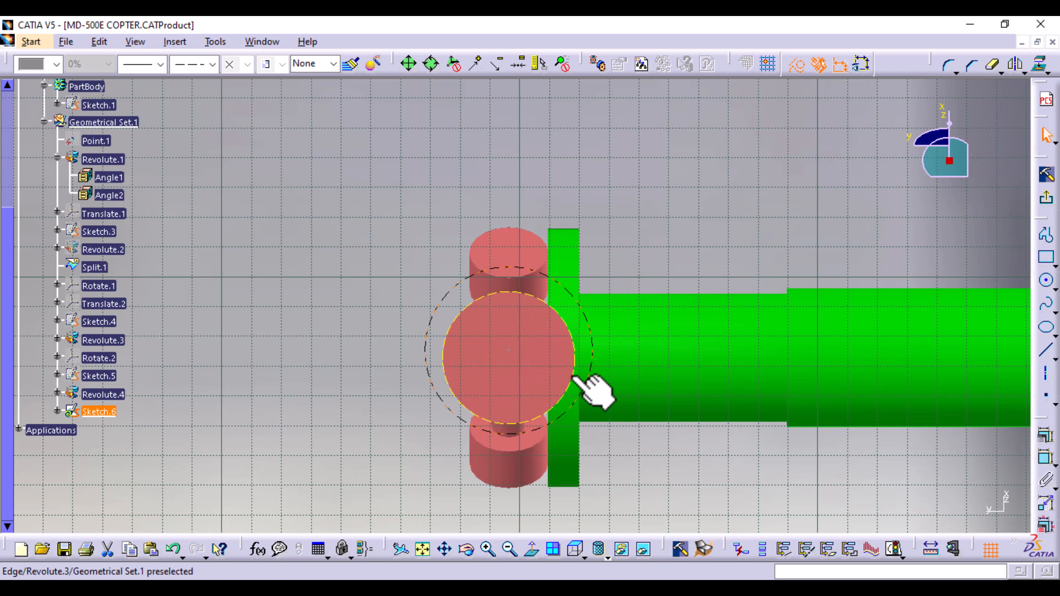
click(796, 66)
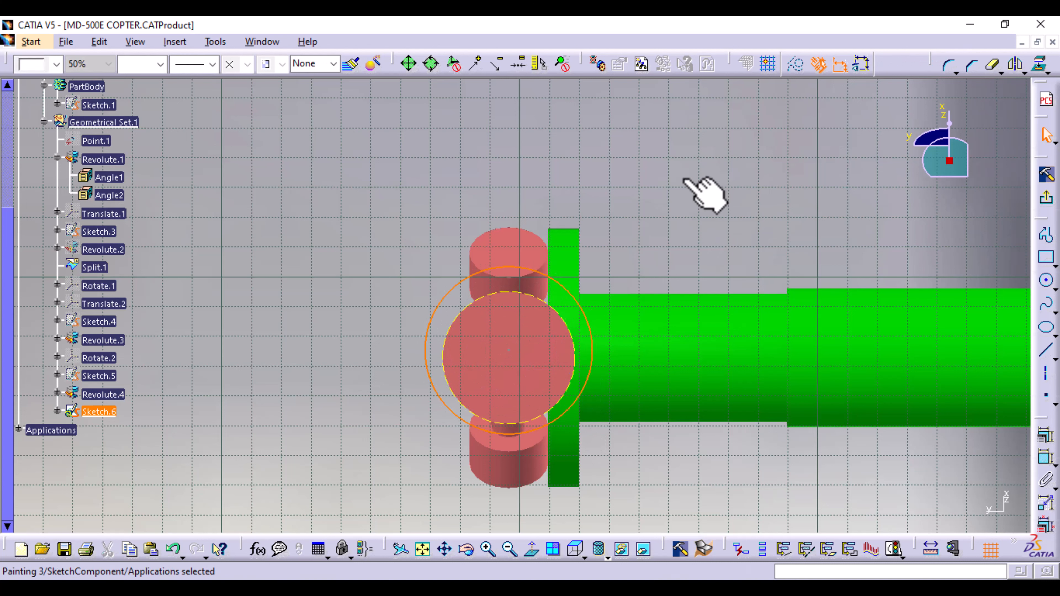
- Constrain the new circle to be concentric with the projected end-face circle
click(550, 306)
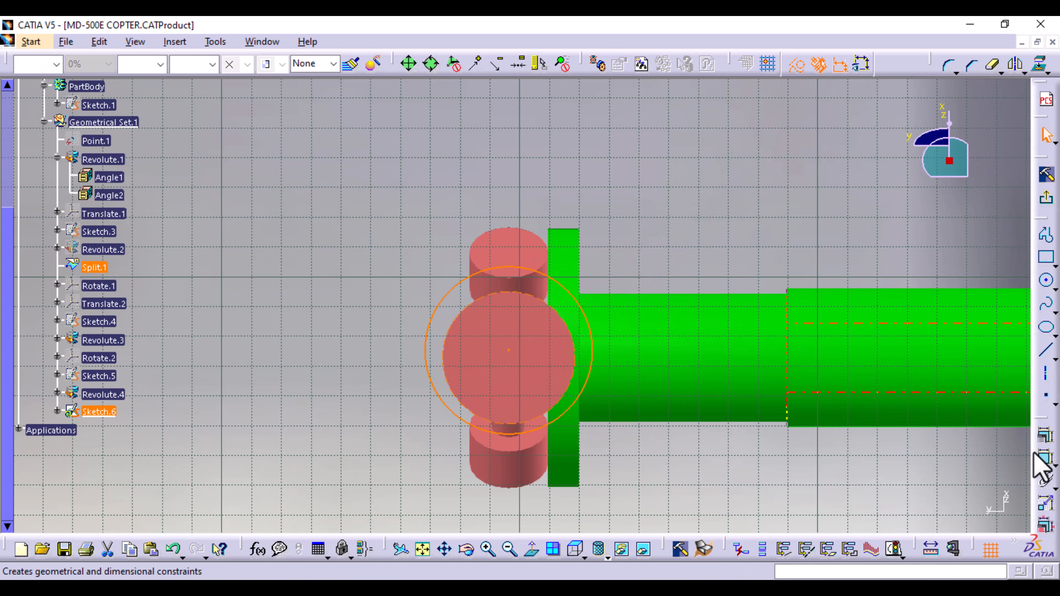
click(1043, 457)
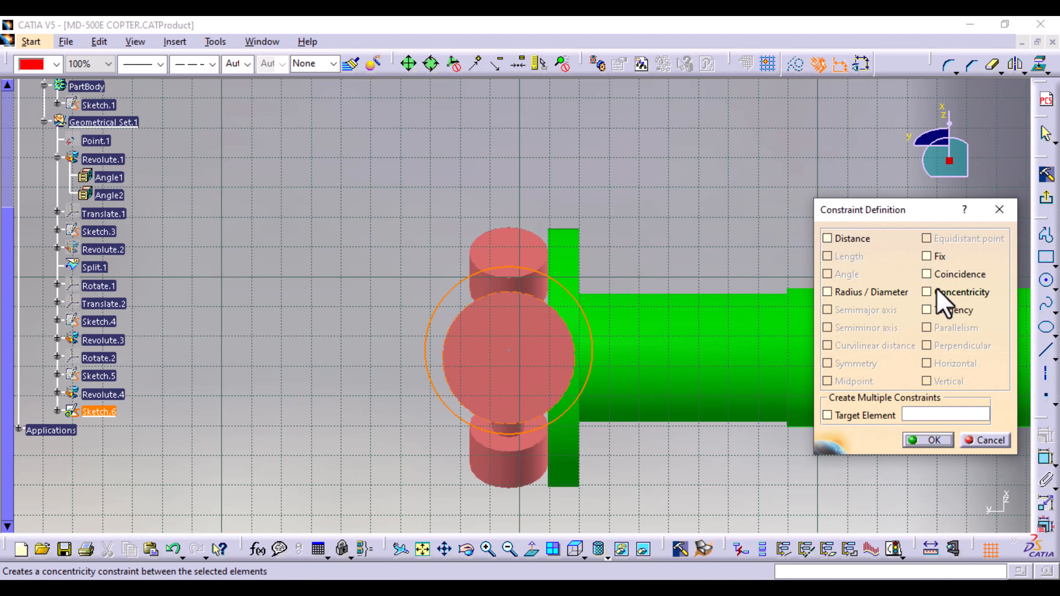
click(935, 291)
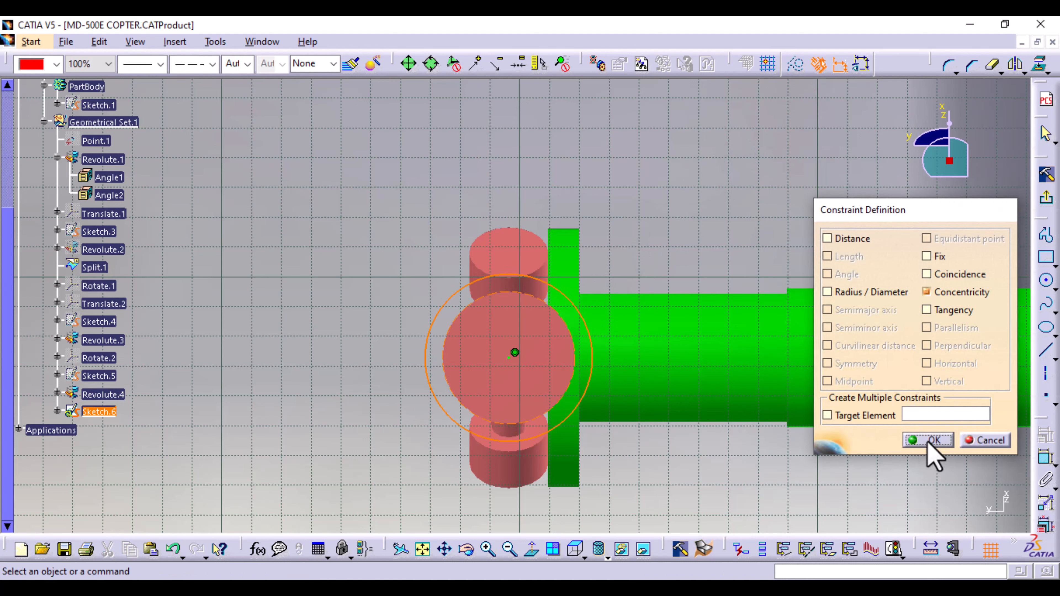
click(925, 441)
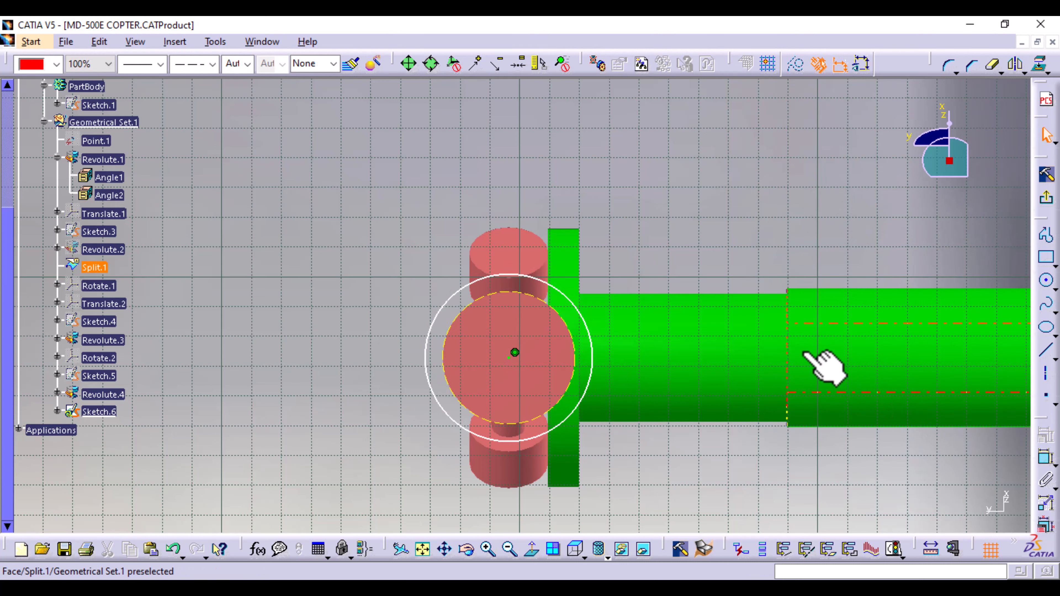
- Dimension the new circle around the tube's end face with a diameter of 50 mm and finish the sketch
click(481, 279)
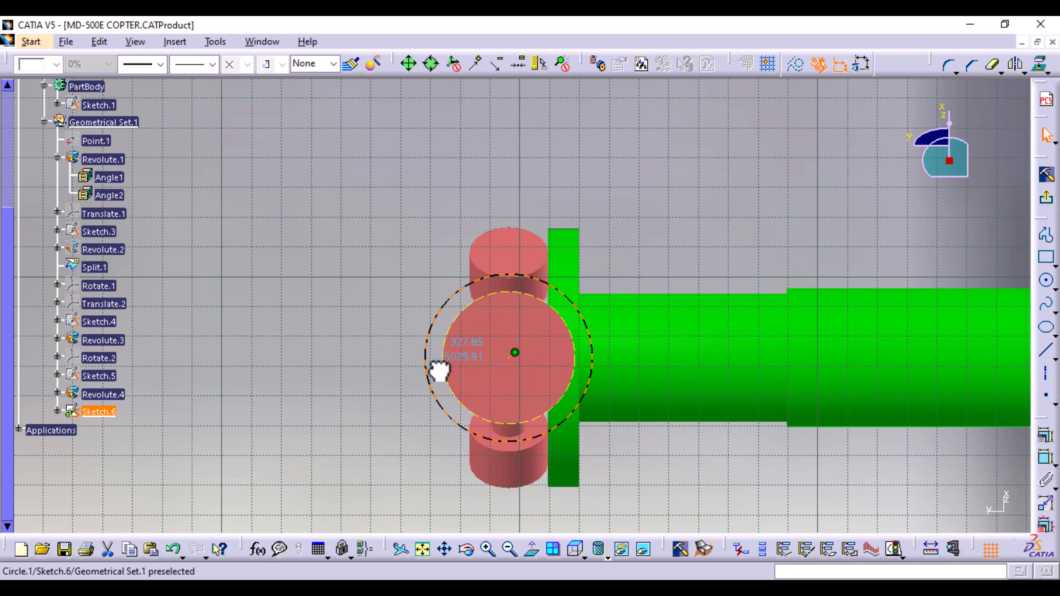
click(1046, 461)
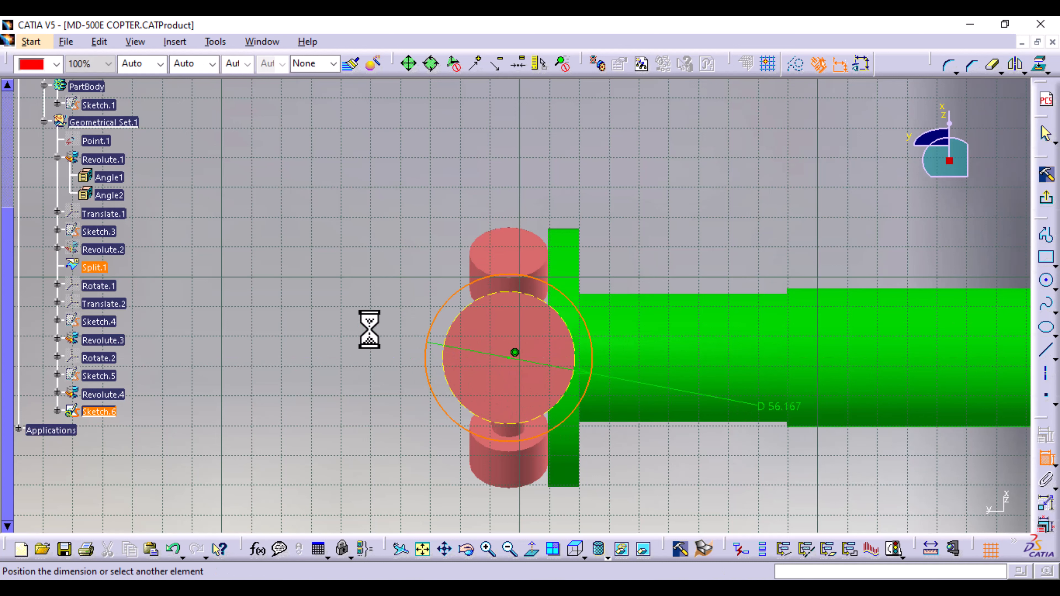
double_click(343, 304)
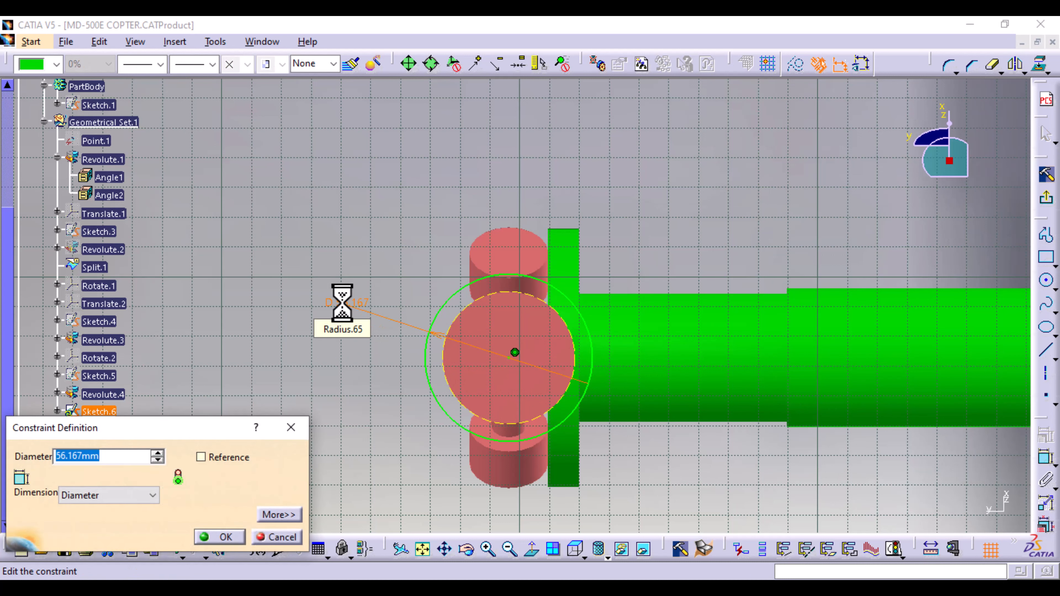
text(50)
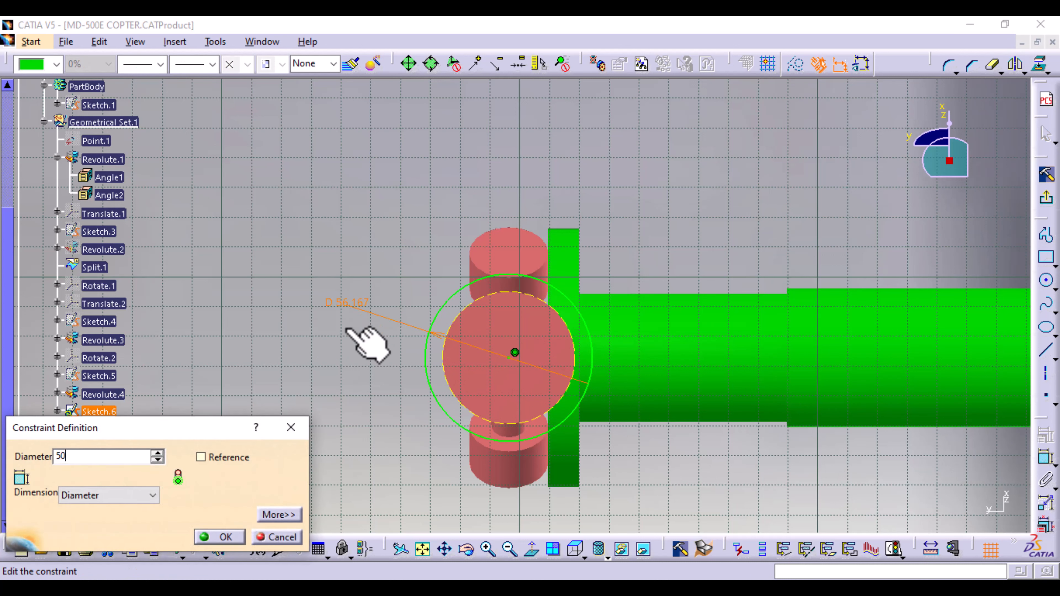
click(225, 538)
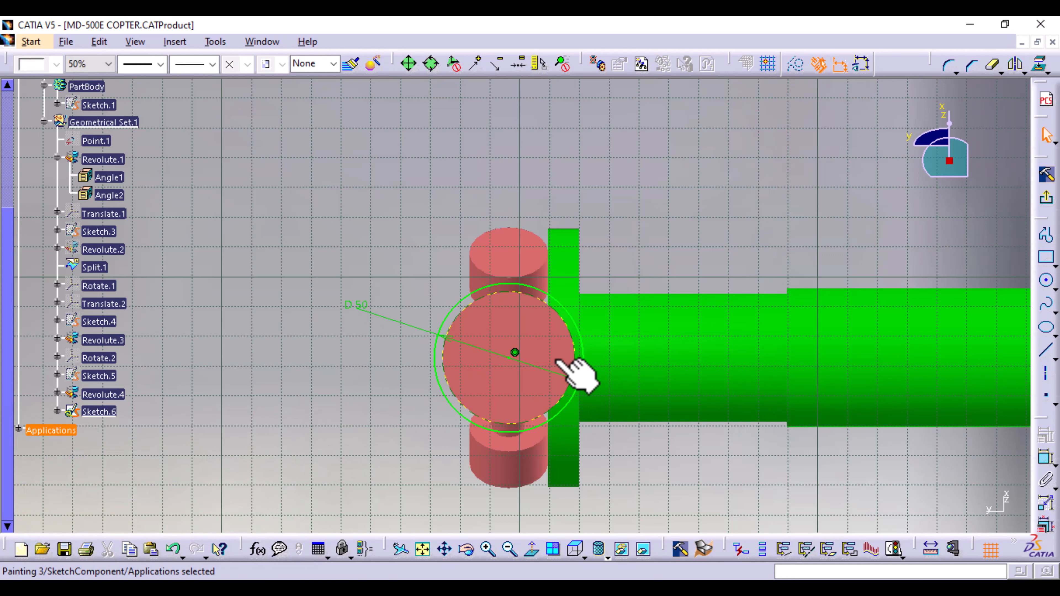
click(1046, 204)
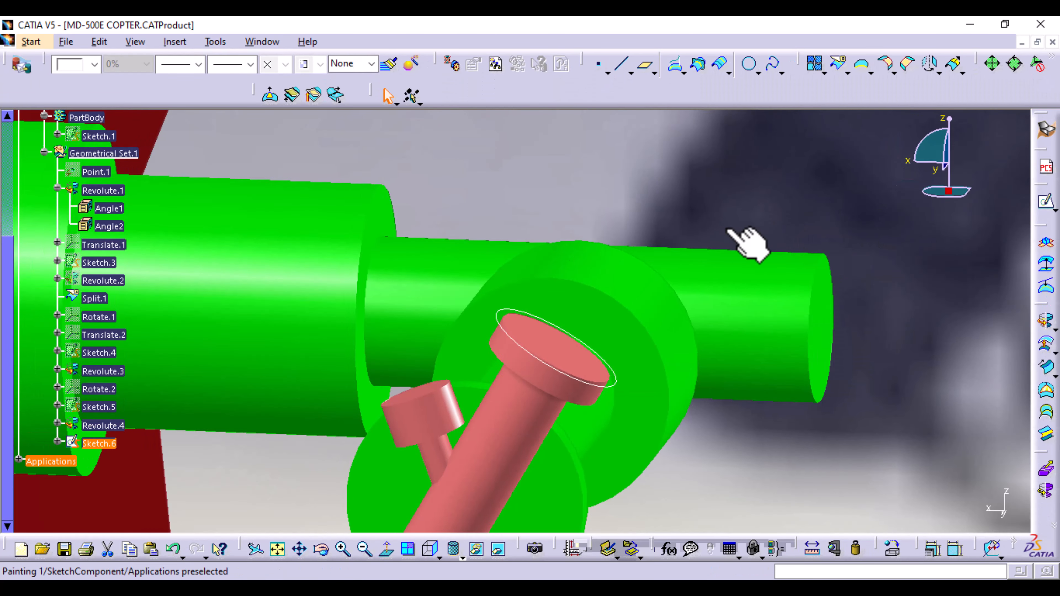
- Fill the ring at the tube's end using the 50 mm circle sketch as outer boundary and the tube's end-face edge as inner boundary
middle_drag(646, 242, 649, 346)
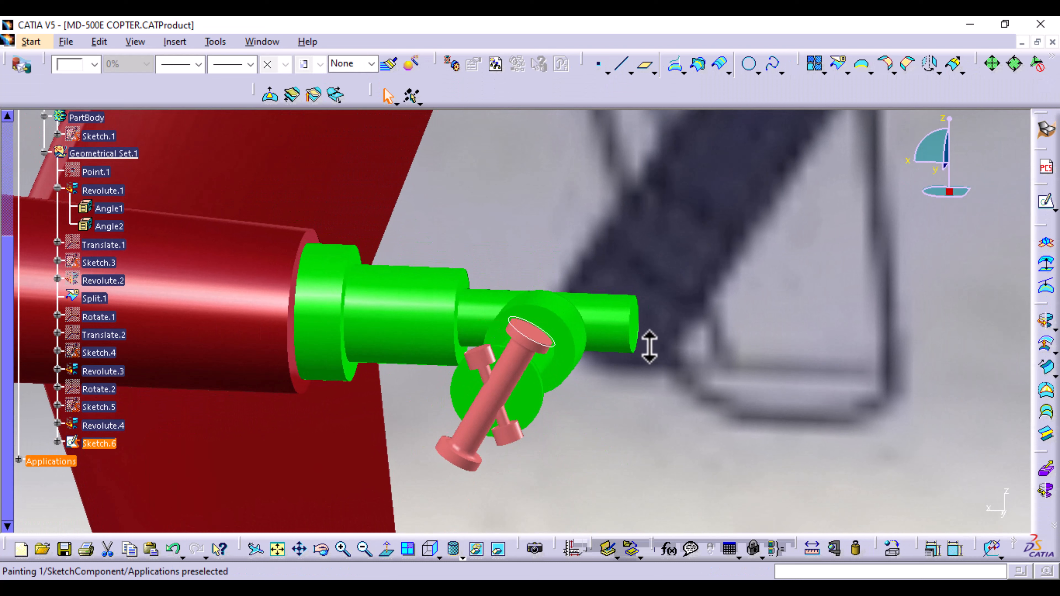
click(431, 550)
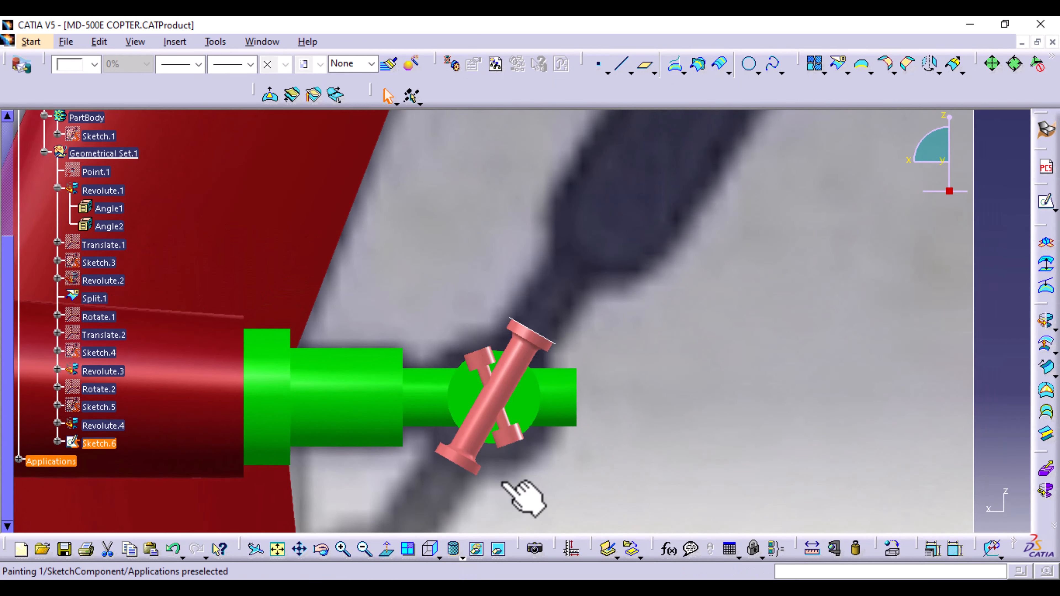
mouse_move(688, 426)
middle_down()
mouse_move(672, 403)
mouse_move(706, 298)
mouse_move(706, 398)
mouse_move(692, 408)
middle_up()
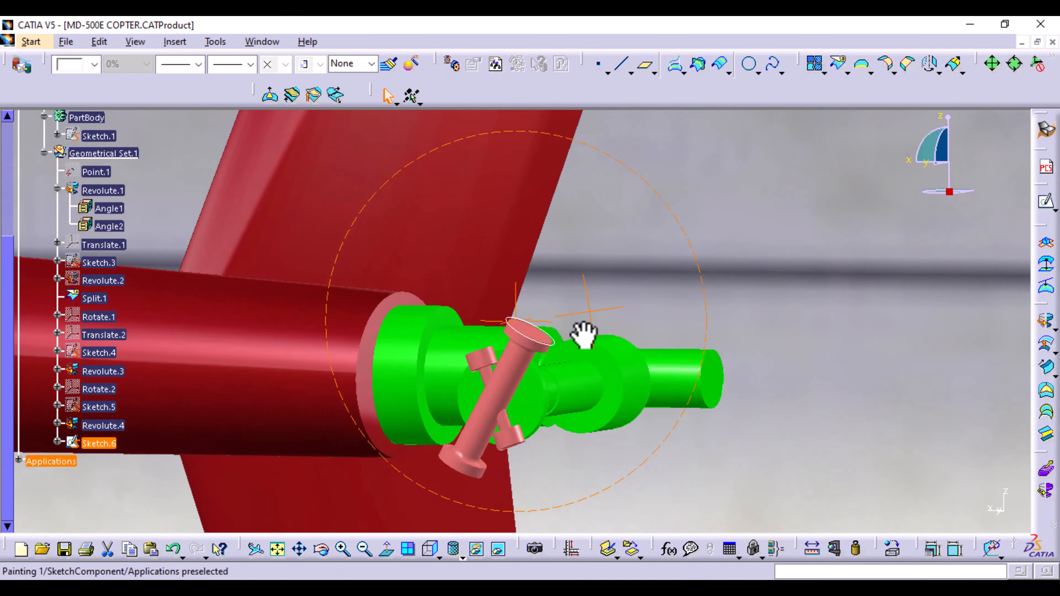
middle_drag(585, 335, 602, 215)
click(490, 311)
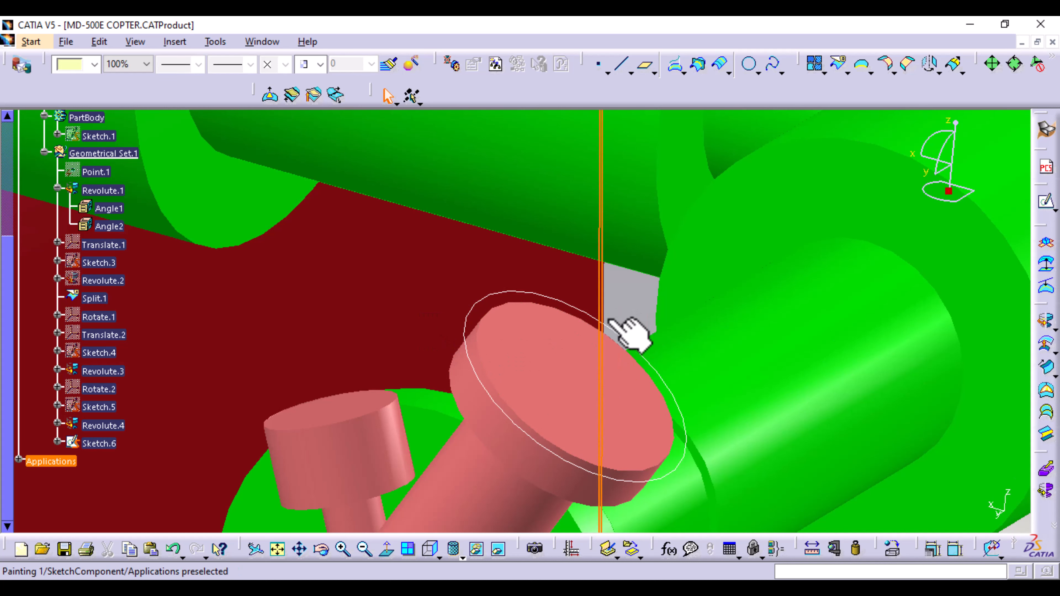
click(618, 331)
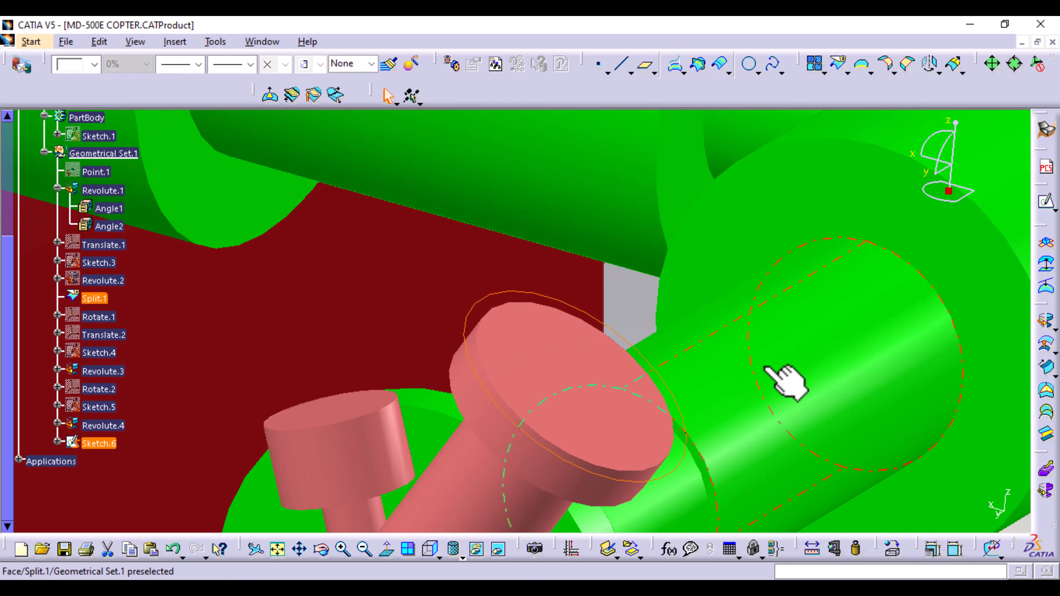
click(1045, 390)
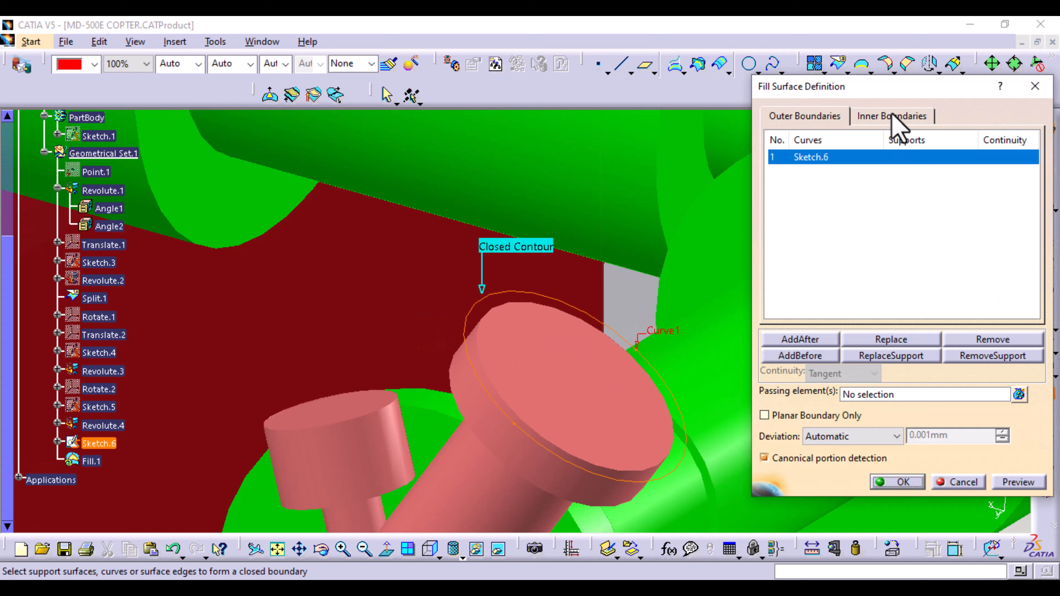
click(892, 116)
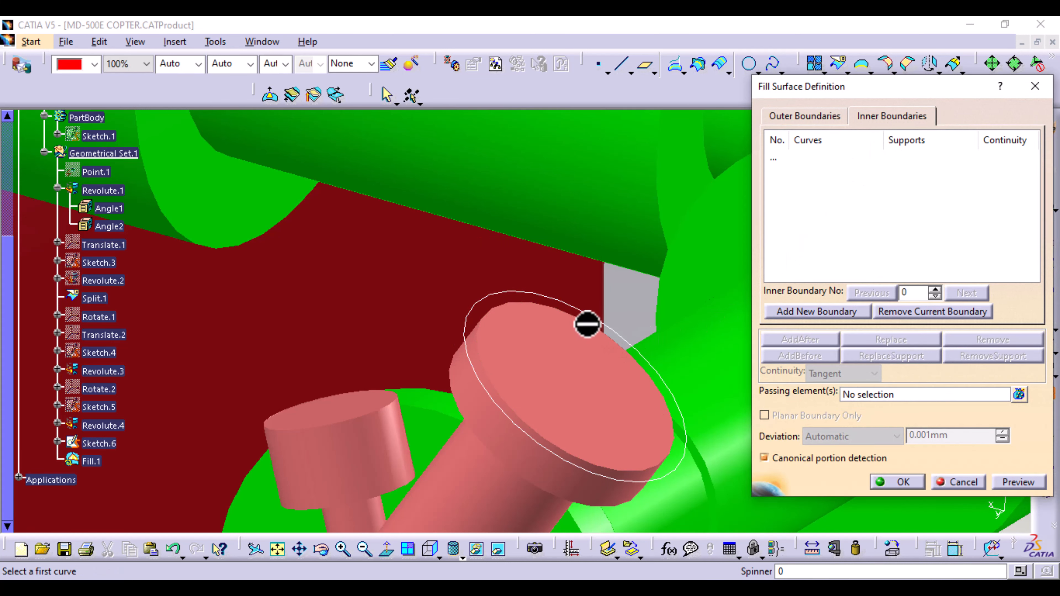
click(559, 308)
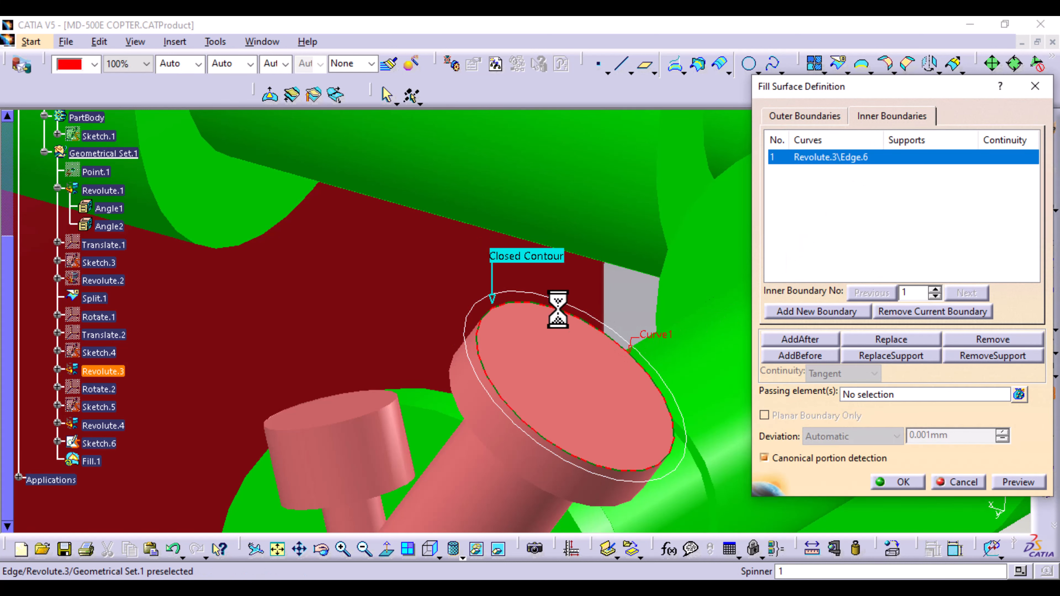
click(1040, 485)
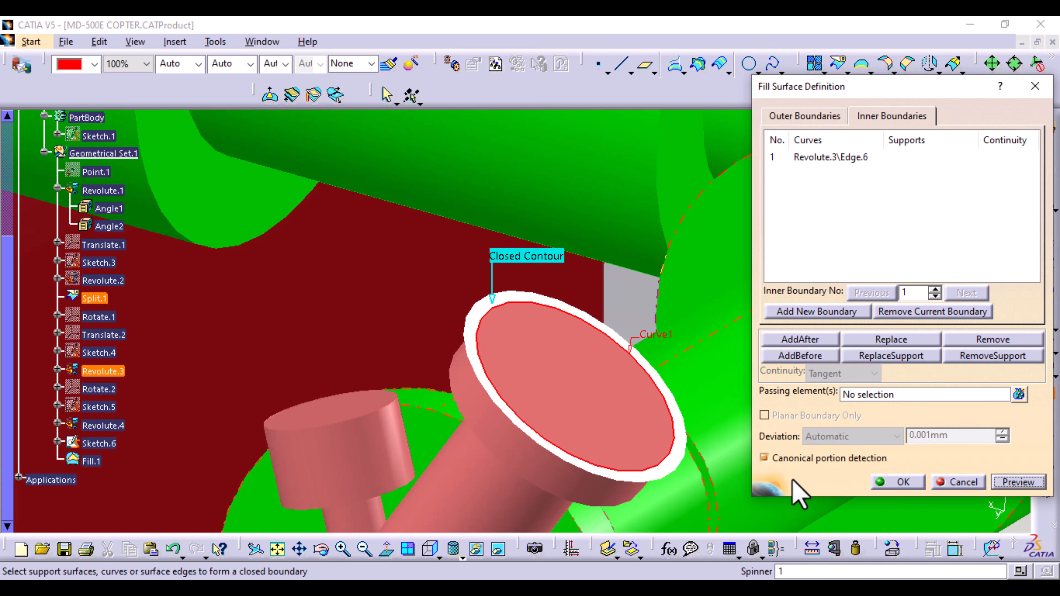
click(902, 483)
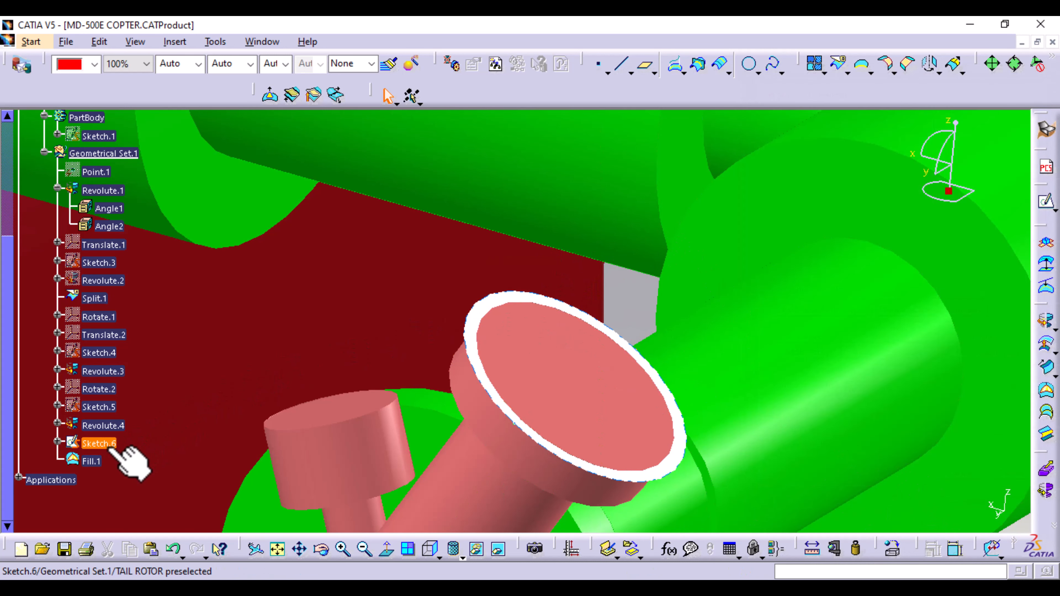
- Extrude the 50 mm circle sketch 75 mm as a surface, reversed so it points away from the cross tube toward the blade
click(120, 448)
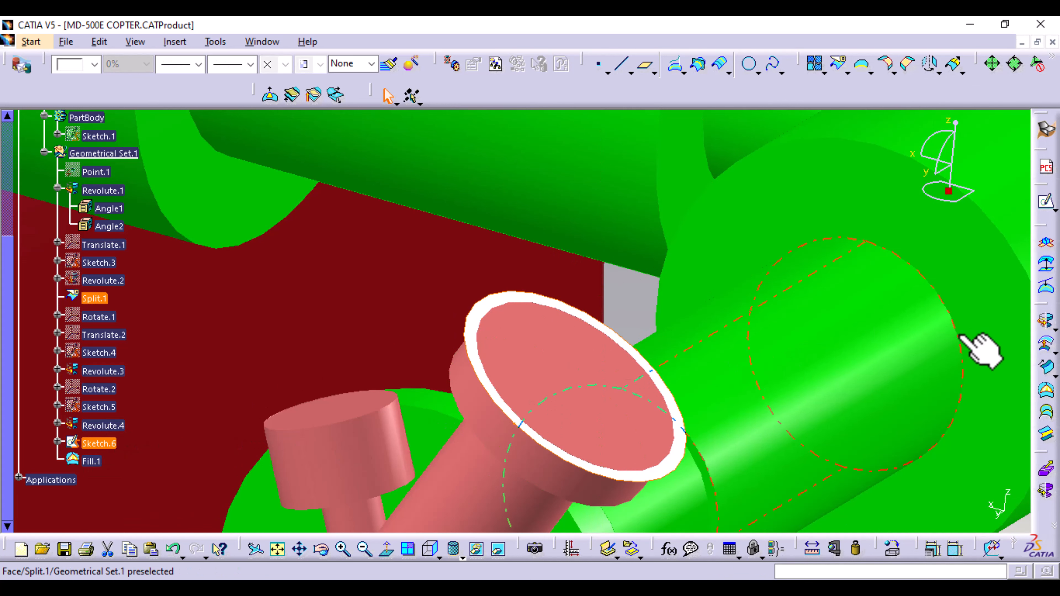
click(431, 551)
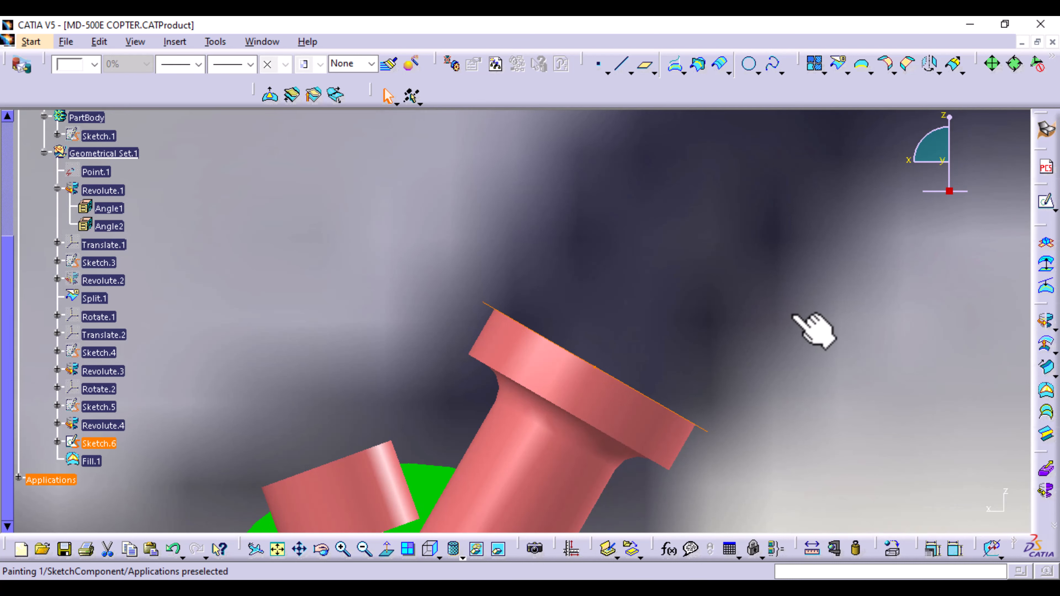
middle_drag(793, 325, 757, 436)
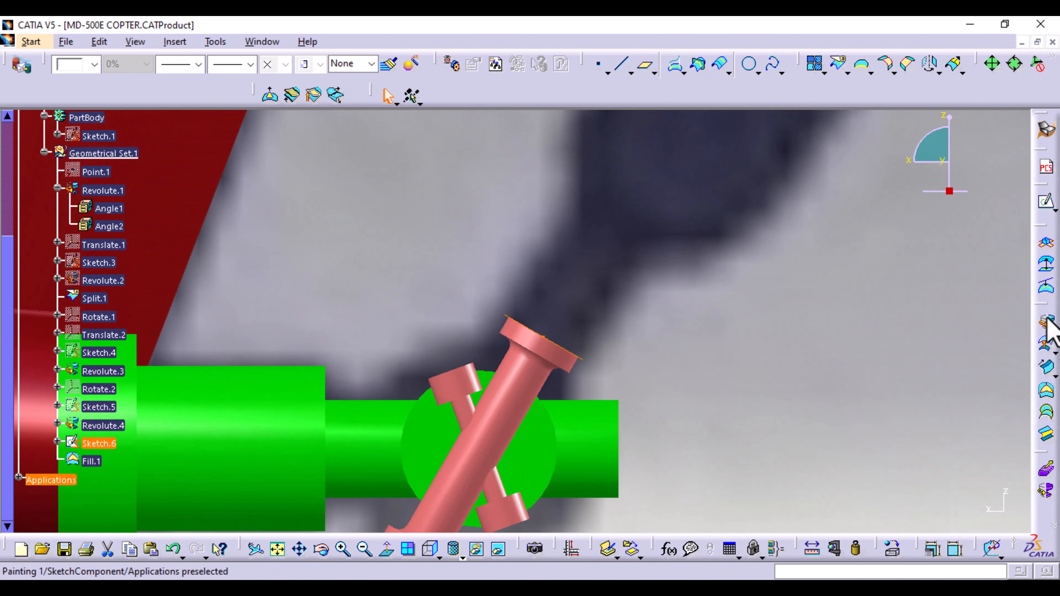
click(1054, 331)
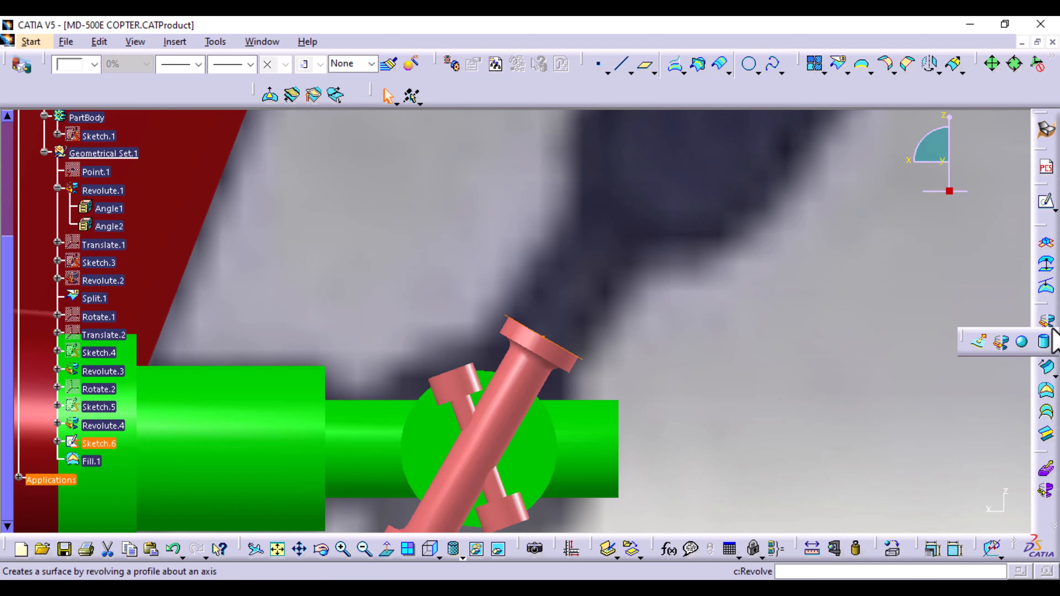
click(987, 347)
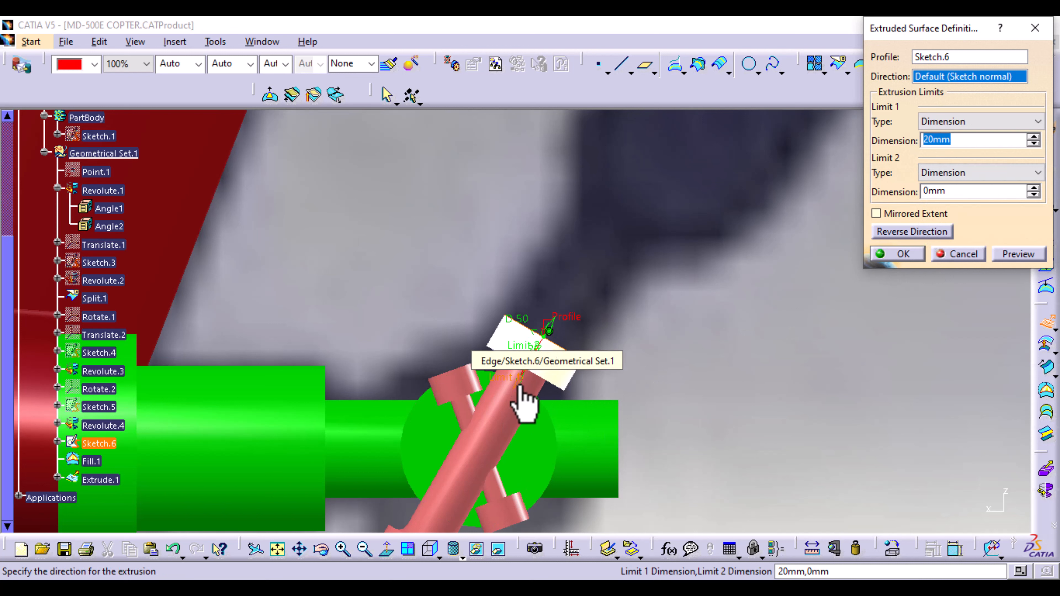
click(929, 234)
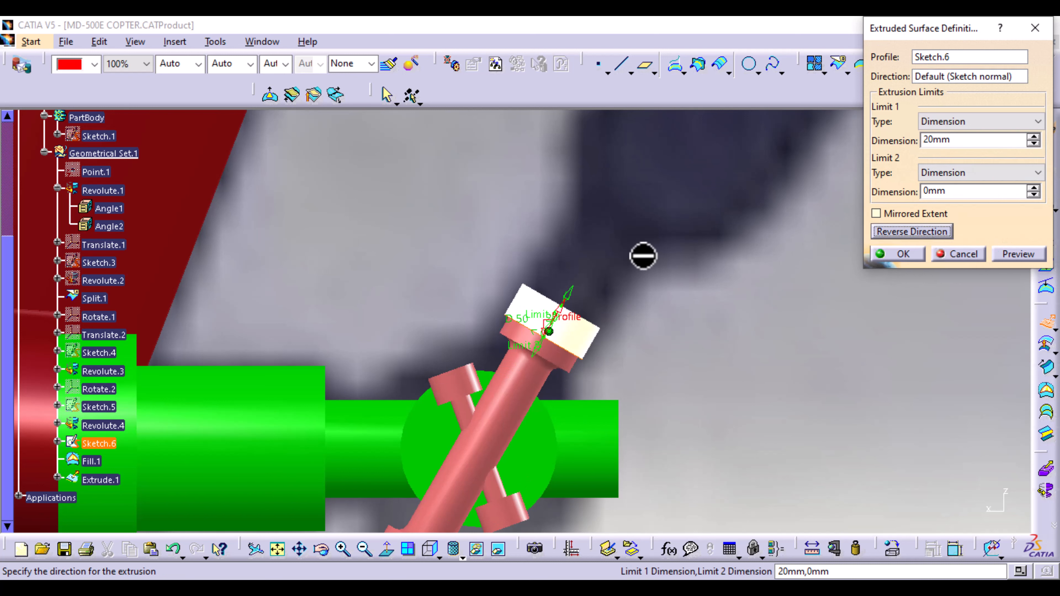
drag(573, 295, 627, 214)
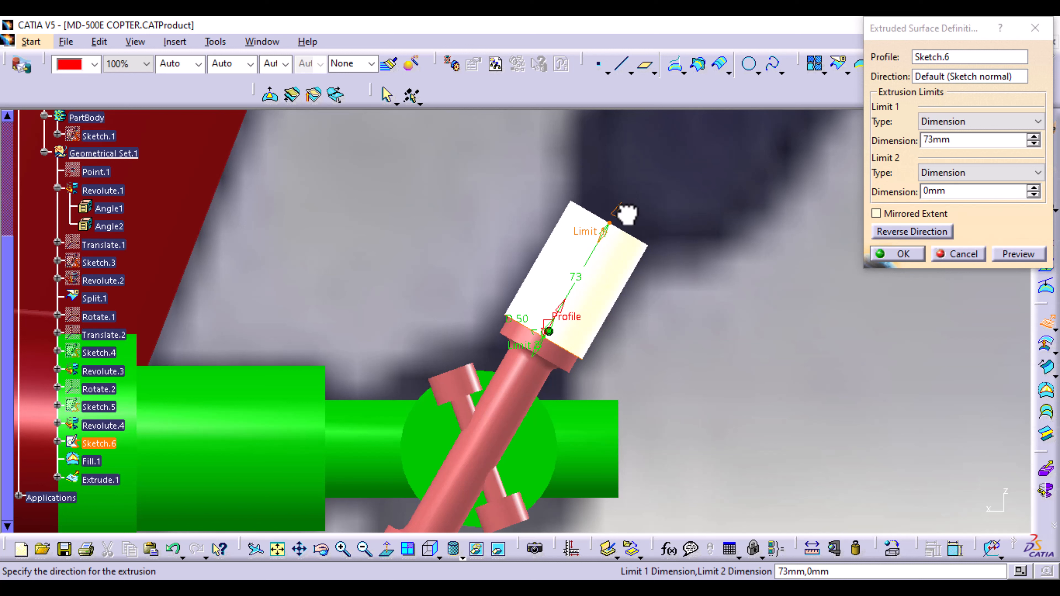
click(1034, 136)
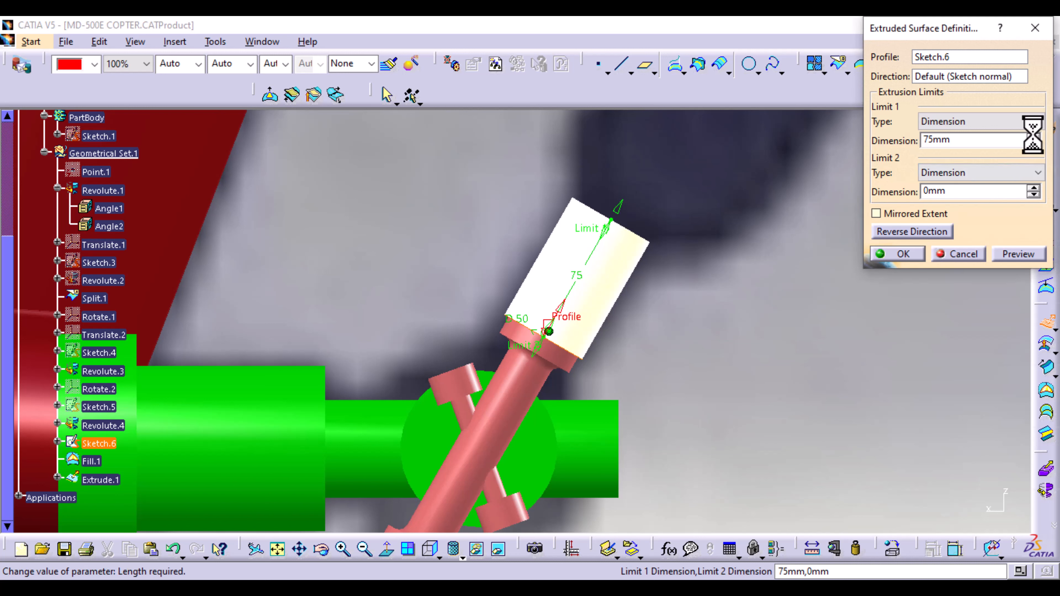
click(912, 255)
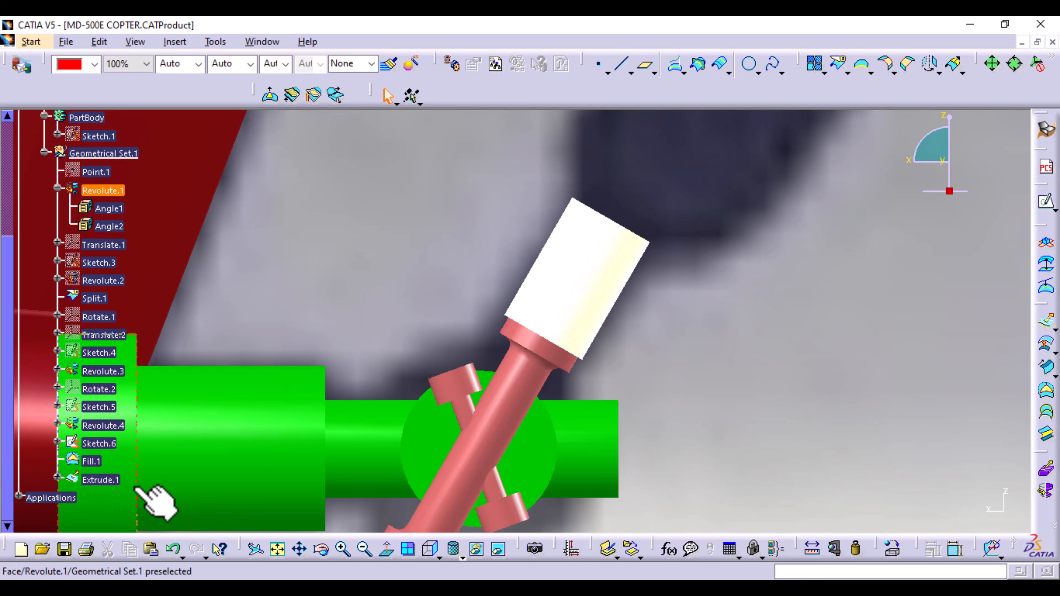
- Examine the extruded sleeve and compare it with the tail rotor photos in Spec-Sheet-N104AS-Spec-FV.pdf in the Edge browser, then return to CATIA
middle_drag(708, 239, 709, 209)
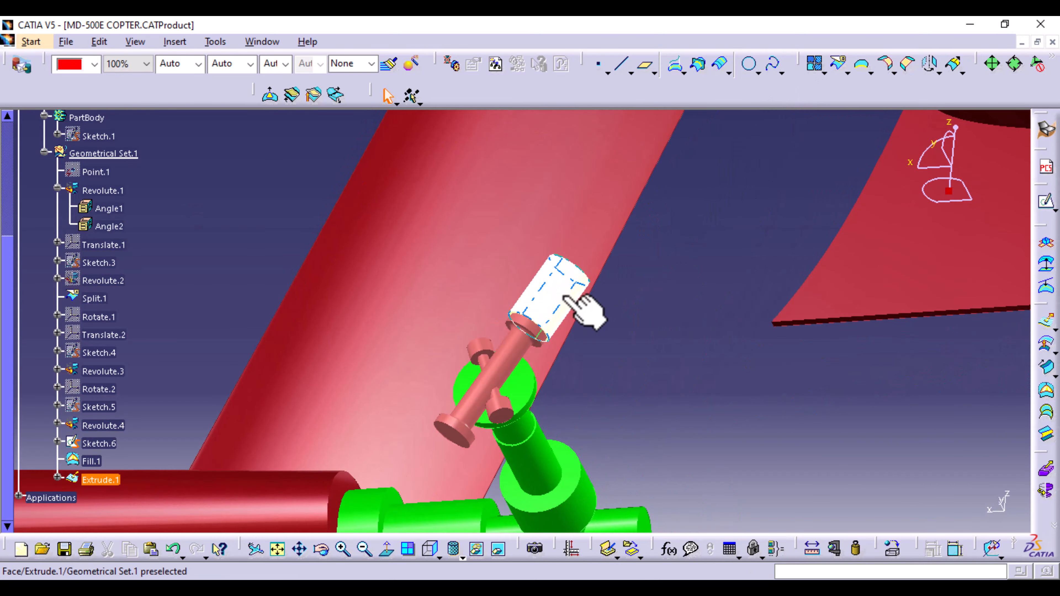
middle_drag(665, 263, 606, 374)
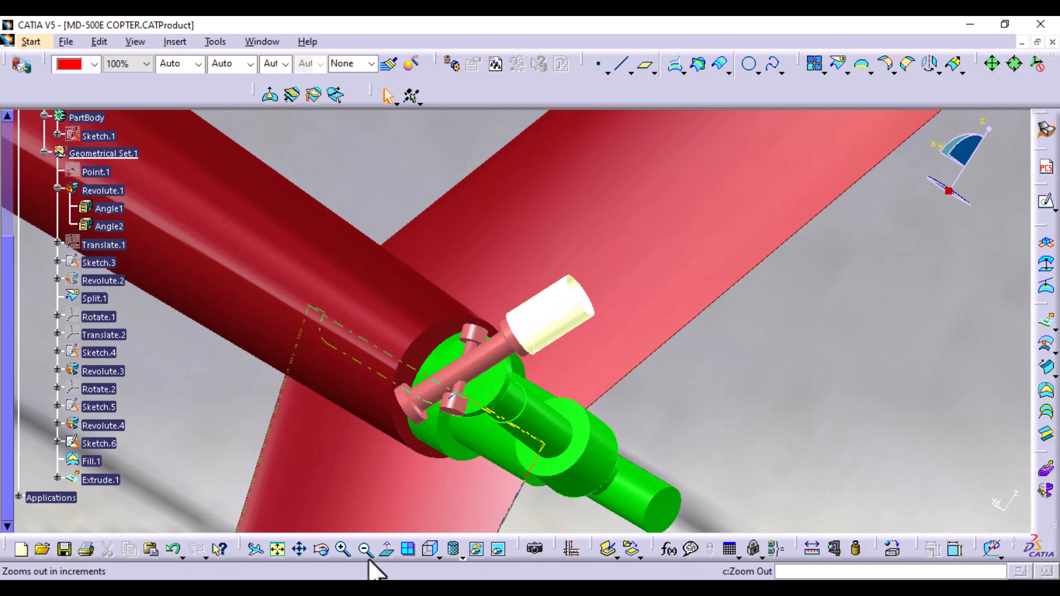
click(428, 549)
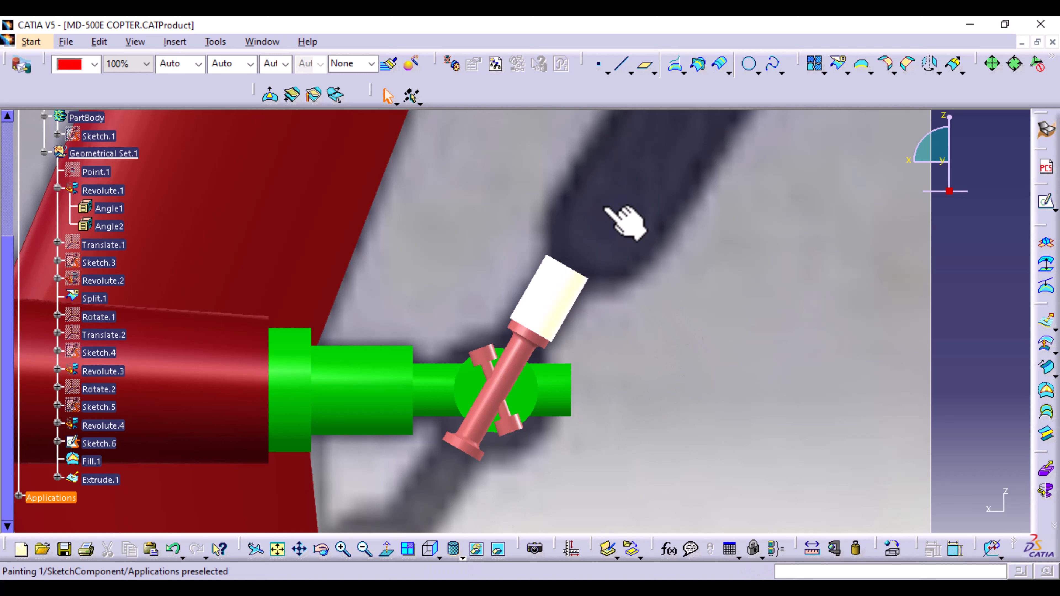
click(549, 588)
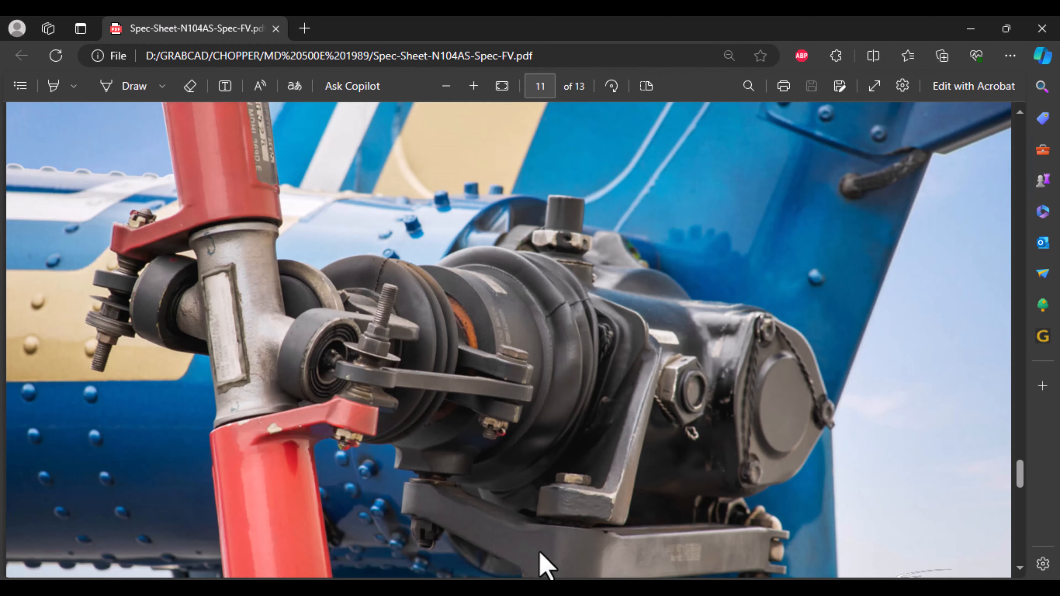
scroll(551, 445, up, 15)
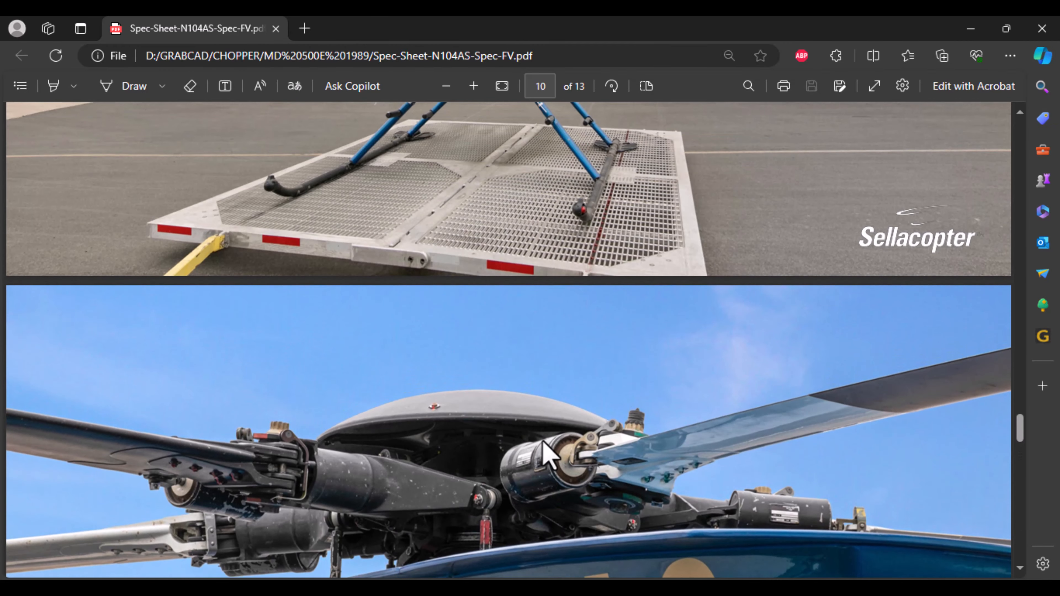
scroll(541, 444, down, 15)
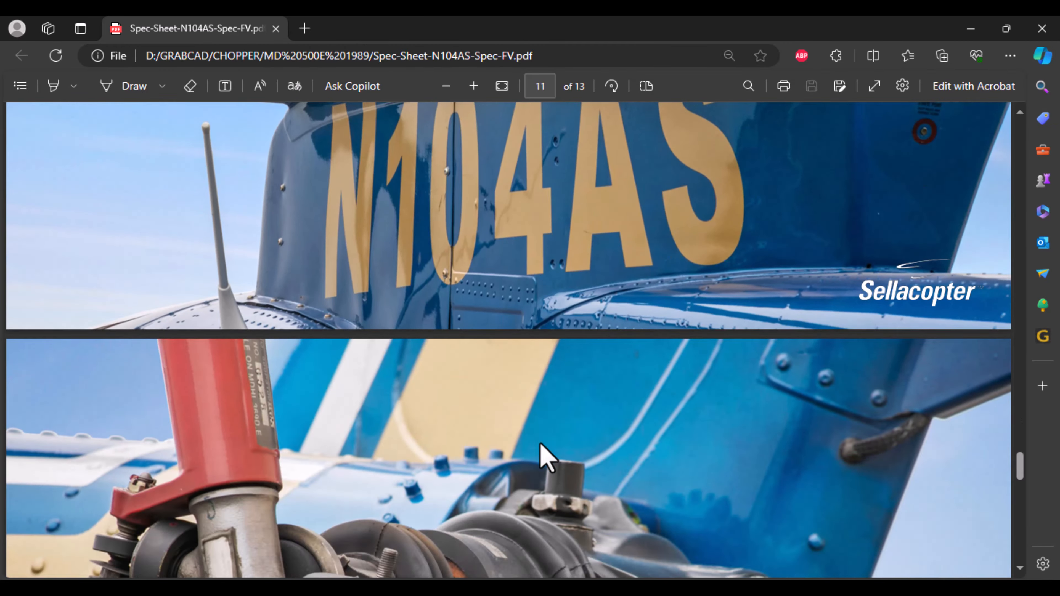
scroll(546, 457, up, 3)
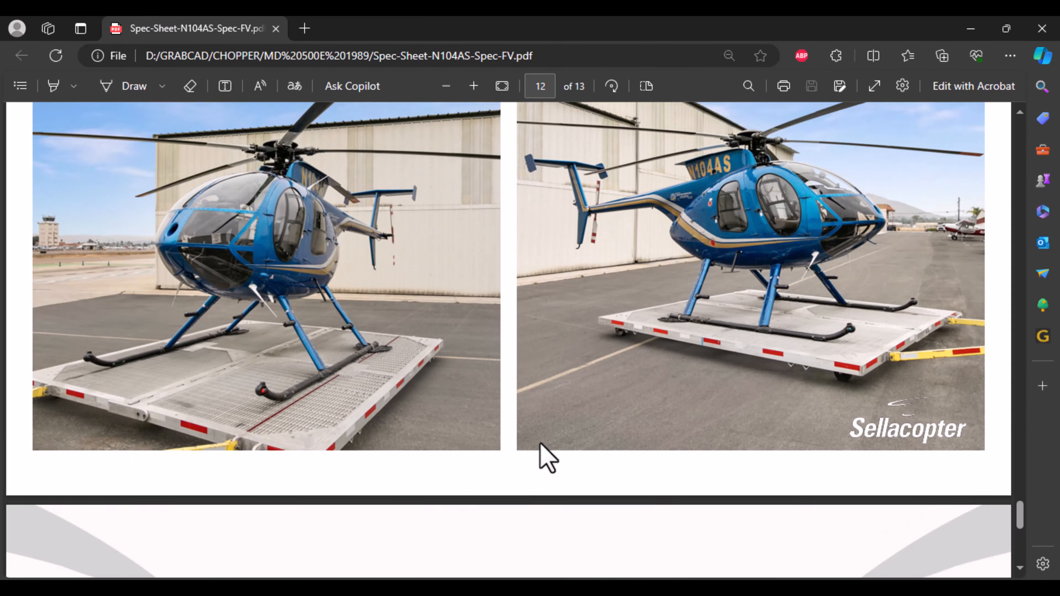
click(474, 87)
click(474, 87)
click(474, 87)
click(474, 86)
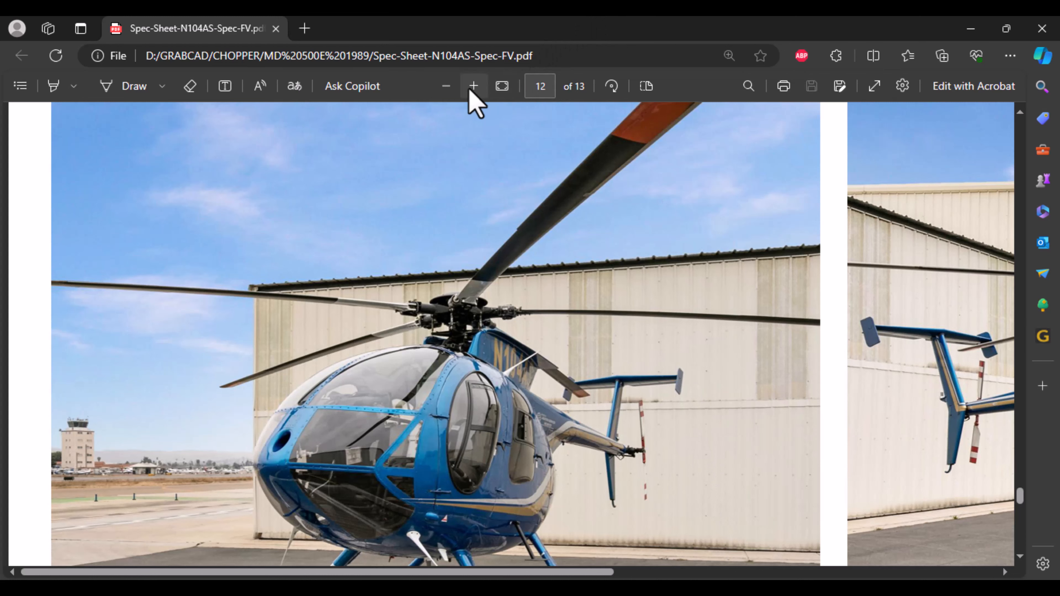
click(474, 86)
drag(378, 570, 570, 571)
scroll(547, 488, down, 5)
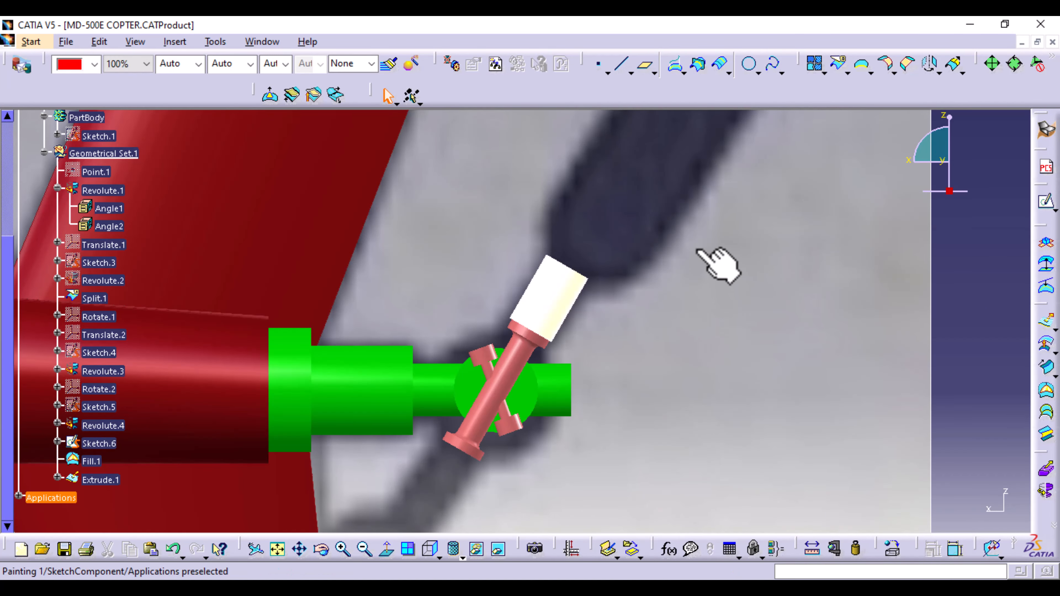
middle_drag(630, 215, 564, 293)
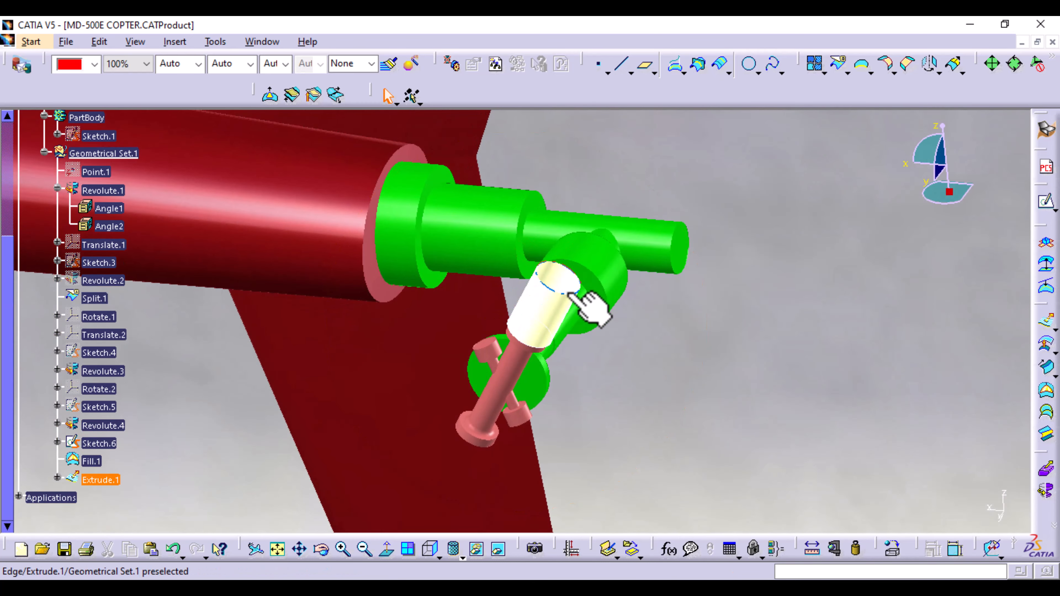
- Fill the sleeve's open outer end using its circular edge as the closed boundary
click(576, 289)
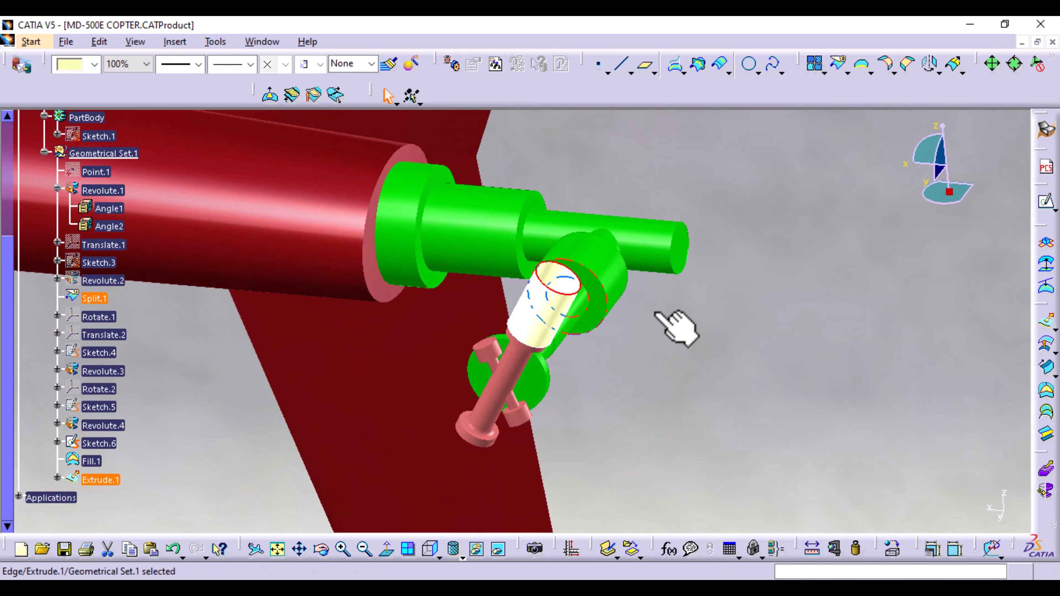
click(1048, 394)
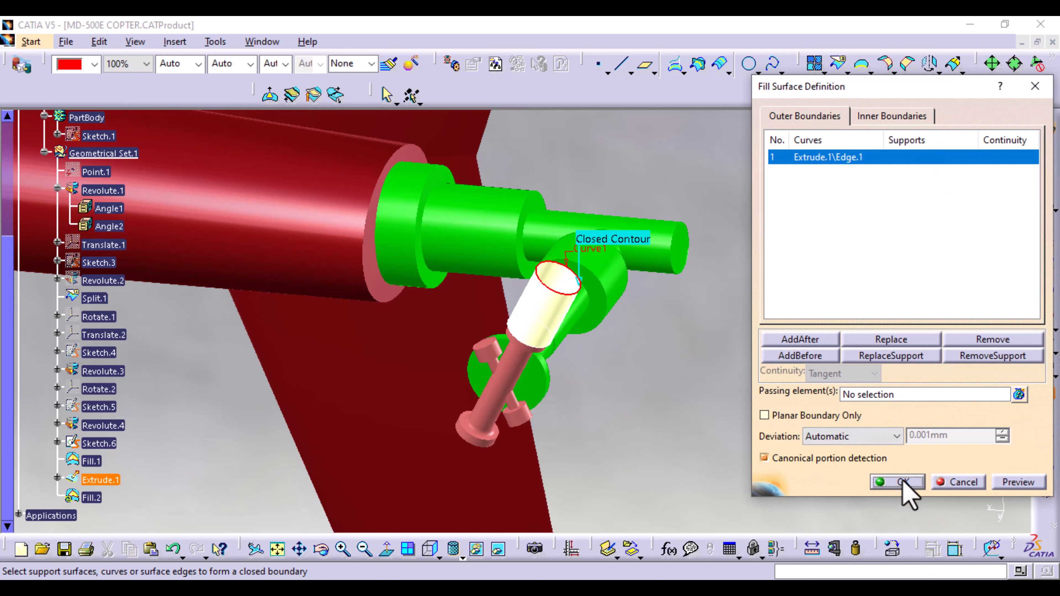
click(898, 482)
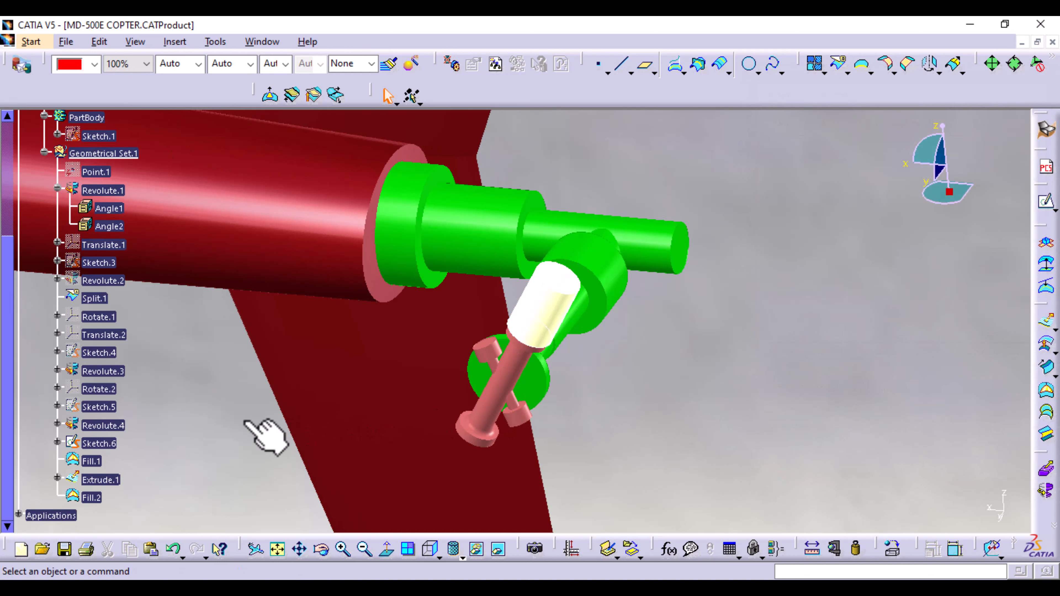
- Join Fill.1, Extrude.1 and Fill.2 into one surface with a 0.001 mm merging distance
click(93, 462)
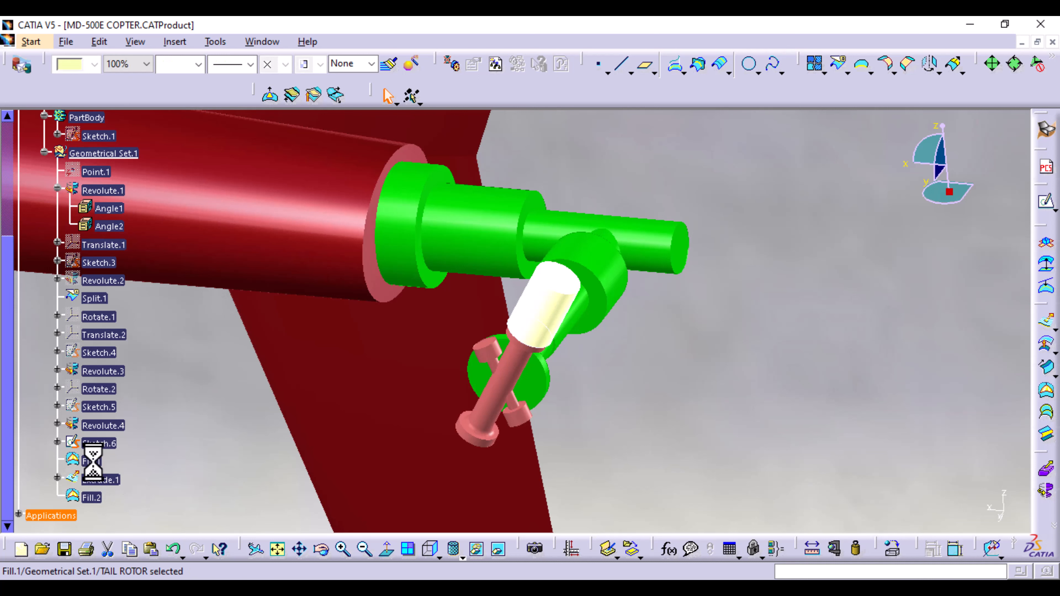
ctrl+click(111, 479)
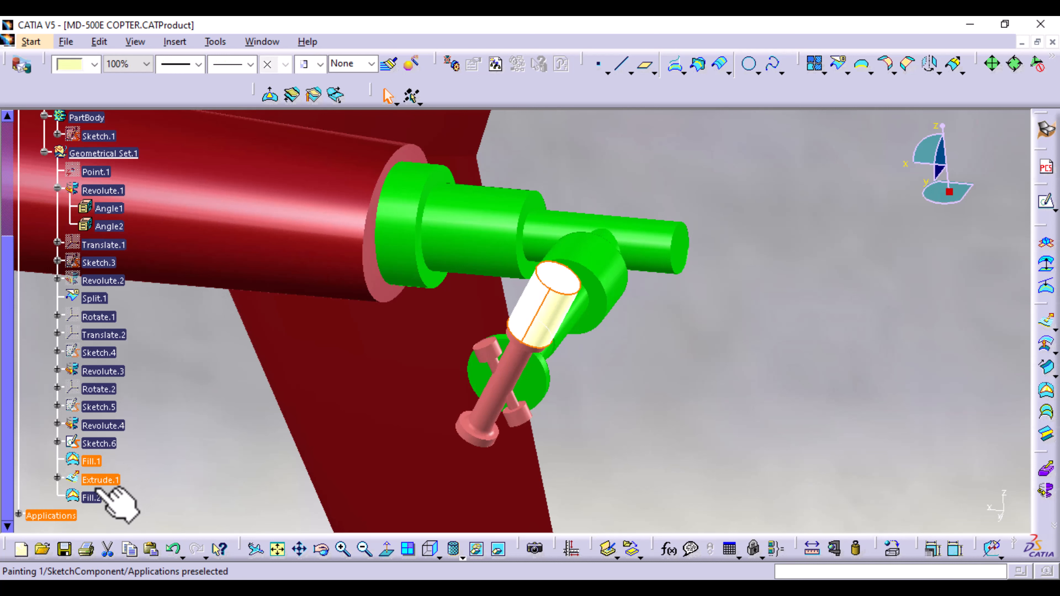
ctrl+click(93, 498)
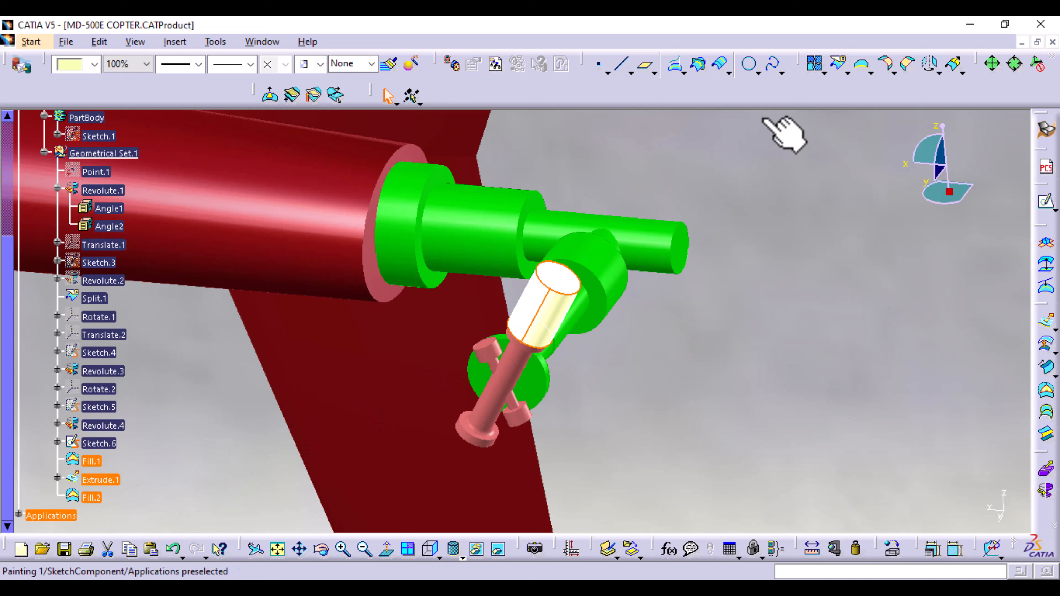
click(815, 65)
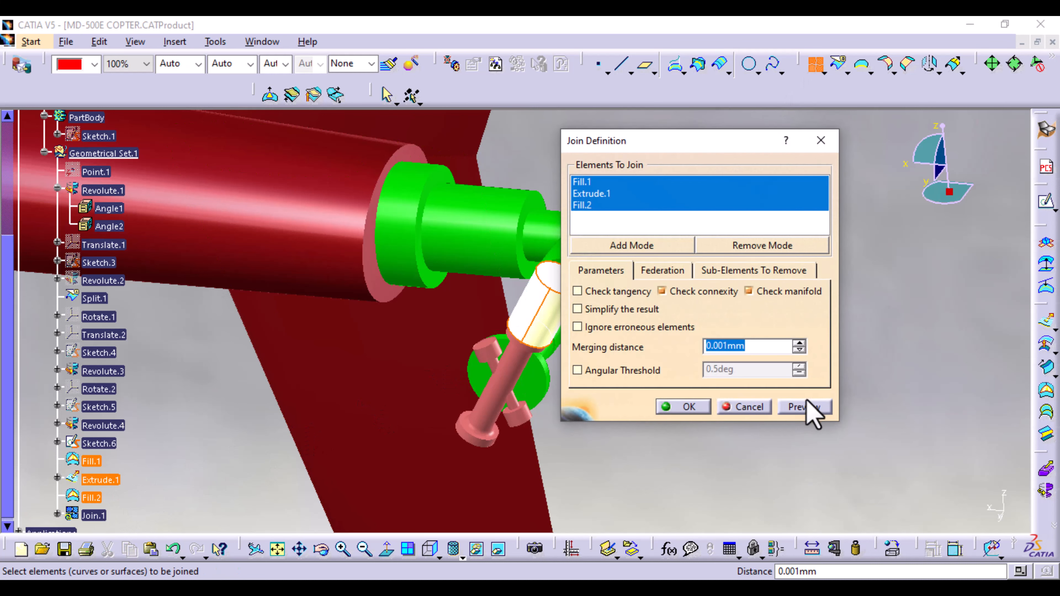
click(810, 410)
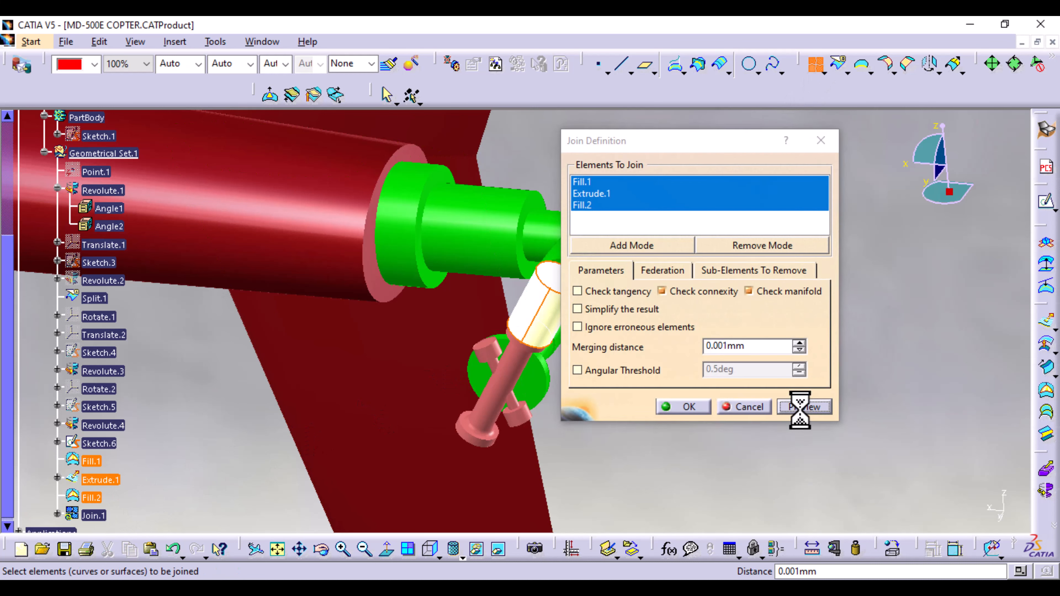
click(689, 407)
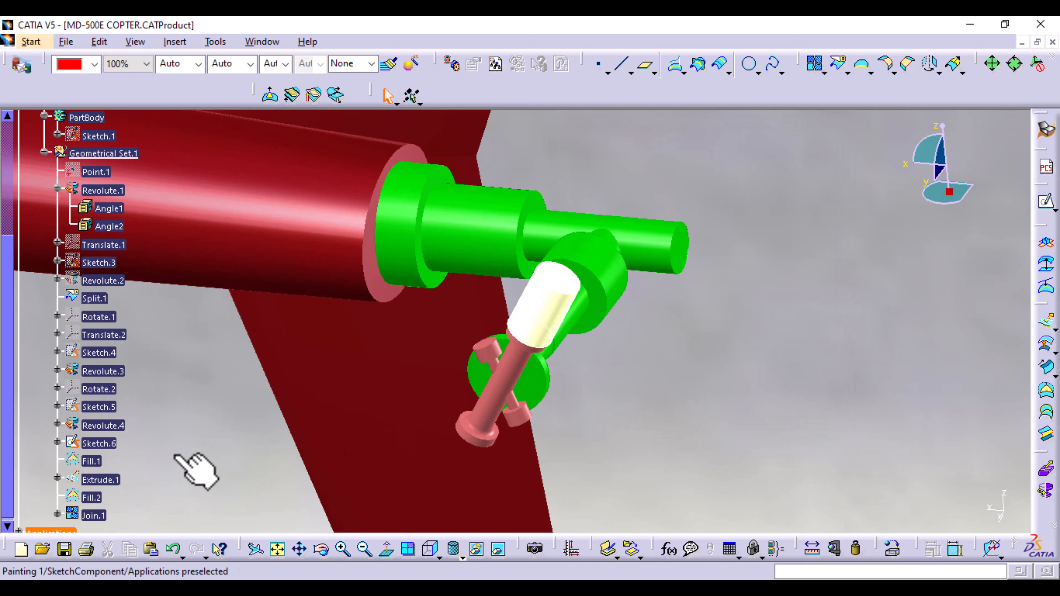
- Try a dark green colour on the joined sleeve surface
click(98, 516)
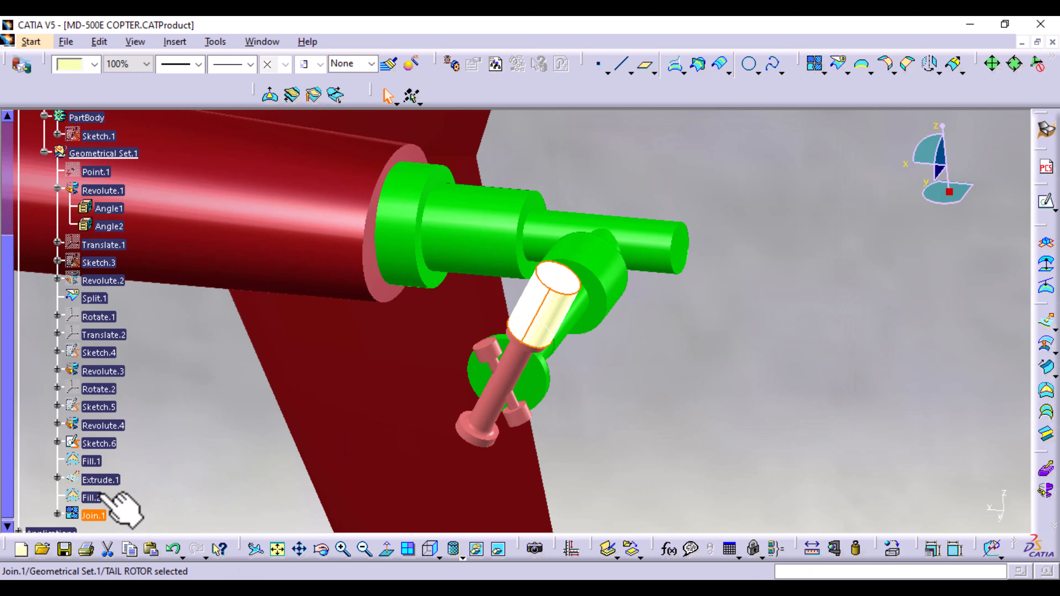
click(96, 63)
click(76, 318)
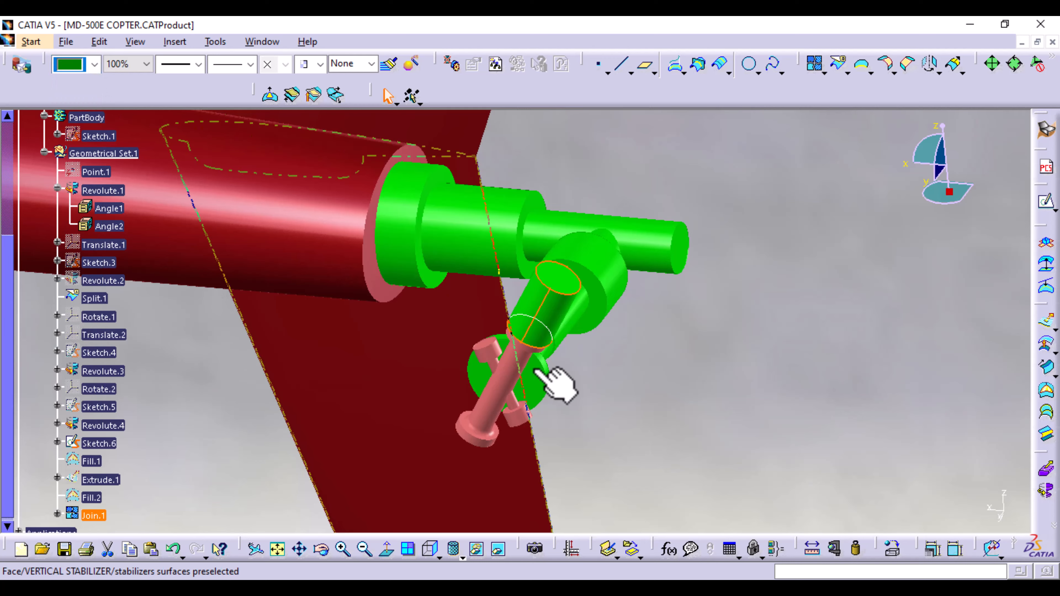
- Try reddish brown on the joined sleeve surface, then set its colour to tan
middle_drag(620, 405, 230, 393)
click(90, 516)
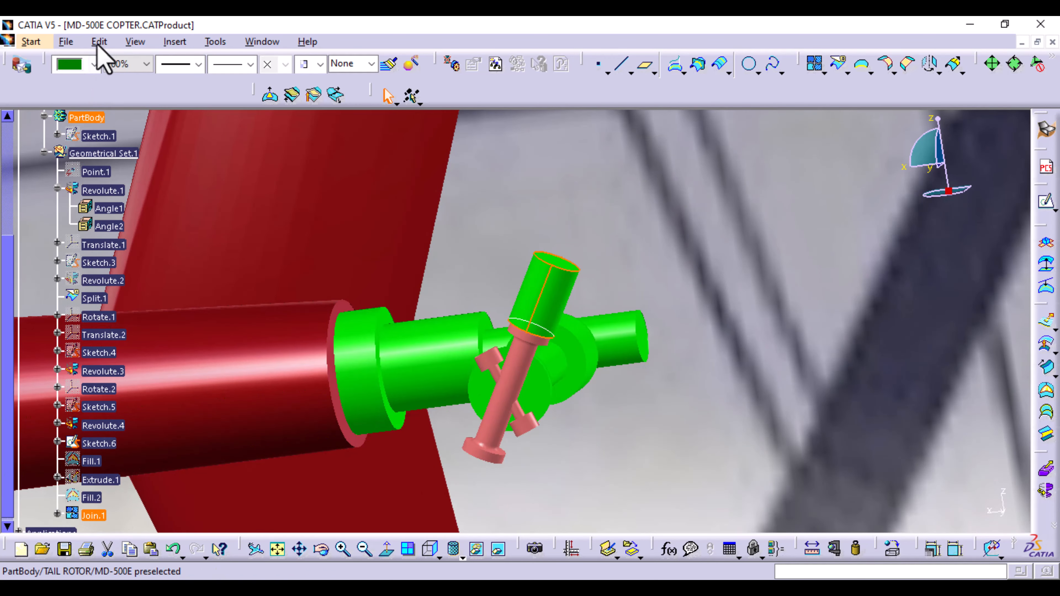
click(94, 65)
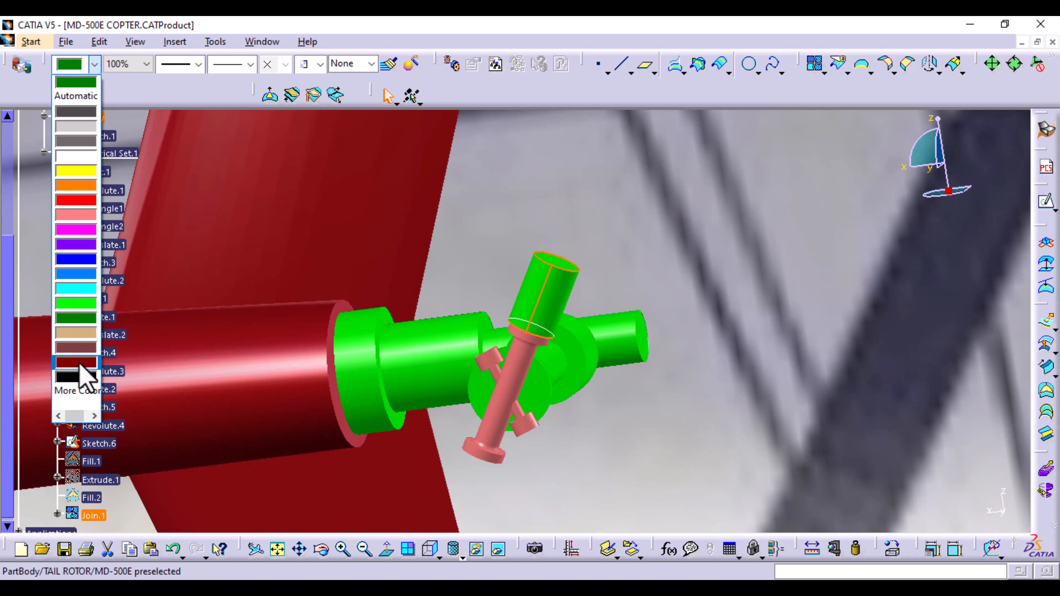
click(80, 350)
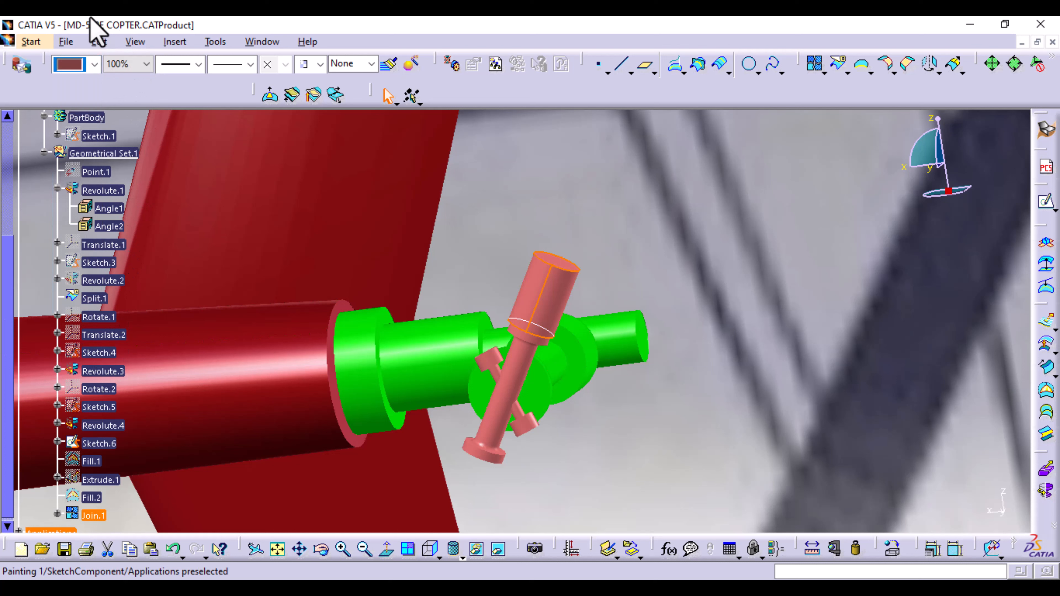
click(94, 64)
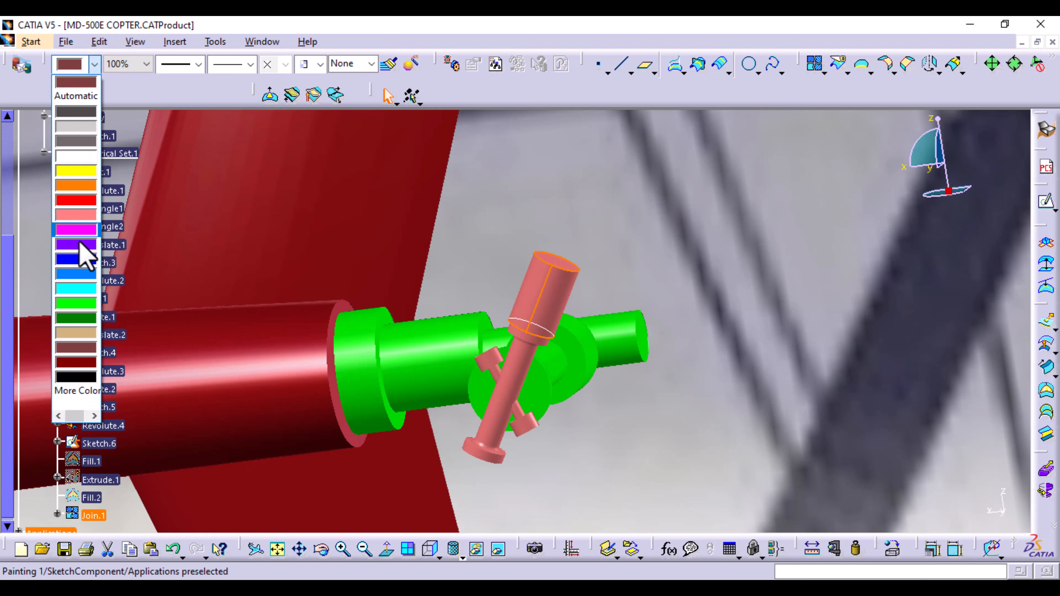
click(86, 333)
click(631, 231)
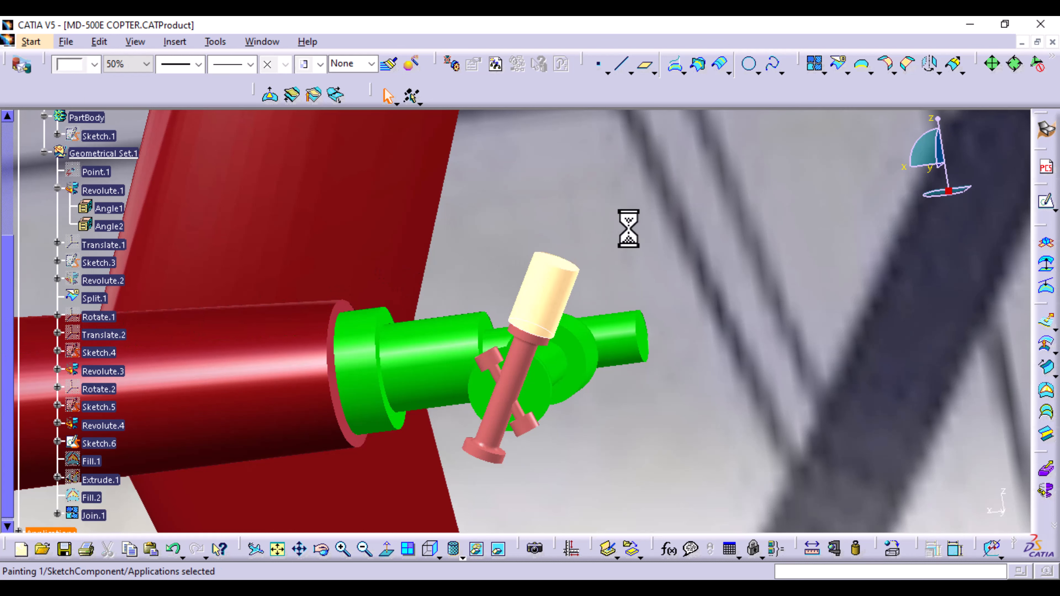
- Hide Sketch.6, the 50 mm circle sketch at the inner end of the sleeve
mouse_move(505, 256)
middle_down()
mouse_move(490, 244)
mouse_move(584, 280)
mouse_move(540, 293)
middle_up()
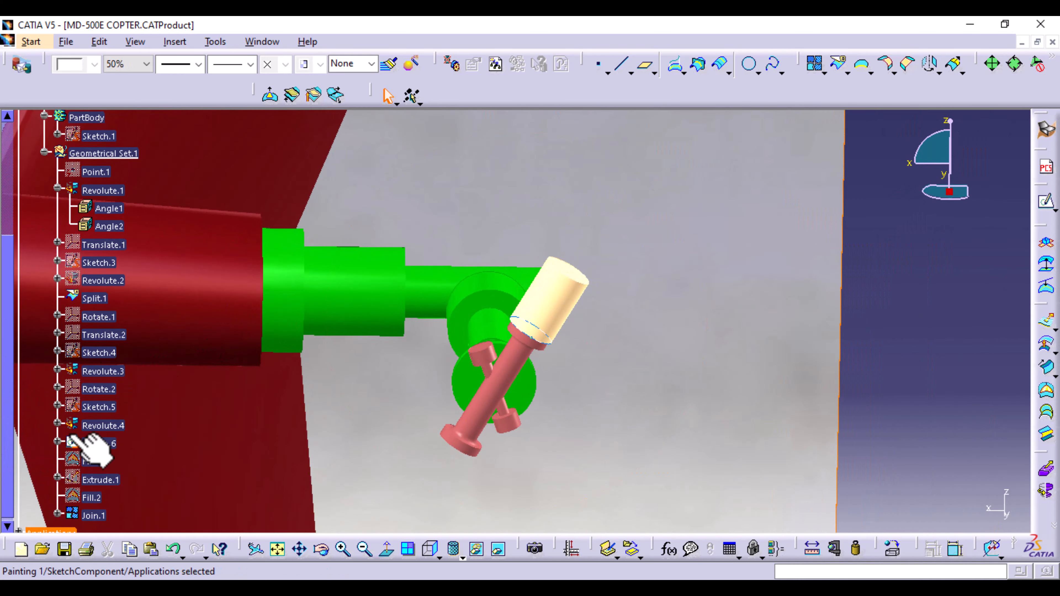
right_click(101, 445)
click(177, 173)
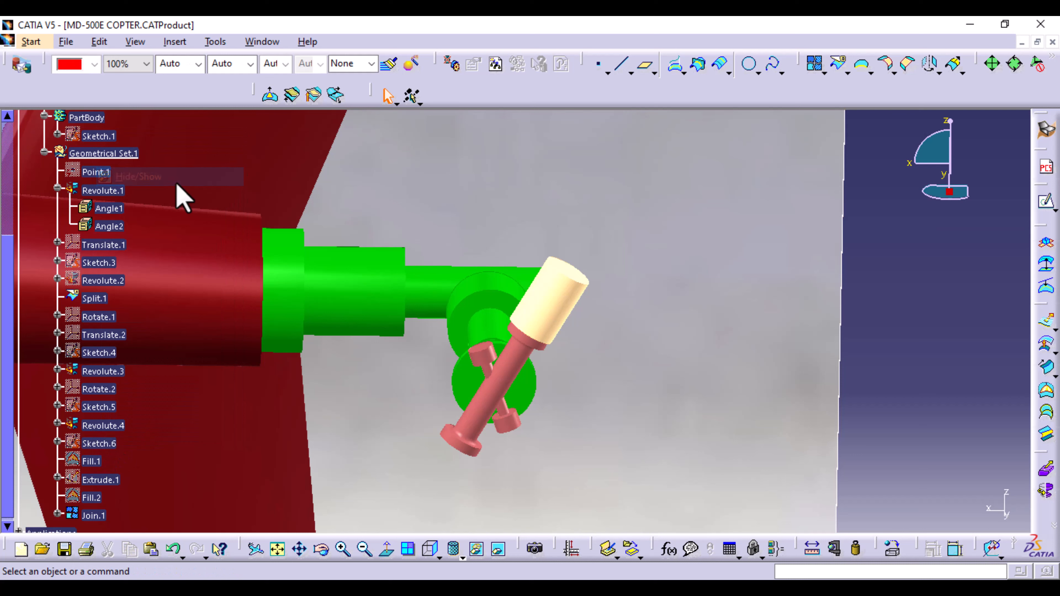
- Check the sleeve against the background blade image in side view, then start a sketch on the sleeve's outer end face
scroll(668, 418, down, 1)
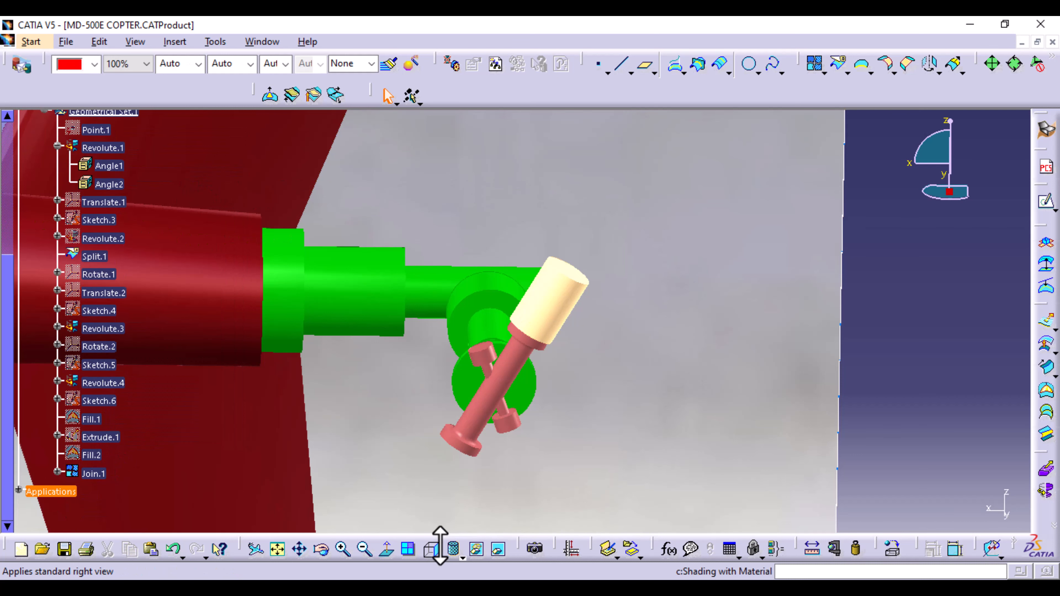
click(430, 551)
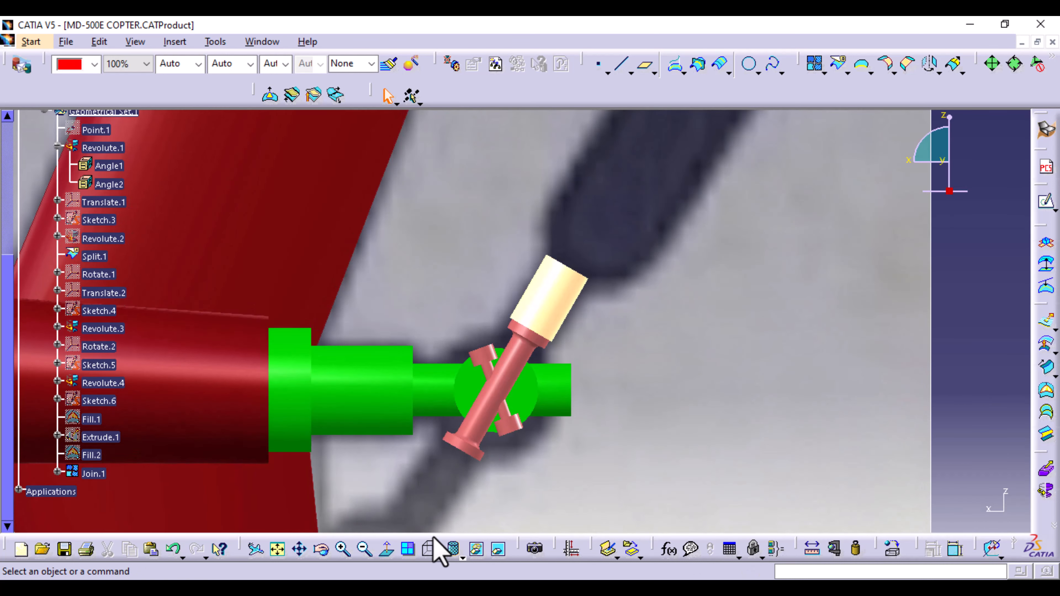
middle_drag(626, 267, 595, 279)
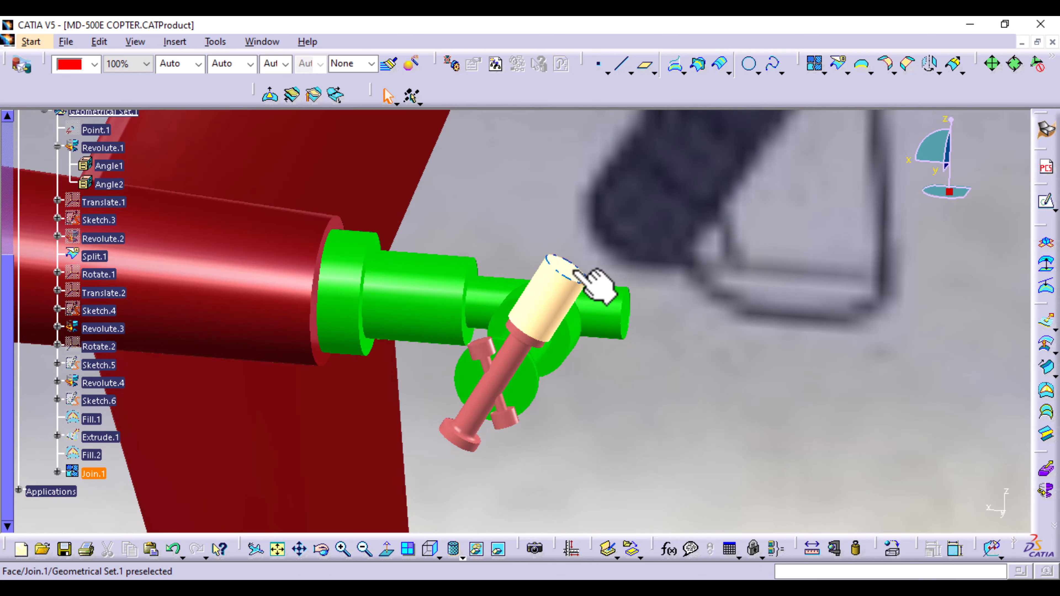
click(575, 273)
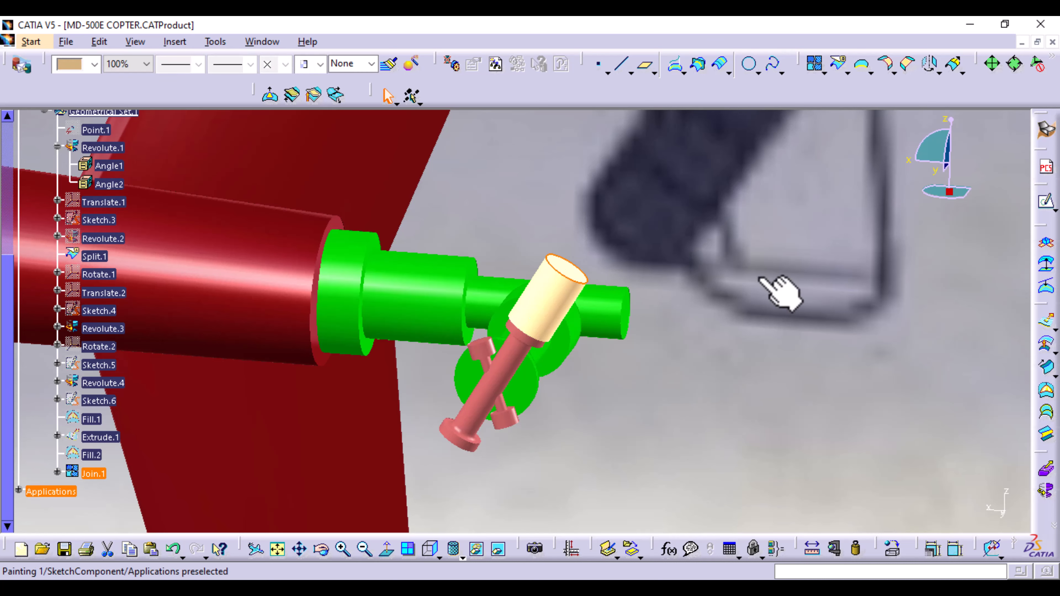
click(1047, 206)
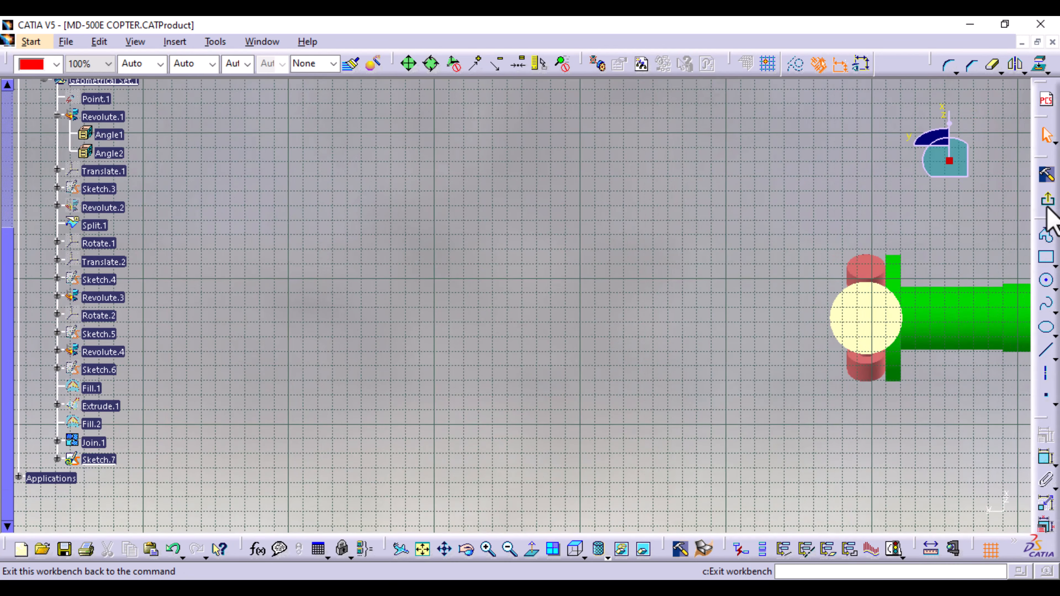
- Examine the sleeve's end against the blade in the background image from the side, then return to the view normal to the sketch plane
mouse_move(705, 370)
middle_down()
mouse_move(405, 293)
mouse_move(334, 327)
middle_up()
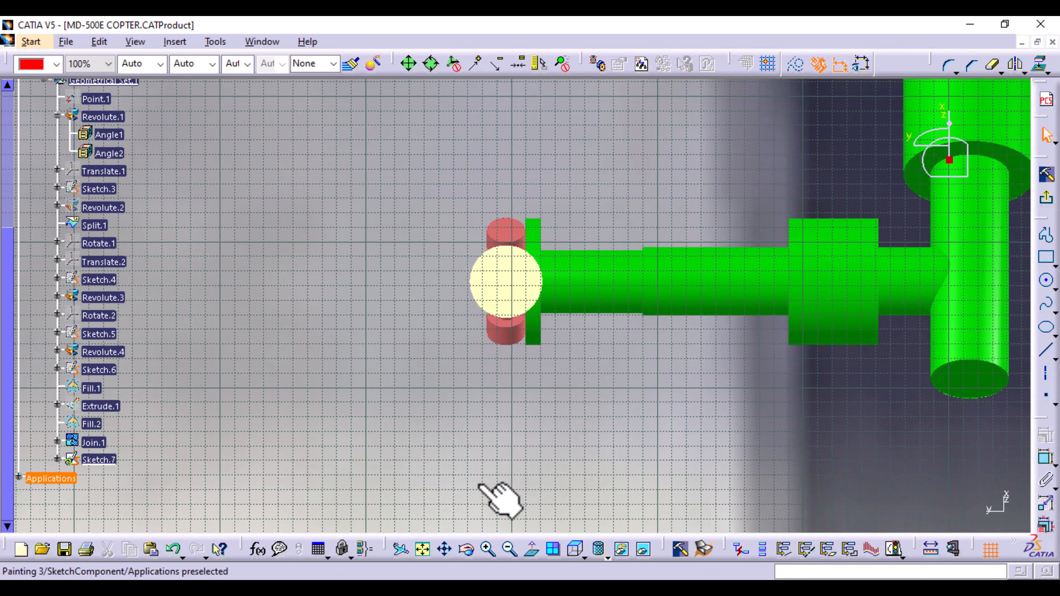
mouse_move(584, 403)
middle_down()
mouse_move(587, 542)
mouse_move(605, 480)
mouse_move(611, 509)
middle_up()
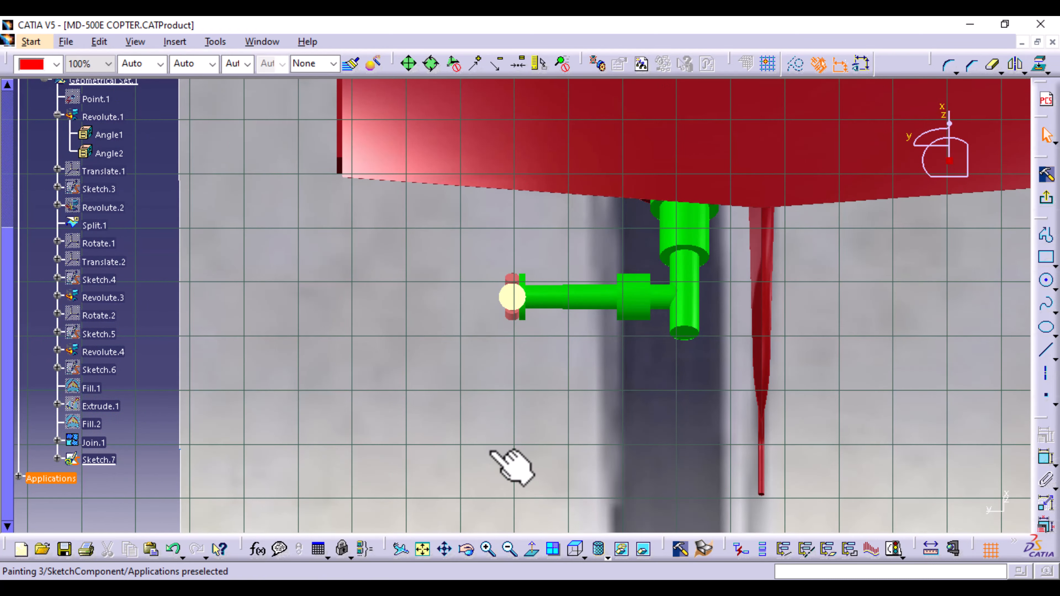
mouse_move(511, 466)
middle_down()
mouse_move(575, 455)
mouse_move(620, 384)
mouse_move(649, 263)
middle_up()
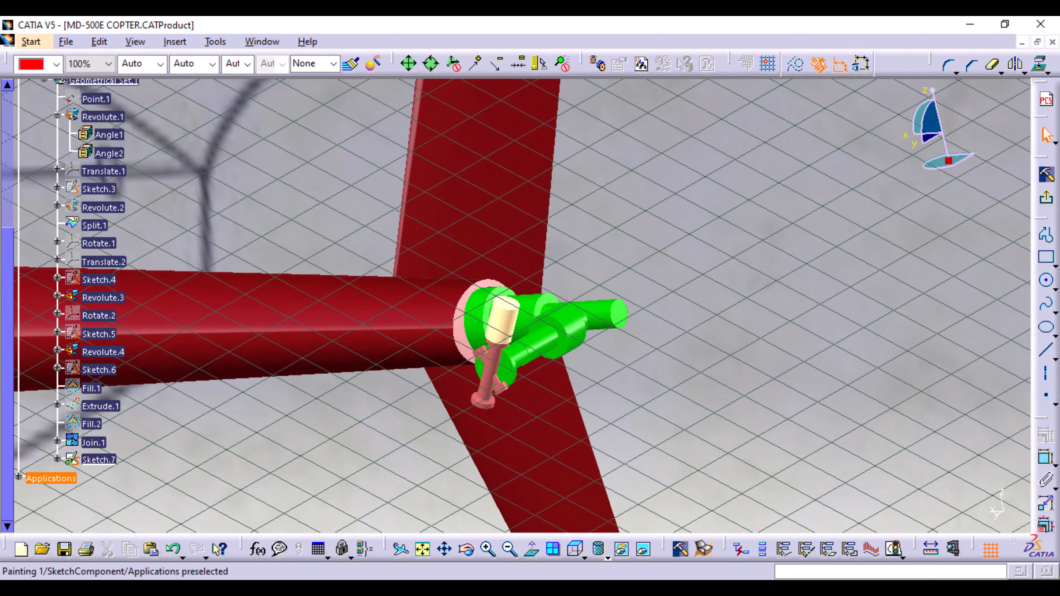
click(583, 558)
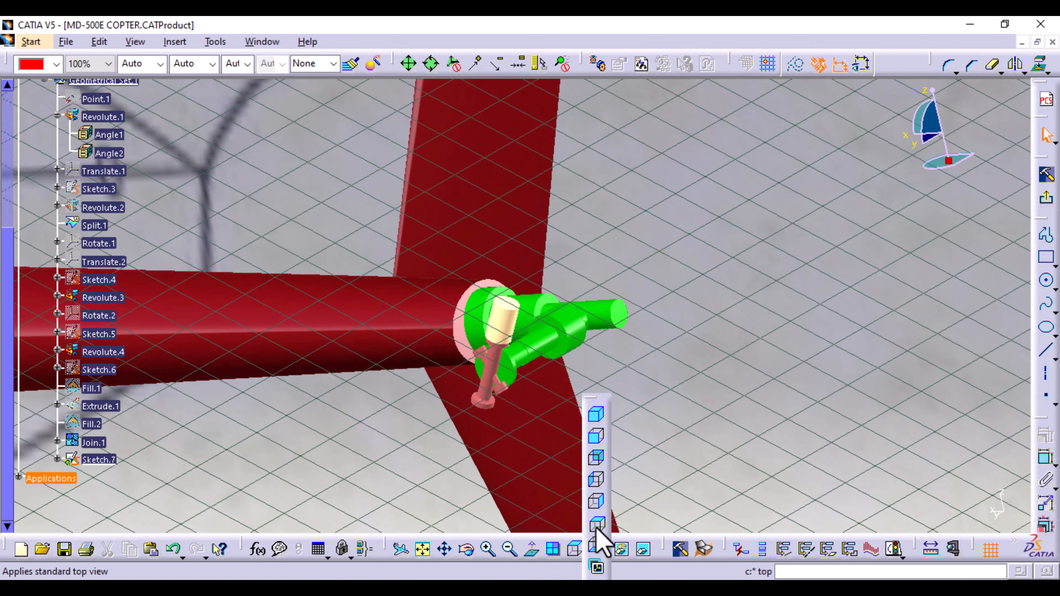
click(598, 504)
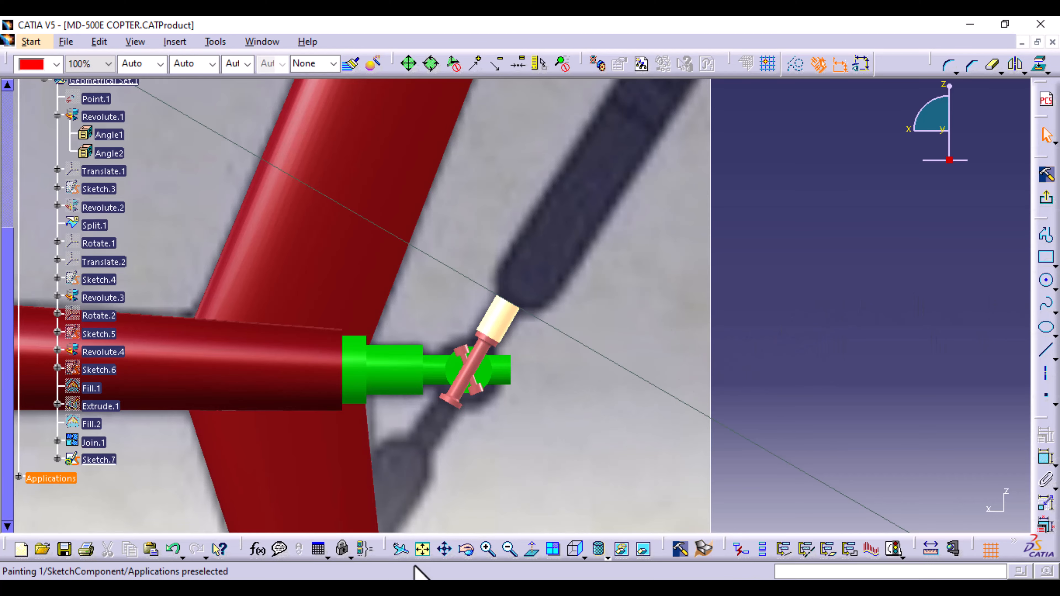
click(533, 551)
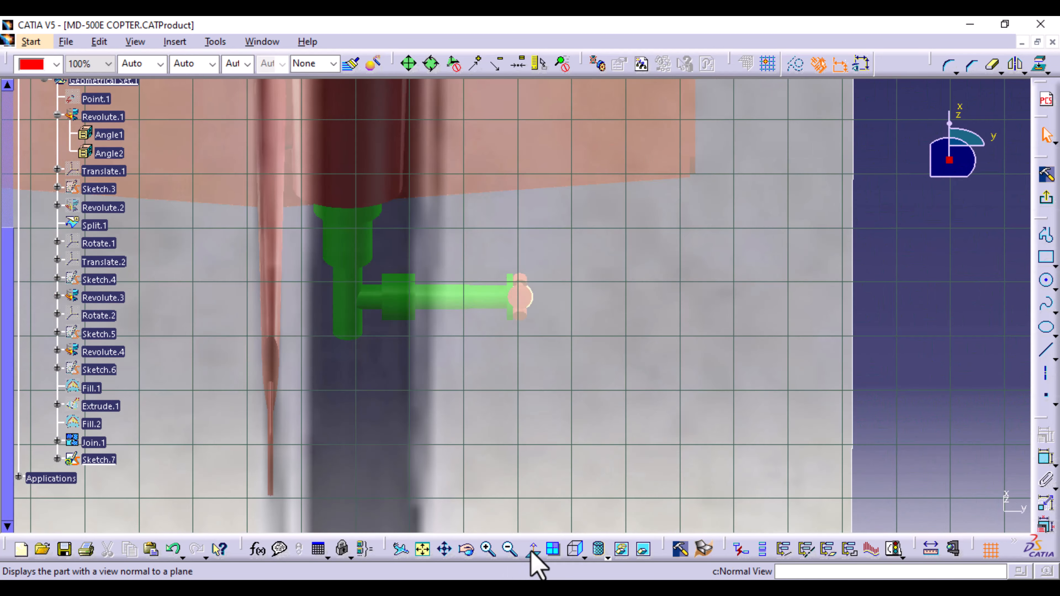
click(532, 551)
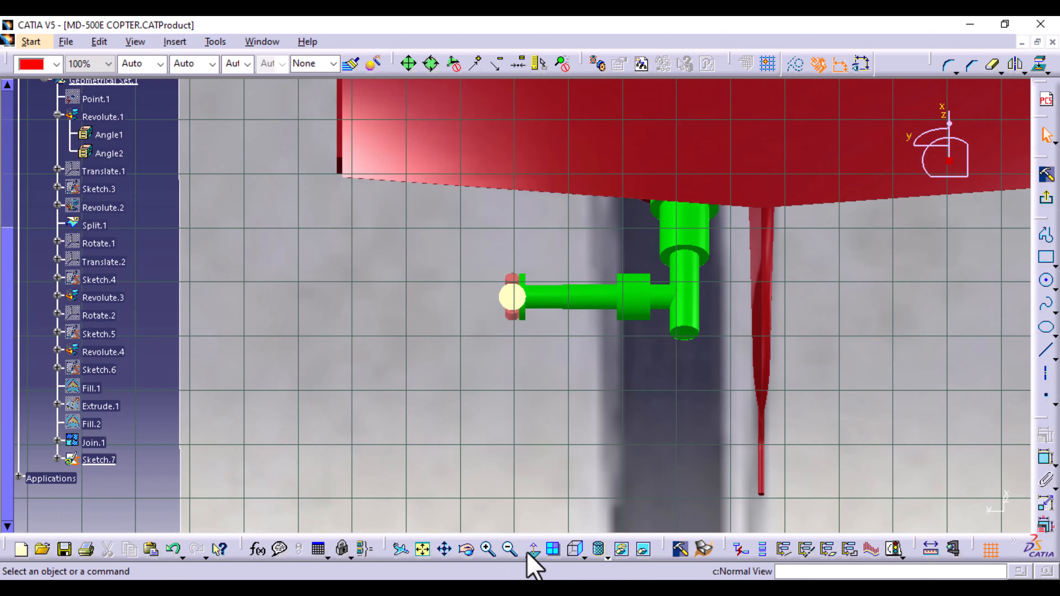
click(1053, 289)
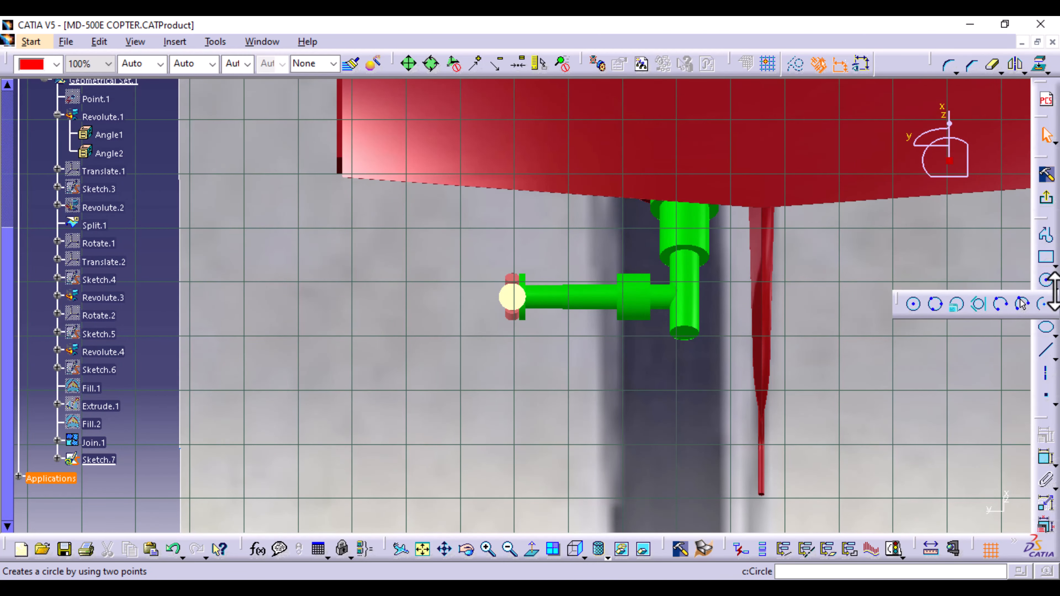
click(1048, 330)
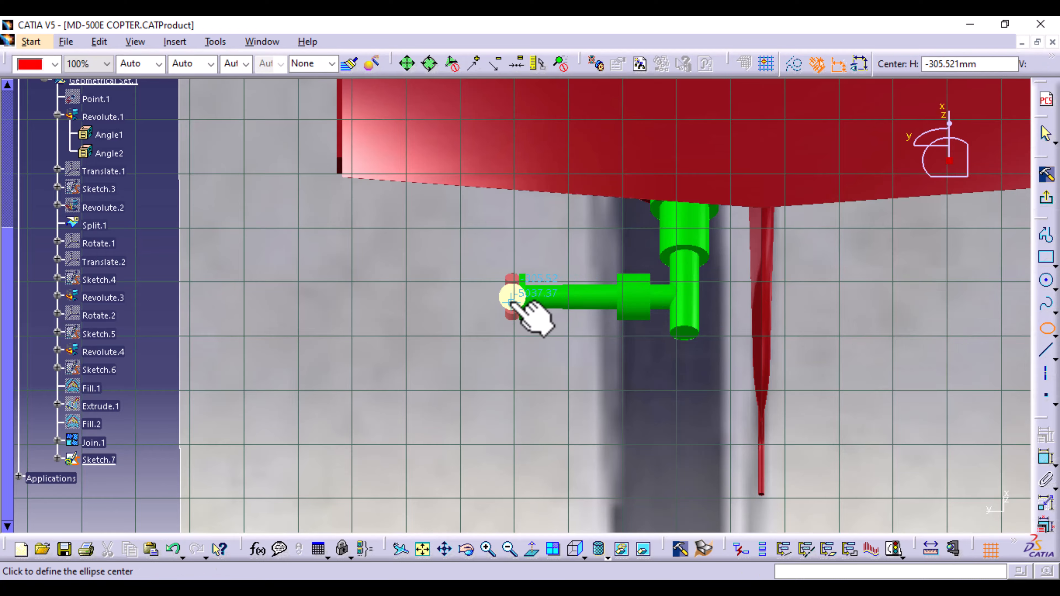
middle_drag(521, 404, 580, 343)
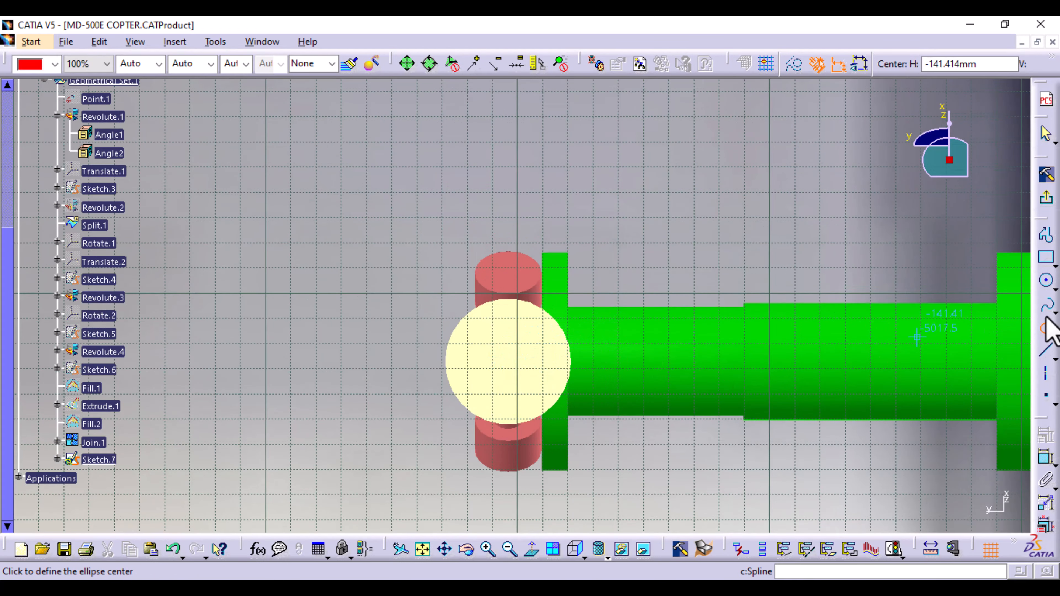
click(1042, 328)
- Project the circular edge of the sleeve's outer end into the sketch as construction geometry
click(559, 324)
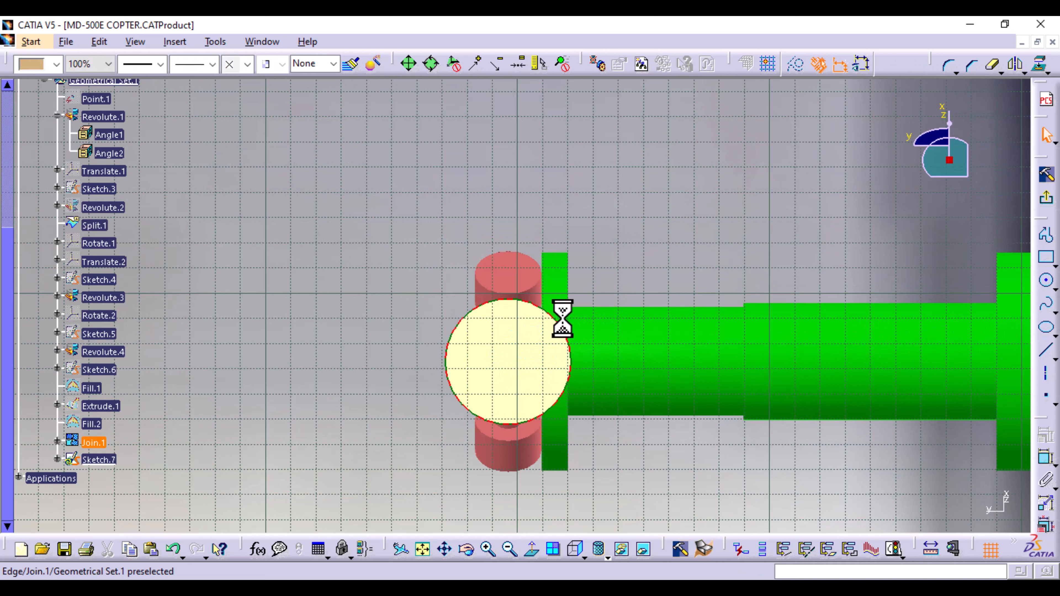
click(1039, 65)
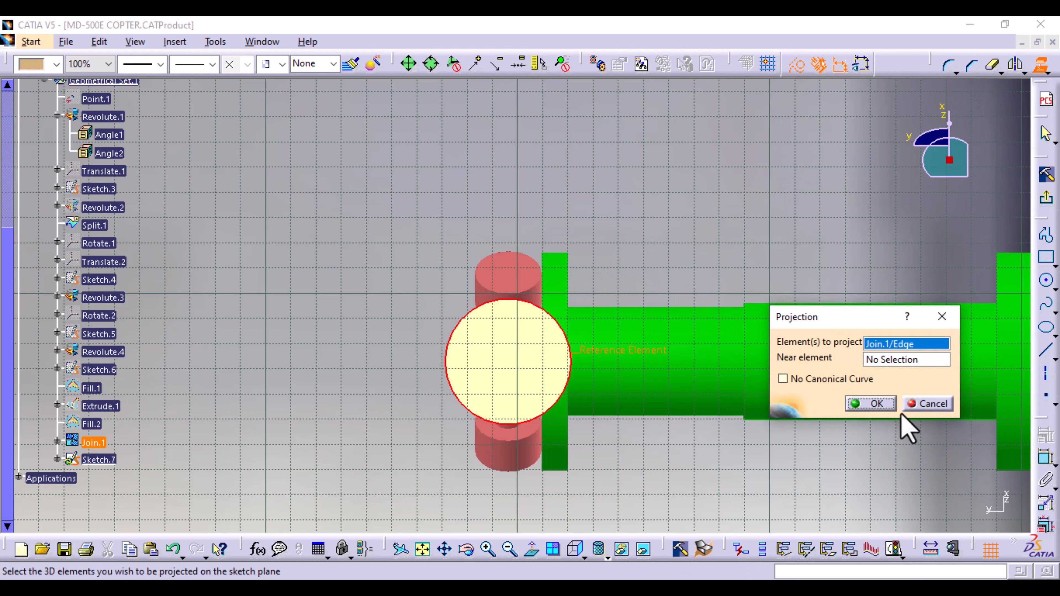
click(874, 405)
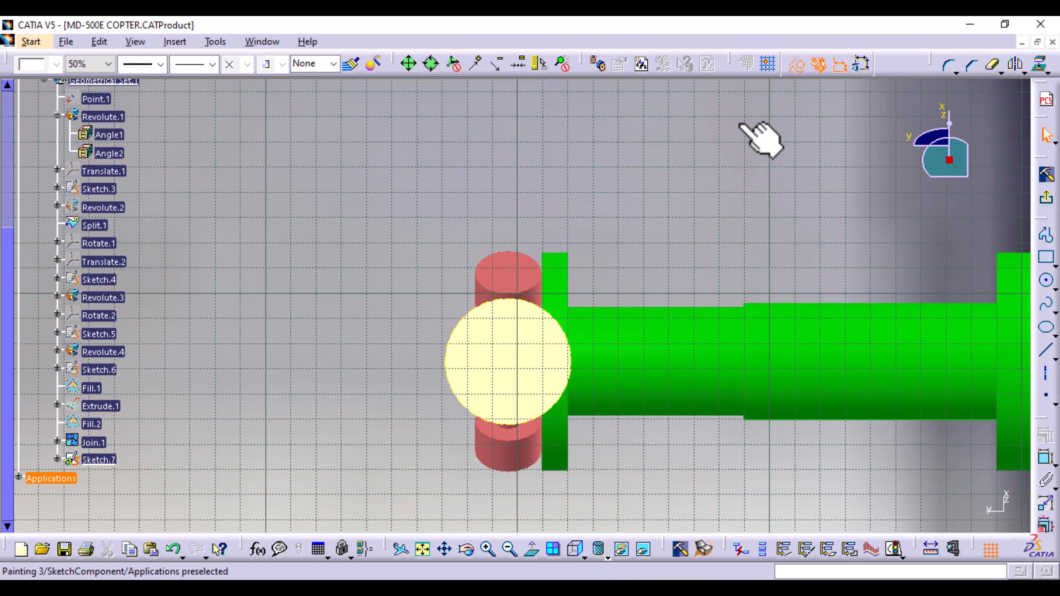
- Sketch a narrow upright ellipse about 109 mm long, centred on the sleeve's end circle, and constrain it vertical
click(1046, 327)
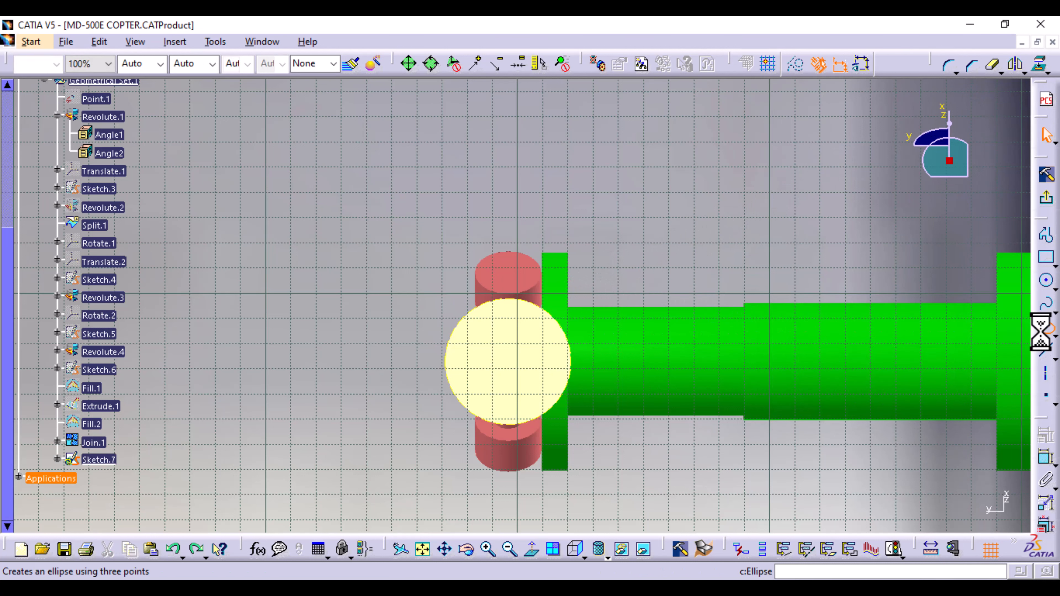
click(514, 355)
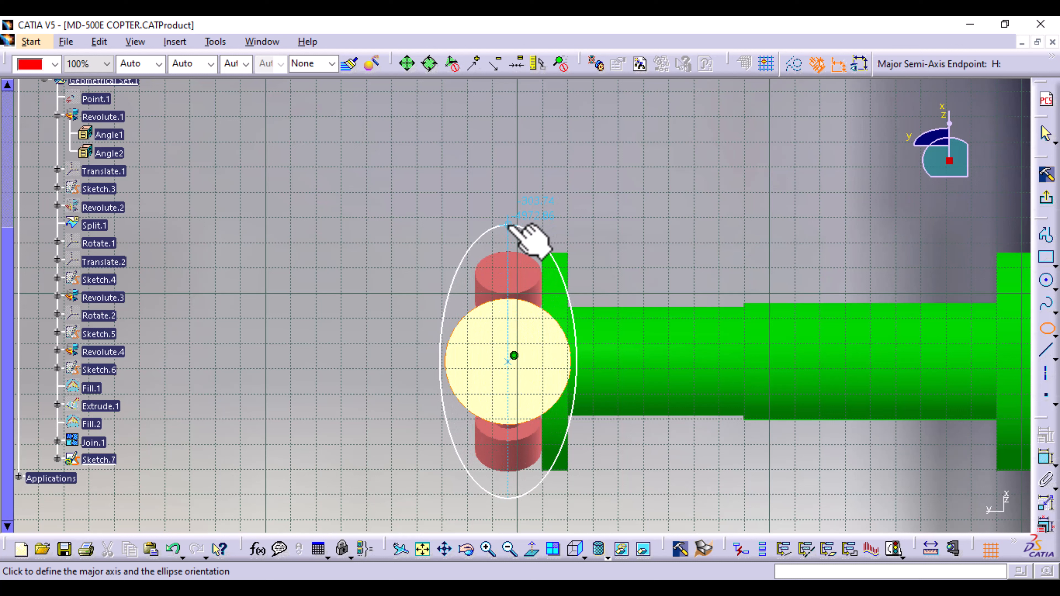
click(508, 226)
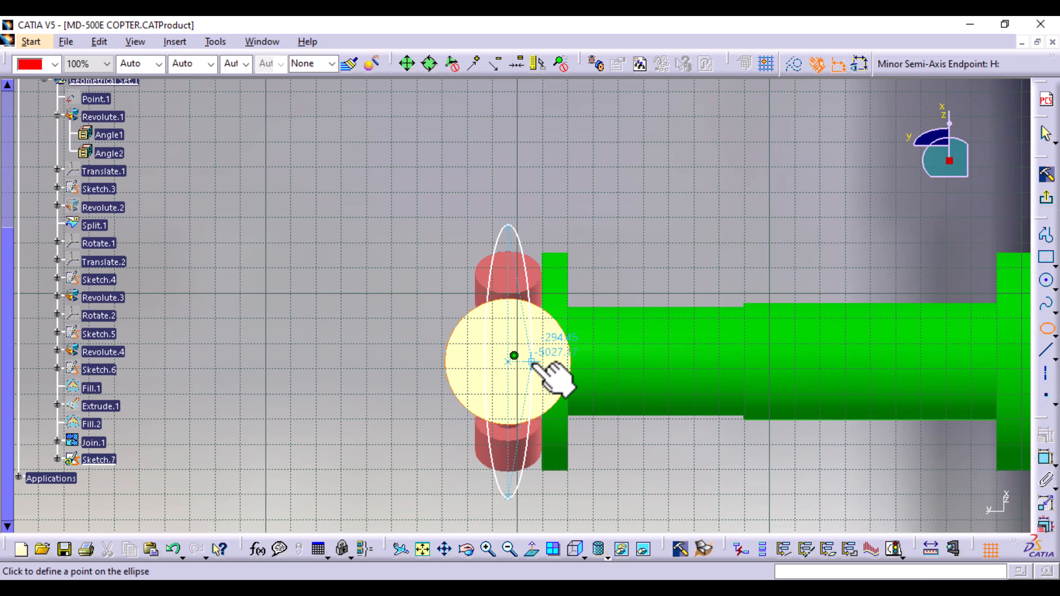
click(533, 362)
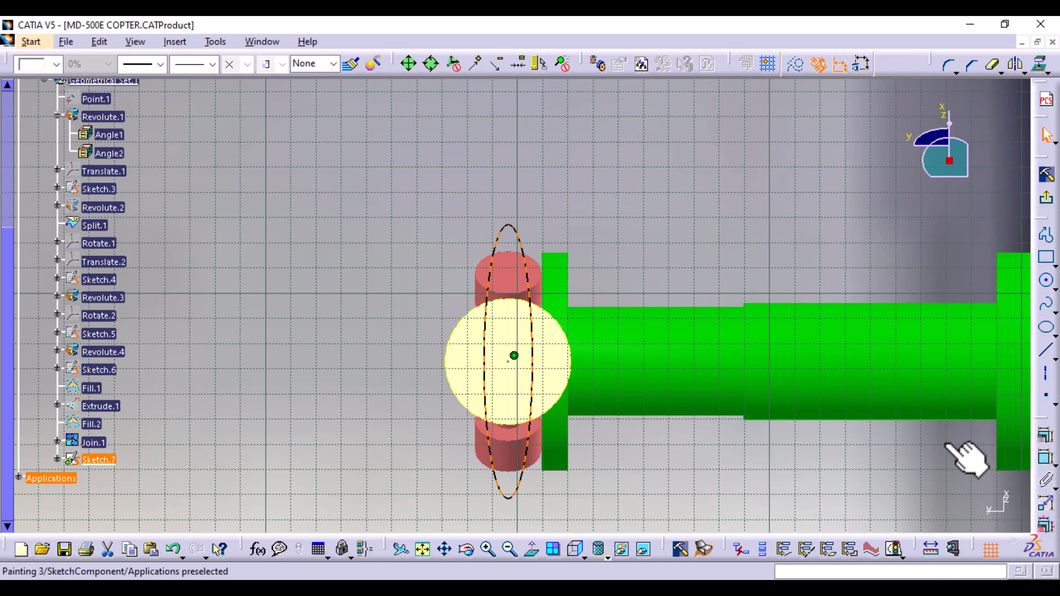
click(1045, 438)
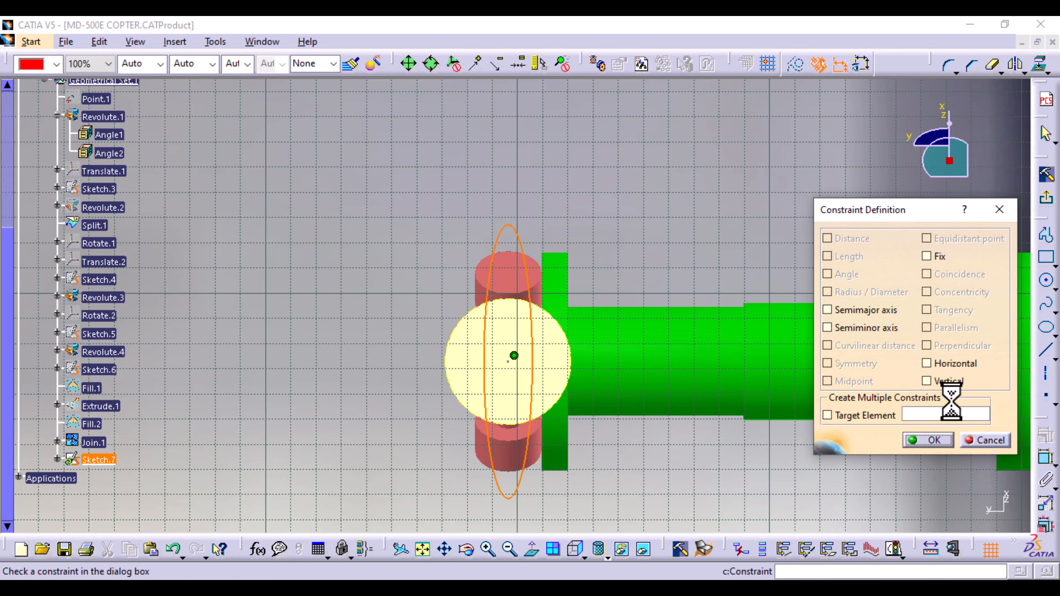
click(927, 440)
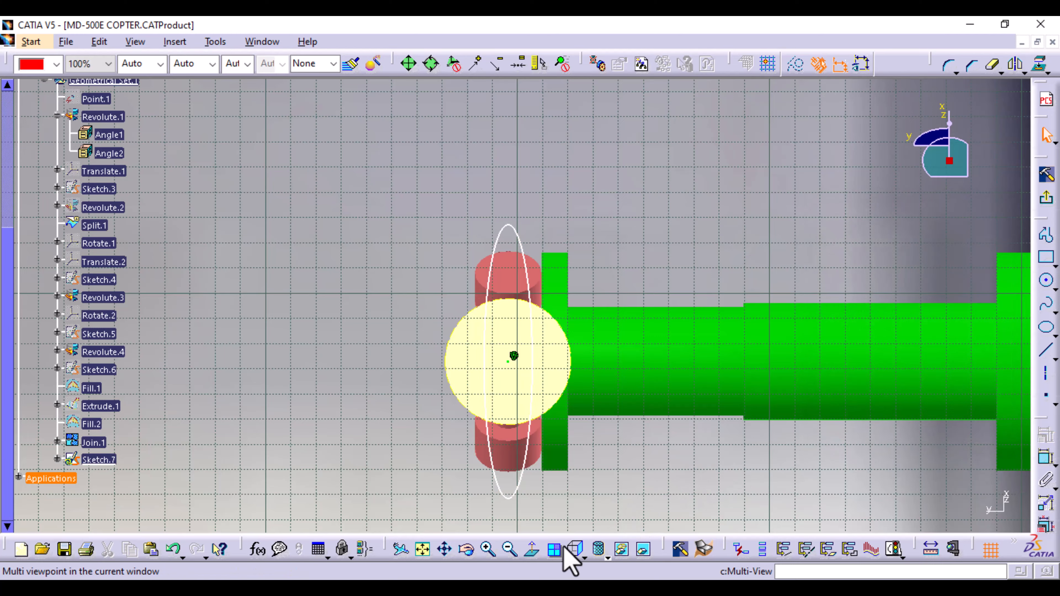
- Dimension the ellipse's long-axis diameter, checking its length against the blade in the background image from the right side
click(575, 549)
click(575, 548)
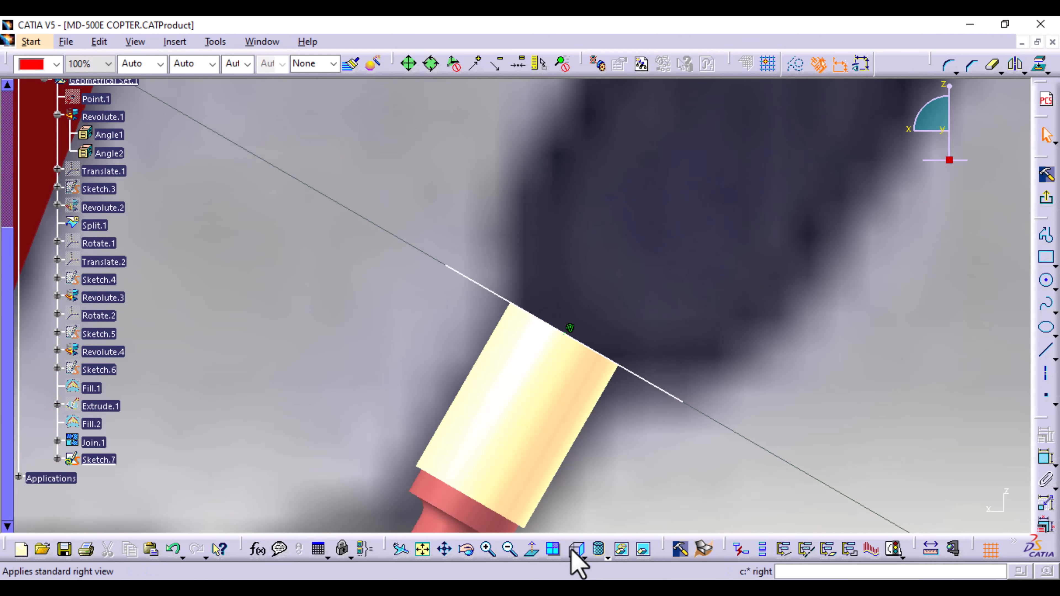
ctrl+middle_drag(814, 311, 798, 406)
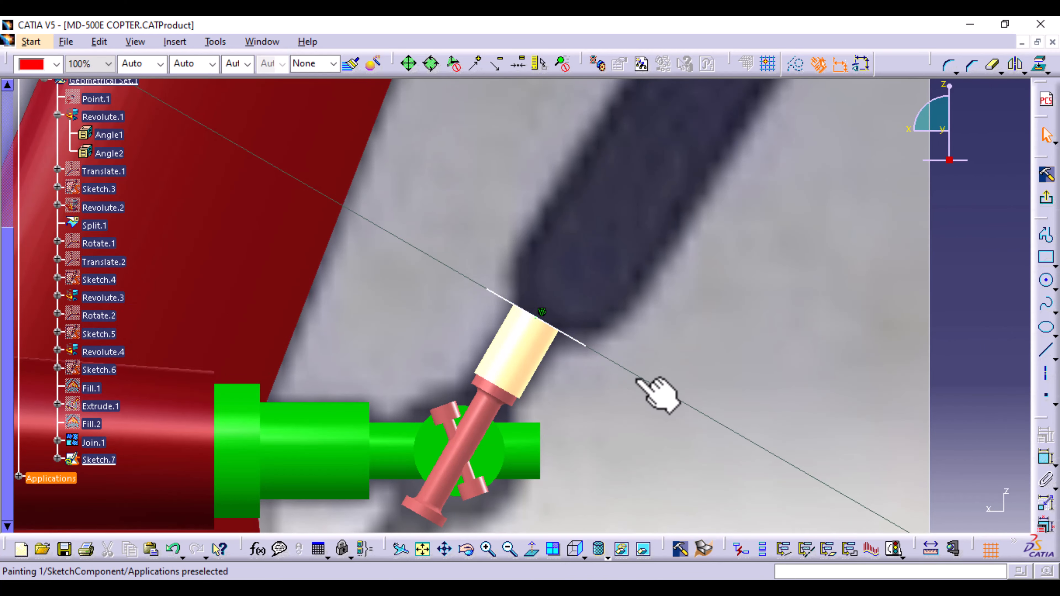
click(578, 340)
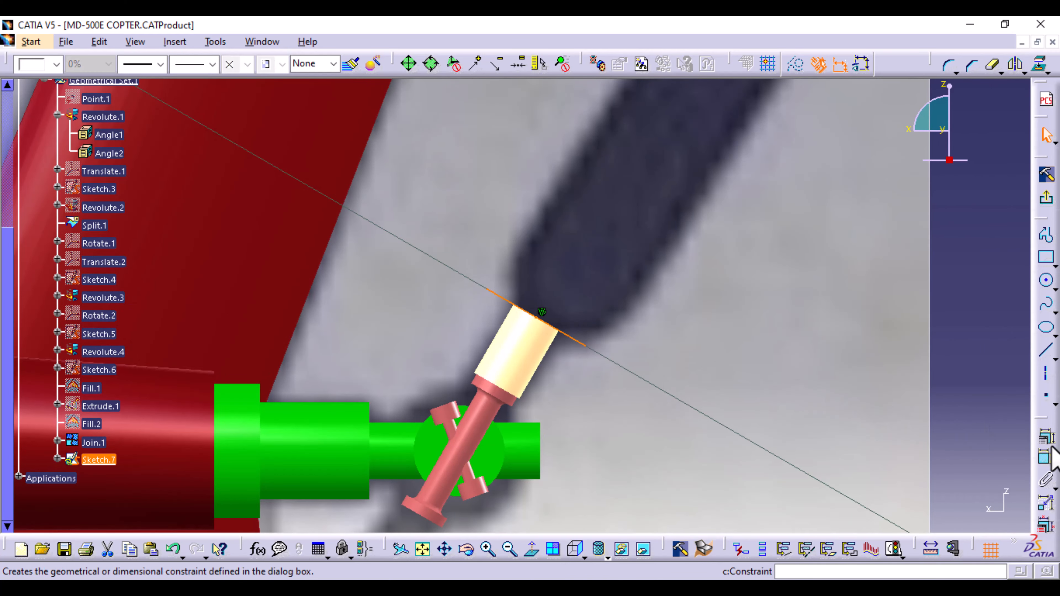
click(1046, 460)
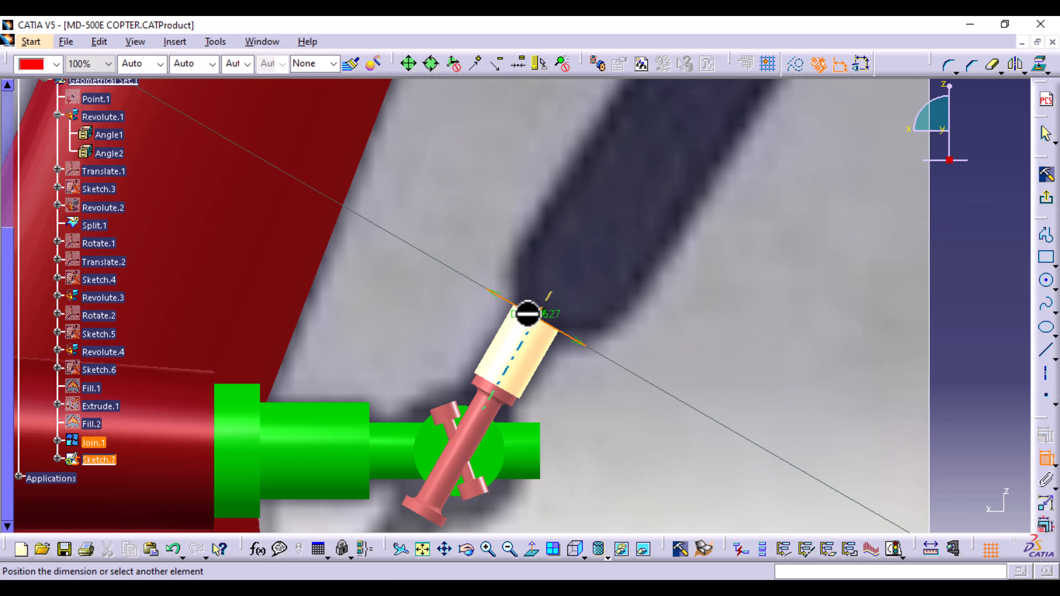
double_click(542, 319)
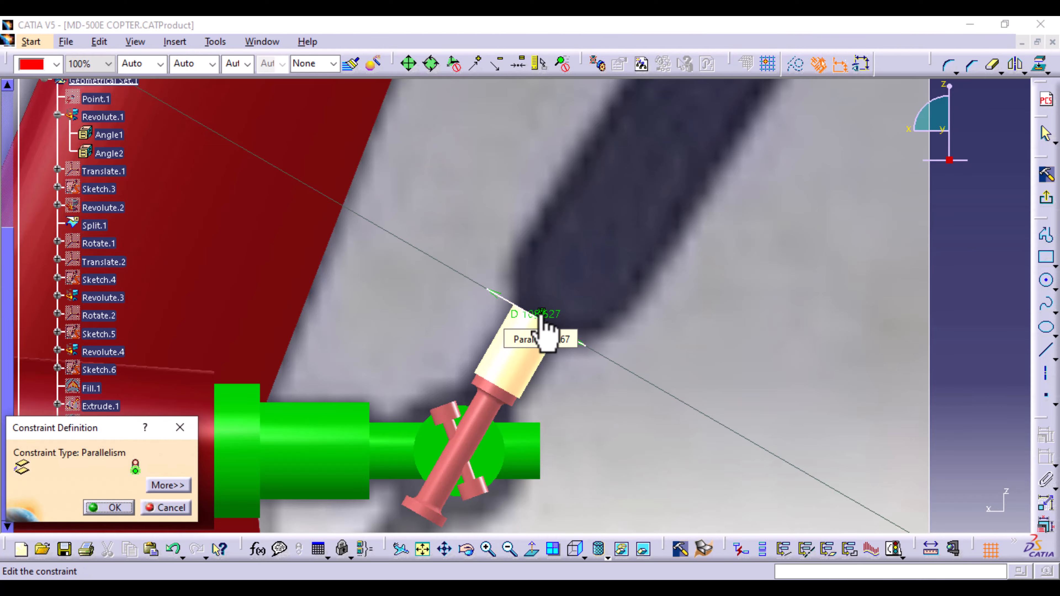
click(180, 427)
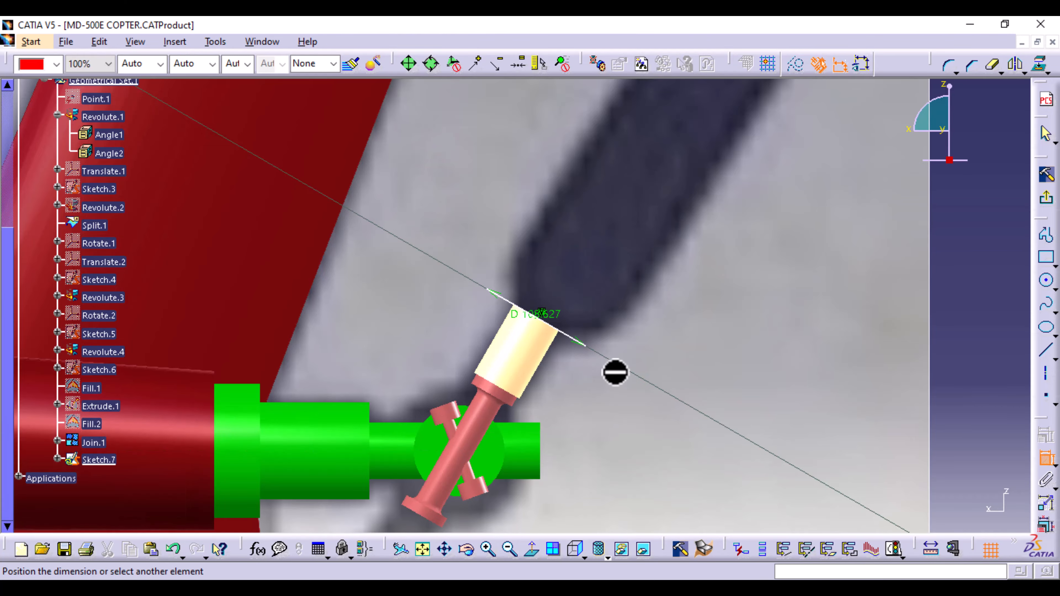
middle_drag(615, 372, 540, 338)
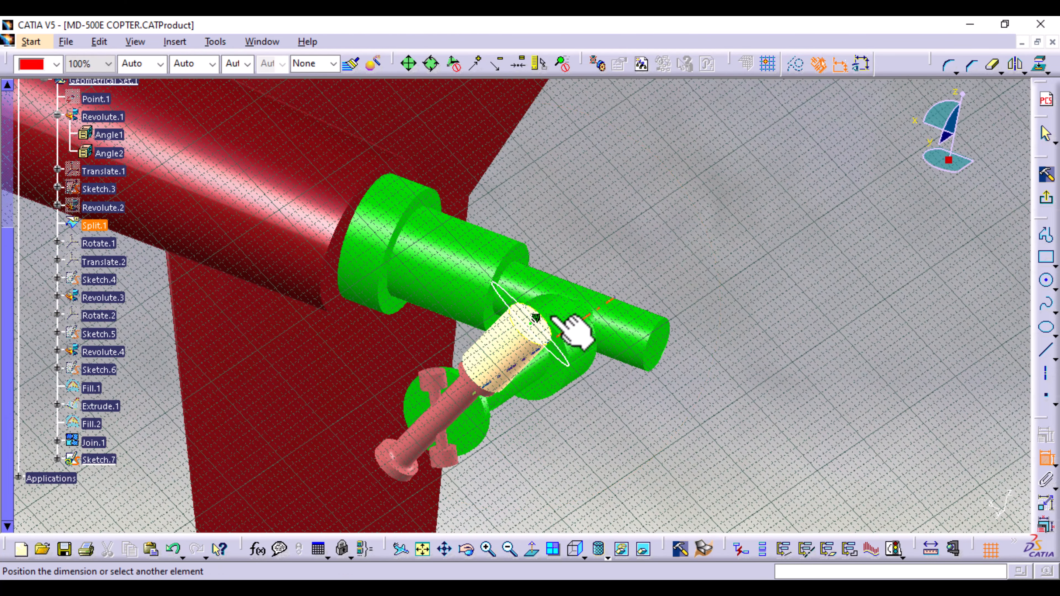
click(573, 274)
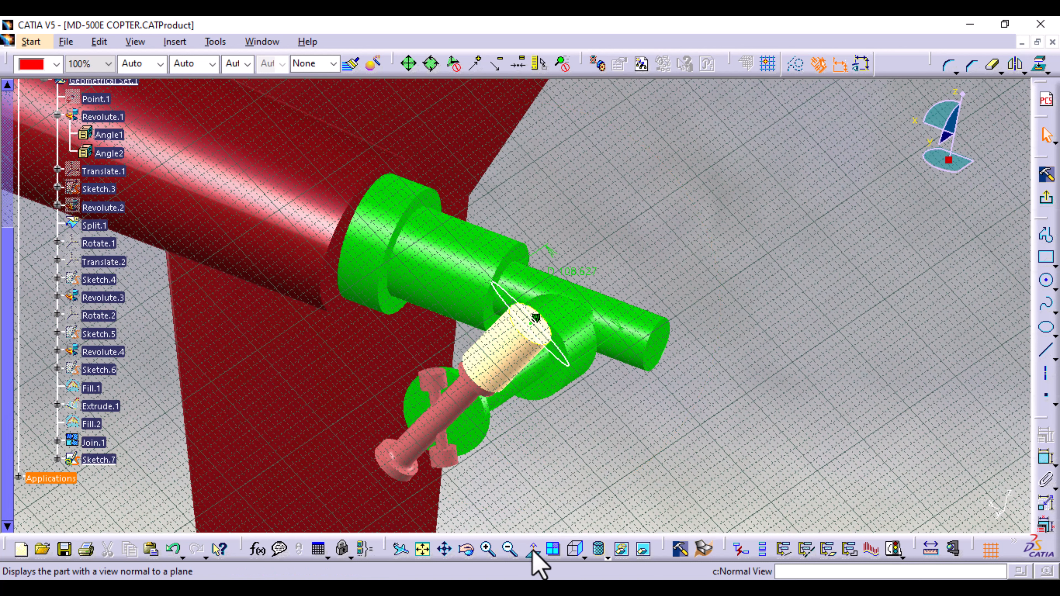
- Set the ellipse's long-axis diameter to 120 mm to suit the background blade, and exit the sketch
click(575, 550)
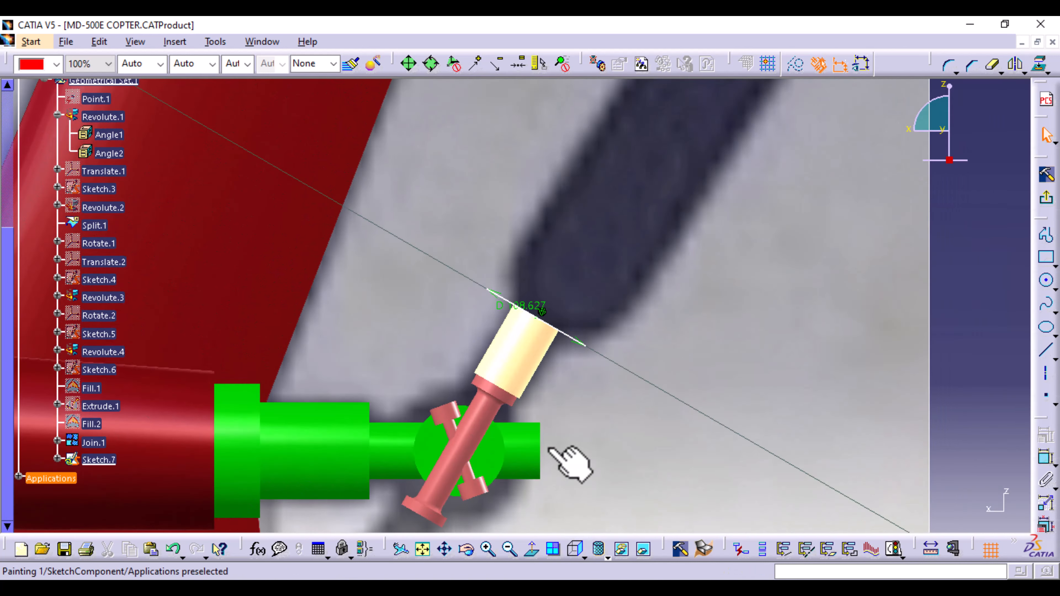
double_click(522, 307)
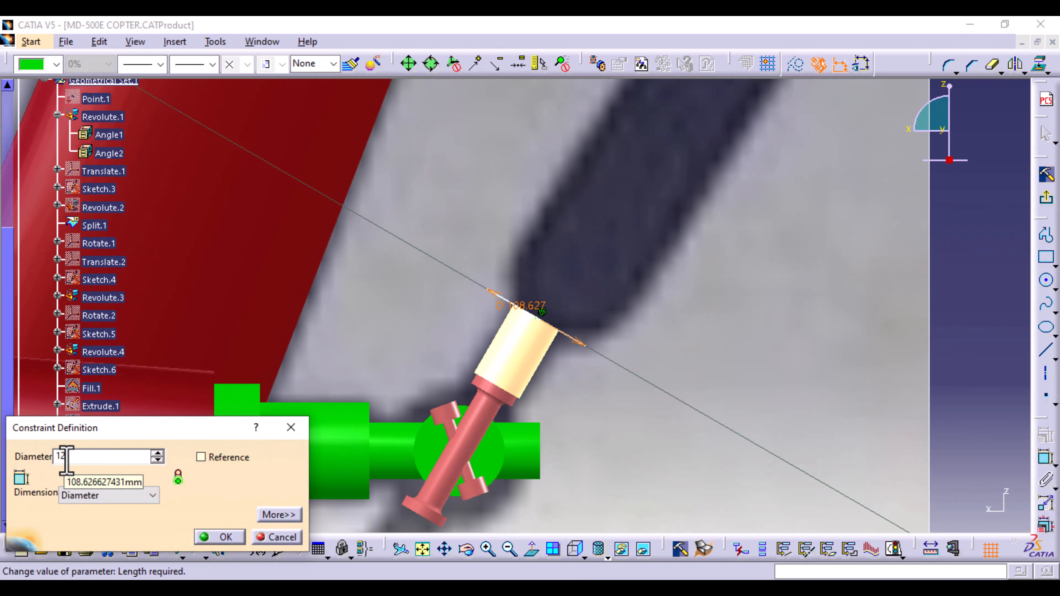
text(120mm)
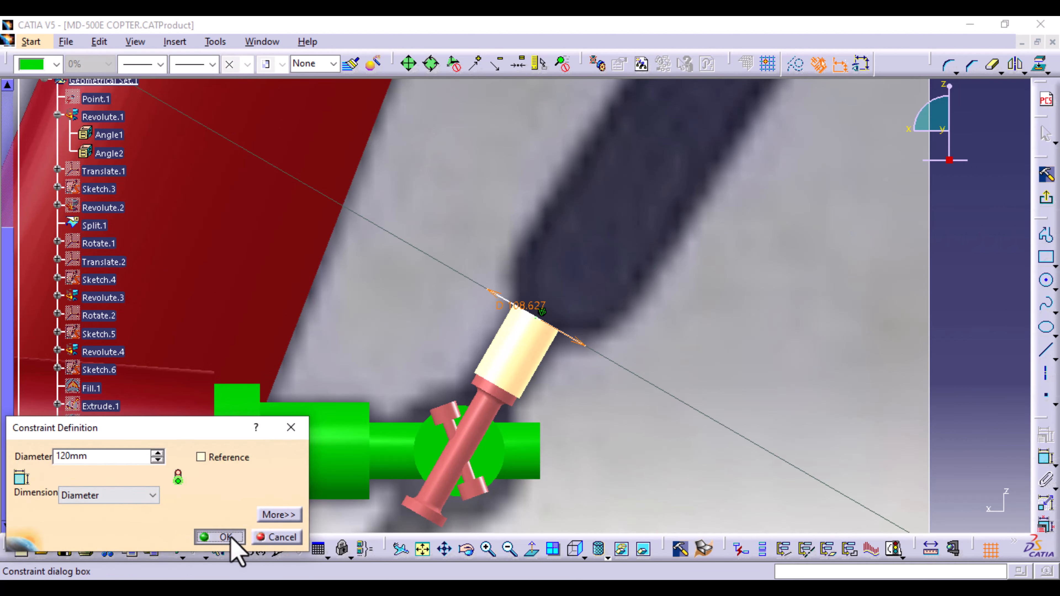
click(225, 538)
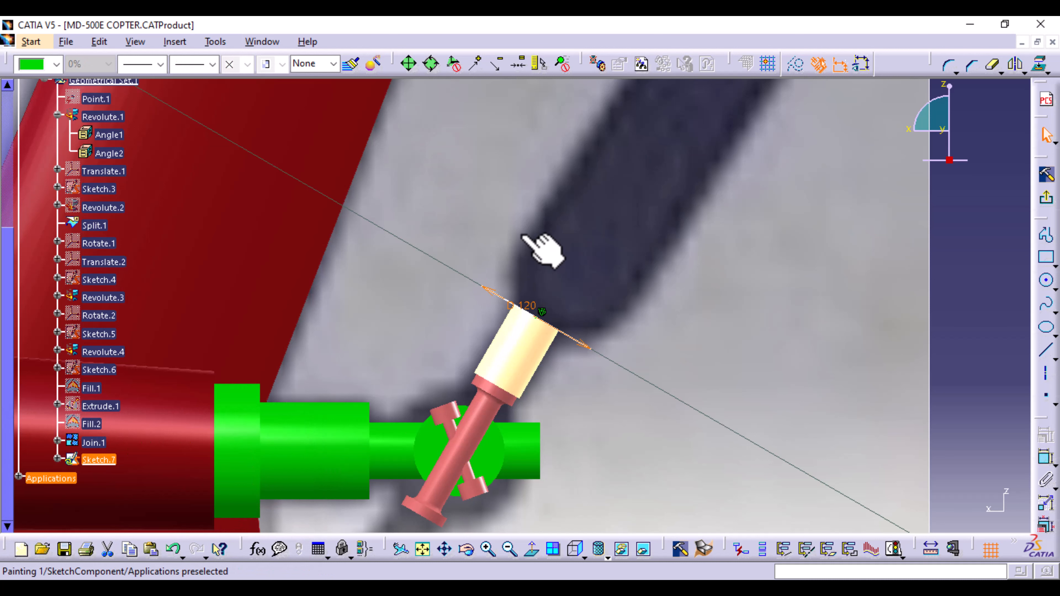
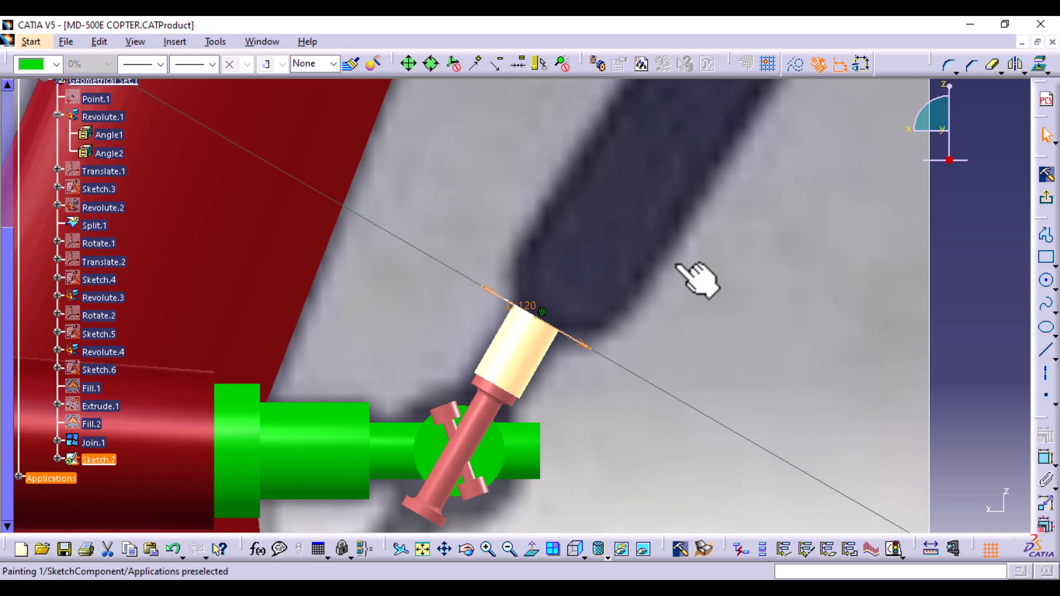
middle_drag(677, 277, 664, 334)
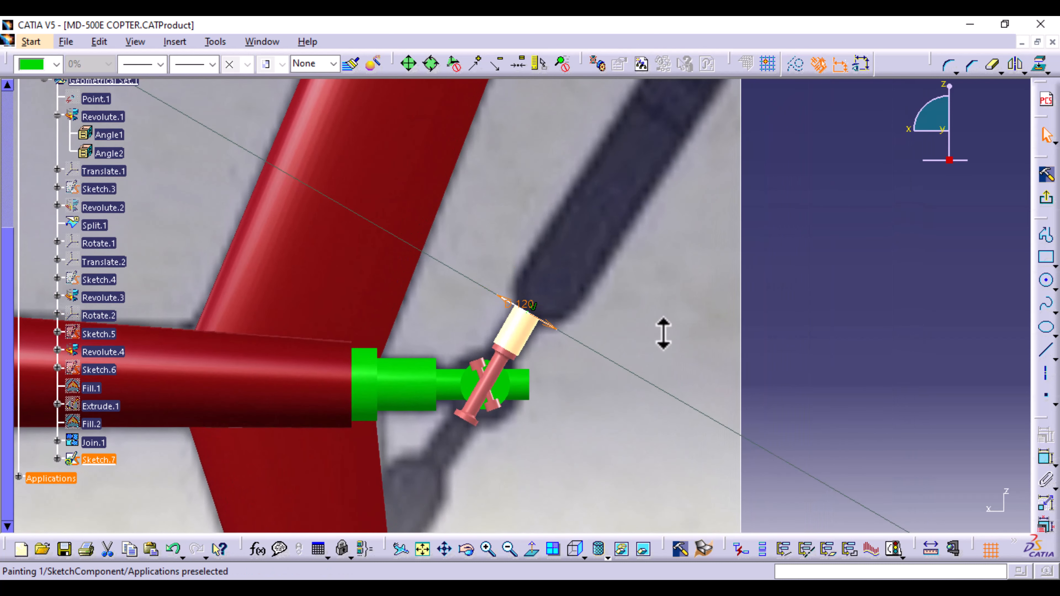
click(1048, 203)
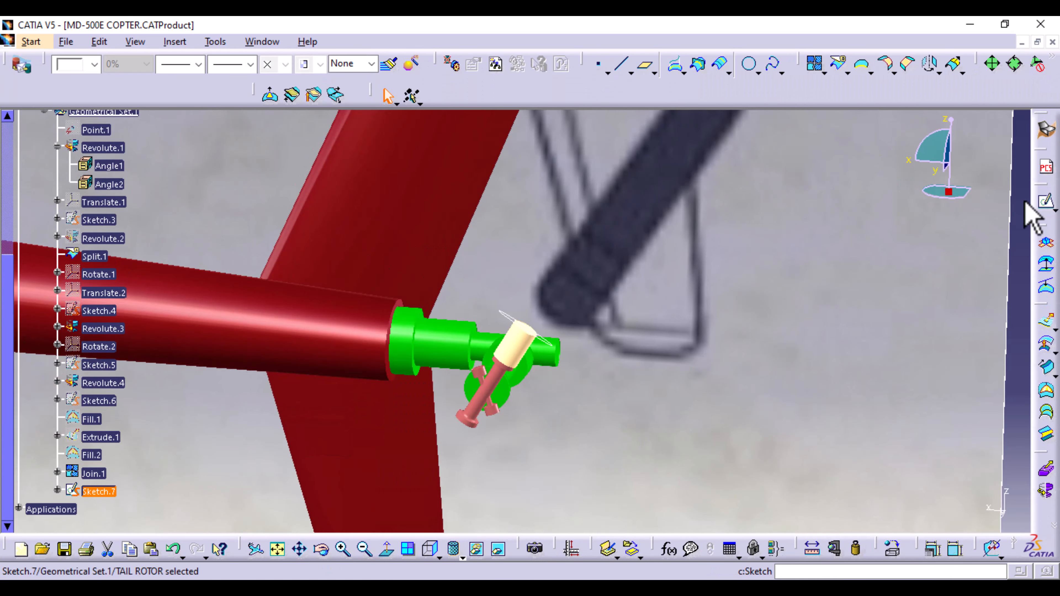
click(621, 369)
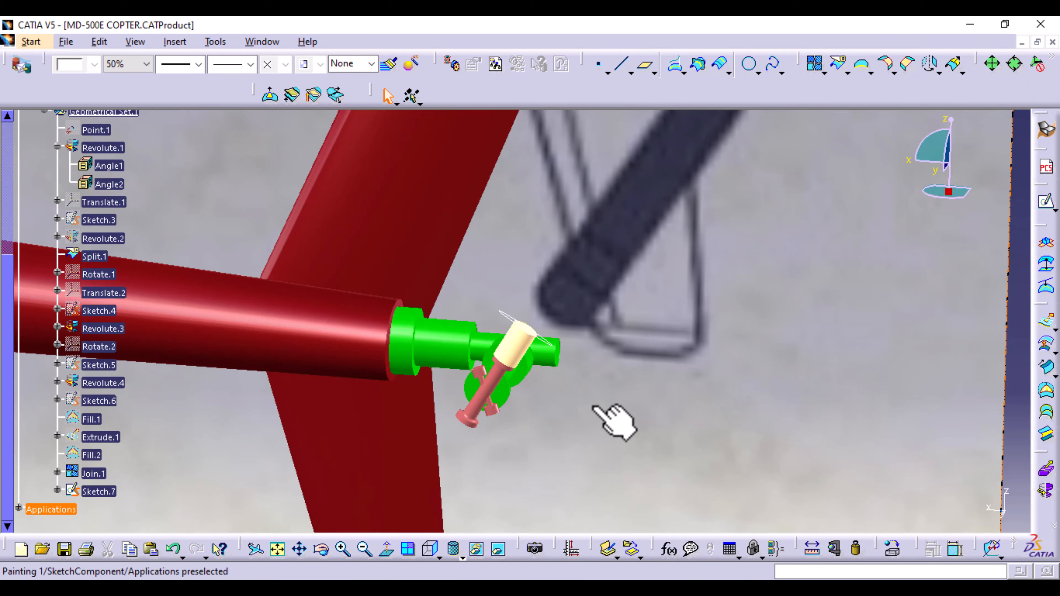
- Set up a Translate of the ellipse sketch, Sketch.7, with its vector defined by direction and distance
middle_drag(614, 447, 575, 461)
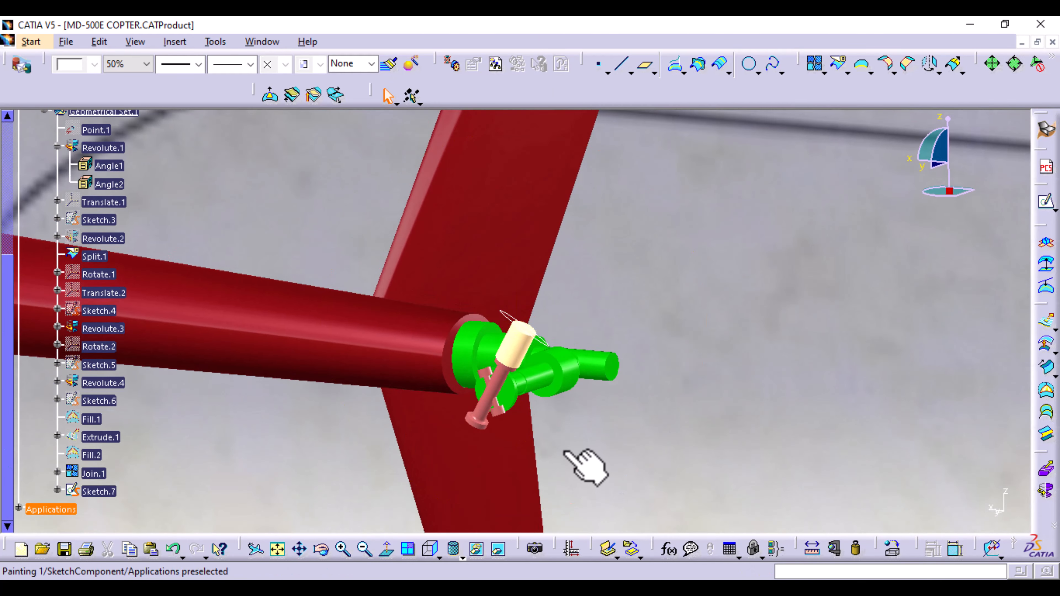
click(430, 550)
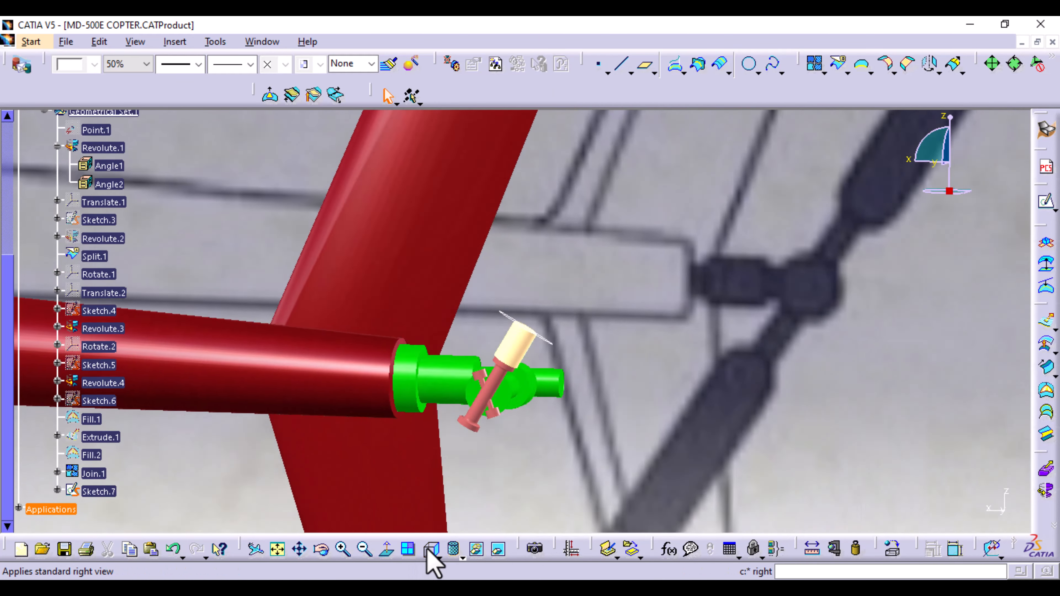
middle_drag(568, 320, 511, 401)
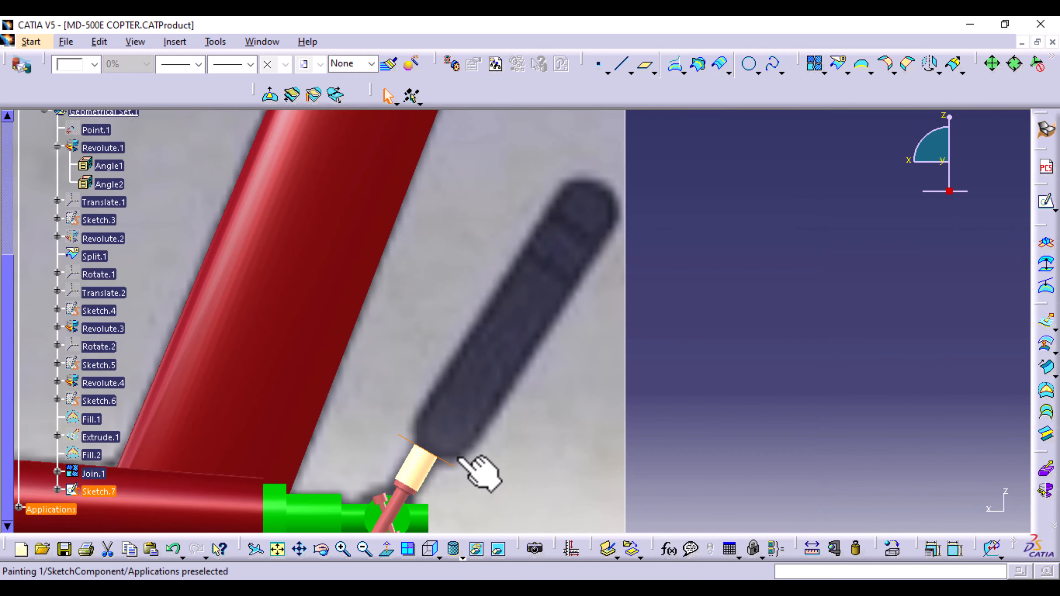
click(449, 463)
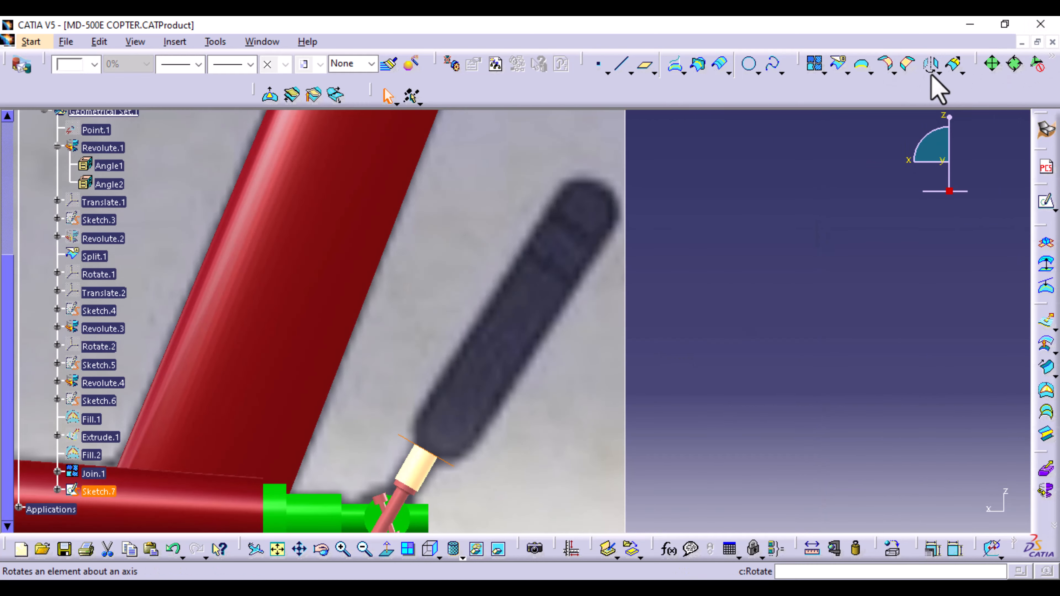
click(940, 71)
click(955, 88)
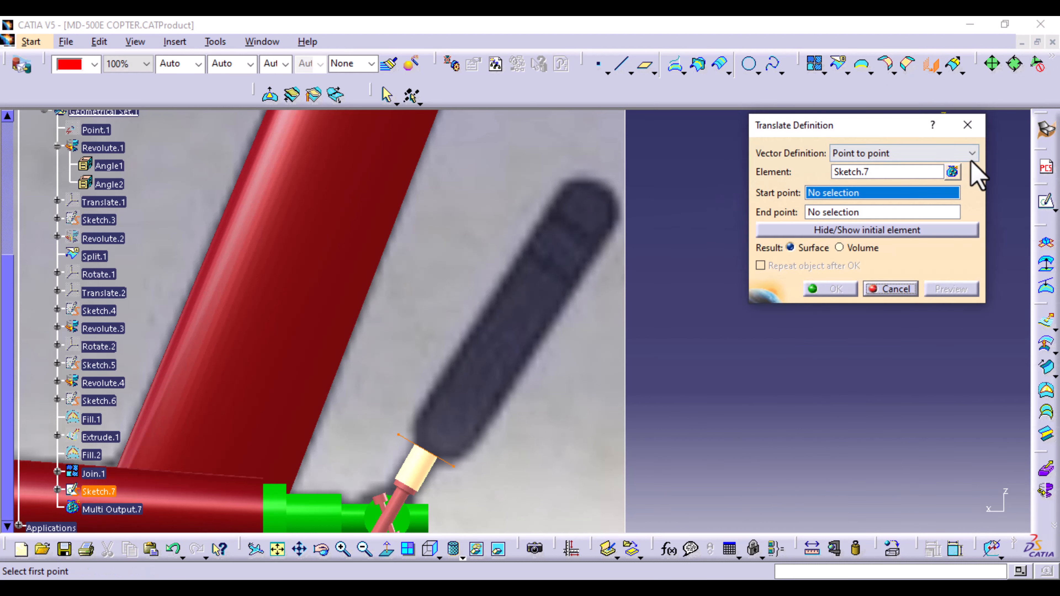
click(972, 155)
click(891, 170)
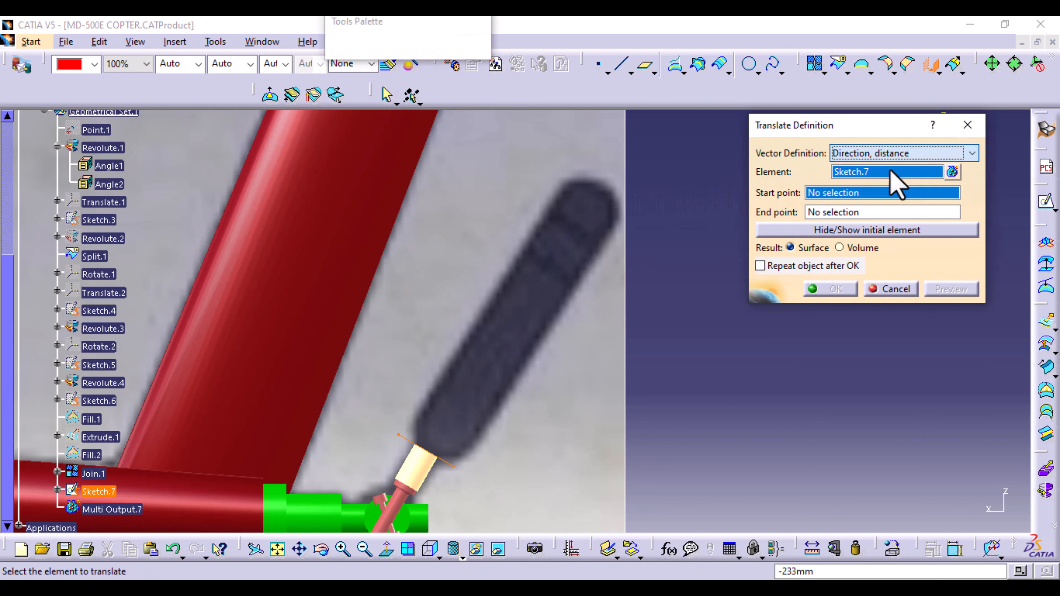
click(834, 194)
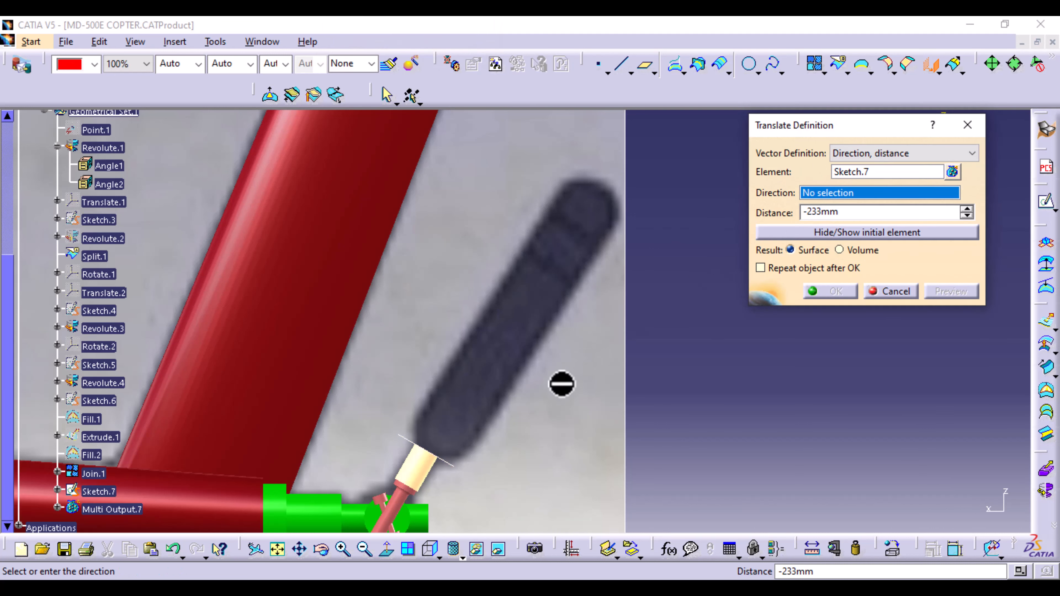
- Show the Translate.2 axis system and use its Z axis as the direction for translating the ellipse sketch
middle_drag(550, 389, 626, 261)
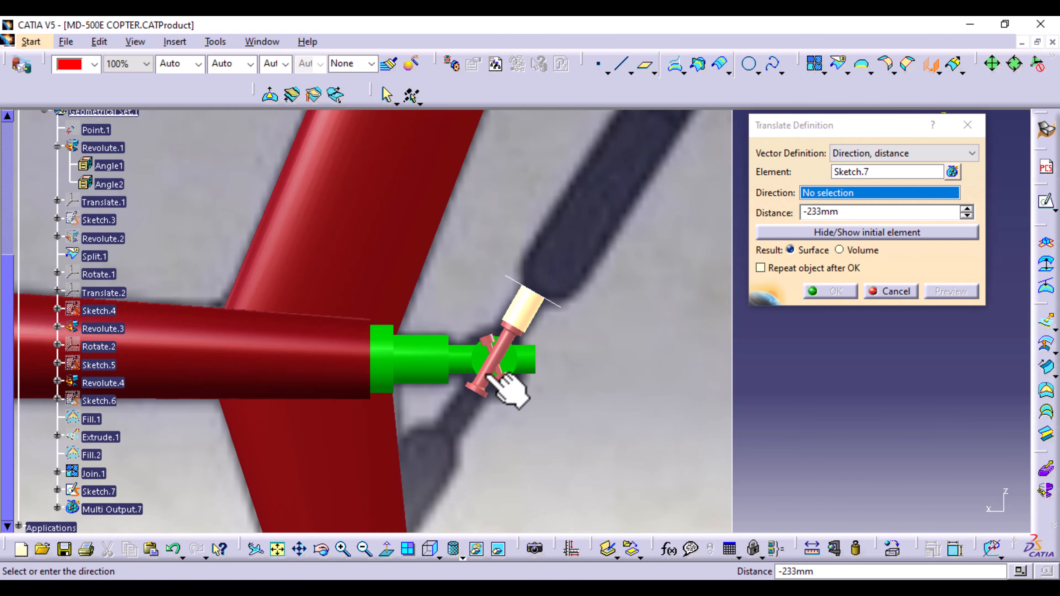
scroll(37, 243, up, 2)
scroll(86, 347, down, 2)
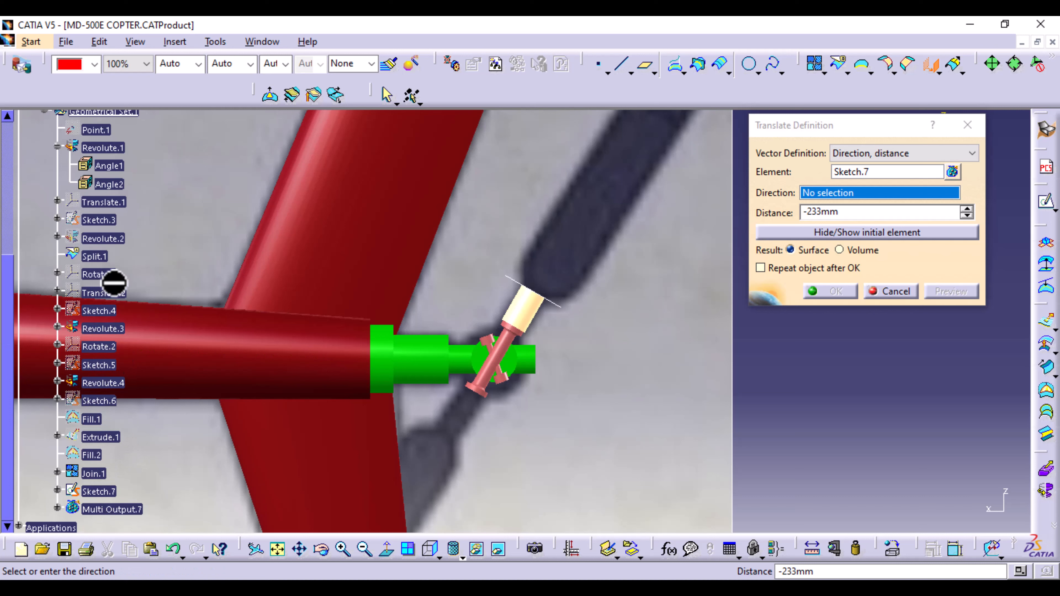
right_click(113, 296)
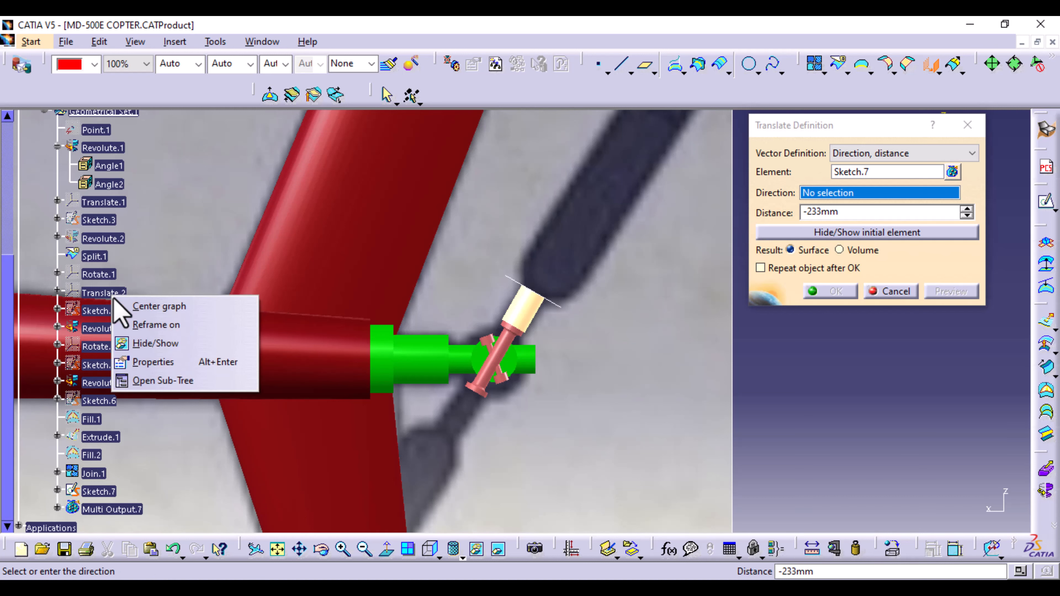
click(153, 344)
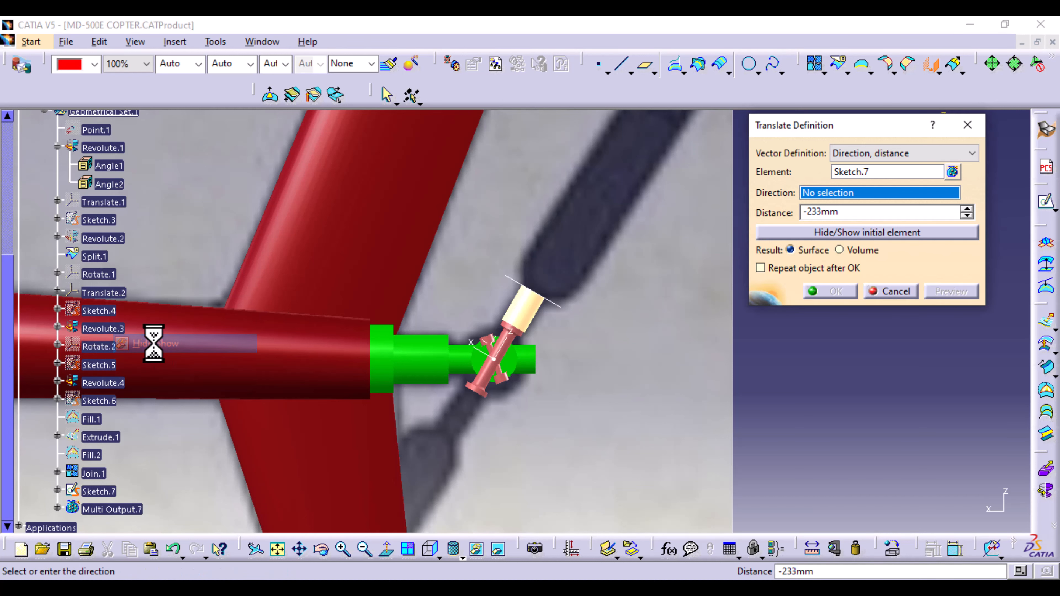
click(498, 350)
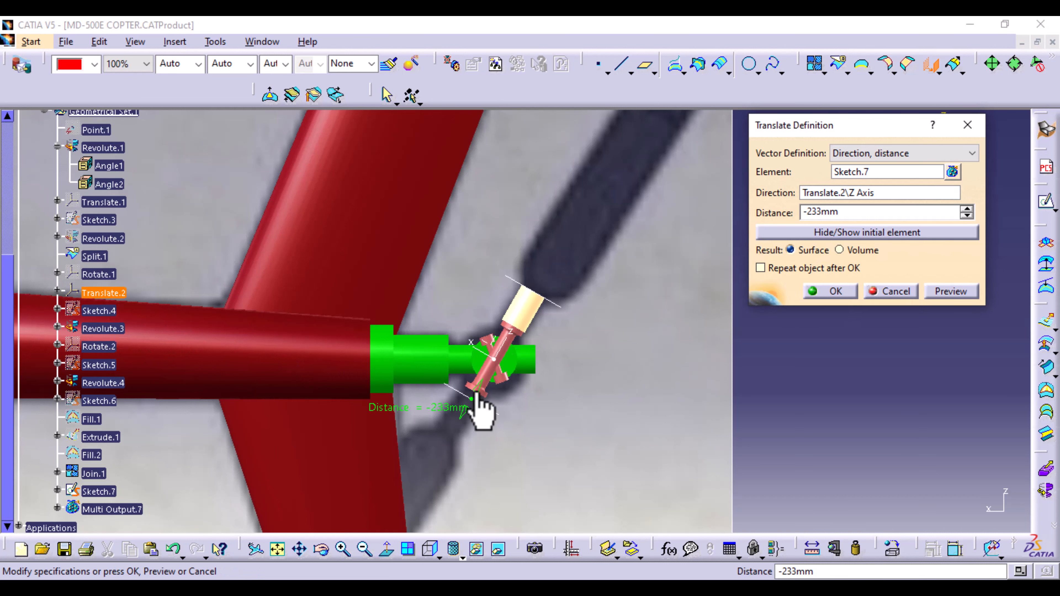
- Set the ellipse's translation distance to 574 mm, near the tip of the background blade, and create the copy
drag(480, 411, 620, 166)
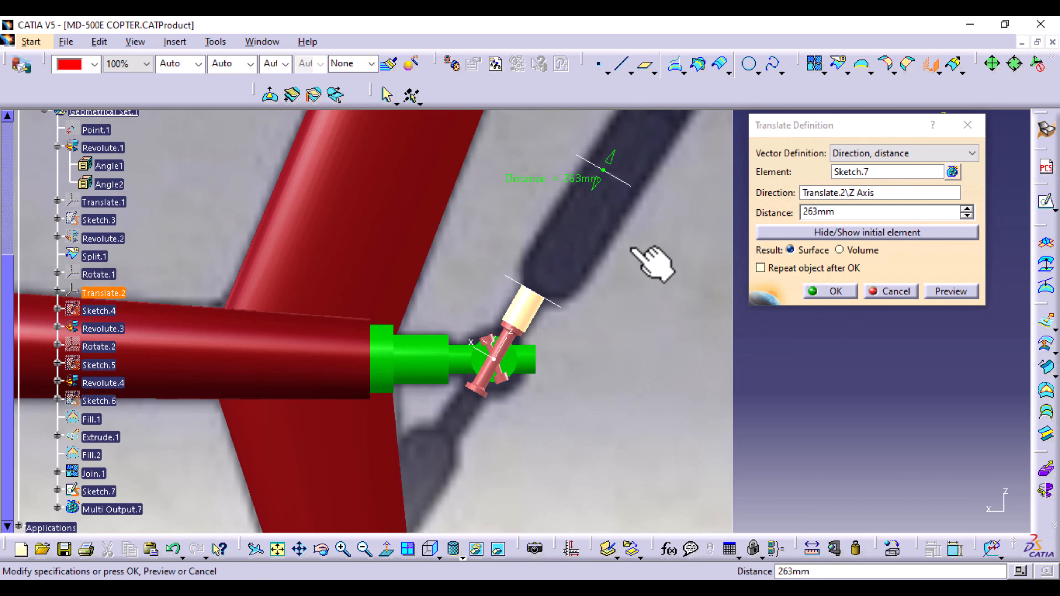
middle_drag(651, 256, 492, 434)
drag(480, 353, 608, 249)
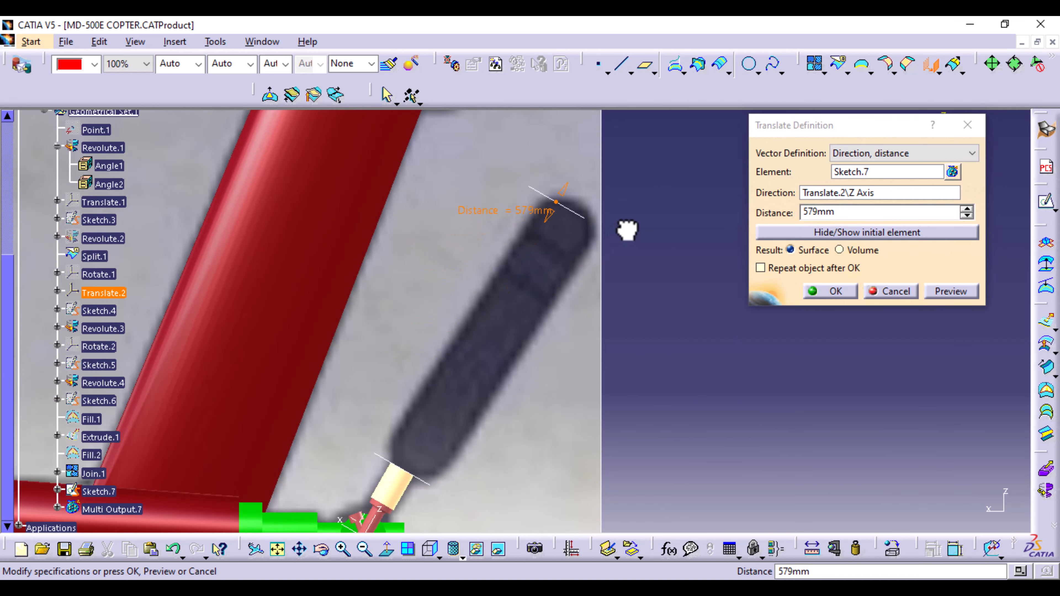
middle_drag(584, 397, 557, 312)
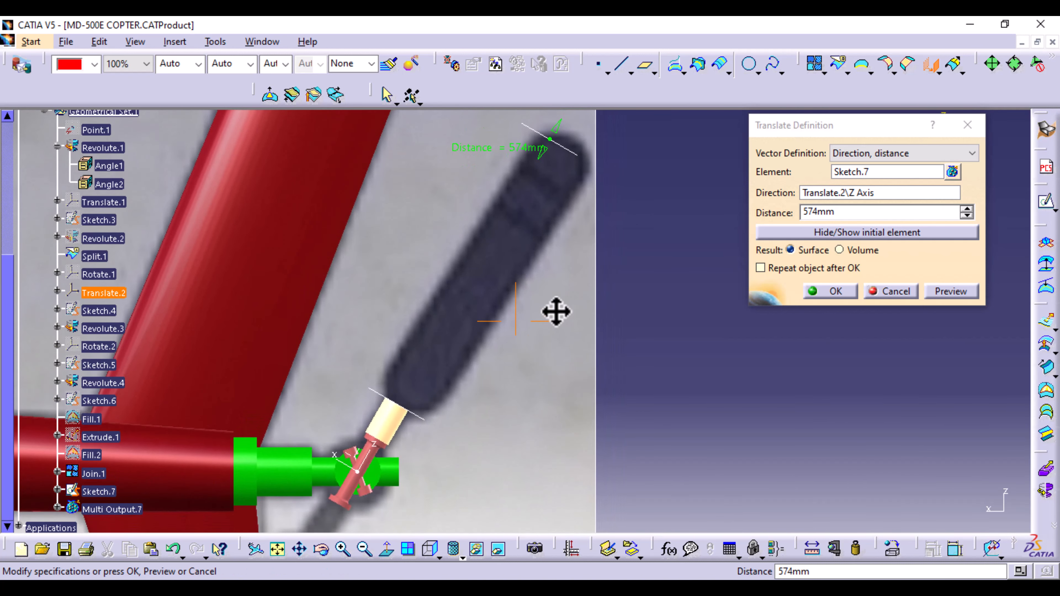
click(836, 291)
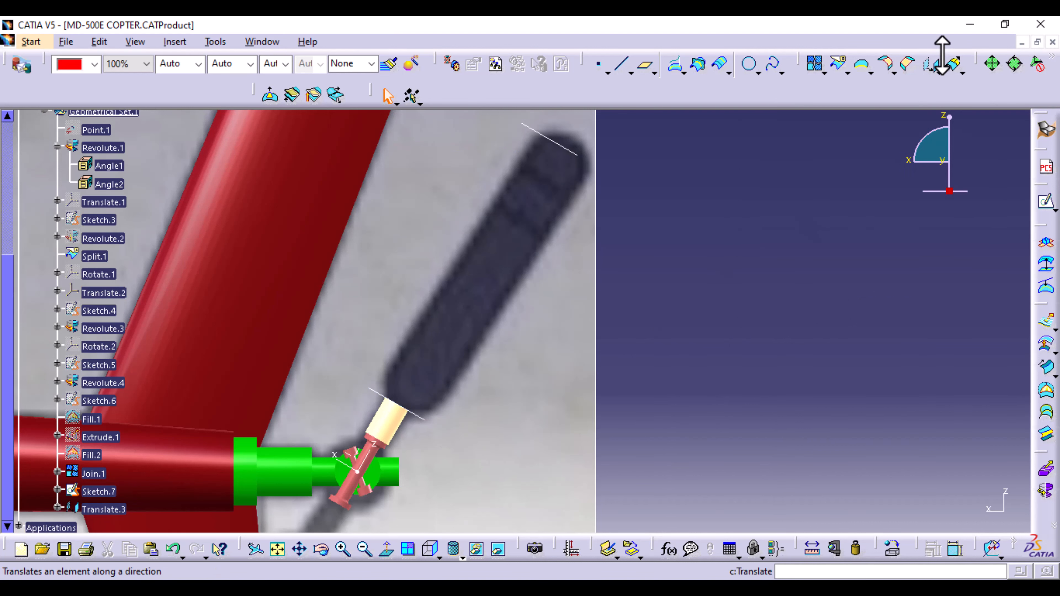
- Translate Sketch.7 a second time along the Z axis of Translate.2, at a distance of 192 mm
click(932, 67)
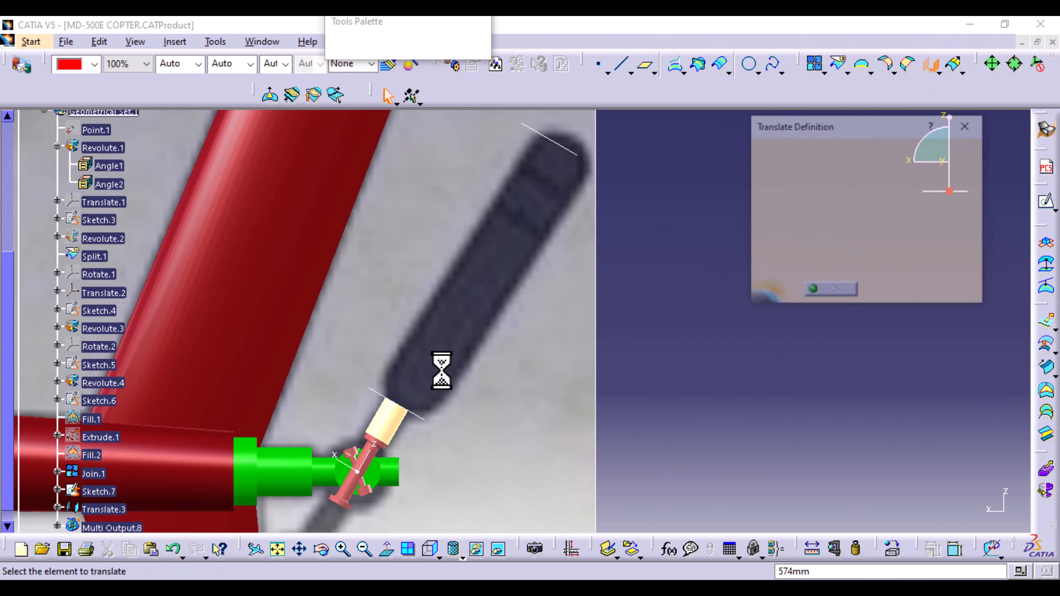
click(364, 461)
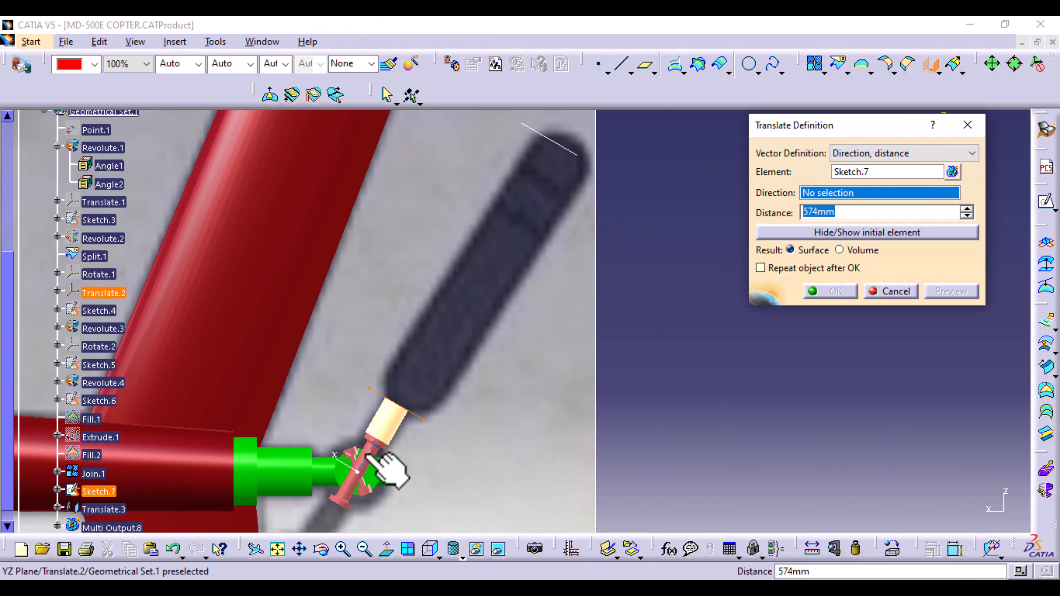
click(372, 456)
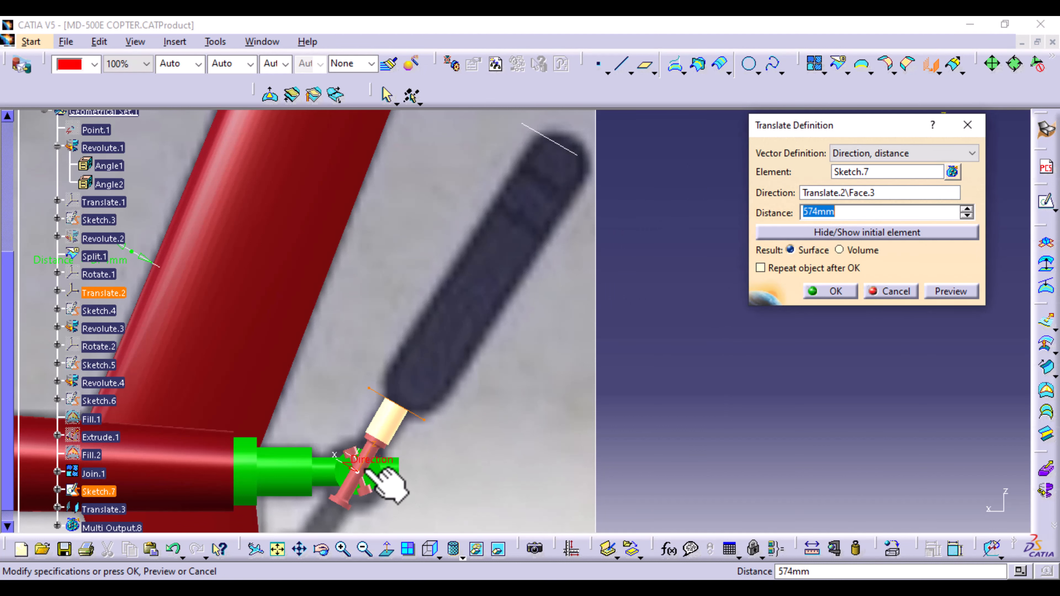
middle_drag(483, 449, 533, 355)
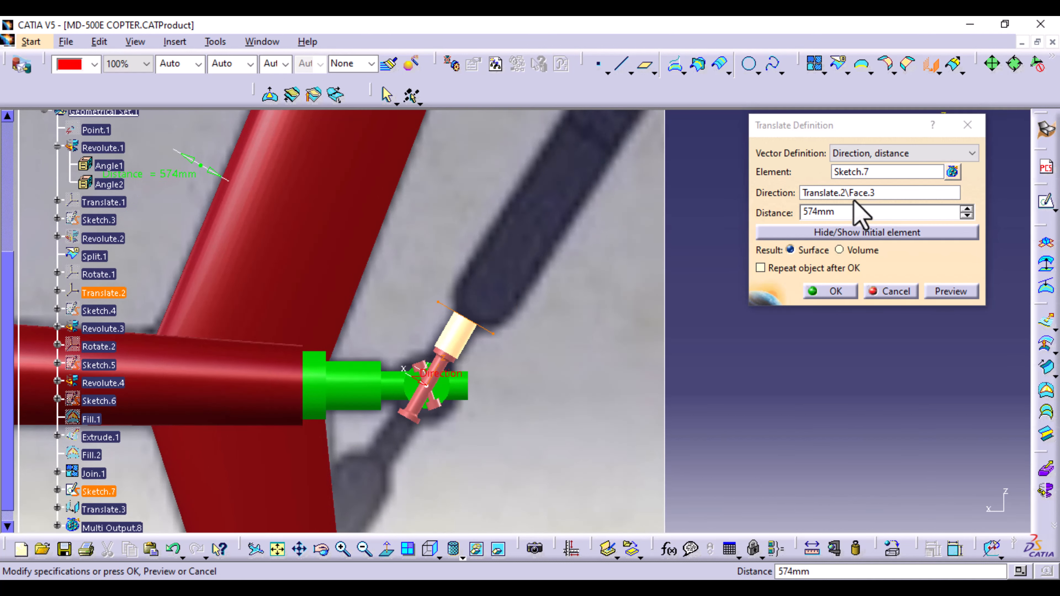
click(859, 192)
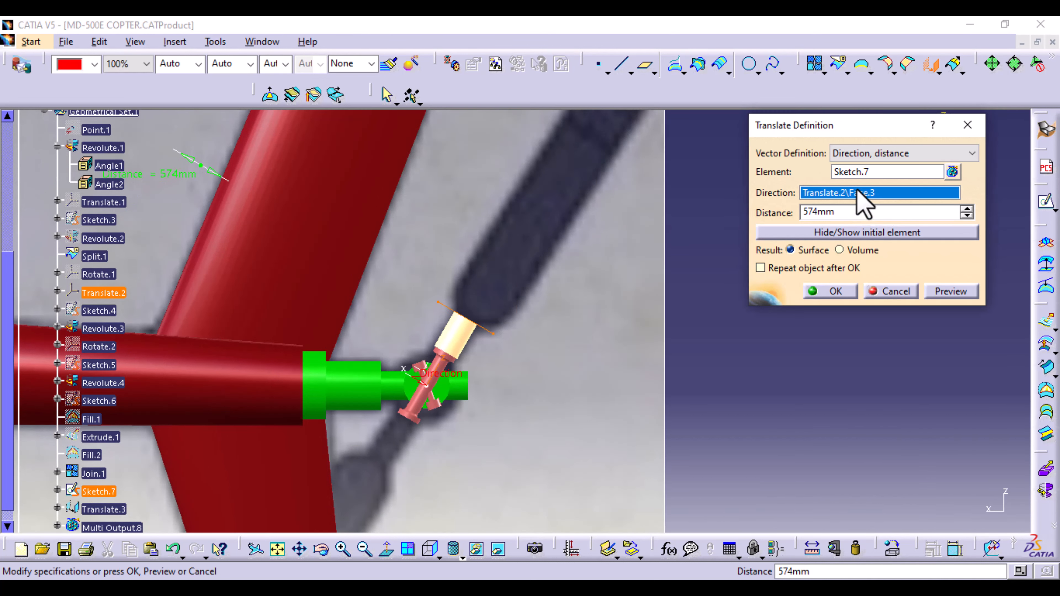
click(438, 374)
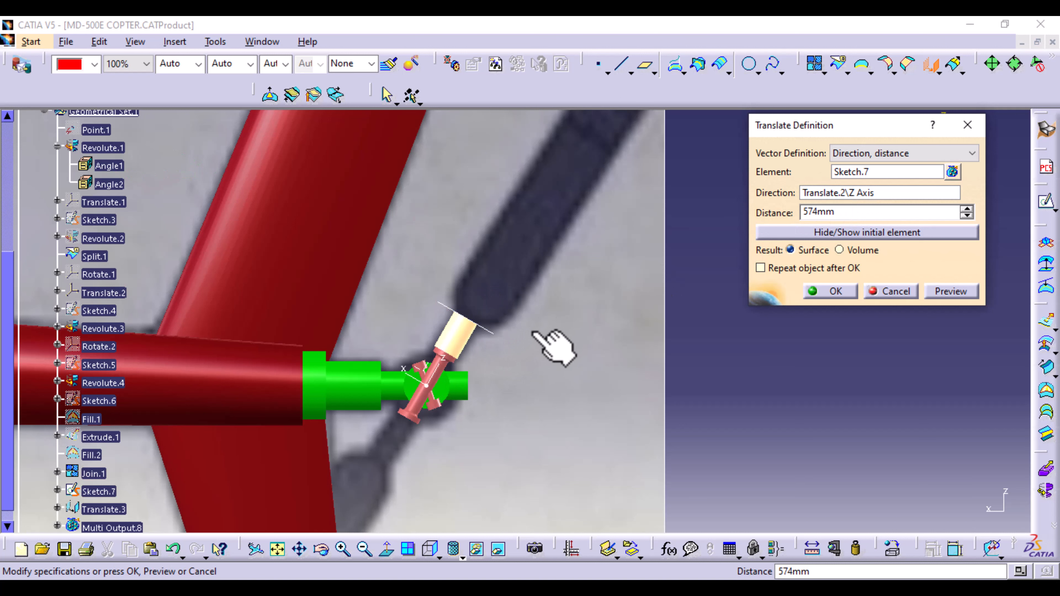
middle_drag(536, 333, 557, 378)
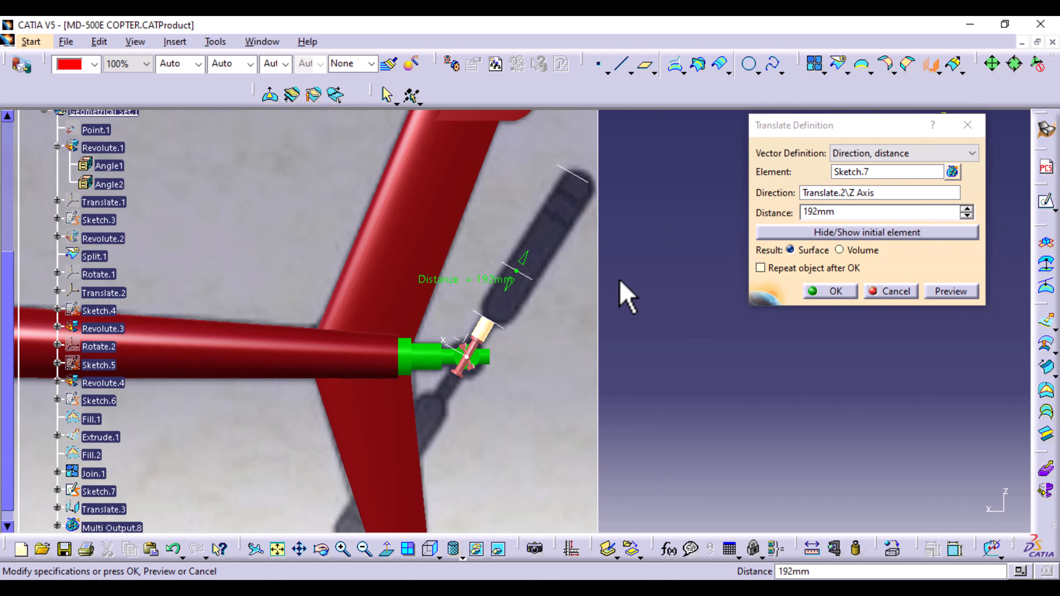
click(831, 291)
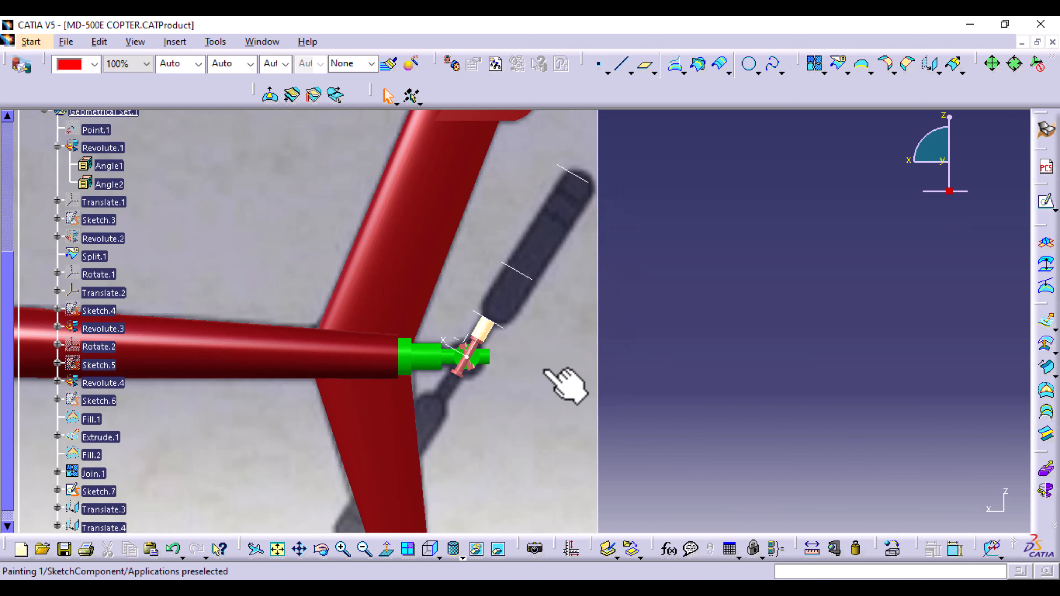
- Change the inner ellipse copy's translation distance to 92 mm and hide the original ellipse sketch at the sleeve's end
click(531, 357)
middle_drag(531, 356, 546, 339)
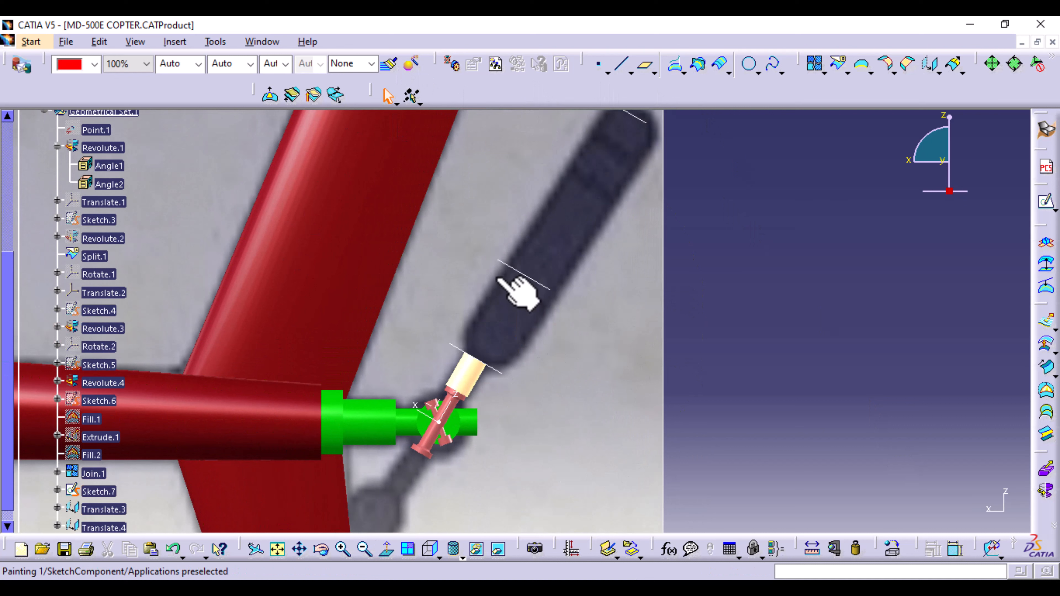
double_click(537, 279)
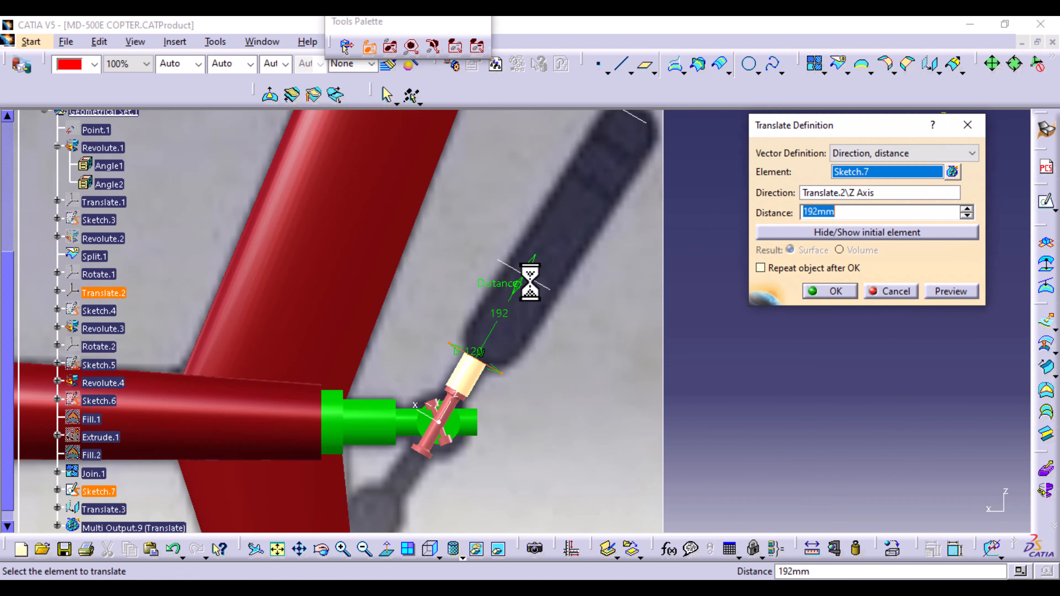
drag(516, 297, 501, 353)
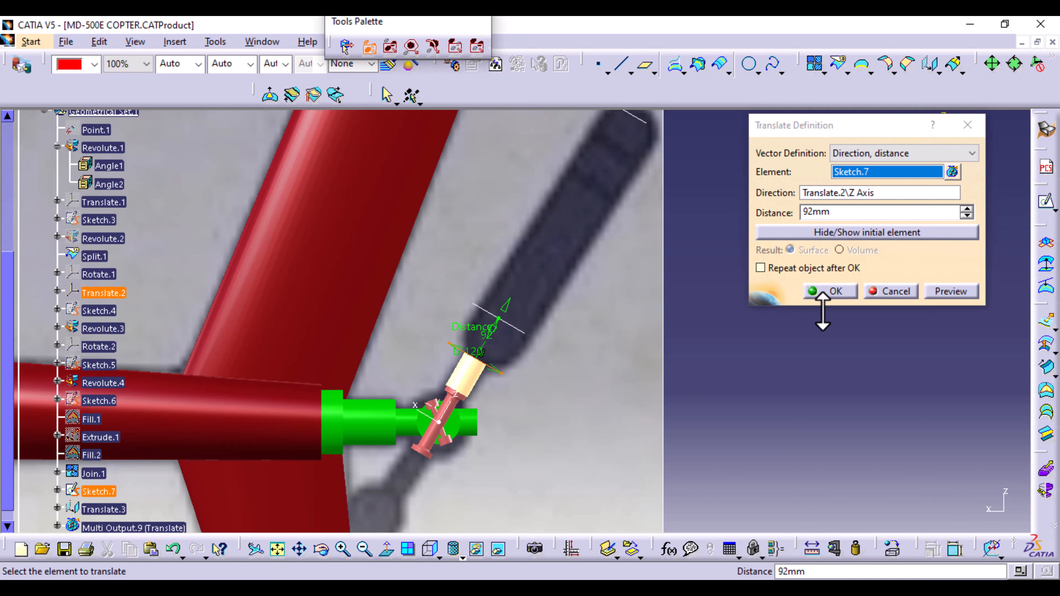
click(831, 293)
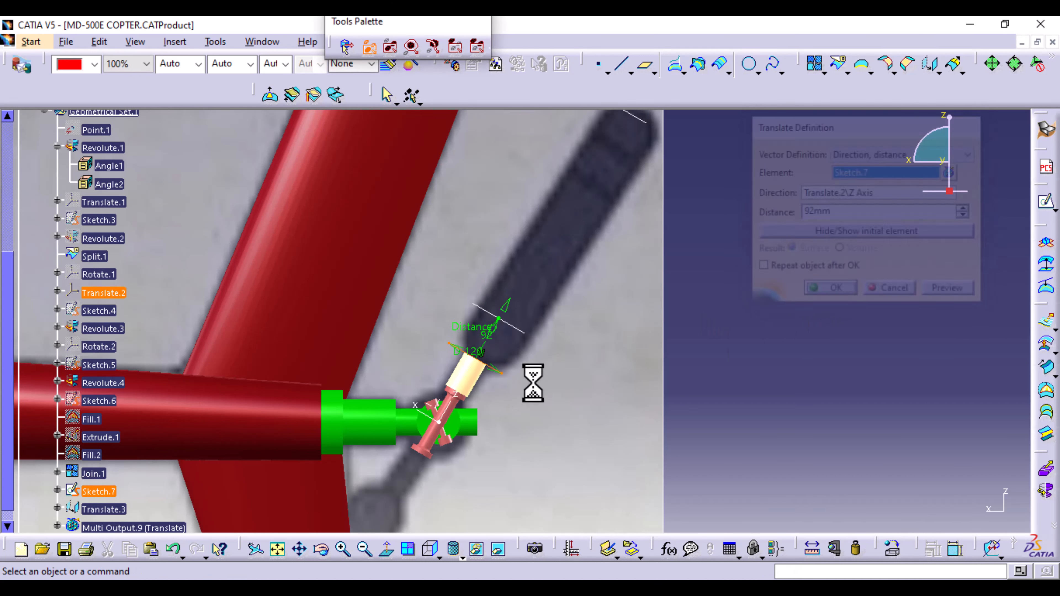
right_click(503, 371)
click(566, 102)
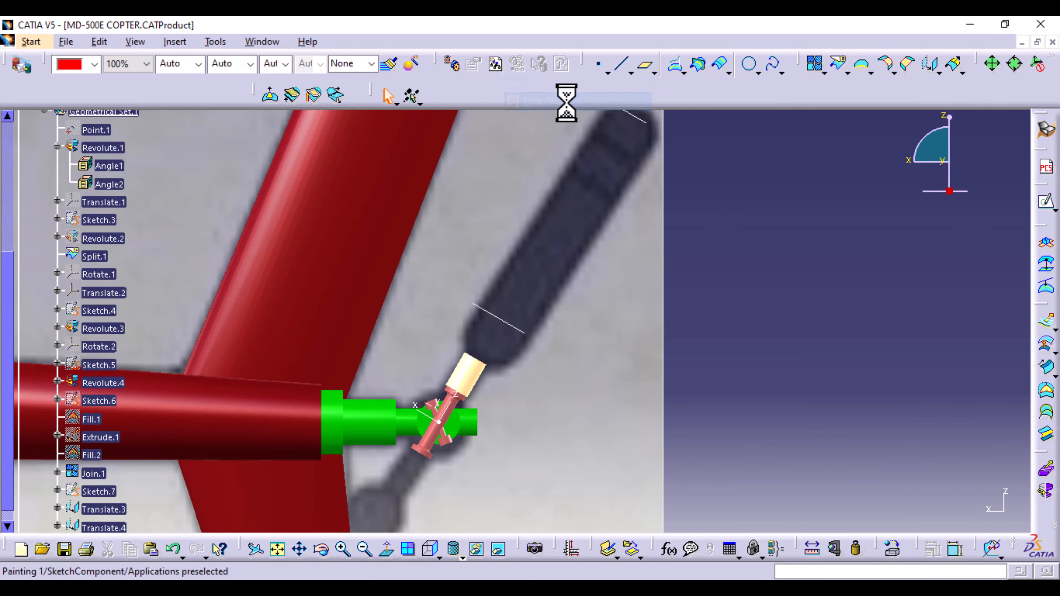
- Set up a multi-sections surface with Translate.3 and Translate.4 as sections, and try adding the sleeve's outer end
middle_drag(624, 205, 563, 379)
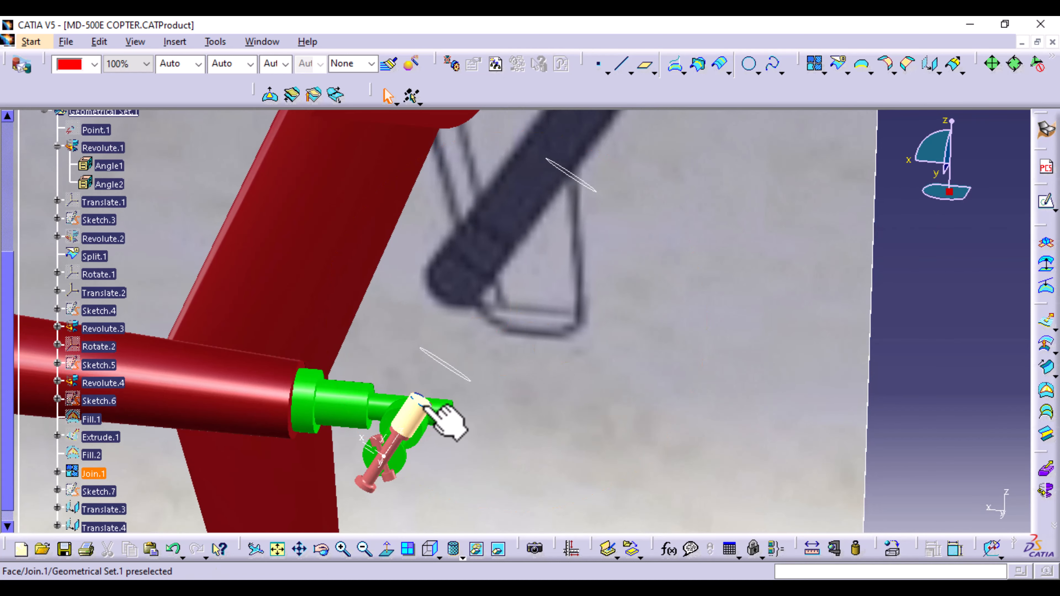
click(426, 407)
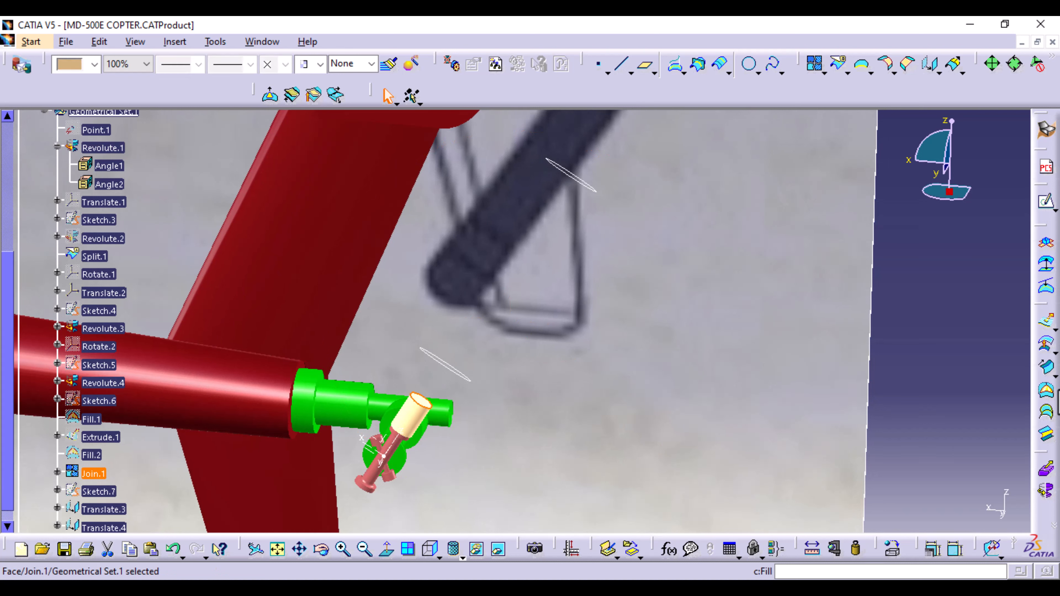
click(1046, 433)
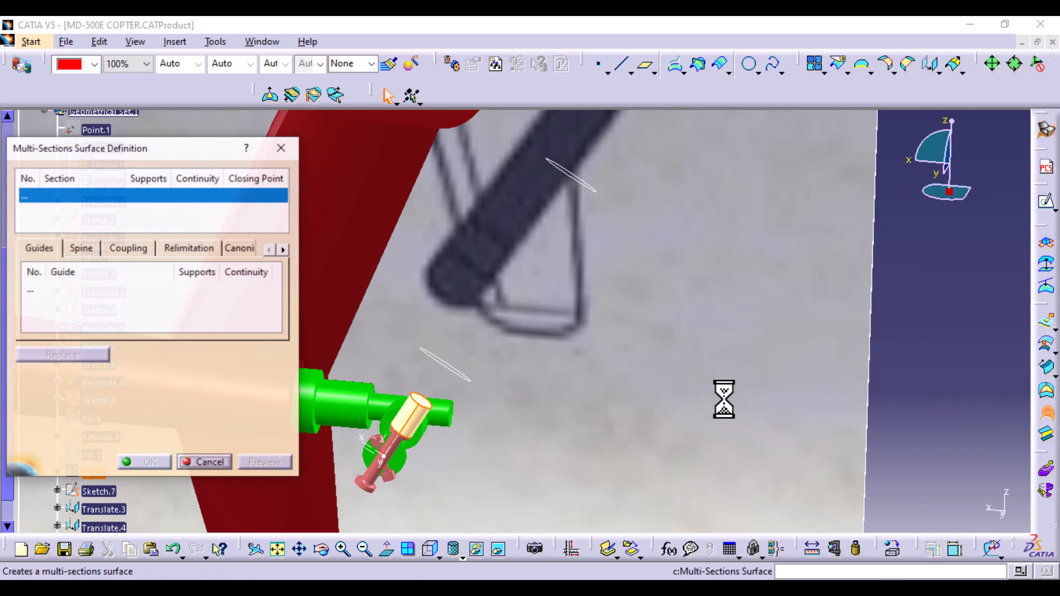
middle_drag(571, 400, 570, 401)
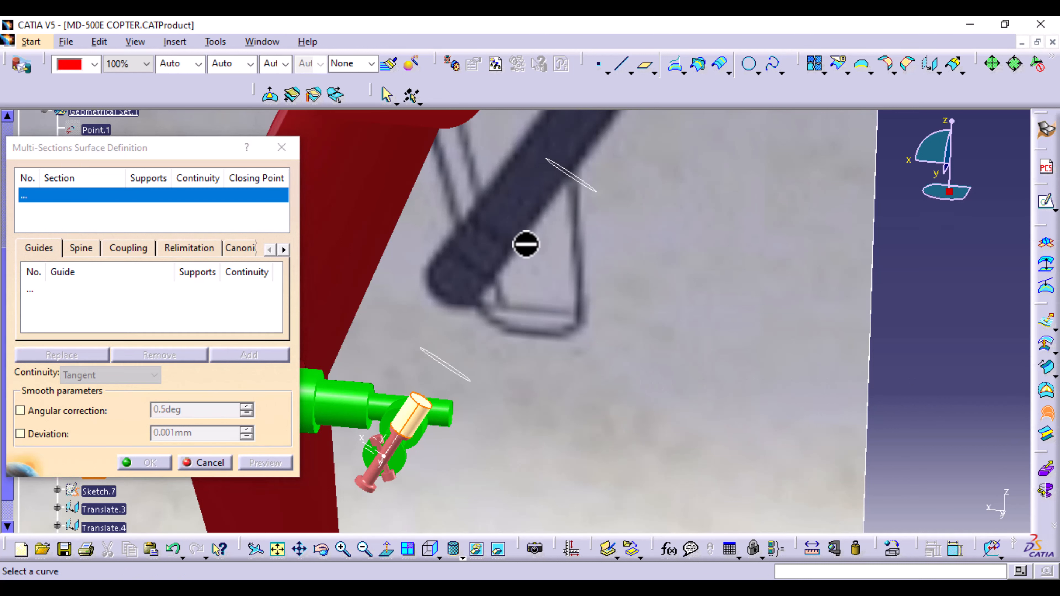
click(589, 184)
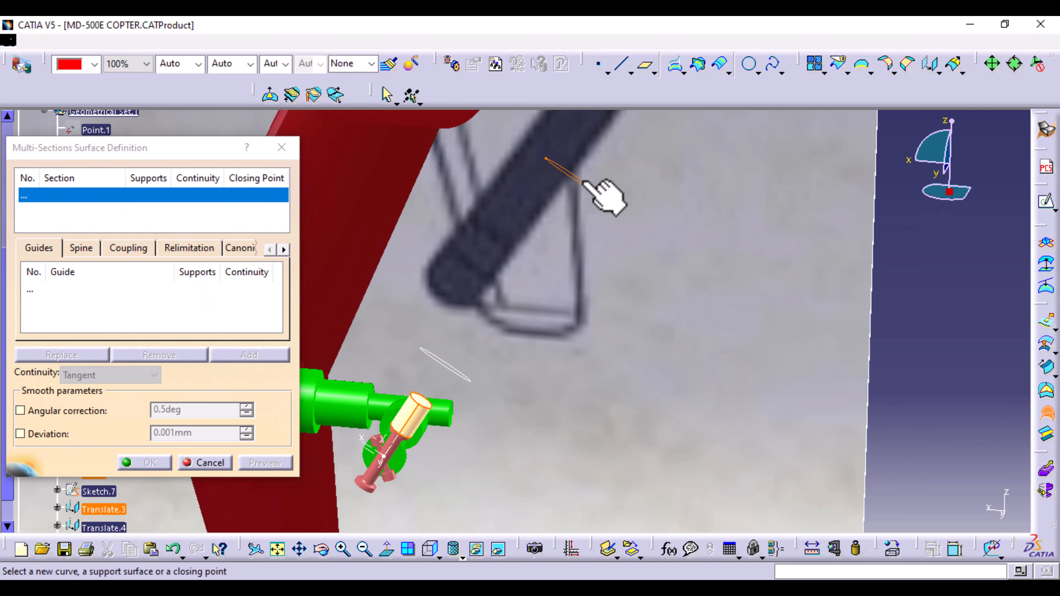
click(452, 371)
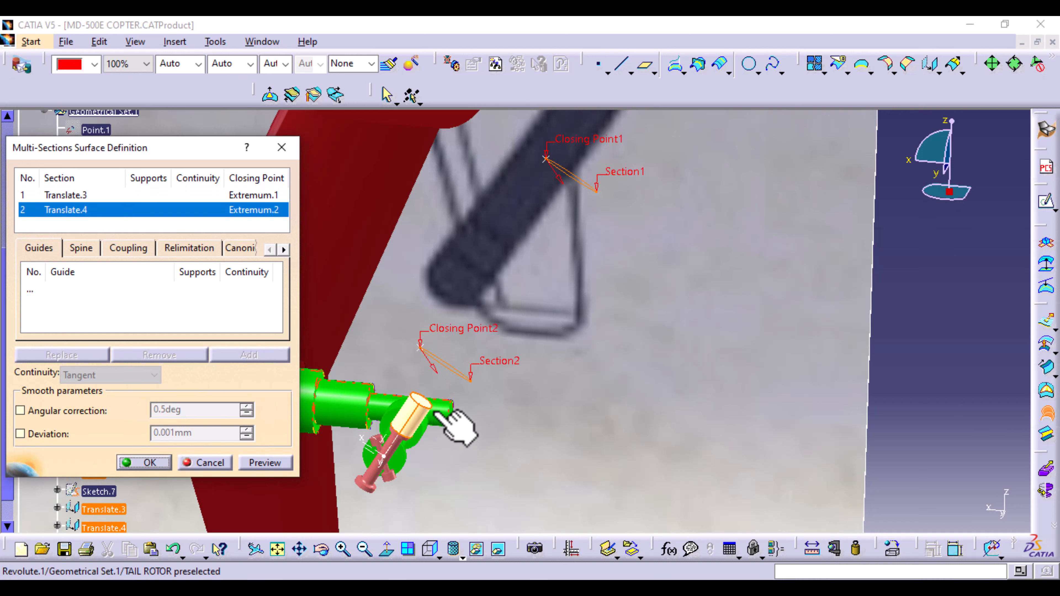
click(438, 405)
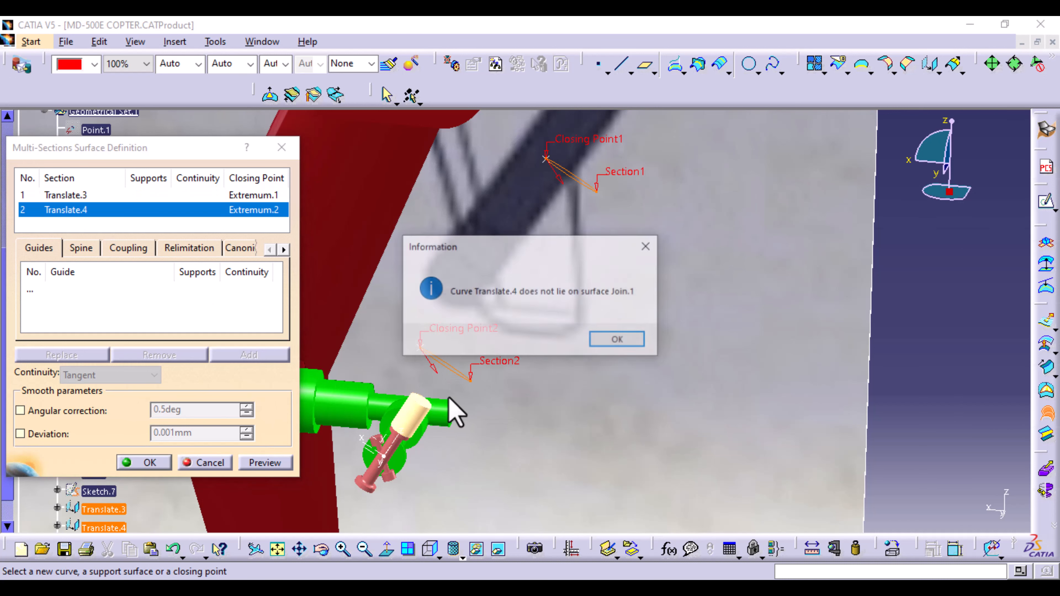
click(655, 251)
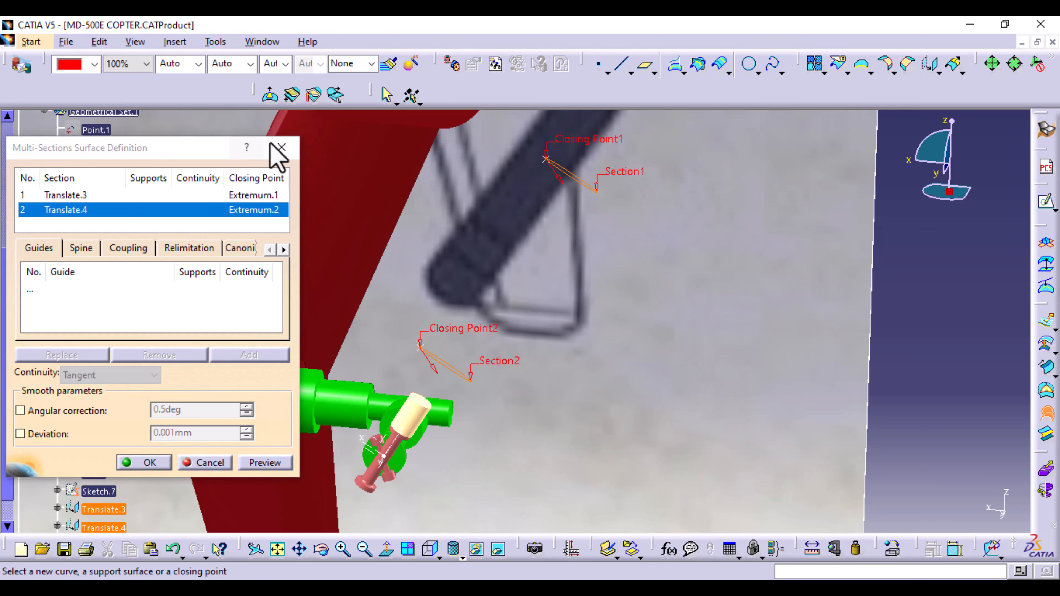
right_click(174, 237)
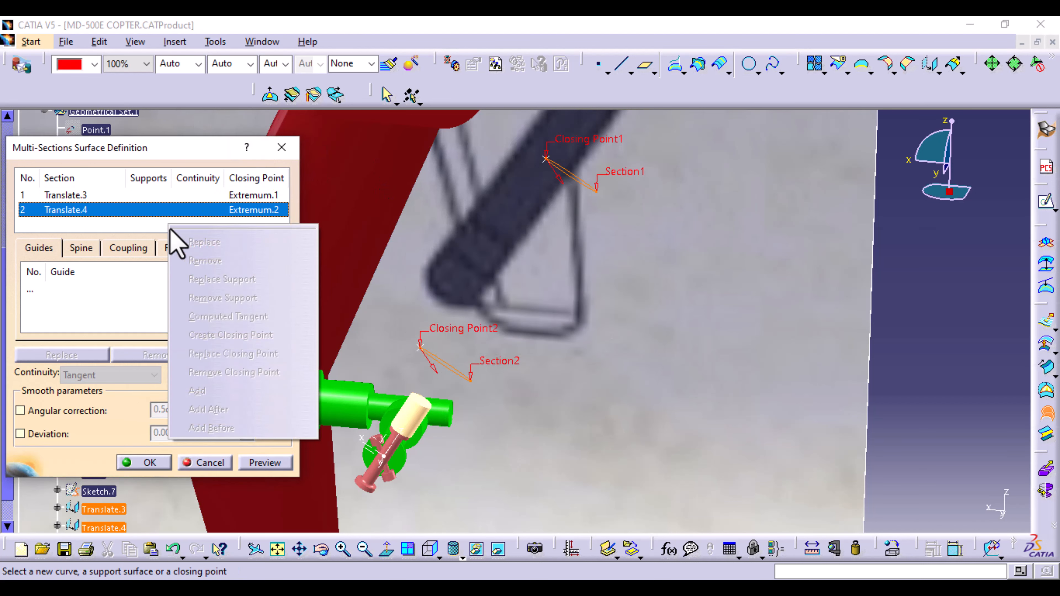
click(84, 223)
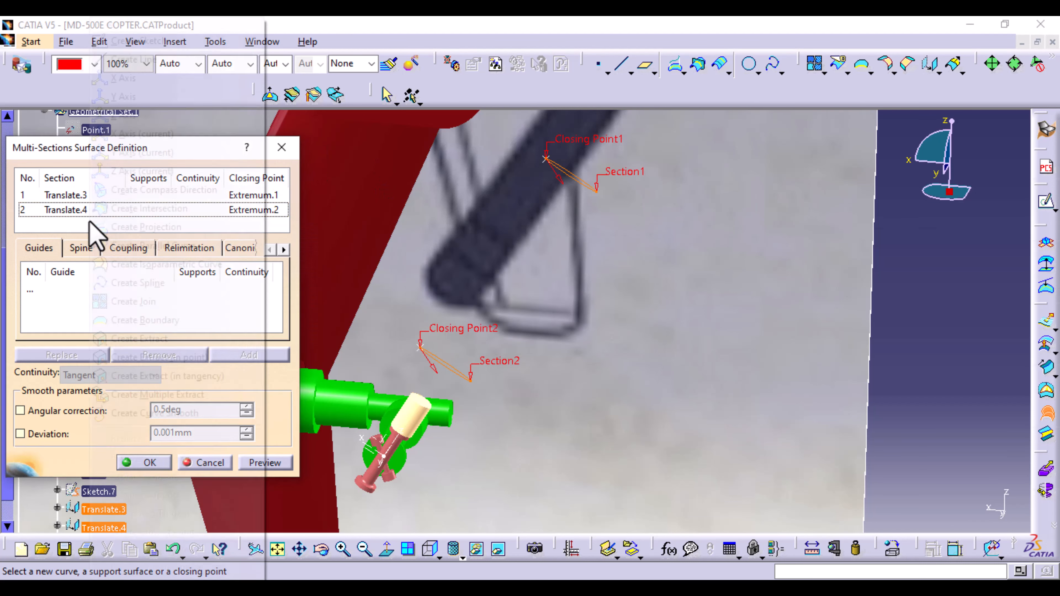
right_click(95, 229)
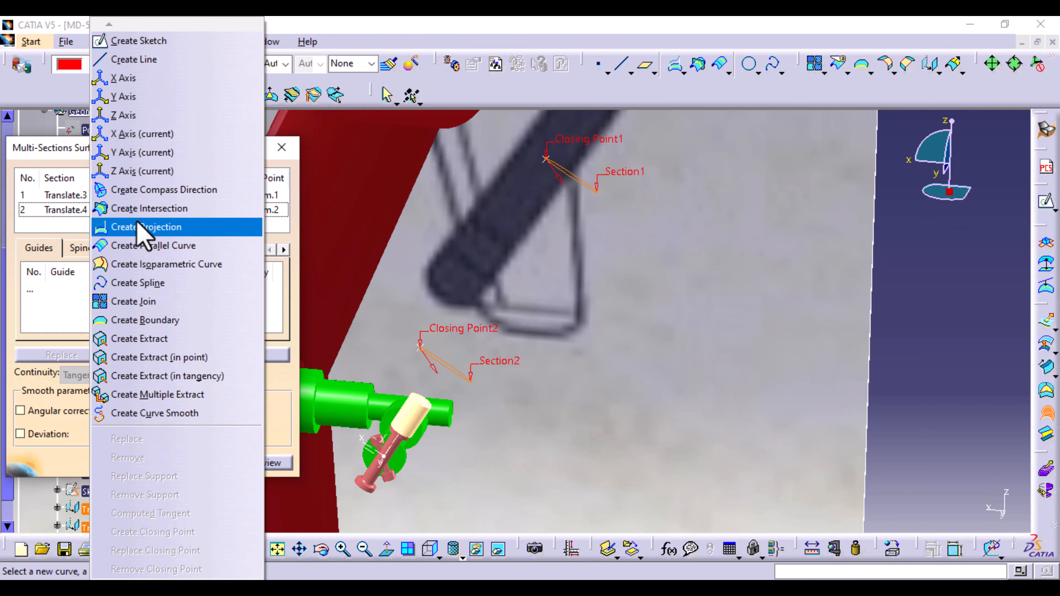
click(144, 320)
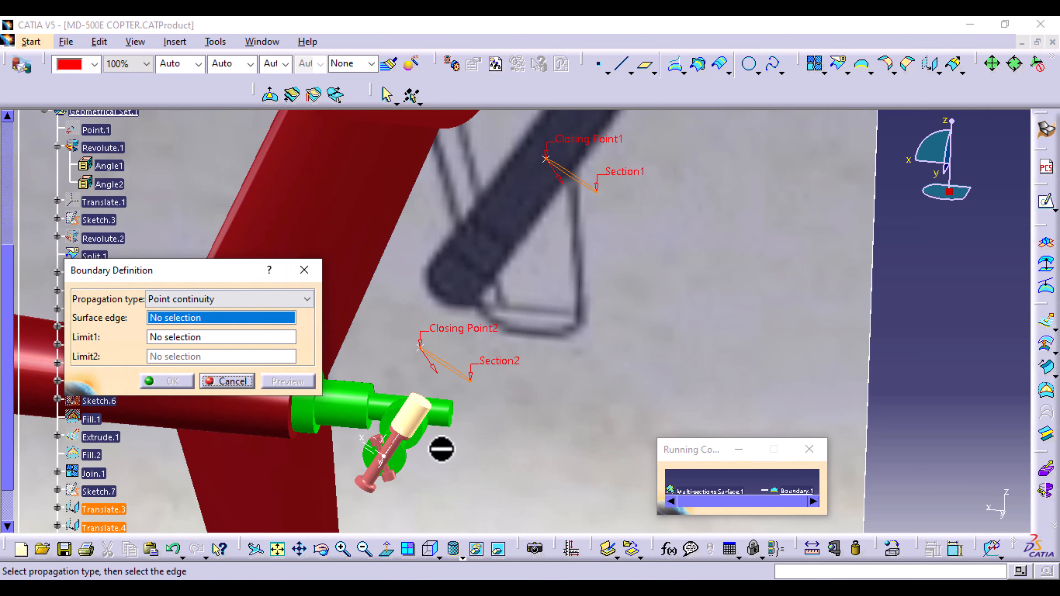
middle_drag(441, 447, 440, 403)
middle_drag(400, 477, 475, 372)
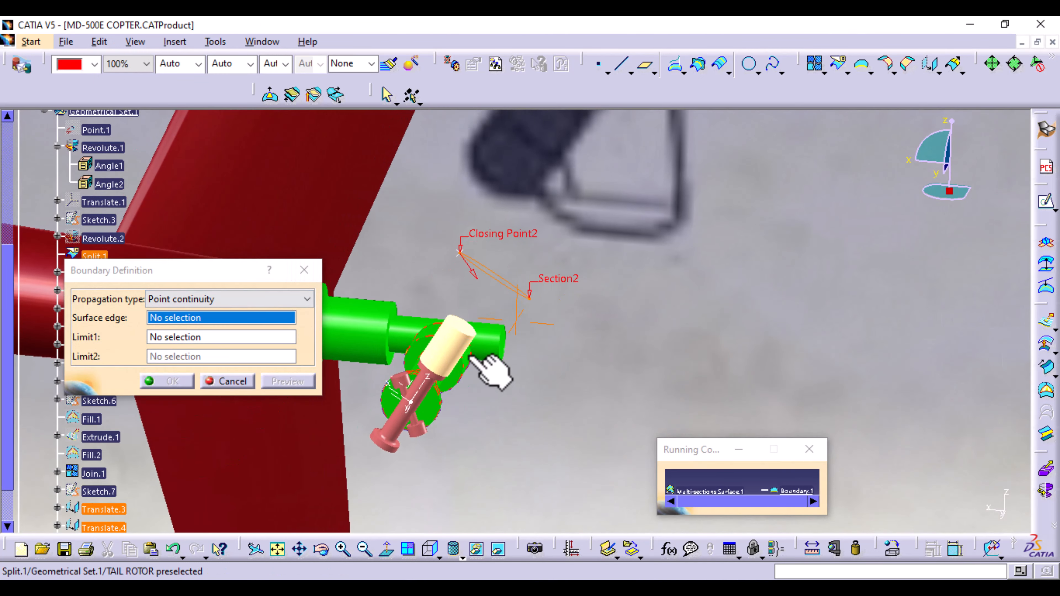
click(466, 334)
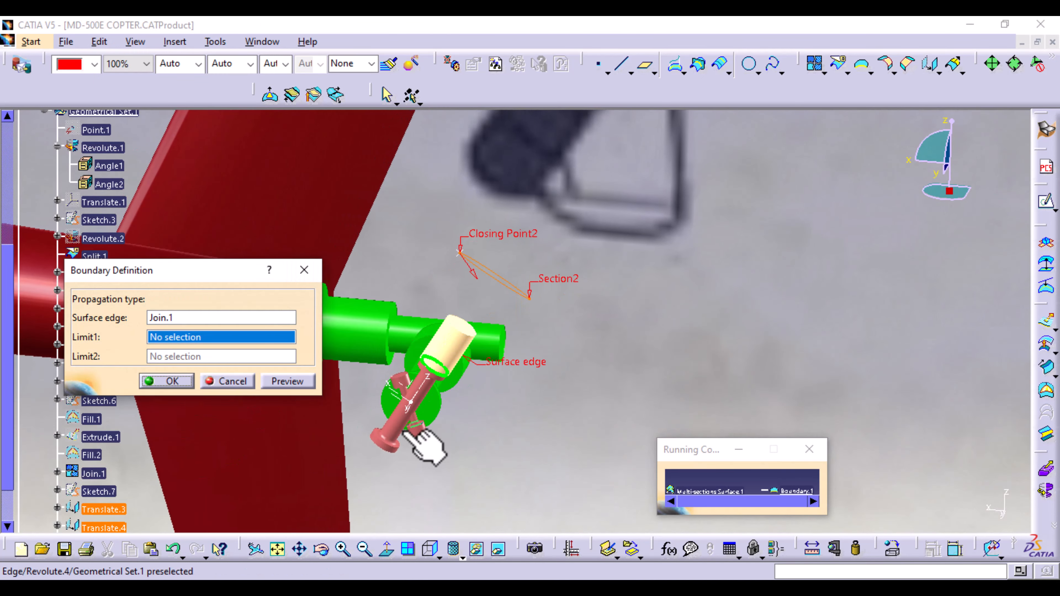
click(307, 276)
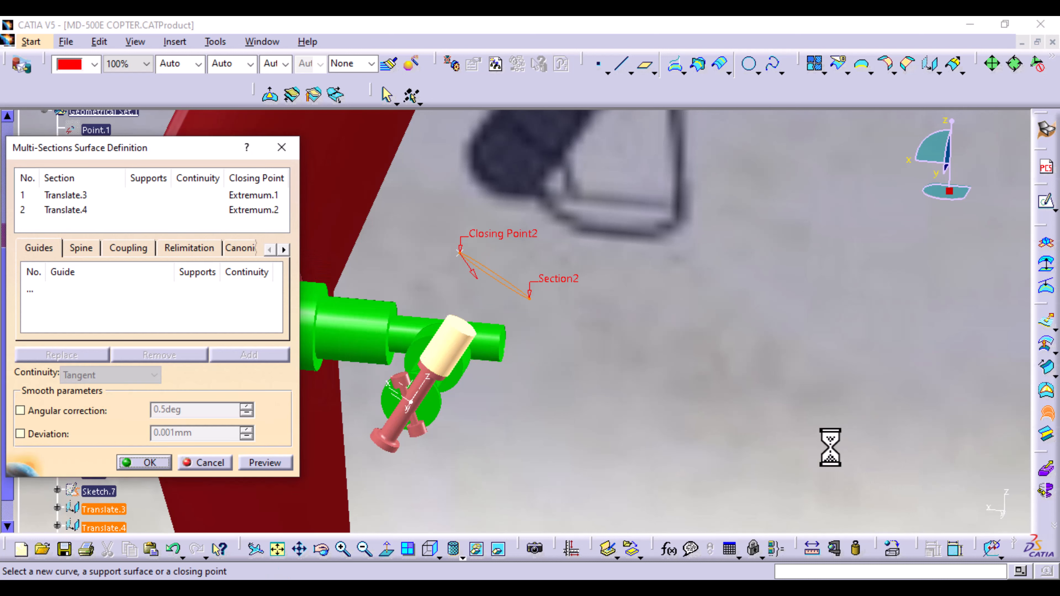
- Hide the joined sleeve body and show Extrude.1 in its place, keeping the multi-sections surface definition open
right_click(455, 352)
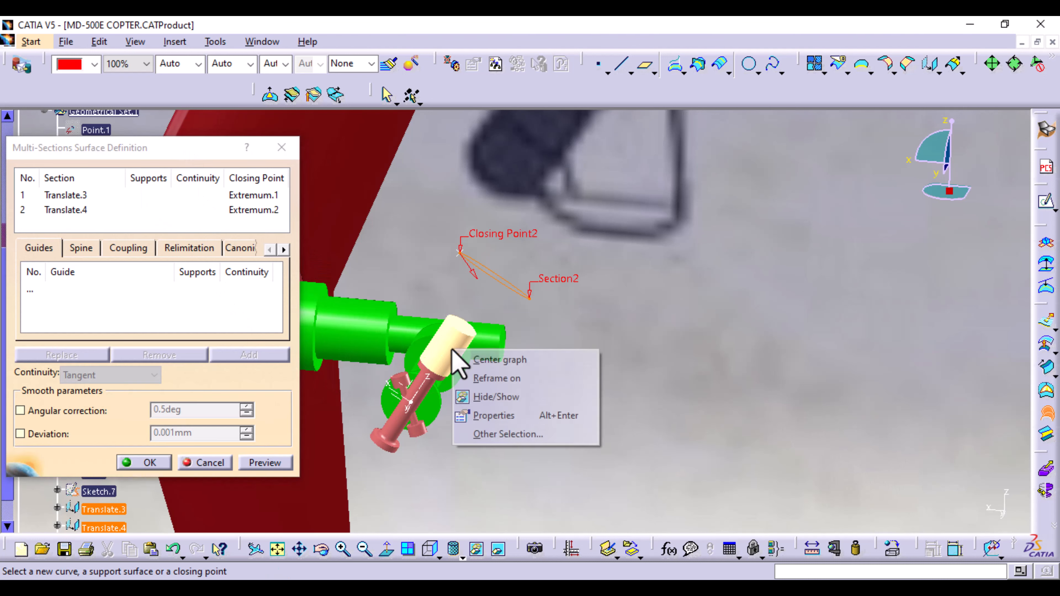
click(507, 397)
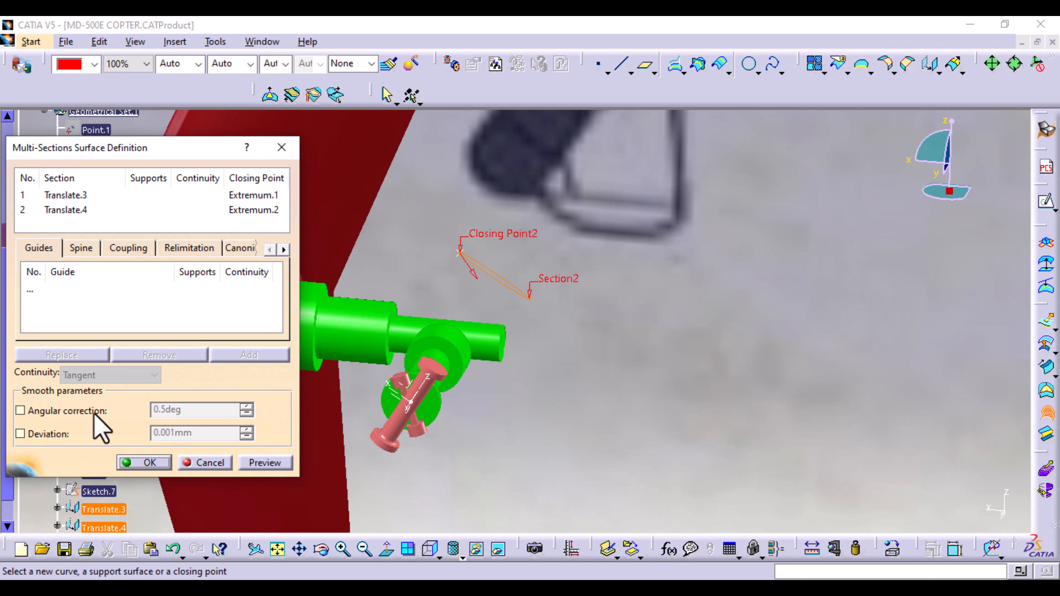
drag(188, 151, 501, 135)
scroll(100, 471, down, 2)
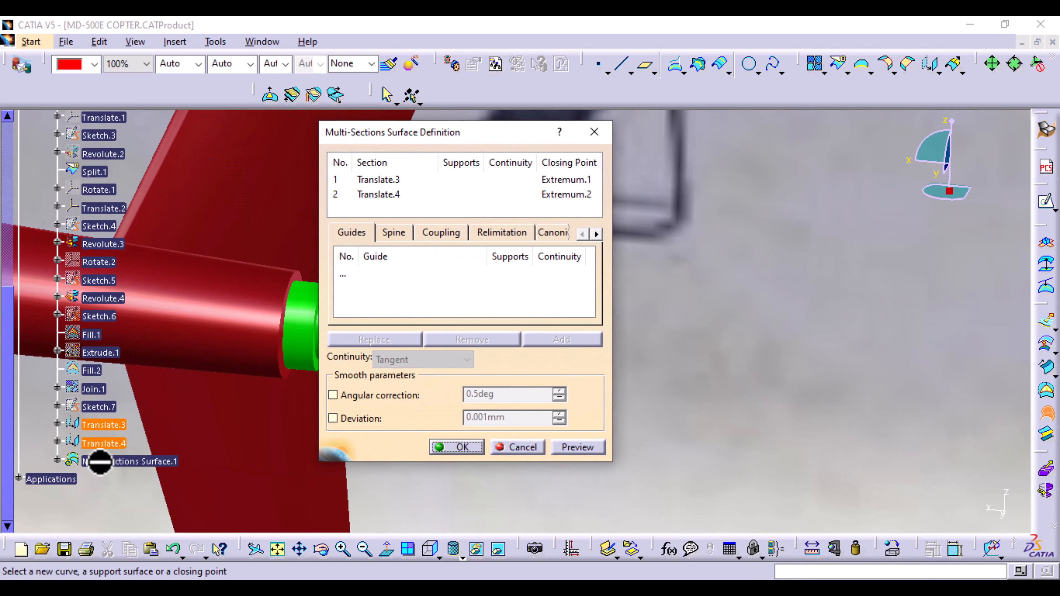
right_click(101, 354)
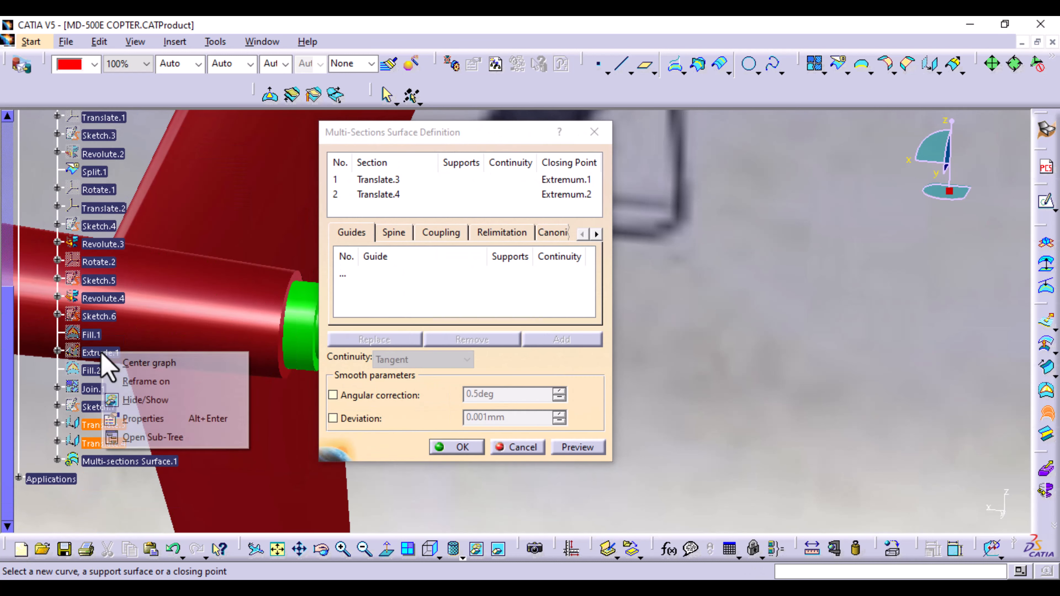
click(151, 400)
drag(466, 132, 208, 151)
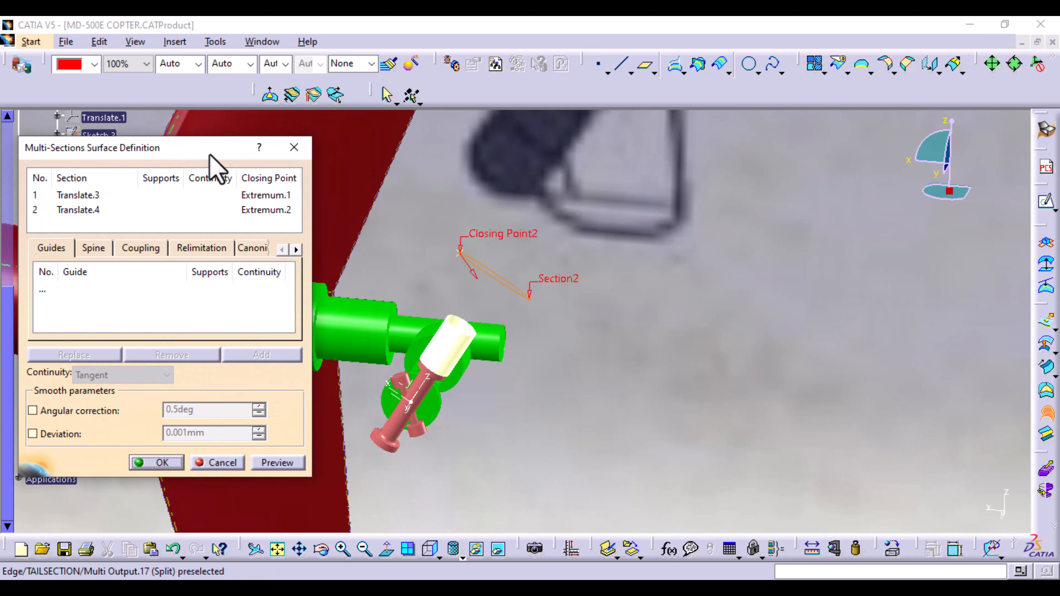
- Add the outer end edge of Extrude.1 as the third section, preview the blade and create the multi-sections surface
click(466, 334)
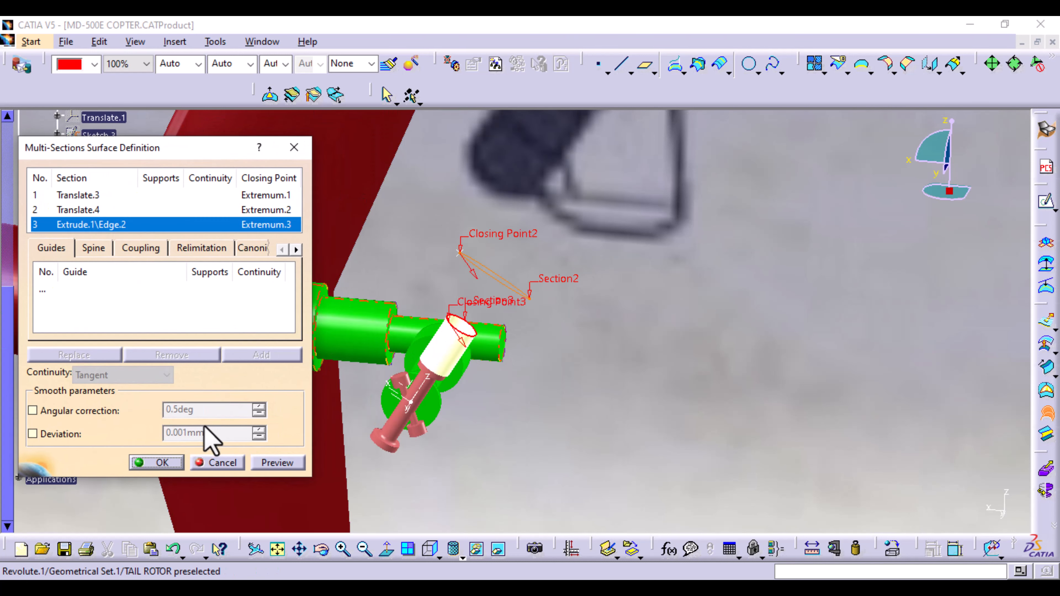
middle_drag(703, 271, 609, 237)
middle_click(620, 232)
middle_drag(697, 327, 606, 194)
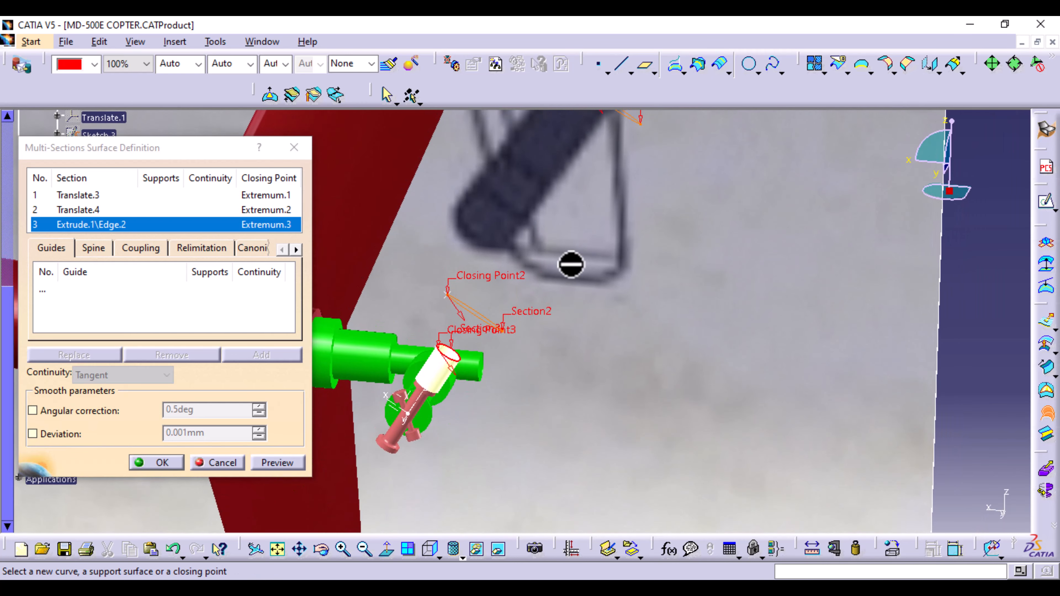
click(278, 463)
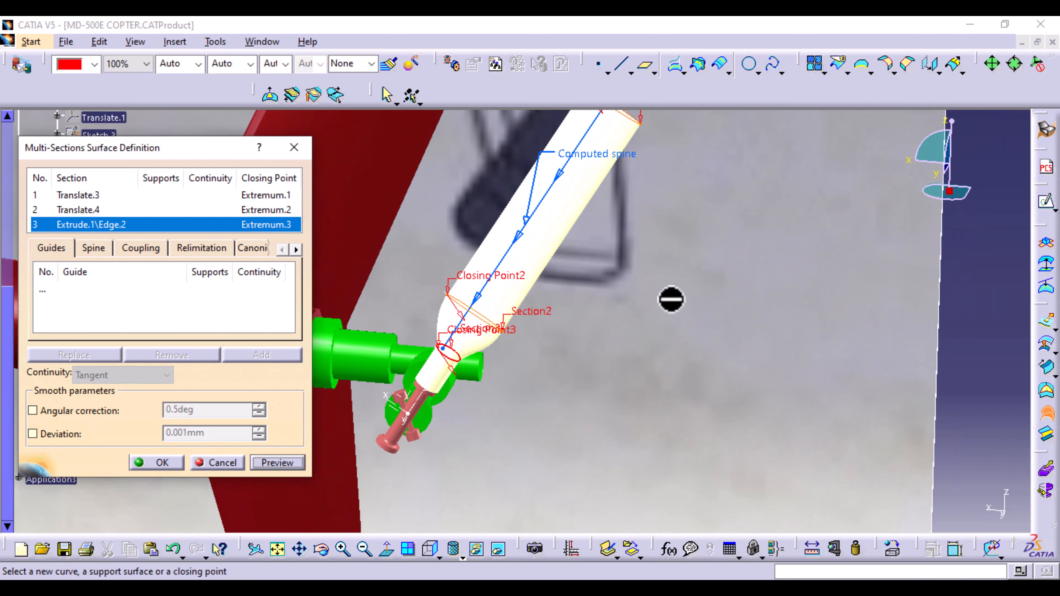
middle_drag(671, 299, 685, 358)
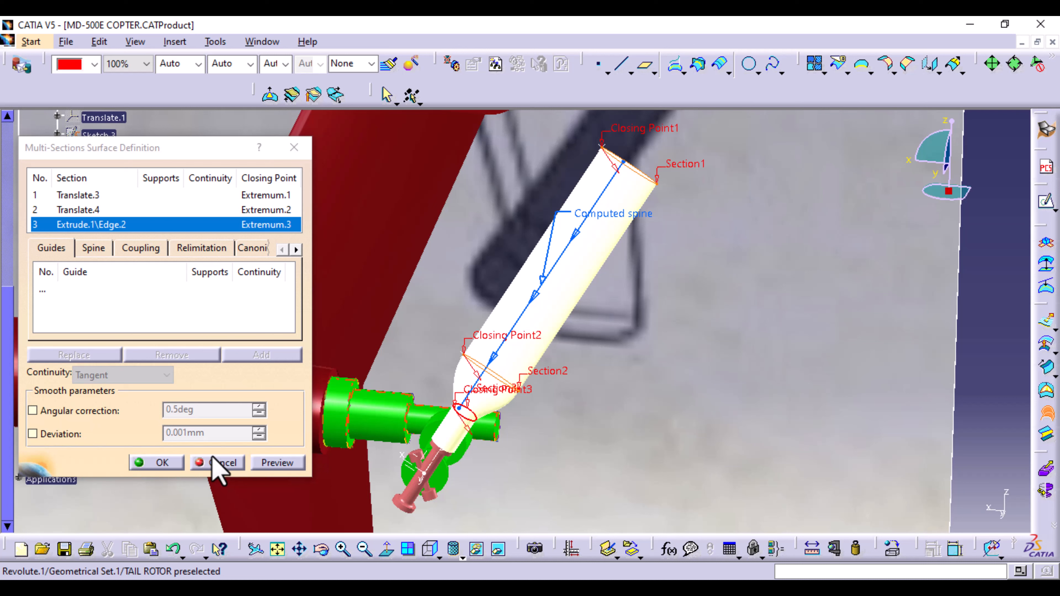
click(163, 463)
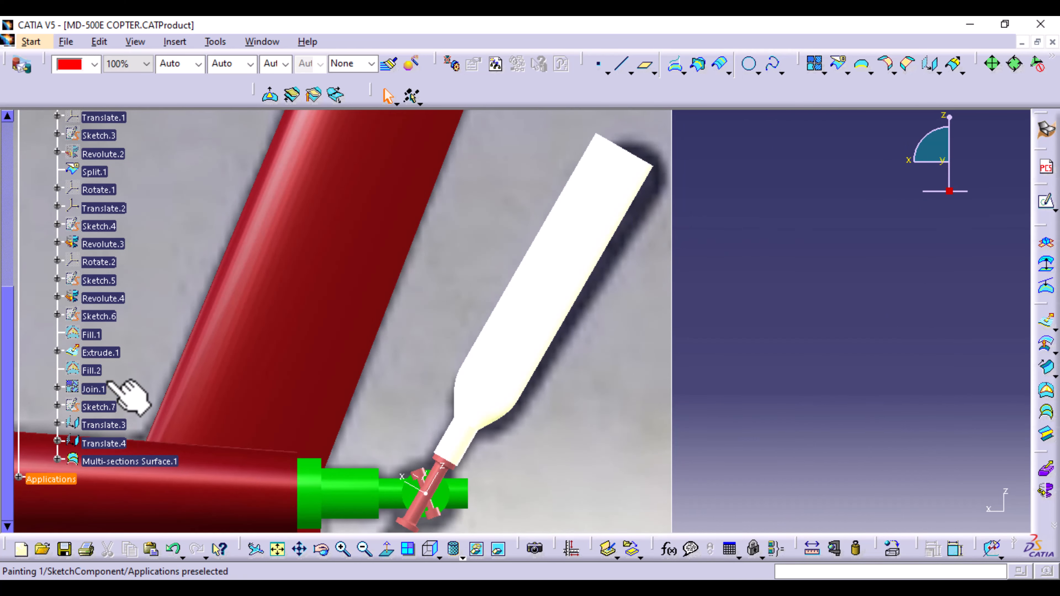
right_click(95, 390)
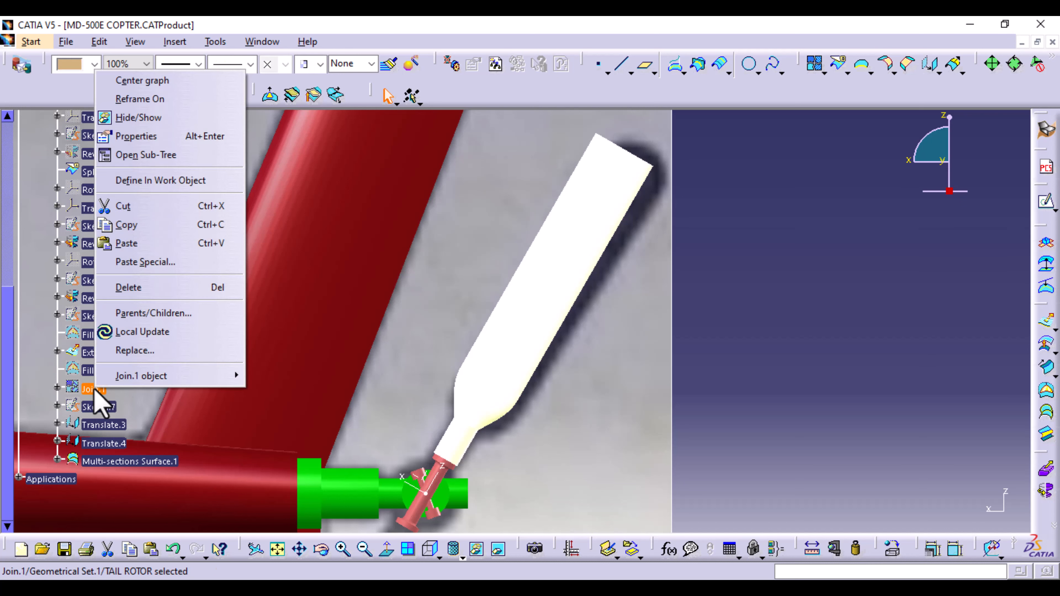
click(162, 404)
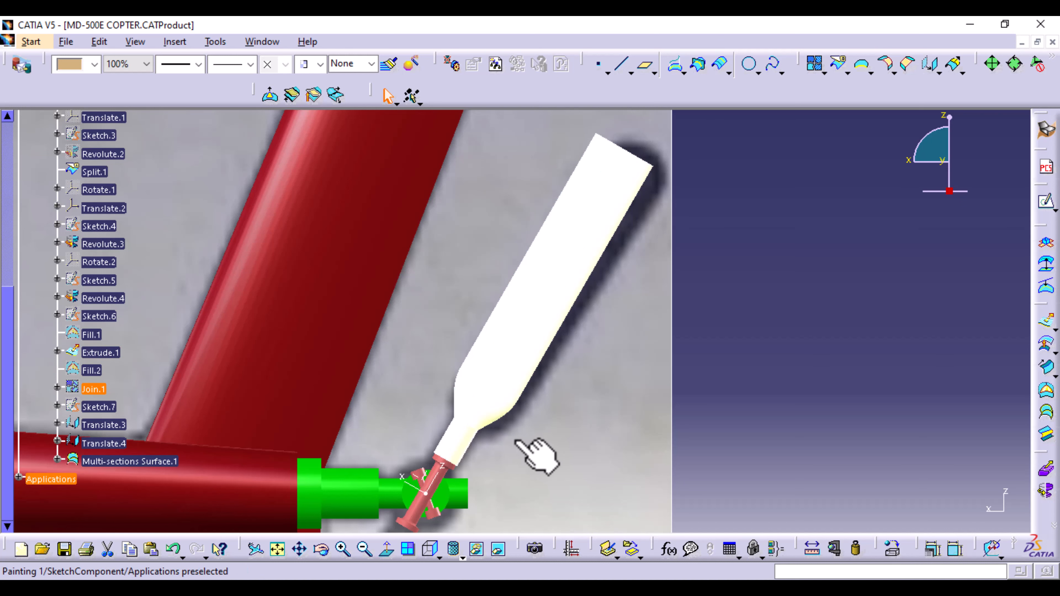
middle_drag(693, 226, 682, 322)
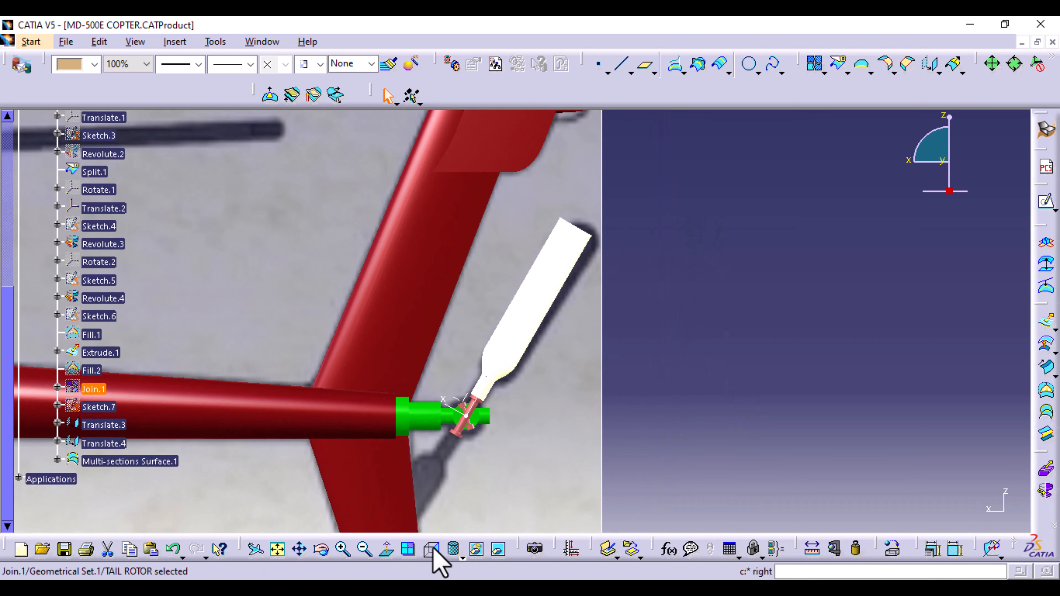
- Close the open blade tip with a fill surface bounded by the Translate.3 ellipse
middle_drag(607, 199, 575, 267)
click(572, 257)
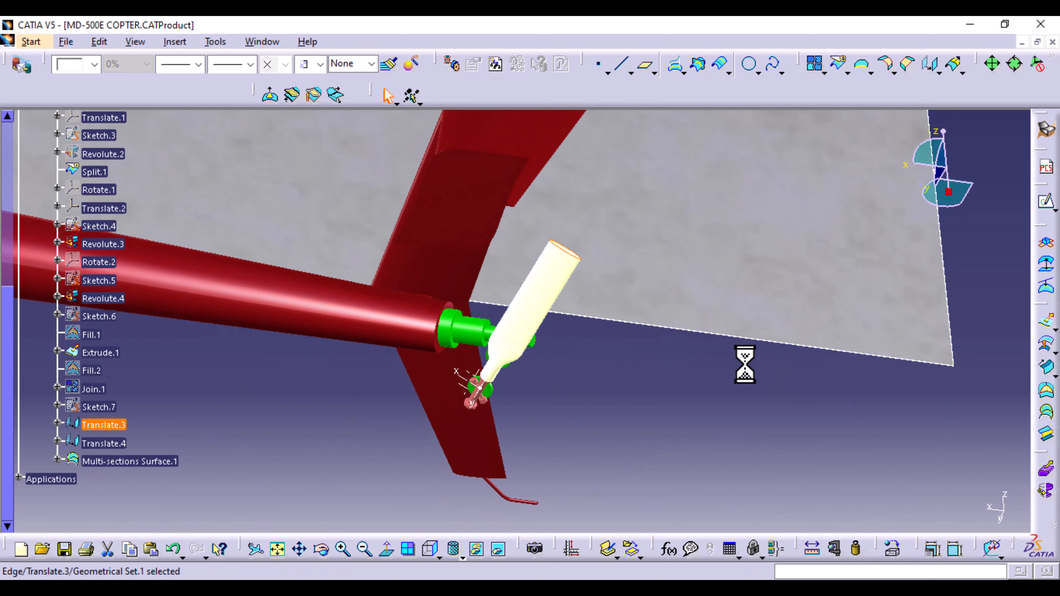
click(1047, 395)
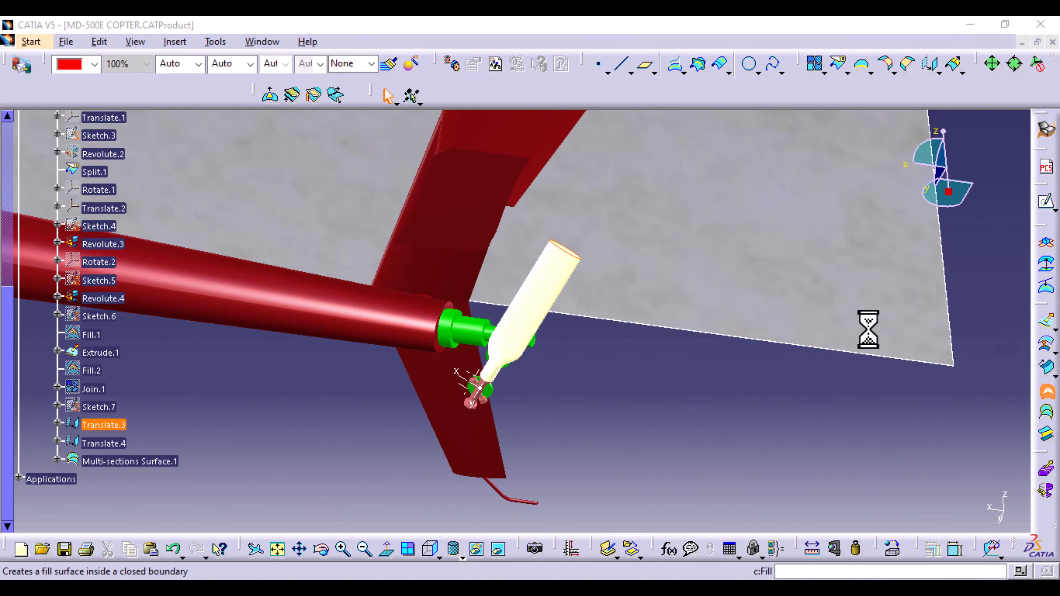
click(902, 482)
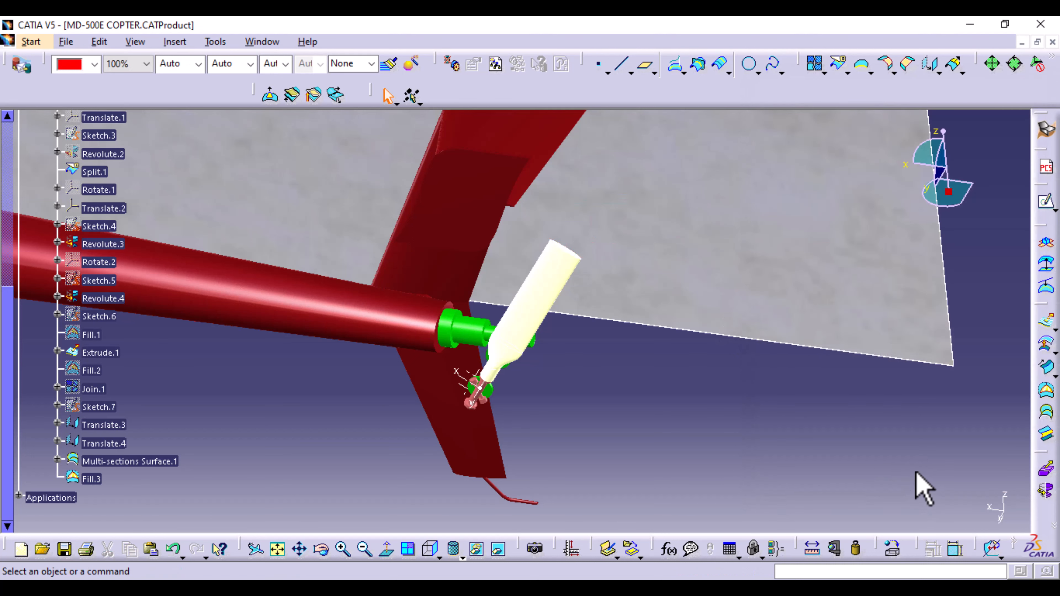
- Join Fill.3, Multi-sections Surface.1, Extrude.1 and Fill.1 into one blade surface with a 0.001 mm merging distance
middle_drag(536, 481, 649, 367)
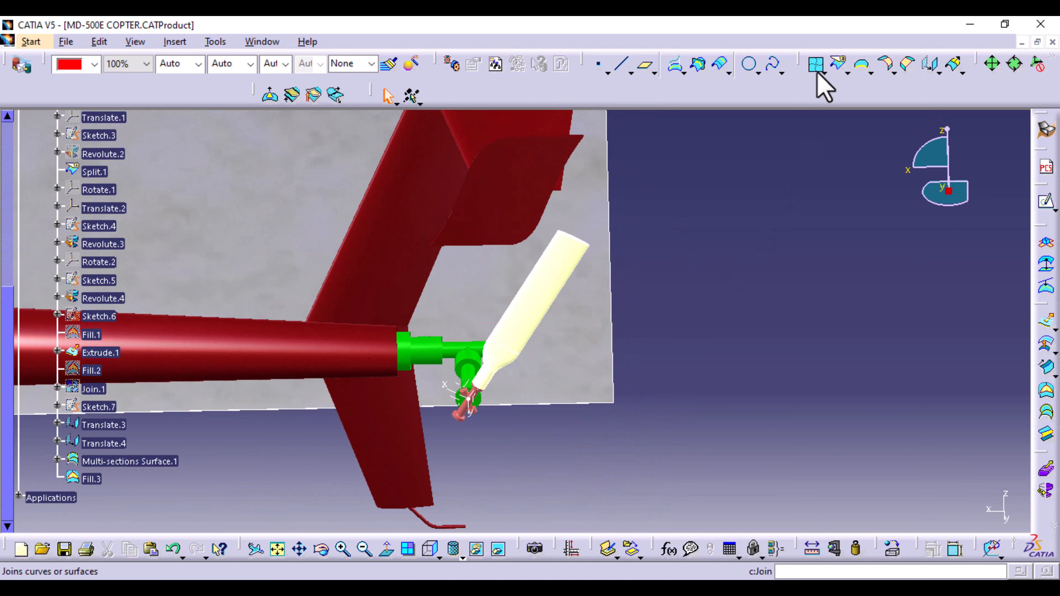
click(815, 64)
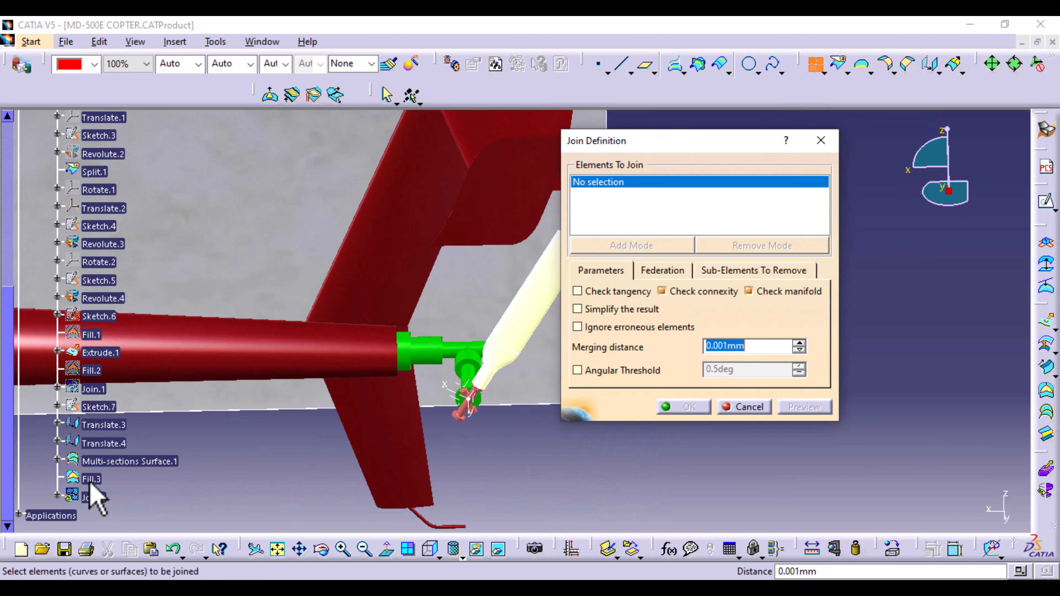
click(91, 480)
click(542, 311)
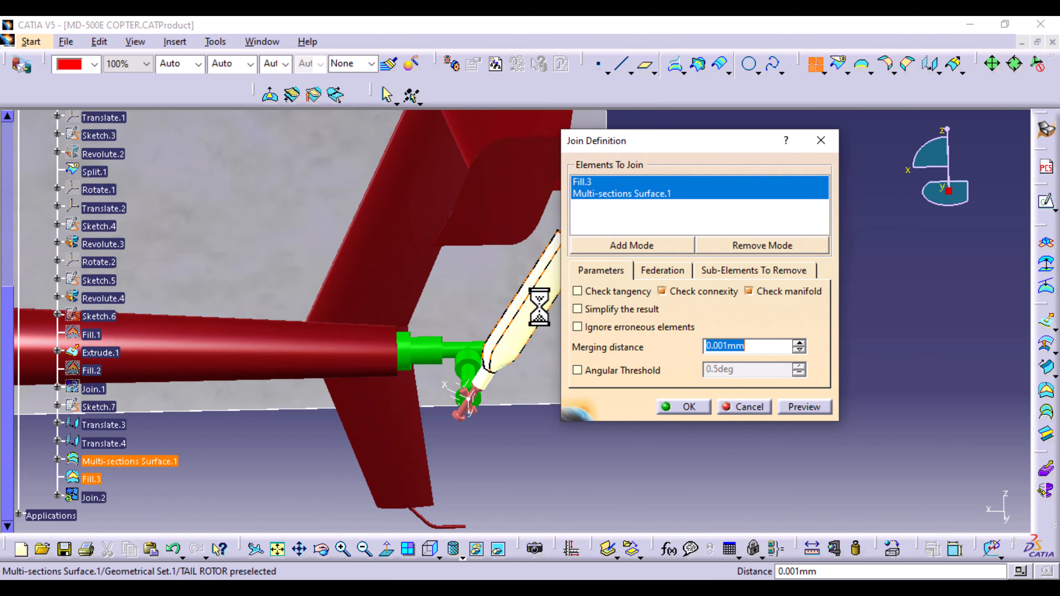
click(487, 383)
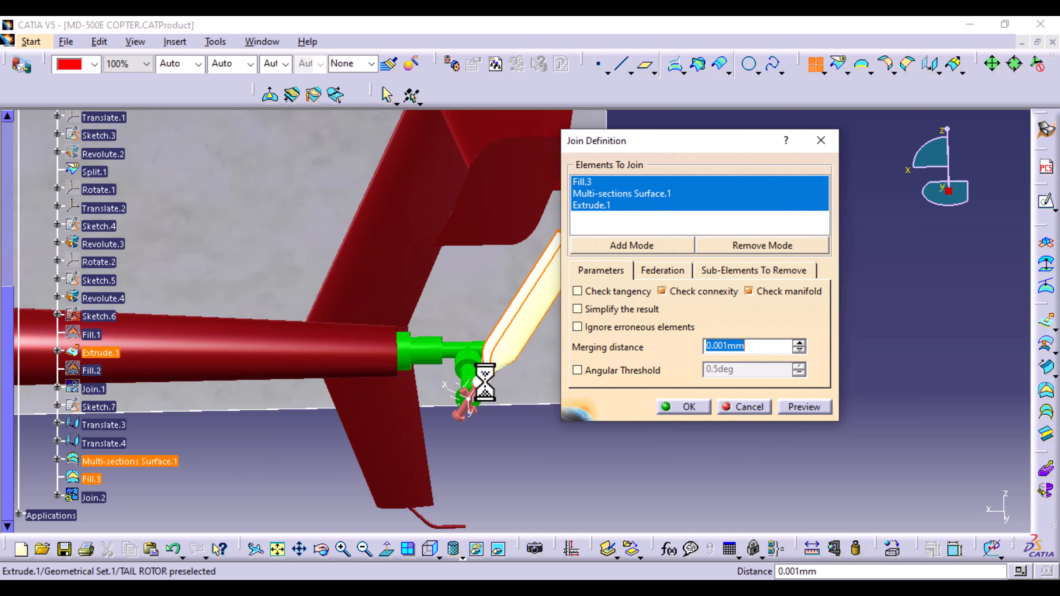
click(91, 334)
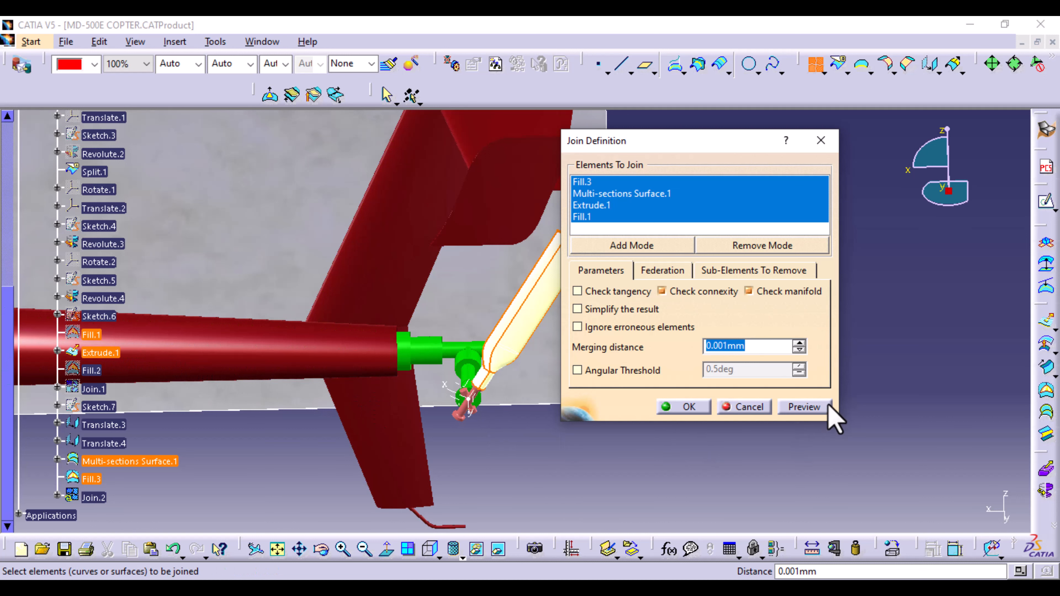
click(816, 409)
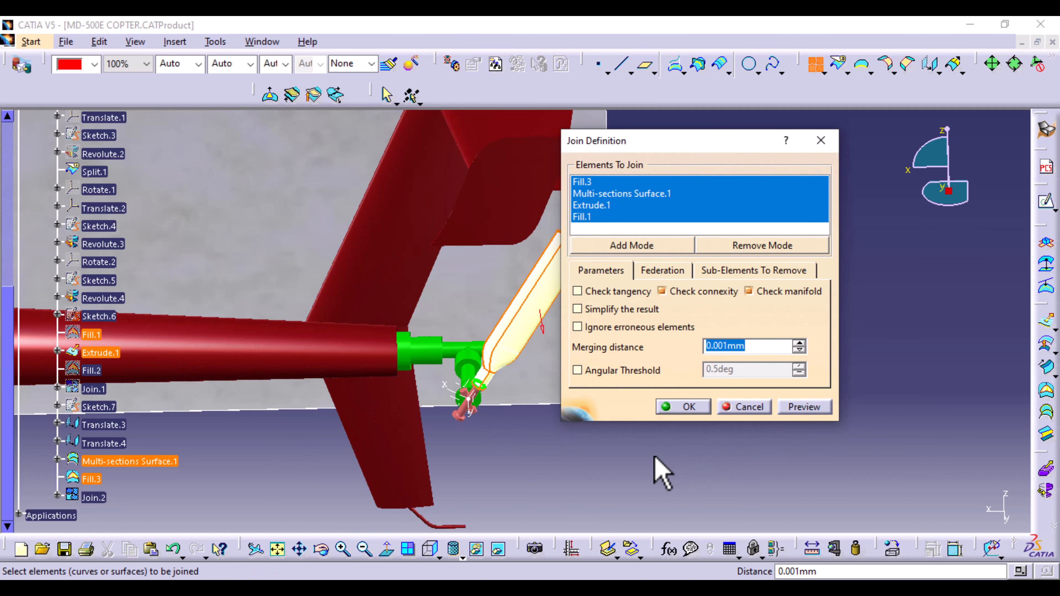
middle_drag(654, 457, 573, 447)
click(693, 408)
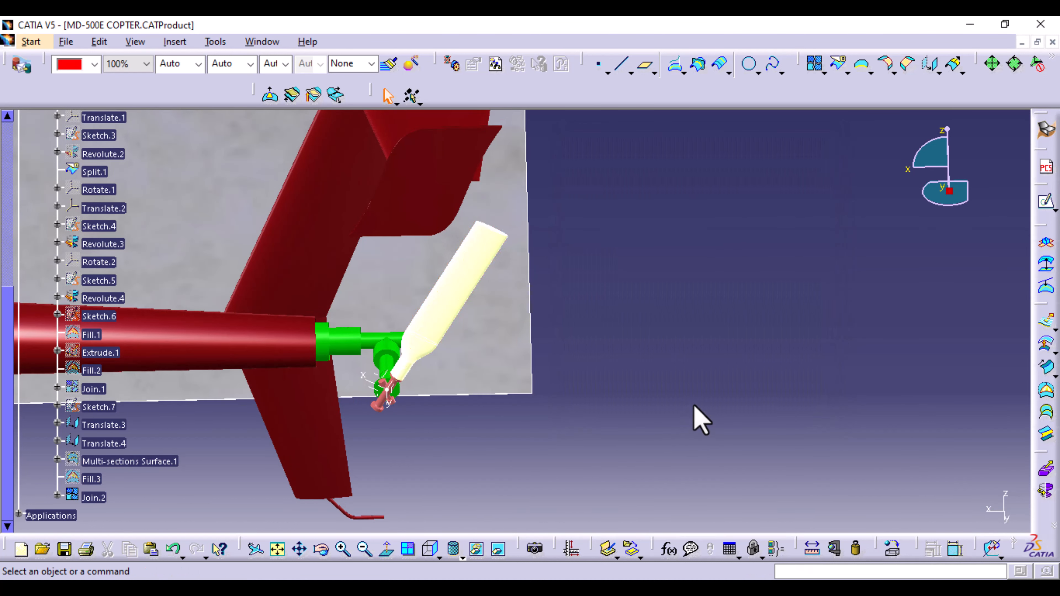
- Colour the joined blade surface Join.2 blue
click(94, 498)
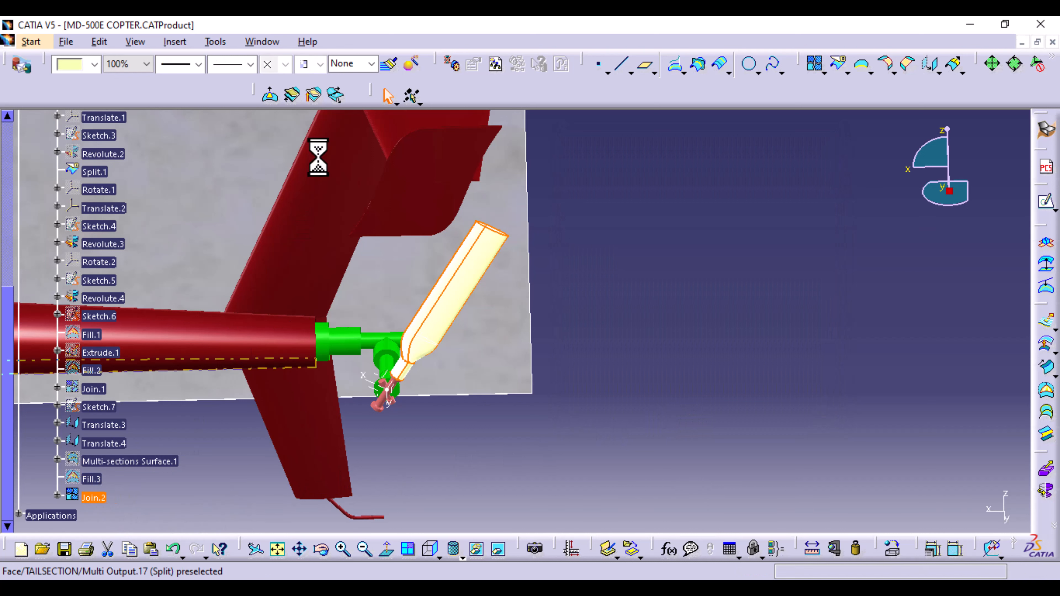
click(96, 64)
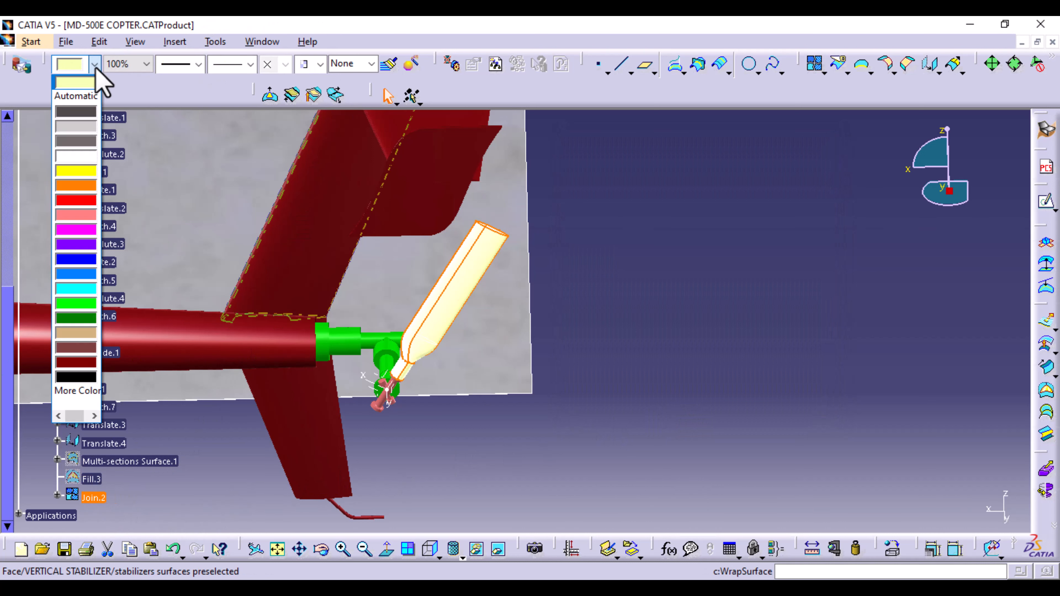
click(75, 260)
click(539, 308)
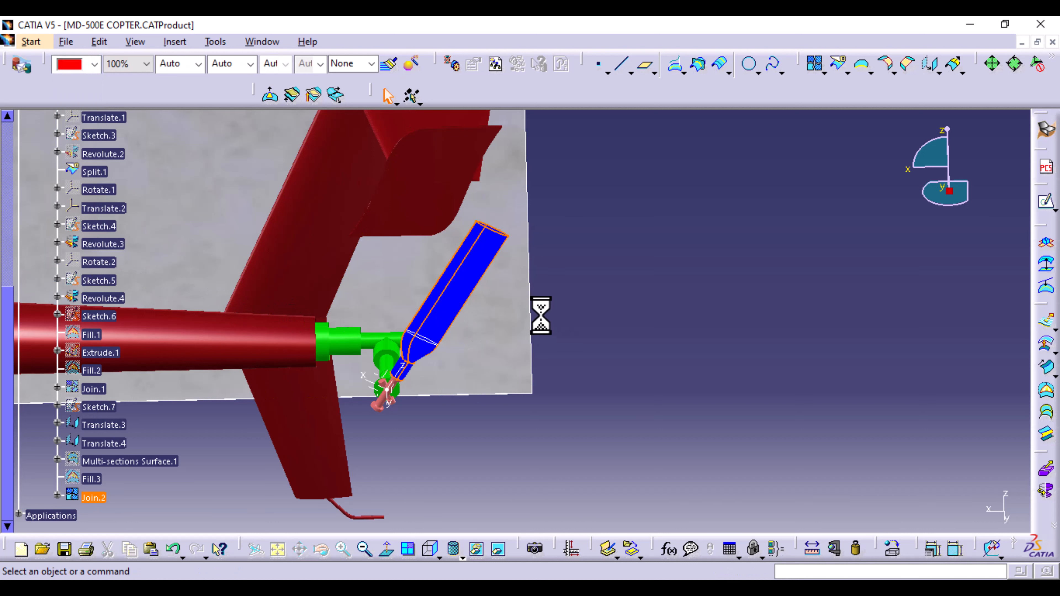
- Hide the two construction curves Translate.3 and Translate.4 on the blade
middle_drag(580, 374, 644, 338)
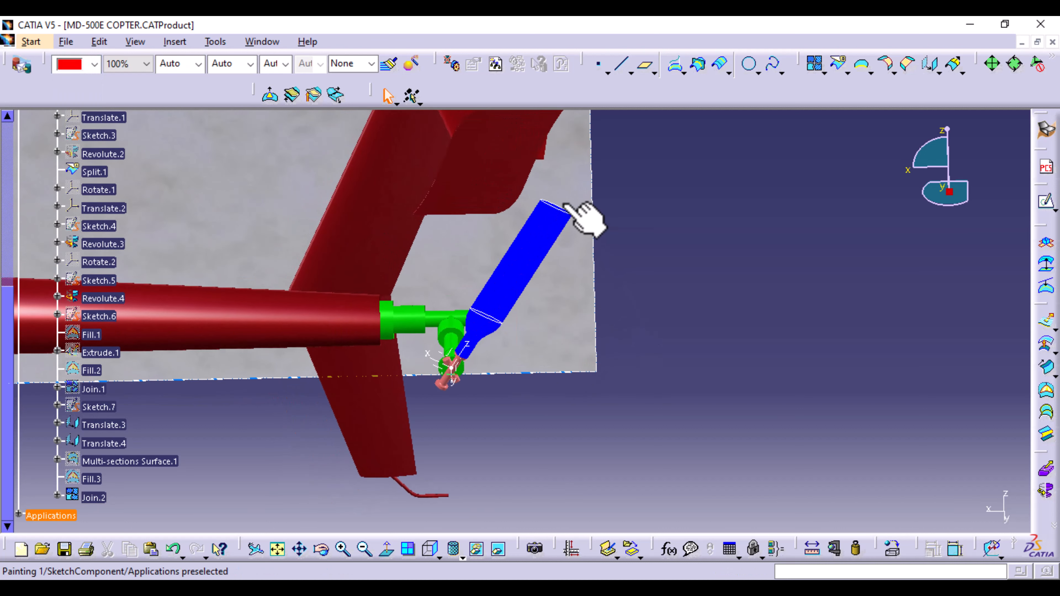
right_click(104, 427)
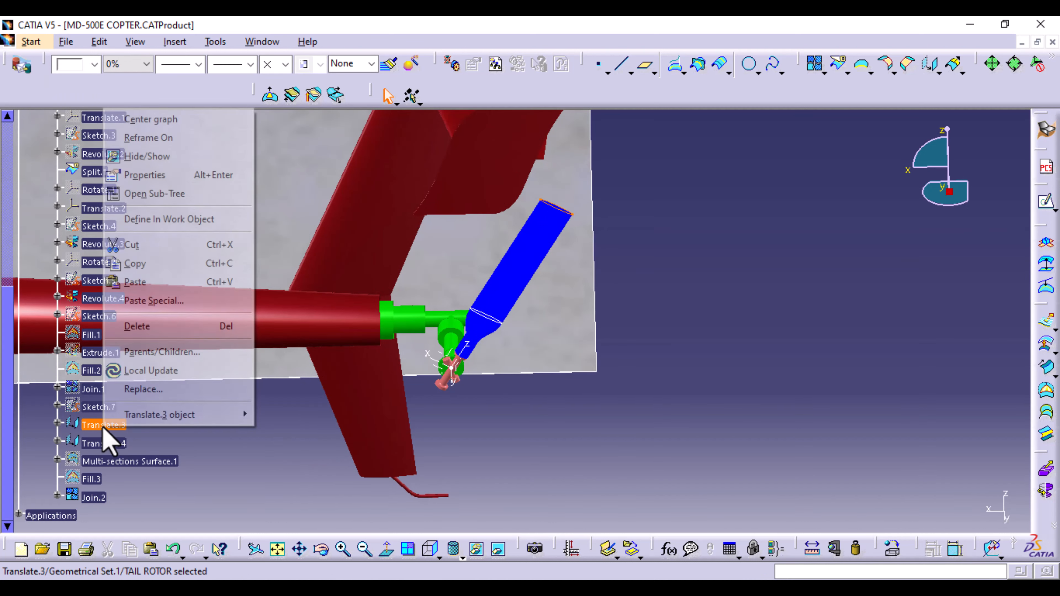
click(135, 155)
right_click(106, 443)
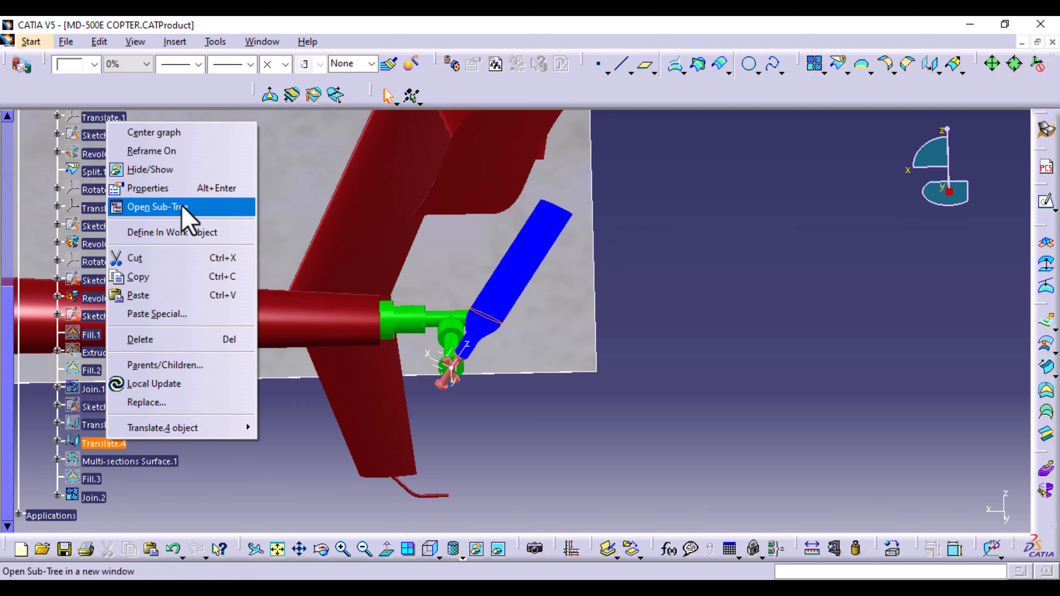
click(188, 171)
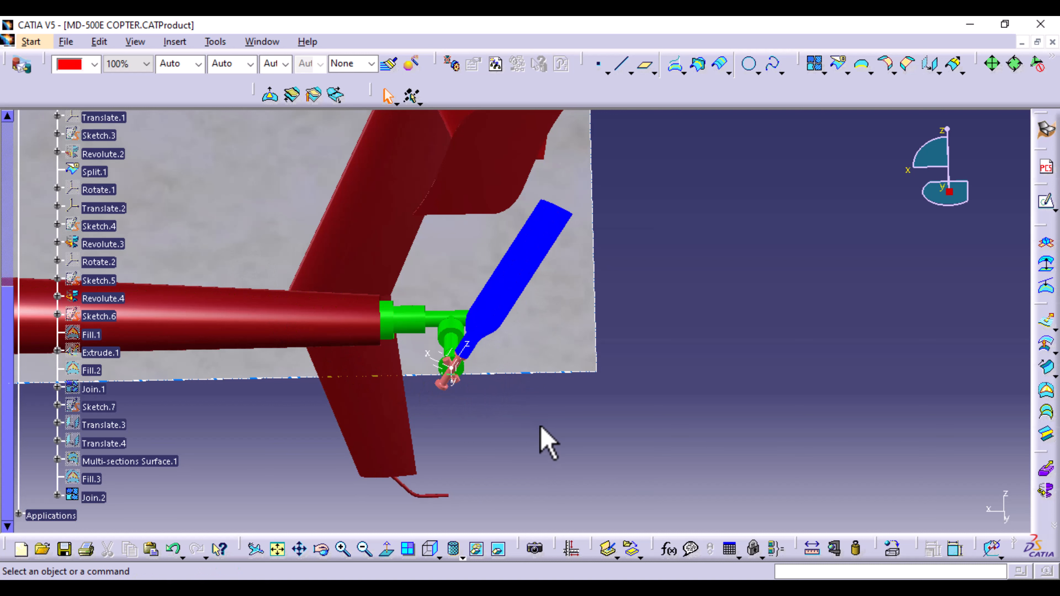
- Mirror the blade surface Join.2 about the XY plane of the Translate.2 axis system and colour the mirrored blade blue
middle_drag(544, 438, 541, 361)
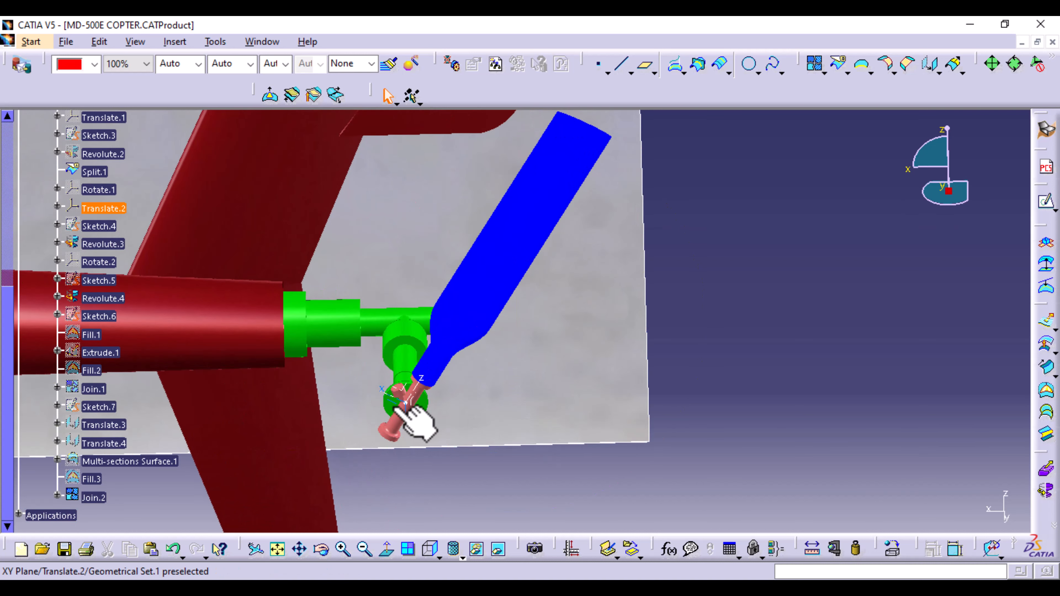
click(940, 72)
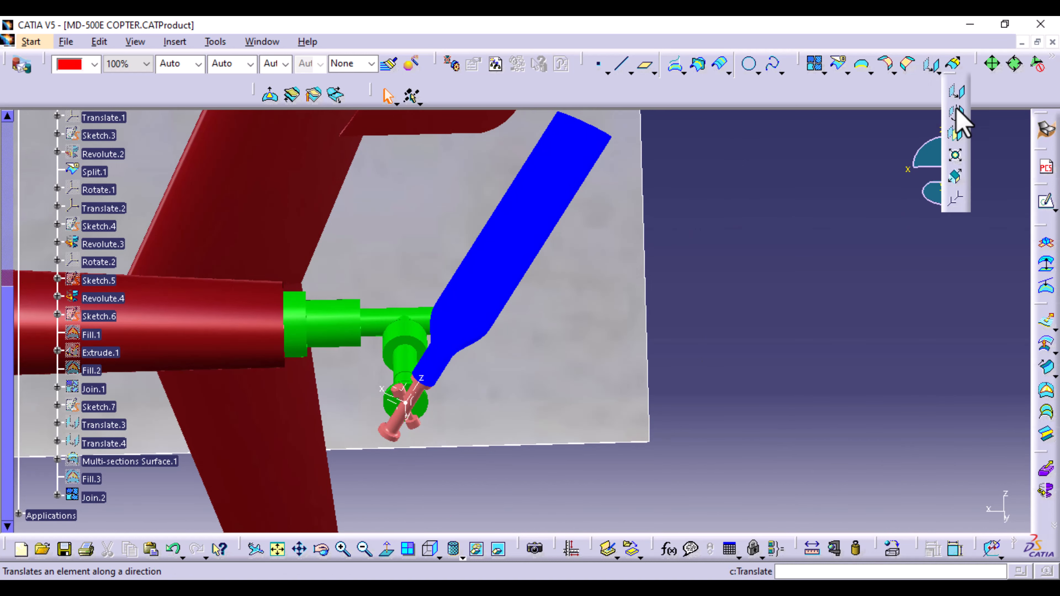
click(957, 137)
click(501, 300)
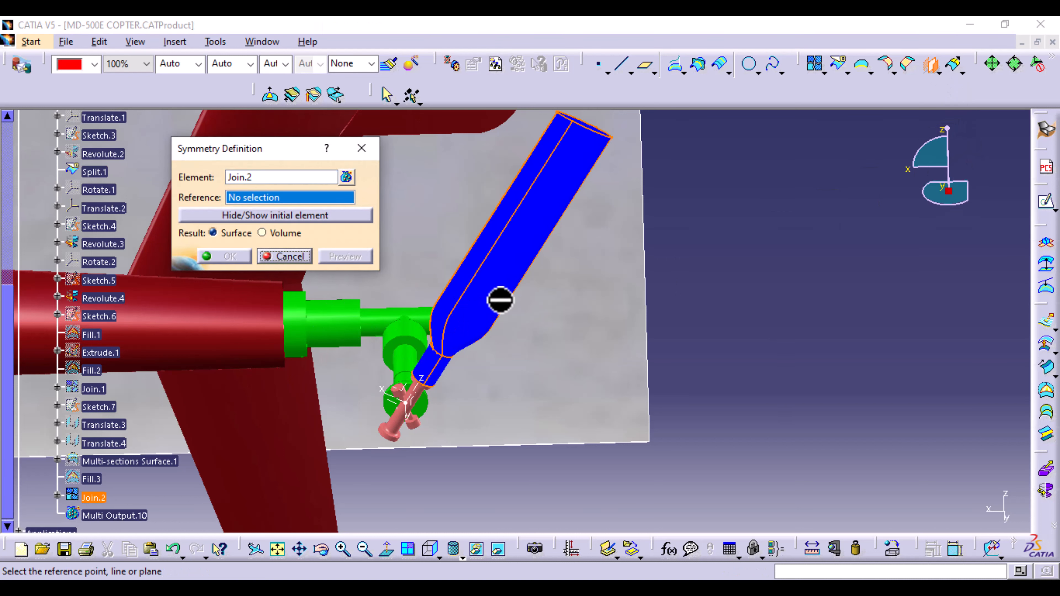
middle_drag(561, 418, 599, 308)
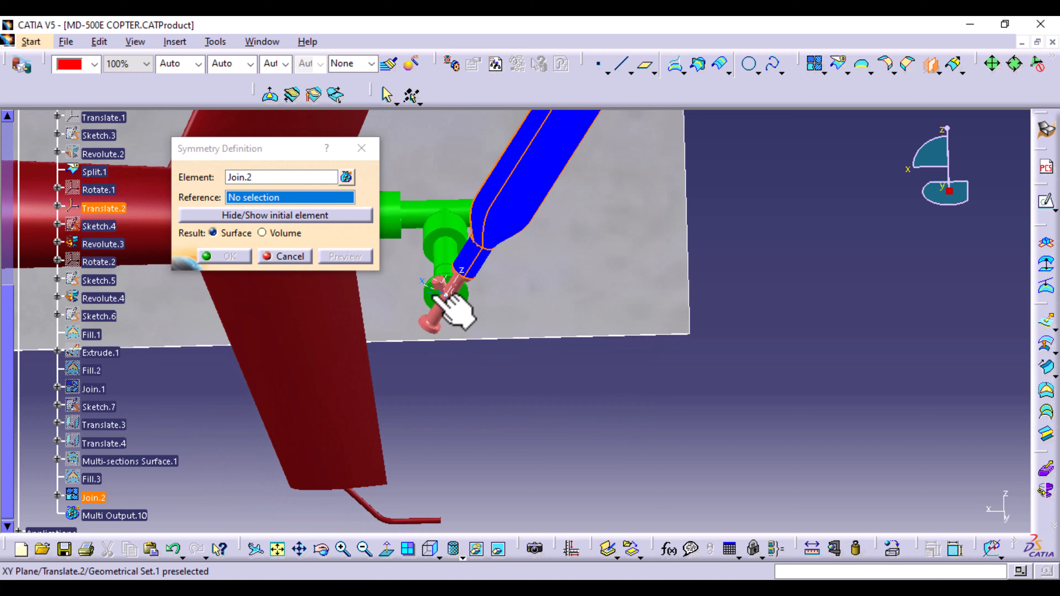
click(448, 294)
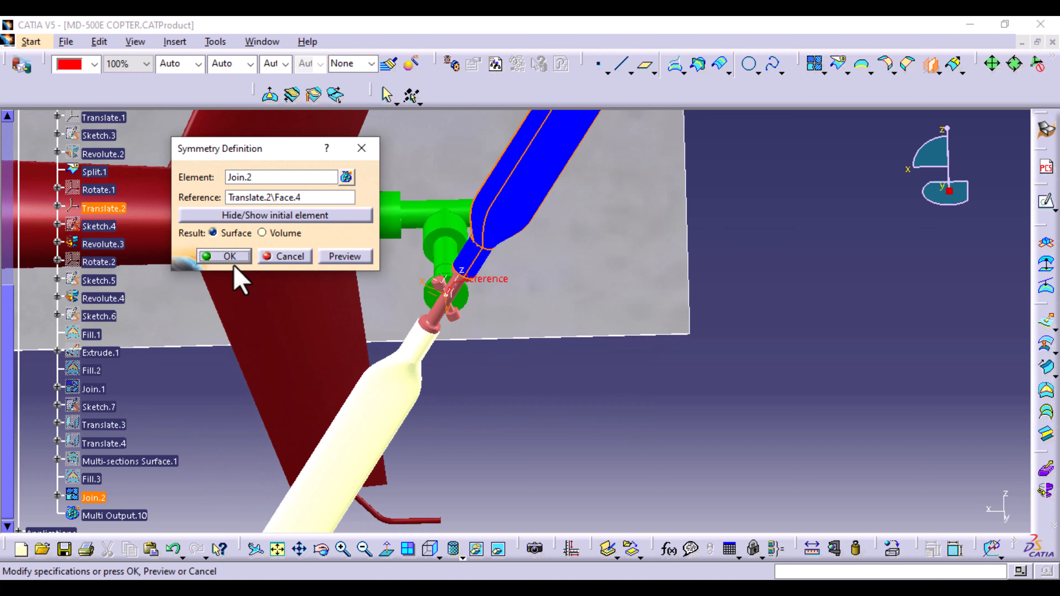
click(224, 255)
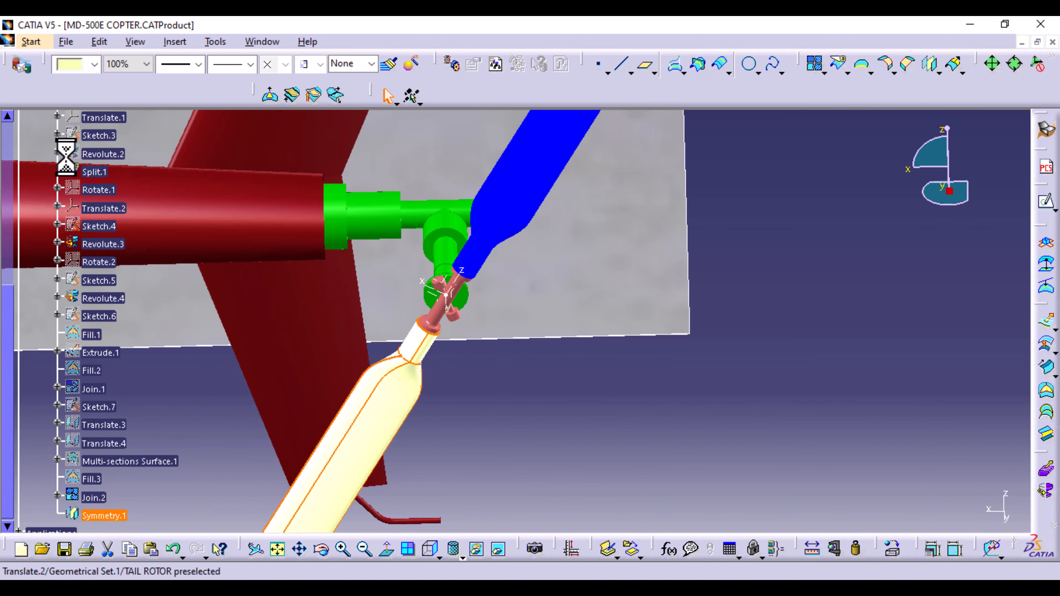
click(95, 63)
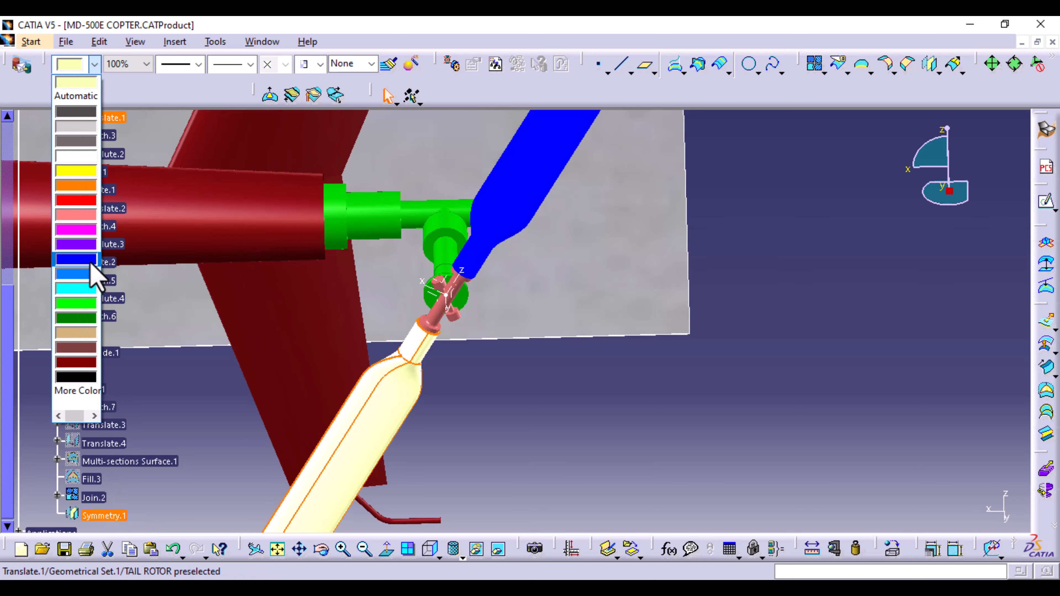
click(89, 262)
- Hide the Translate.2 axis system at the tail rotor hub
mouse_move(622, 368)
middle_down()
mouse_move(611, 464)
mouse_move(587, 426)
mouse_move(463, 388)
mouse_move(669, 397)
mouse_move(661, 440)
mouse_move(628, 413)
mouse_move(618, 426)
mouse_move(615, 351)
mouse_move(644, 261)
mouse_move(656, 384)
mouse_move(710, 268)
mouse_move(712, 301)
mouse_move(712, 283)
mouse_move(651, 308)
mouse_move(700, 290)
mouse_move(693, 300)
middle_up()
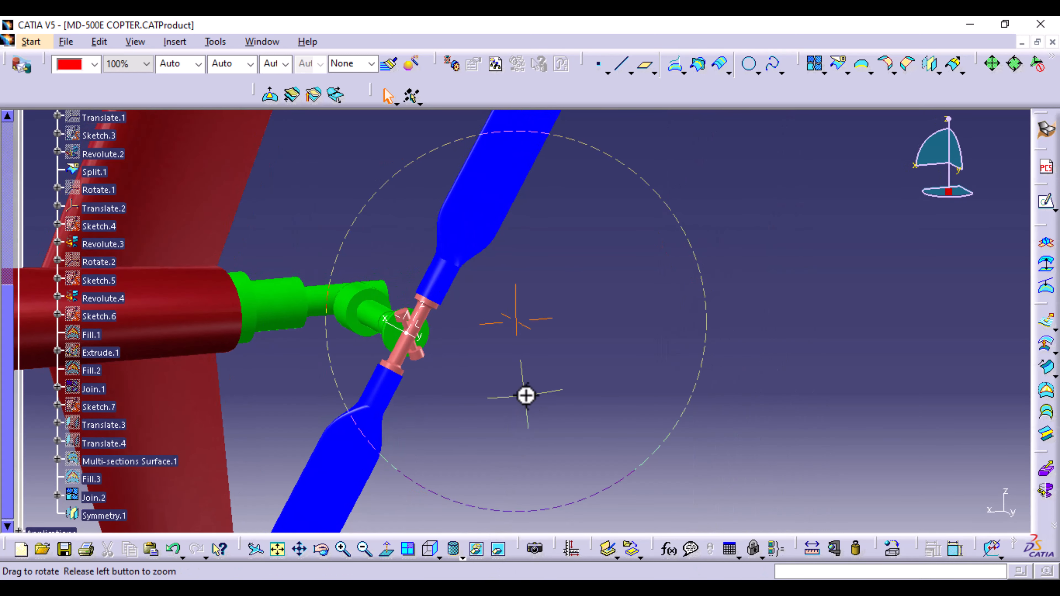
middle_drag(526, 395, 453, 386)
right_click(449, 333)
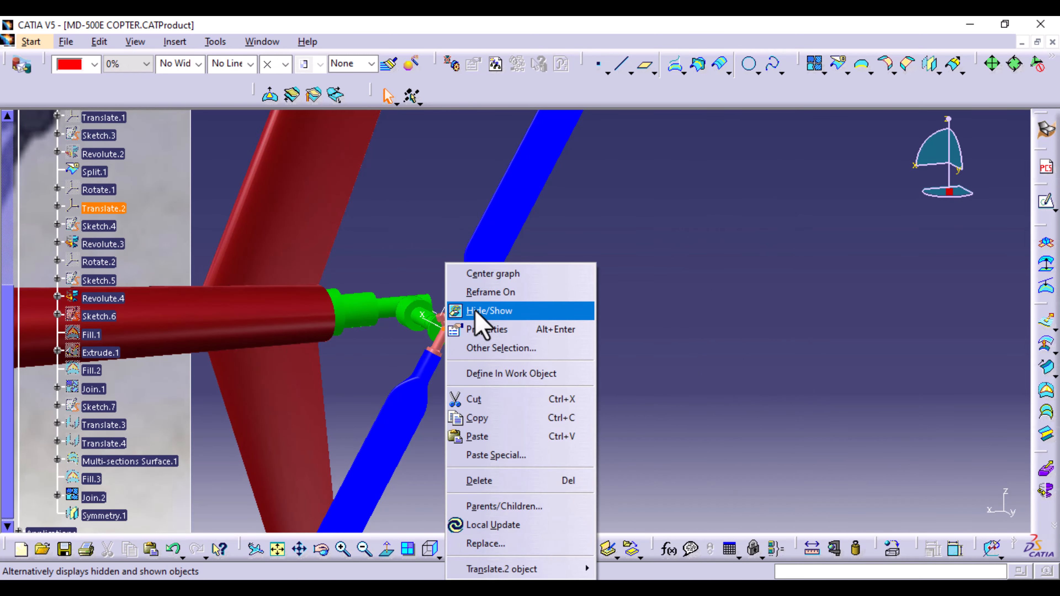
click(488, 311)
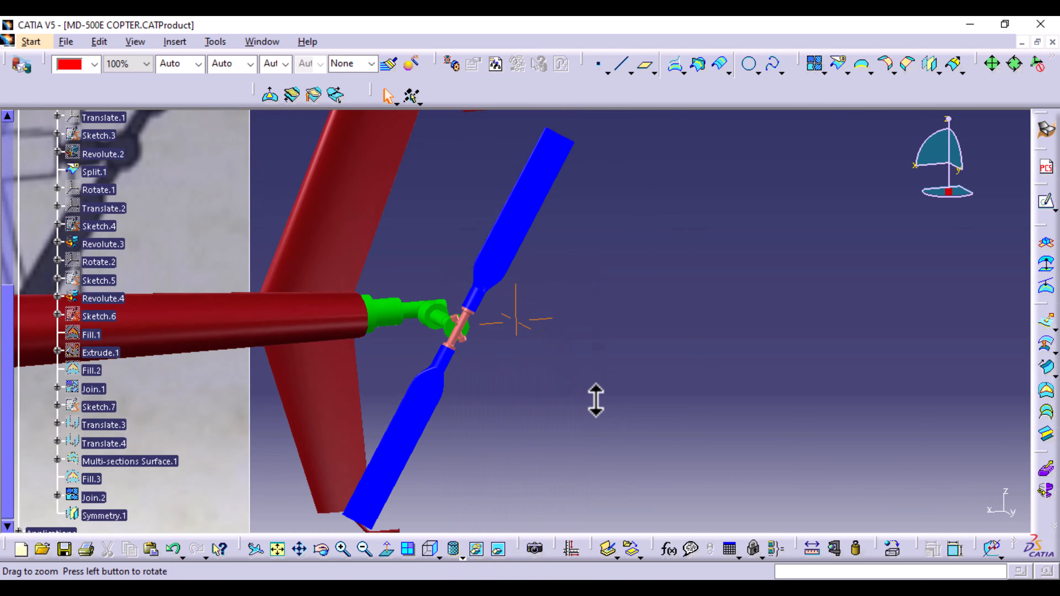
middle_drag(596, 400, 632, 415)
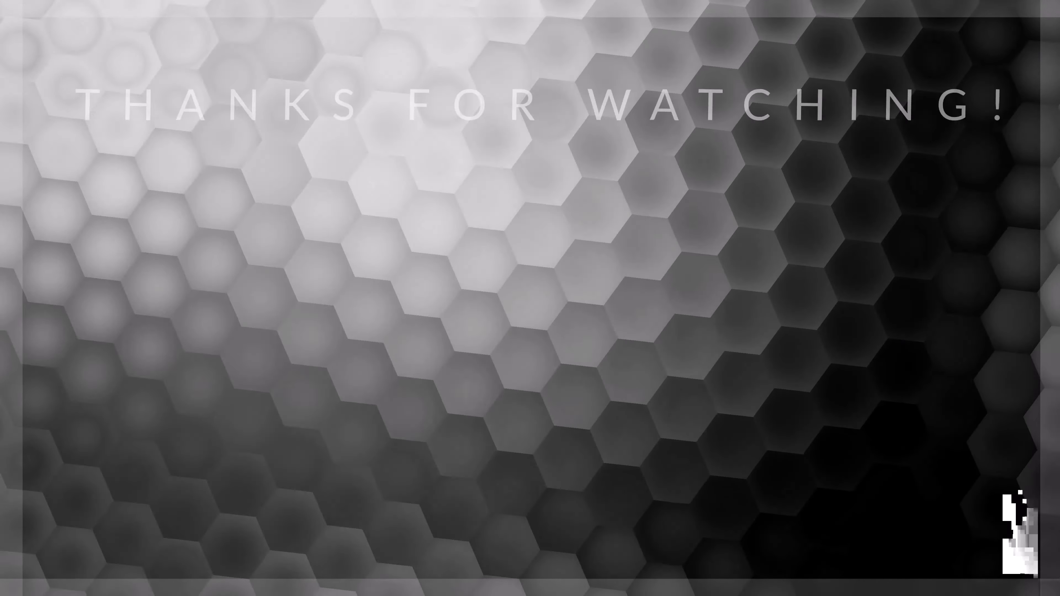